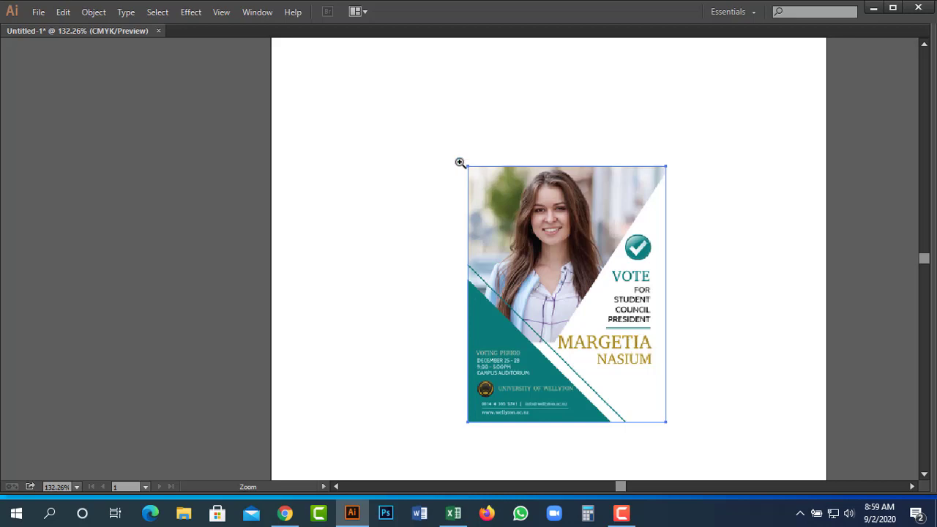
Zoom in to about 150% and pan to frame the VOTE flyer.
left_click_drag(443, 129, 732, 462)
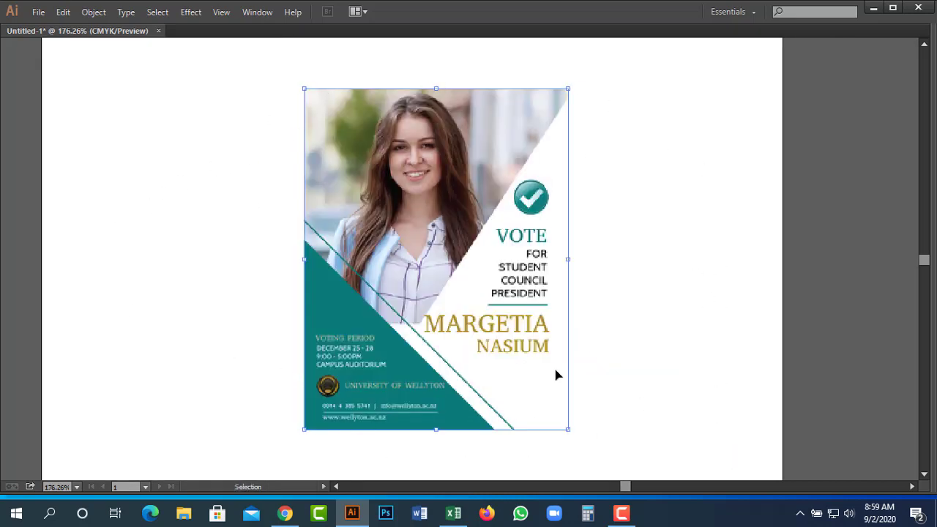
left_click(707, 321)
key("ctrl+minus")
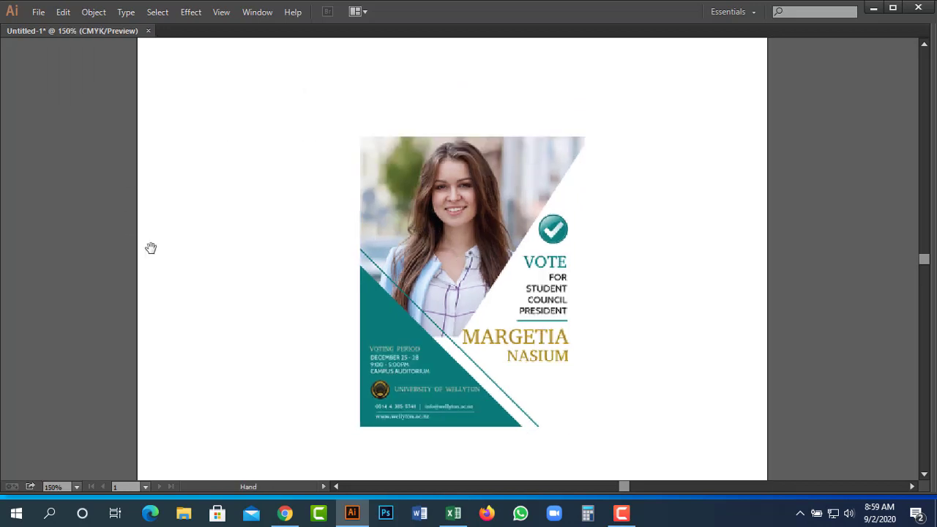
left_click_drag(497, 159, 495, 87)
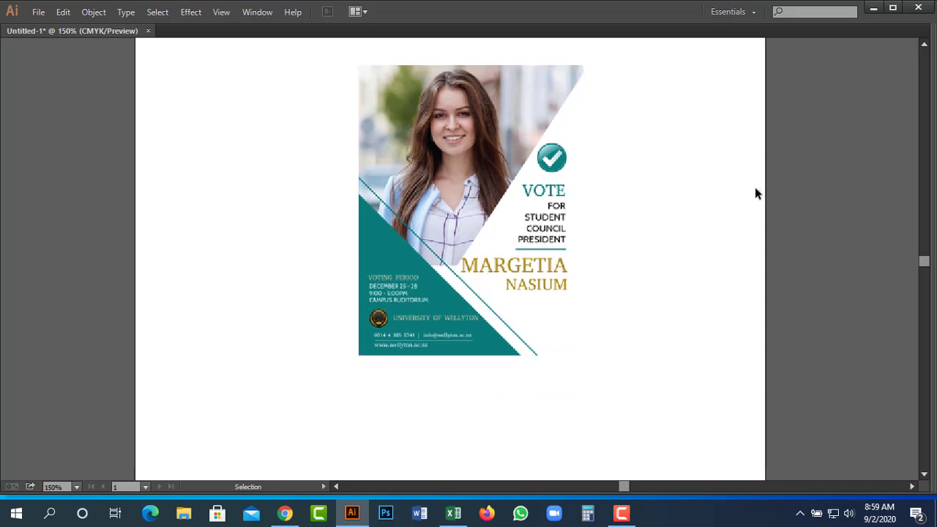
left_click_drag(634, 217, 706, 247)
left_click_drag(375, 82, 727, 389)
scroll(676, 335, "down", 1)
Switch to Outline view (Ctrl+Y) so the poster shows as a bare rectangular frame.
key("v")
key("a")
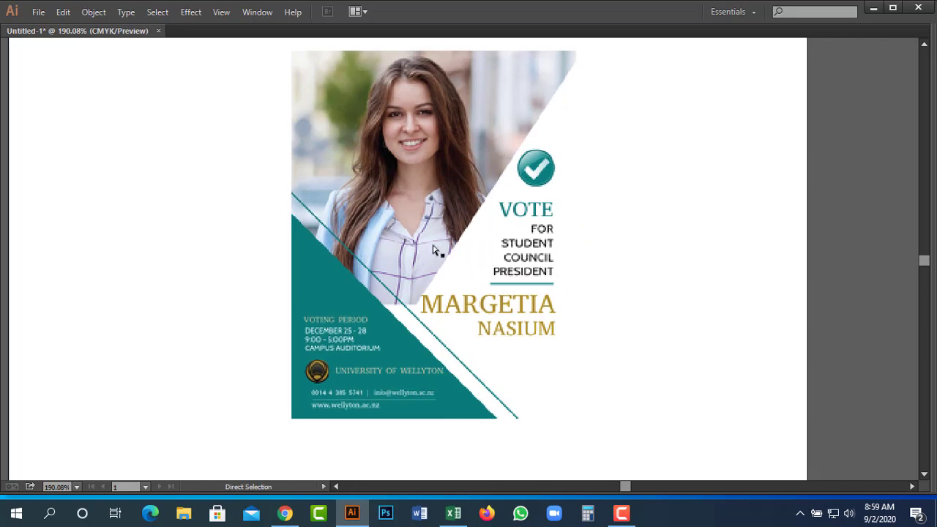
key("ctrl+y")
key("v")
key("m")
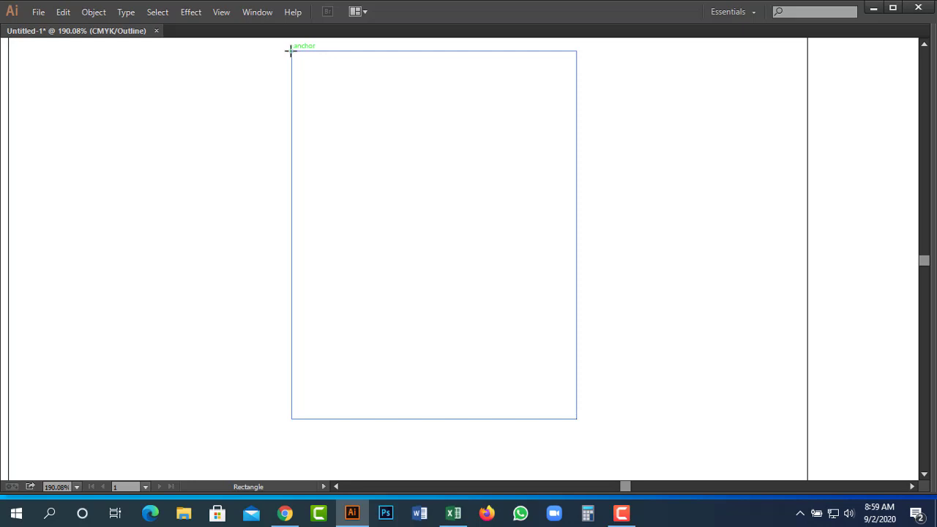
Return to full-colour Preview and bring up the Layers panel.
key("Tab")
key("Tab")
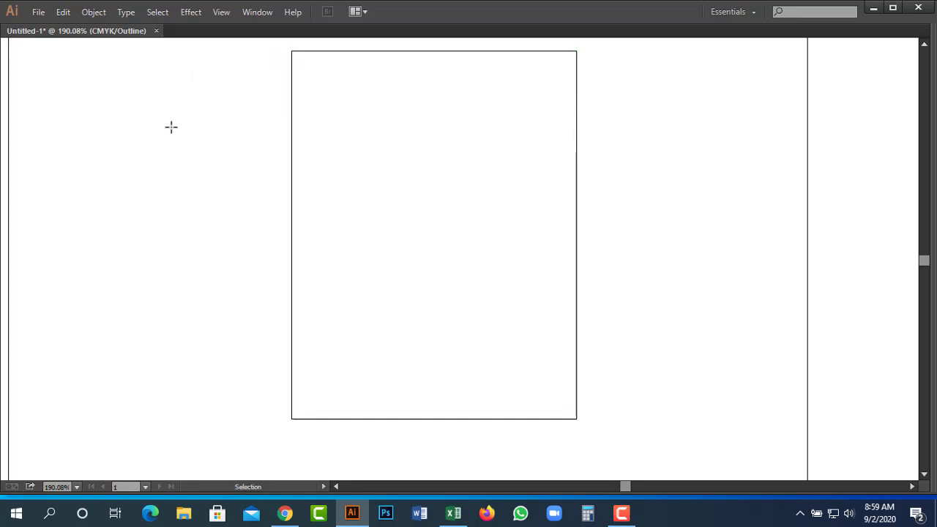
key("ctrl+y")
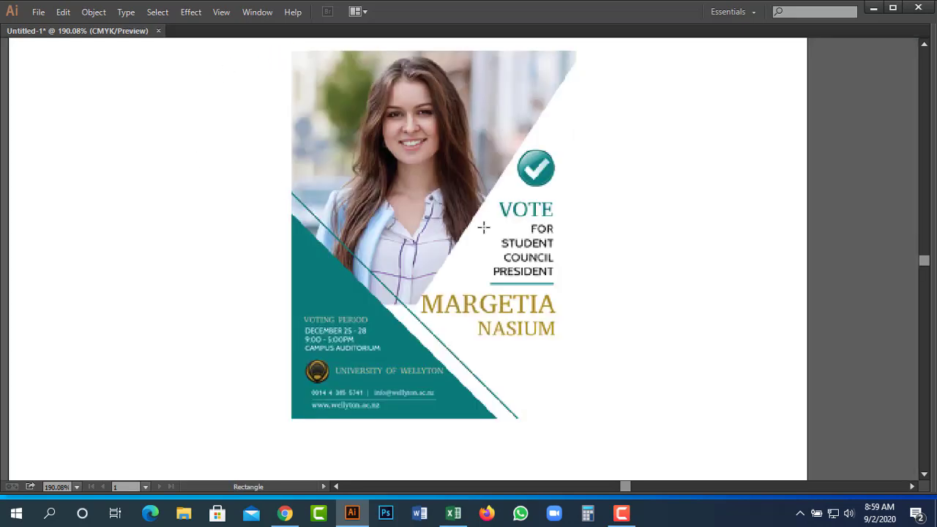
key("F7")
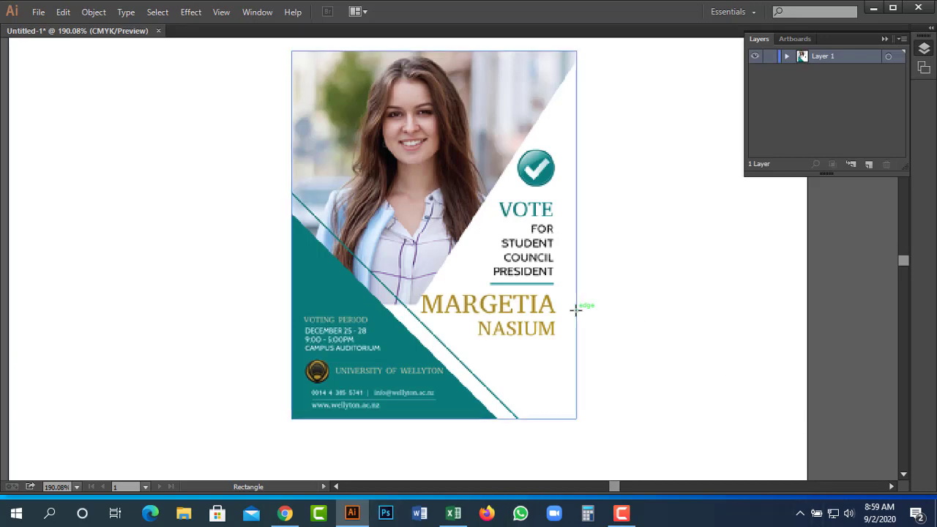
Enlarge the poster image by dragging its bottom handle, then zoom out to the artboard.
key("v")
left_click(487, 299)
left_click(489, 306, "ctrl+alt")
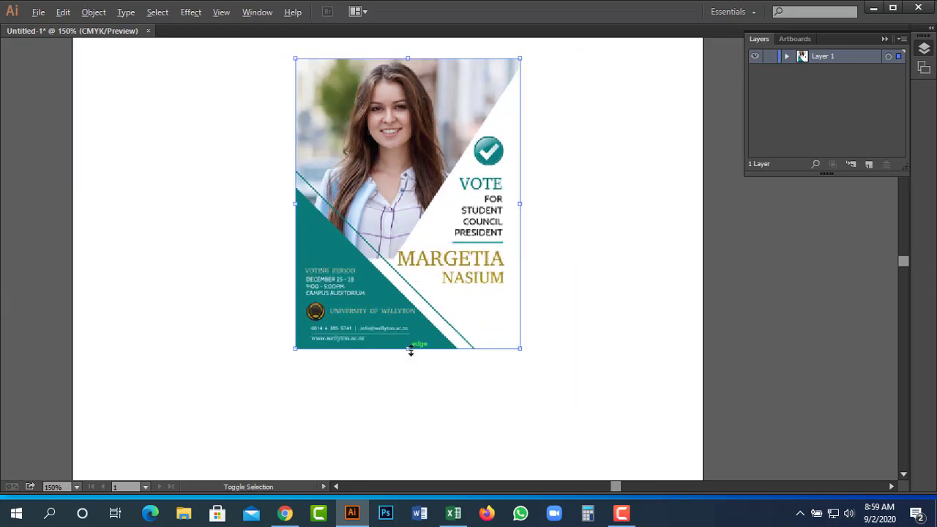
left_click_drag(411, 349, 437, 485)
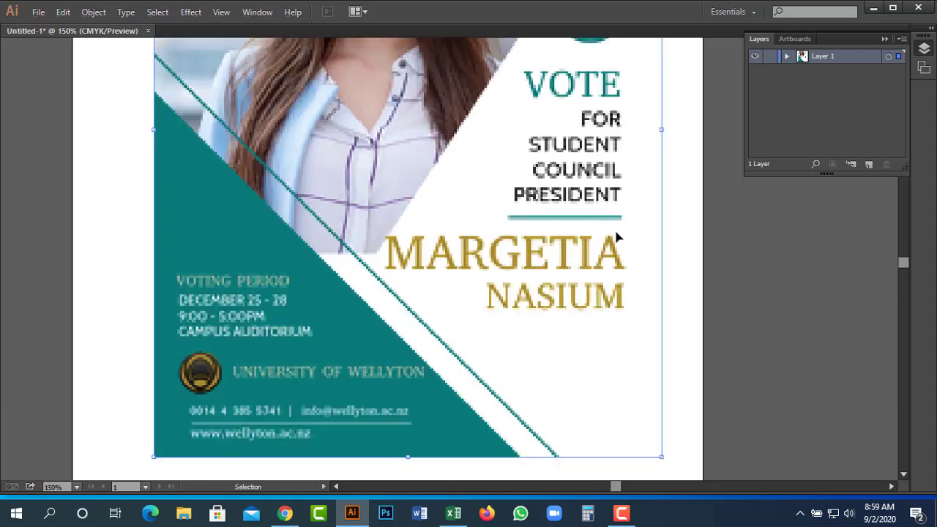
left_click_drag(486, 207, 550, 269)
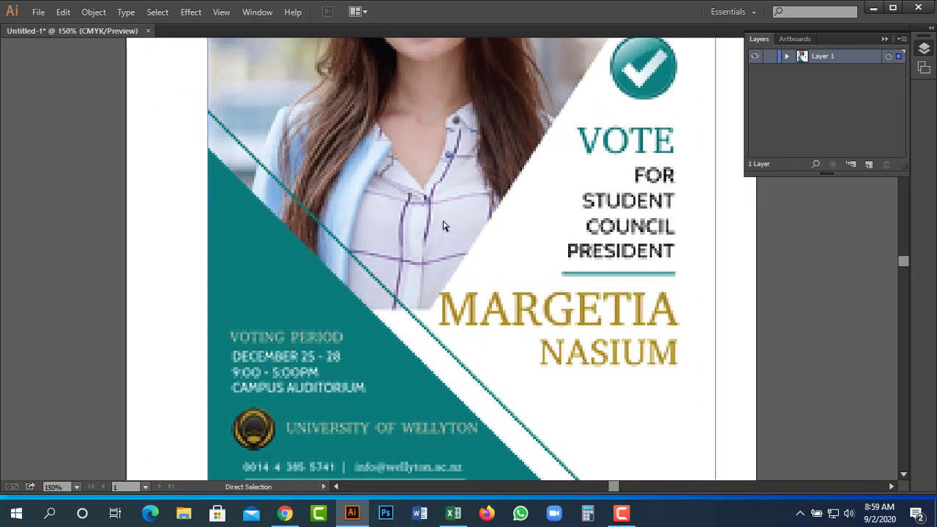
key("ctrl+minus")
key("ctrl+minus")
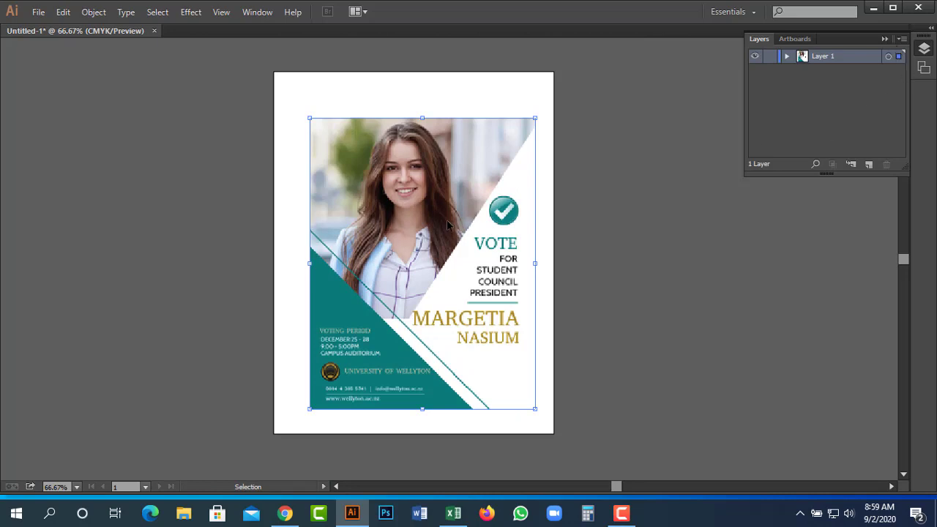
Make Layer 1 a Template layer from the Layers flyout, then show the Info readout and hidden panels.
left_click(901, 41)
left_click(903, 41)
left_click(902, 41)
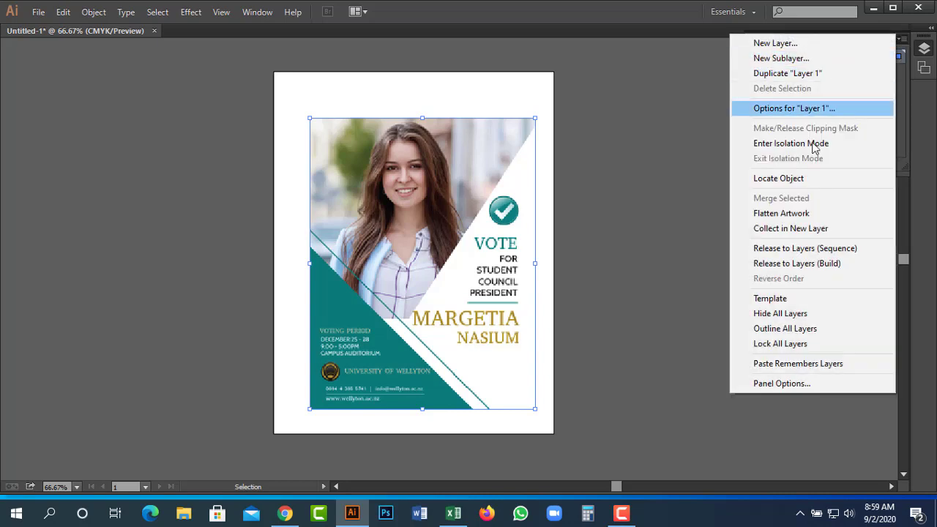
left_click(779, 300)
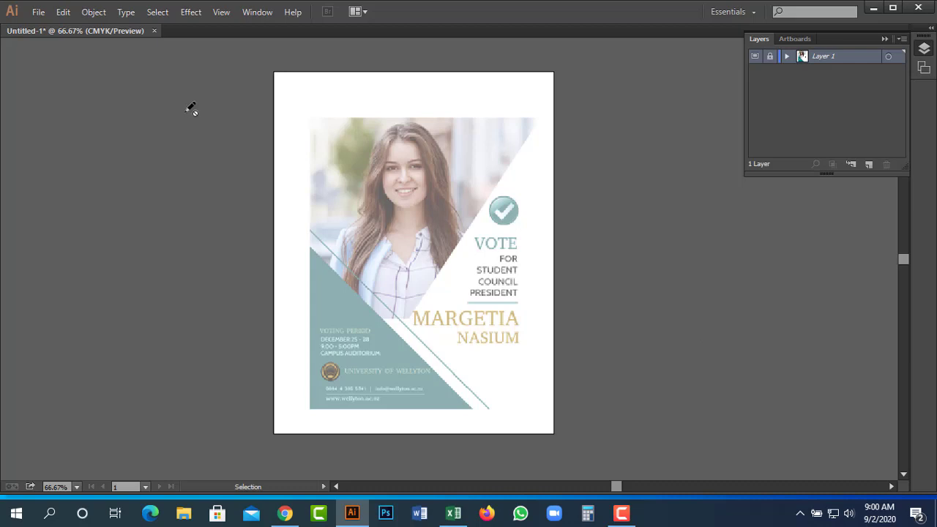
key("ctrl+F8")
key("Tab")
key("Tab")
key("Tab")
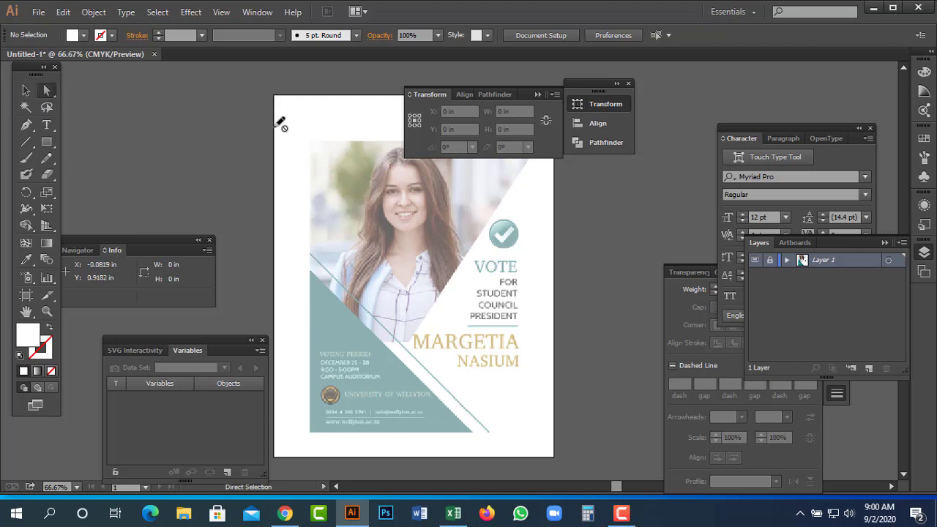
Select the Pencil tool, then open and close the Window menu without choosing a panel.
key("n")
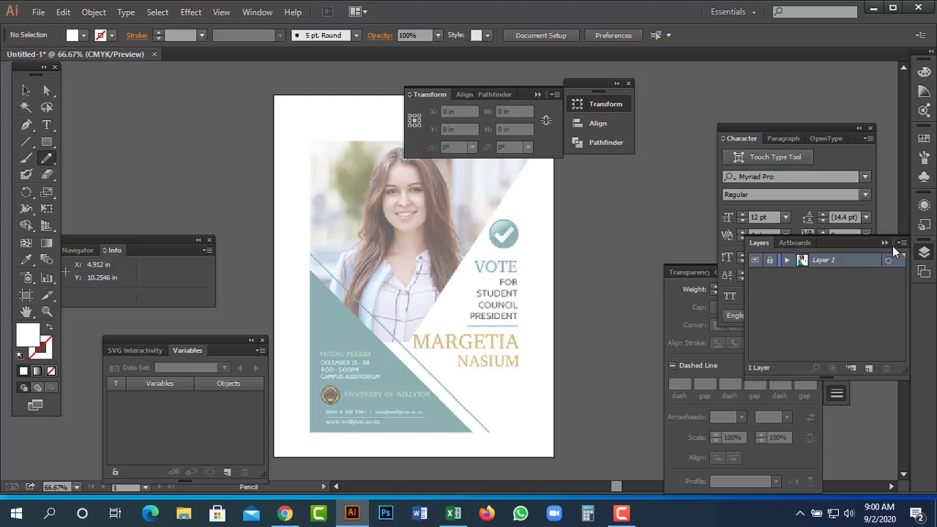
left_click(259, 12)
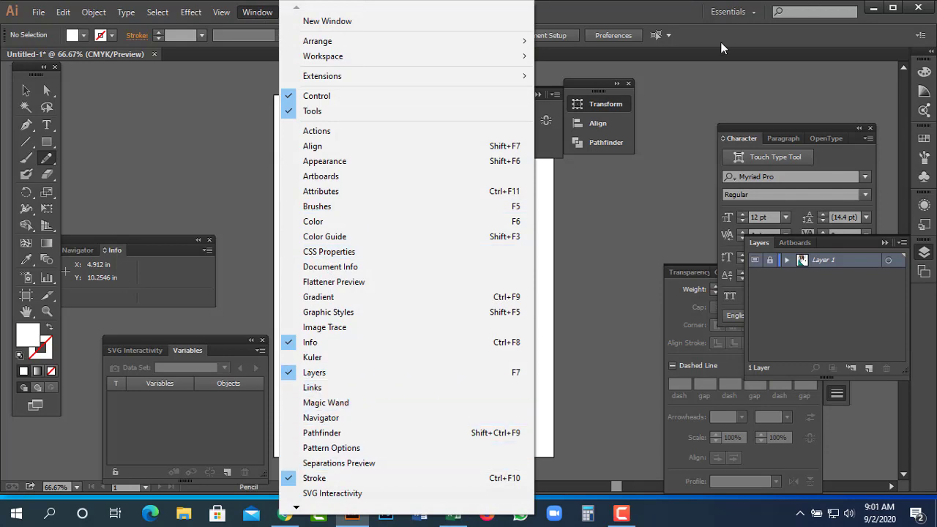
left_click(750, 69)
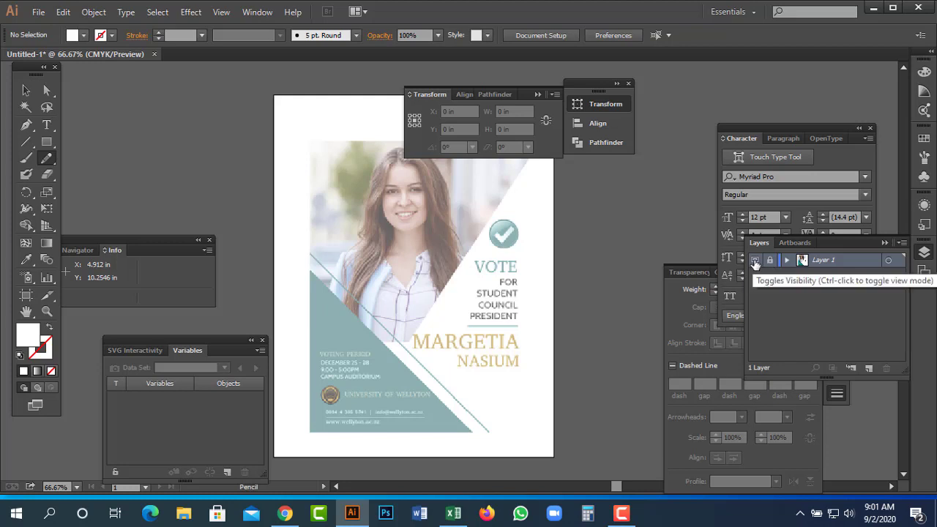
Toggle Layer 1's visibility and Outline view, leaving it shown in Preview, then unlock Layer 1.
left_click(755, 261)
left_click(755, 261)
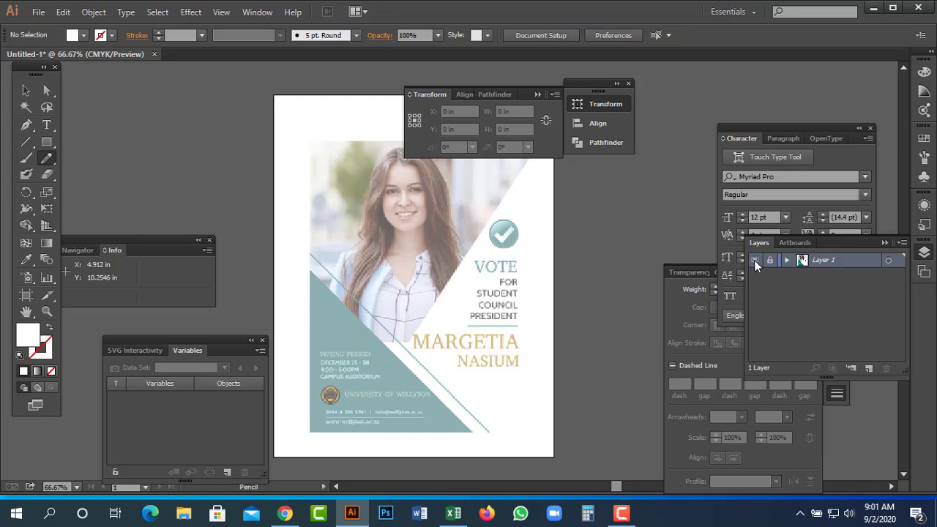
left_click(755, 260)
key("ctrl+y")
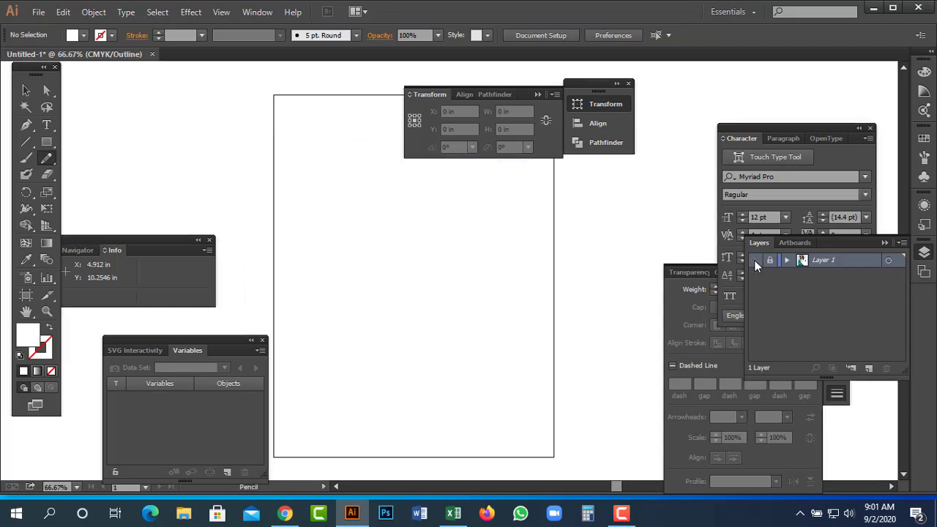
left_click(755, 261)
left_click(755, 260)
key("ctrl+y")
left_click(754, 261)
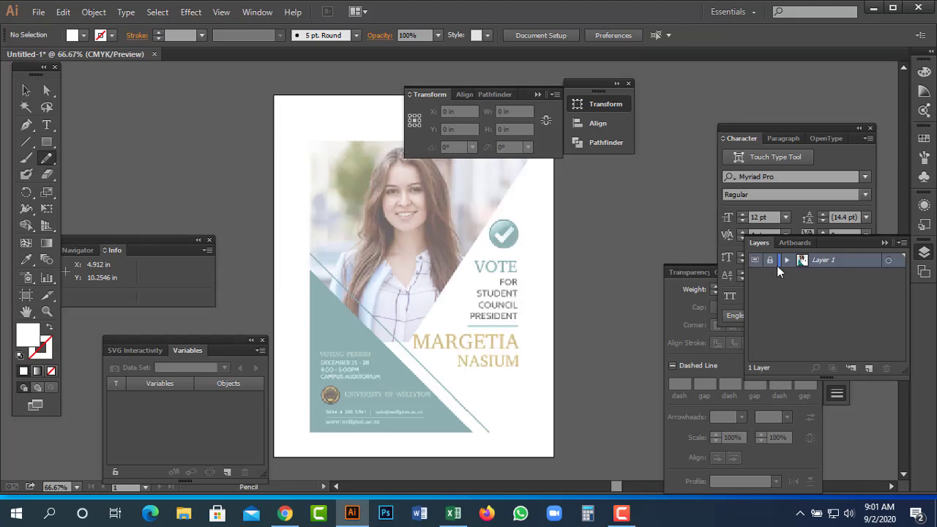
left_click(770, 263)
Move the poster image up and left with Direct Selection, then relock Layer 1.
left_click(46, 90)
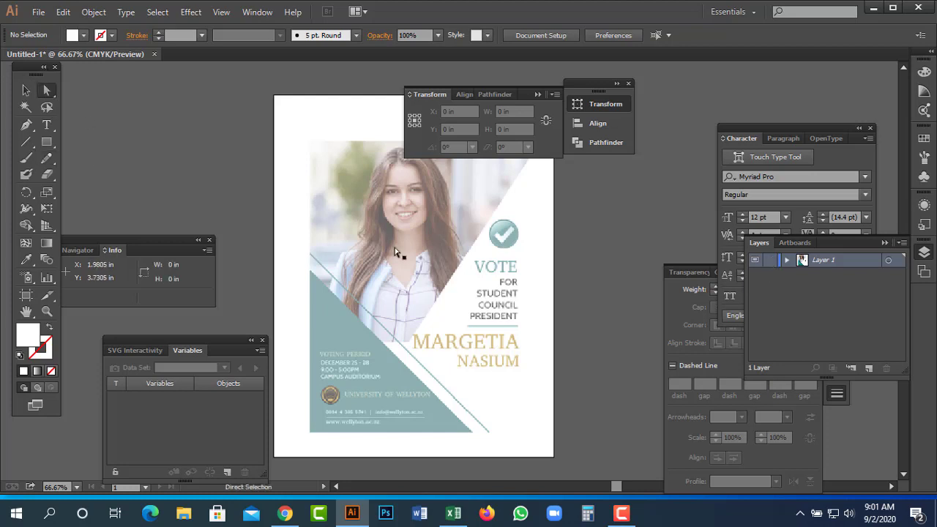
left_click_drag(390, 217, 359, 195)
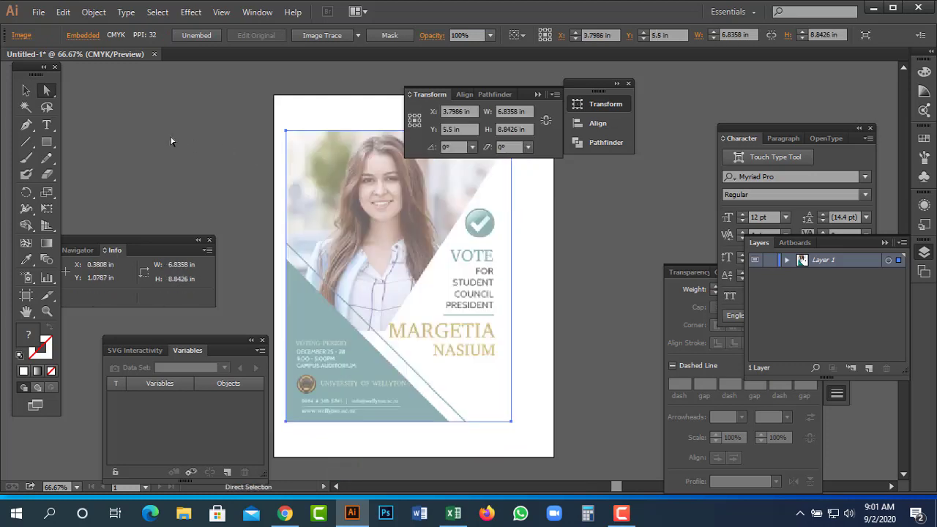
left_click(770, 261)
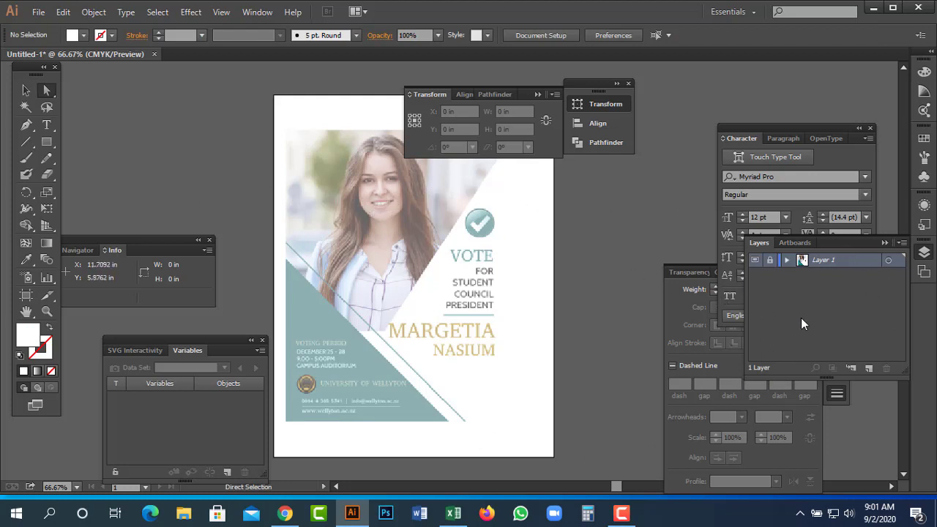
left_click(26, 90)
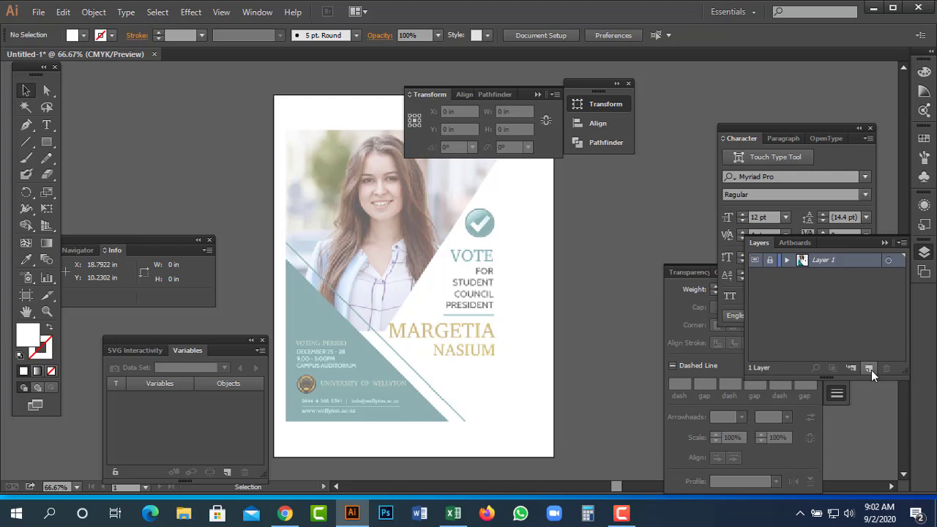
Add a new Layer 2 above Layer 1 and draw two trial rectangles.
left_click(870, 370)
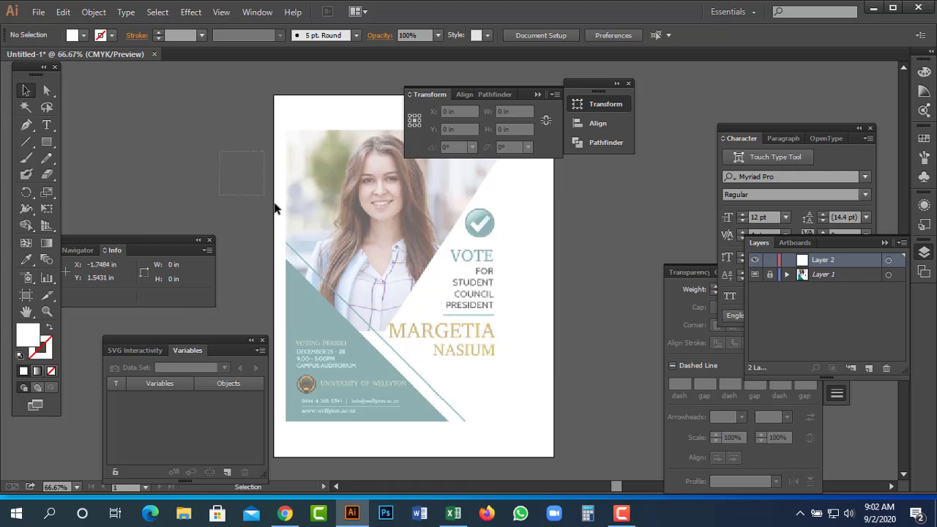
key("m")
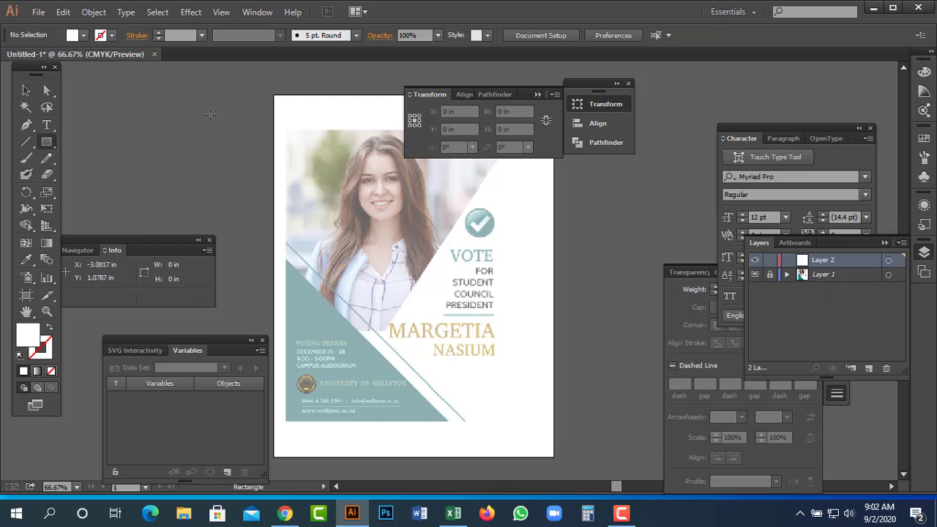
left_click_drag(227, 121, 273, 151)
left_click_drag(299, 180, 308, 187)
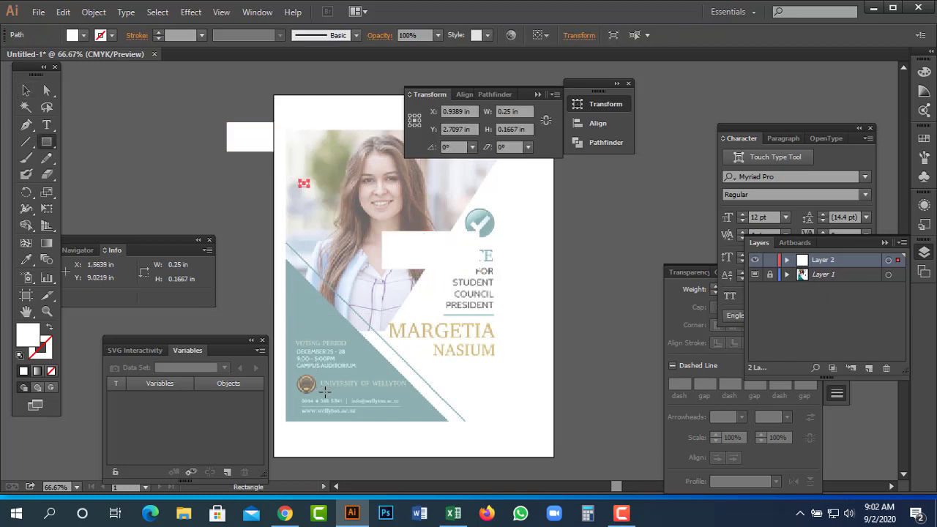
Undo the stray rectangles beside and on the poster, then pan it back into position.
key("v")
key("ctrl+z")
key("ctrl+z")
key("ctrl+z")
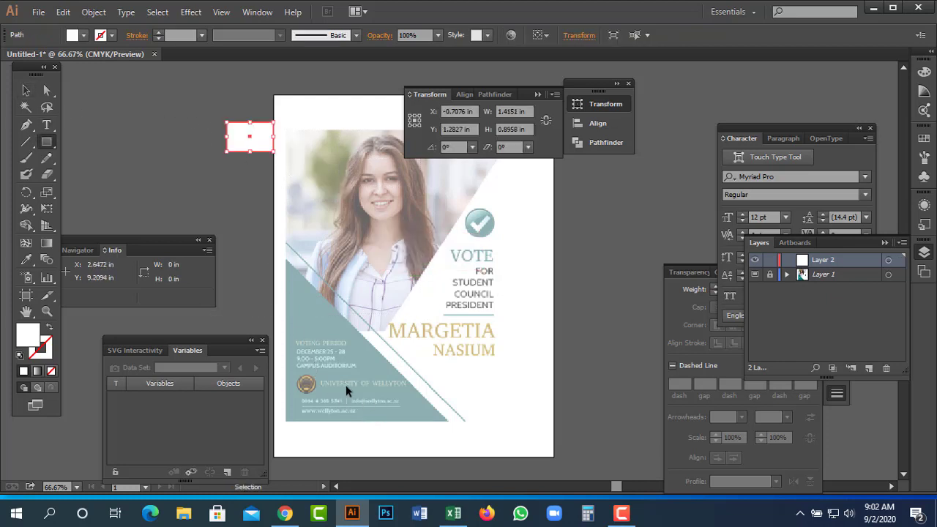
key("ctrl+z")
key("space")
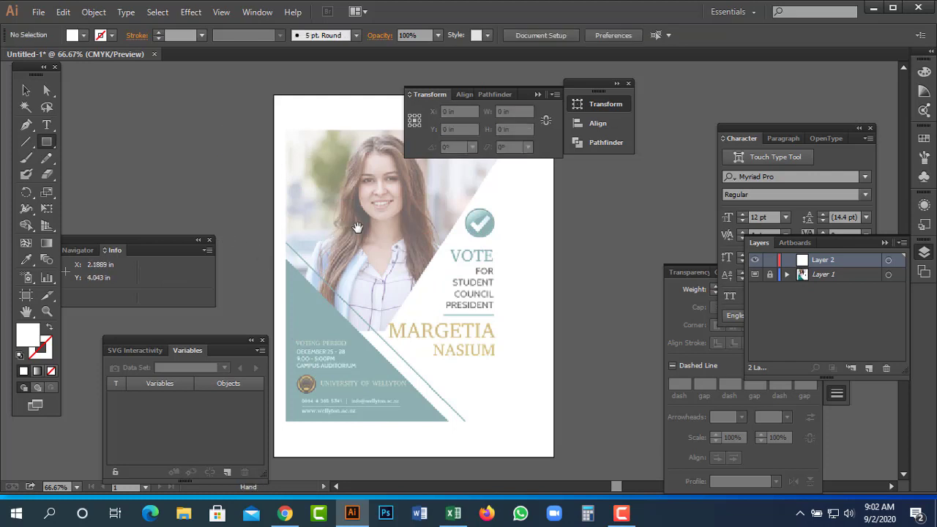
left_click_drag(357, 228, 393, 241)
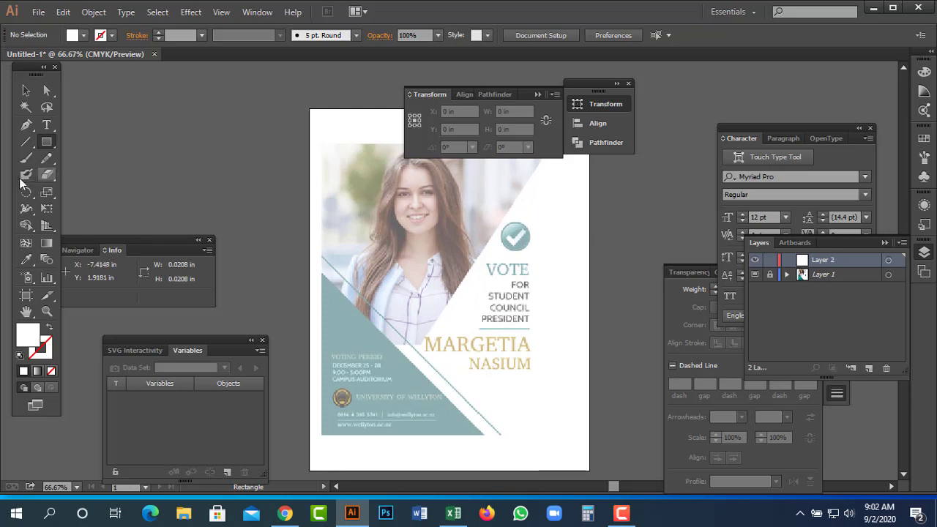
Hide the panels, switch to Outline view and zoom in on the poster artboard.
key("Tab")
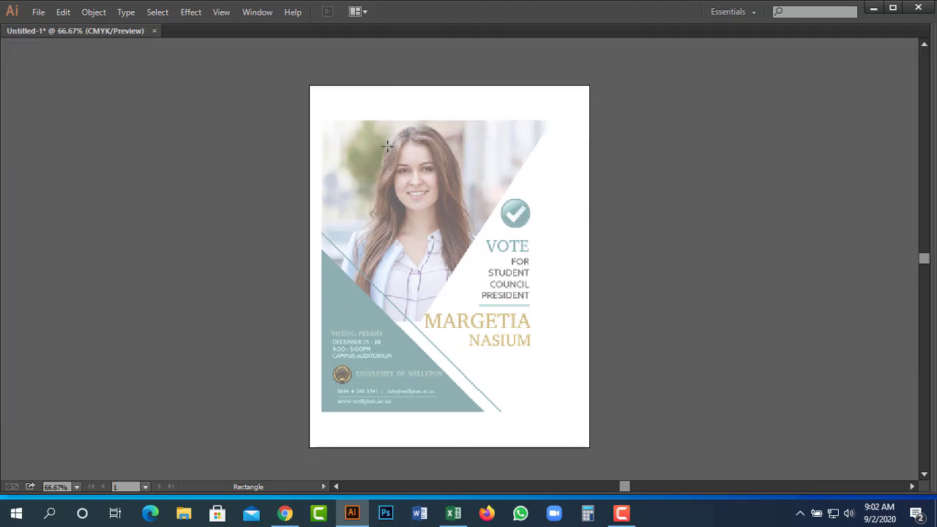
key("ctrl+y")
key("ctrl+space")
left_click_drag(272, 90, 588, 412)
mouse_move(626, 374)
left_mouse_down()
mouse_move(642, 343)
mouse_move(627, 360)
mouse_move(611, 360)
mouse_move(611, 375)
left_mouse_up()
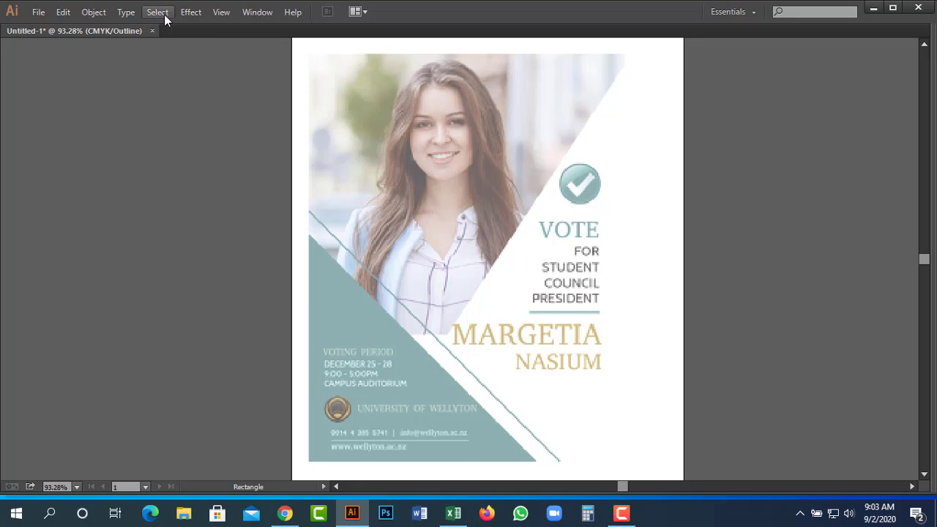
Return to Preview via the View menu and draw a large rectangle covering the poster.
left_click(223, 16)
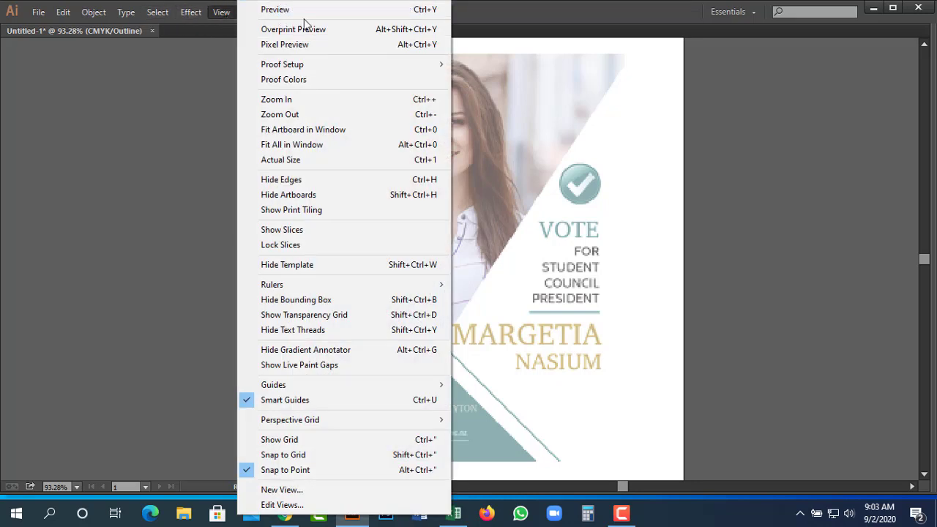
left_click(280, 11)
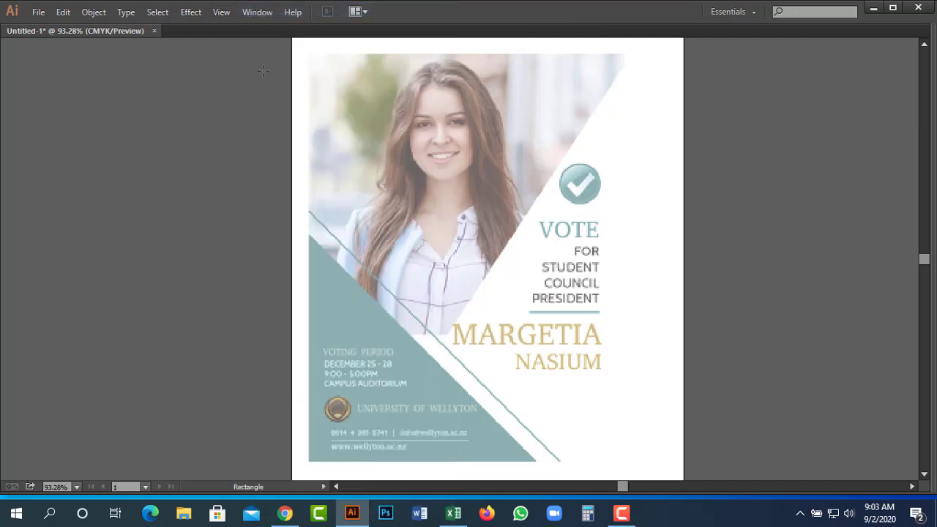
mouse_move(309, 52)
left_mouse_down()
mouse_move(511, 387)
mouse_move(594, 463)
mouse_move(618, 470)
left_mouse_up()
left_click(620, 467)
Widen the rectangle to the poster's right edge and fill it with magenta (C0 M100 Y0 K0).
left_click(494, 241)
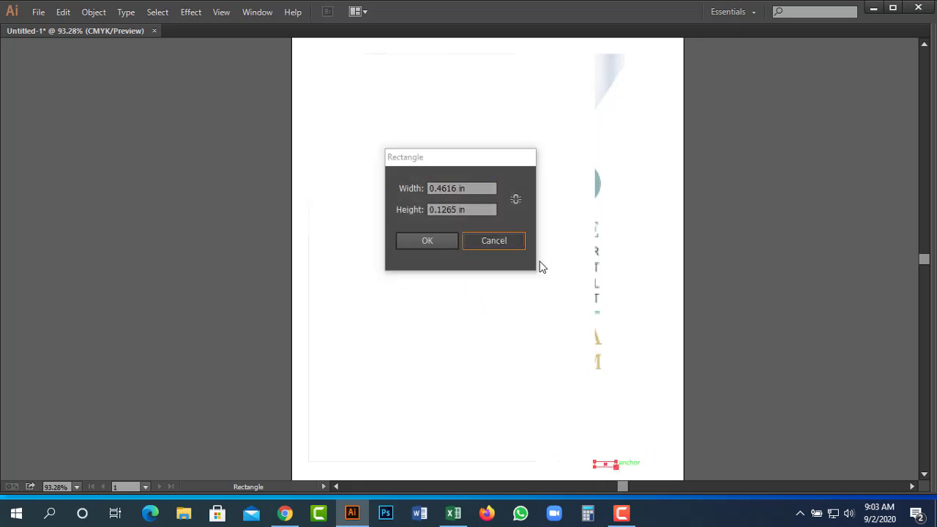
key("ctrl+z")
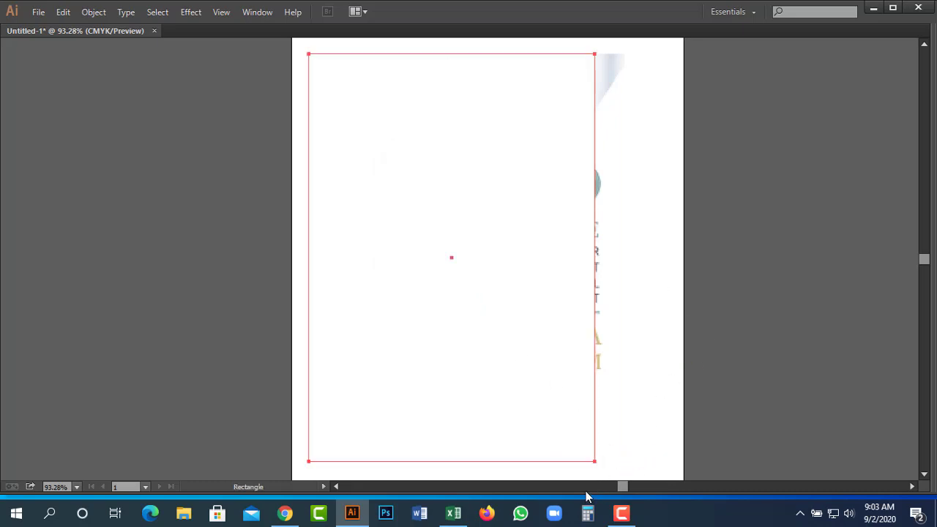
key("v")
left_click_drag(596, 462, 624, 461)
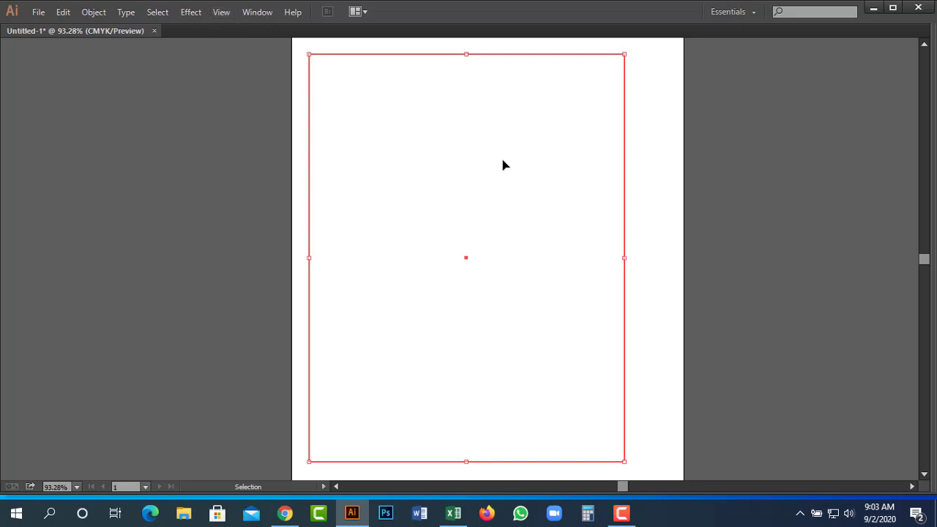
key("F6")
left_click_drag(838, 75, 870, 74)
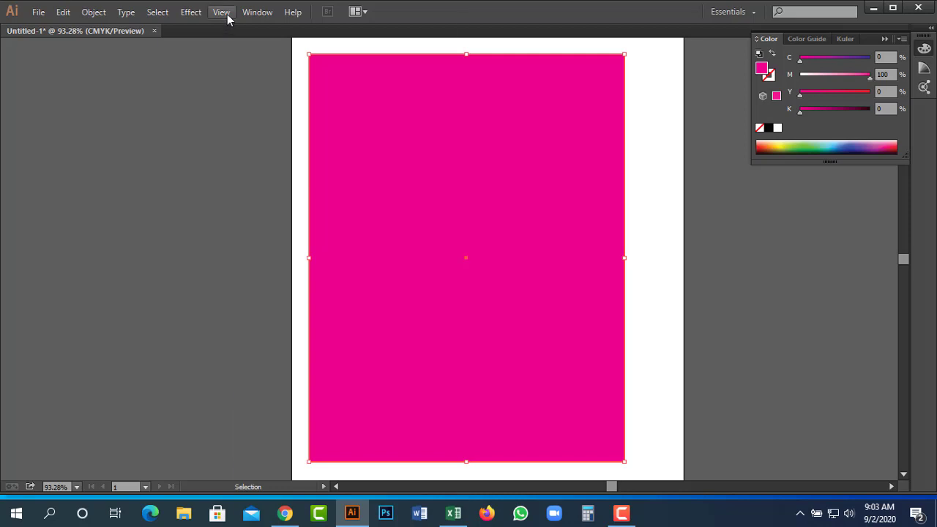
Switch to Outline view and marquee-select the magenta rectangle over the poster.
left_click(222, 13)
left_click(265, 8)
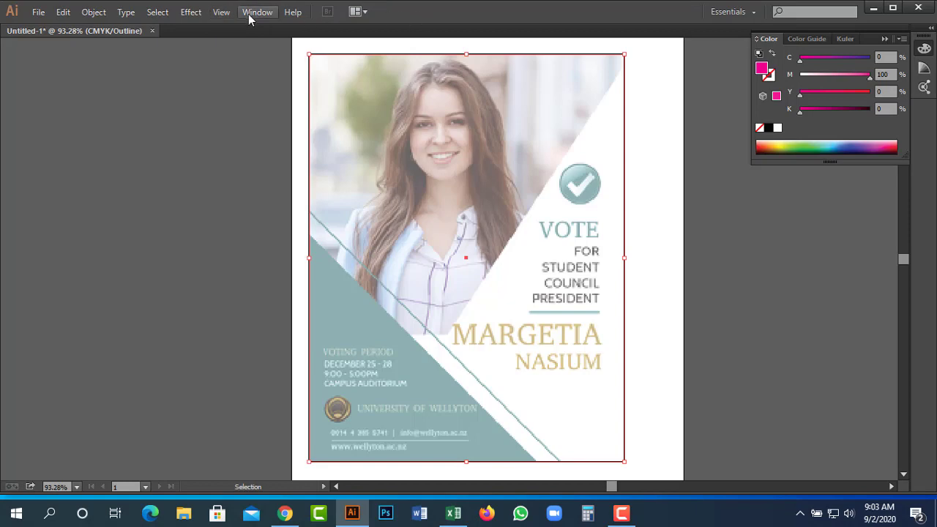
left_click(221, 13)
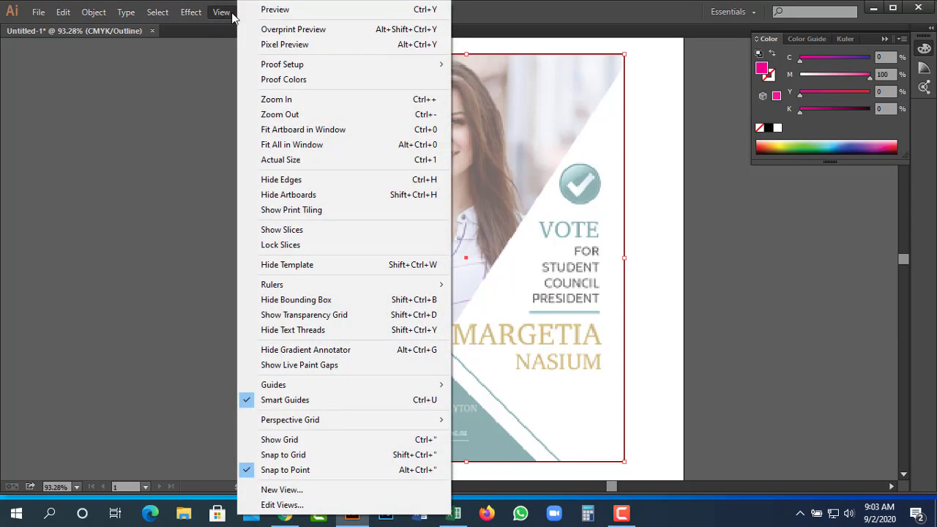
left_click(558, 22)
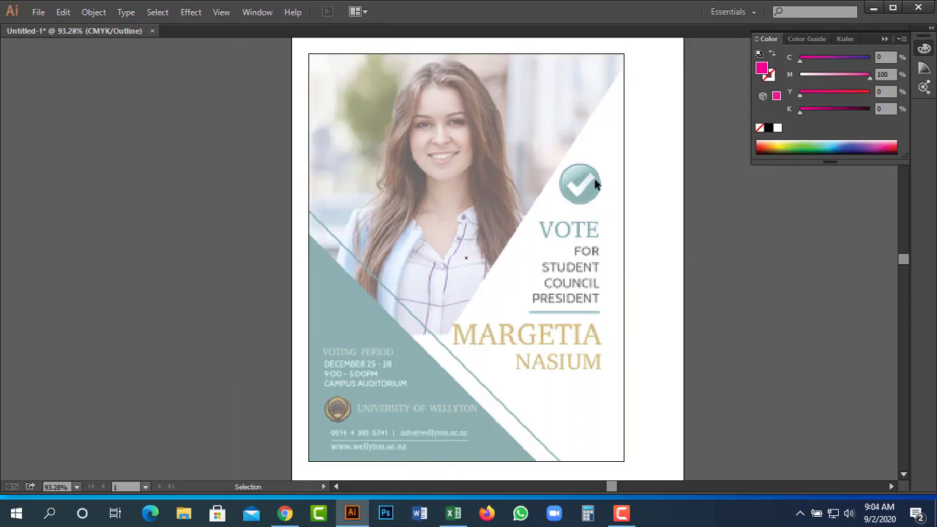
left_click_drag(695, 139, 489, 262)
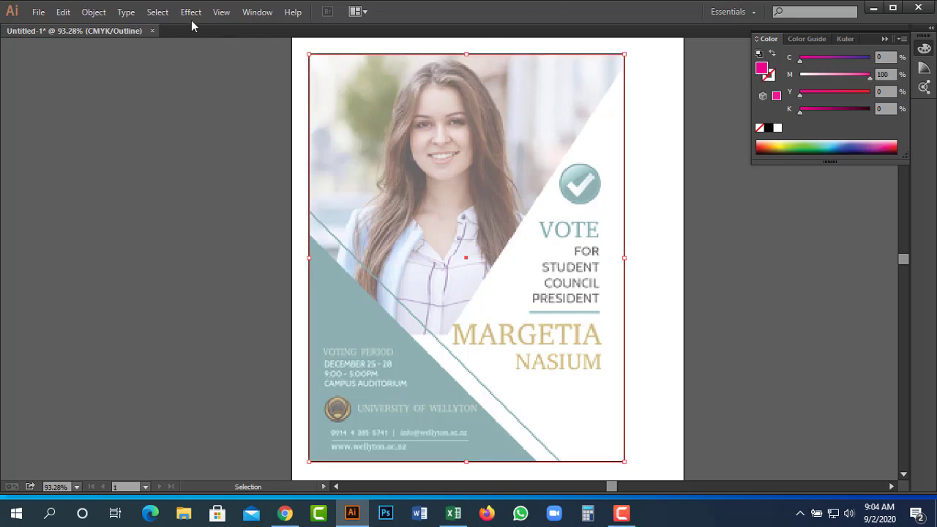
Toggle between Preview and Outline several times, finishing in Outline view.
left_click(229, 13)
left_click(271, 9)
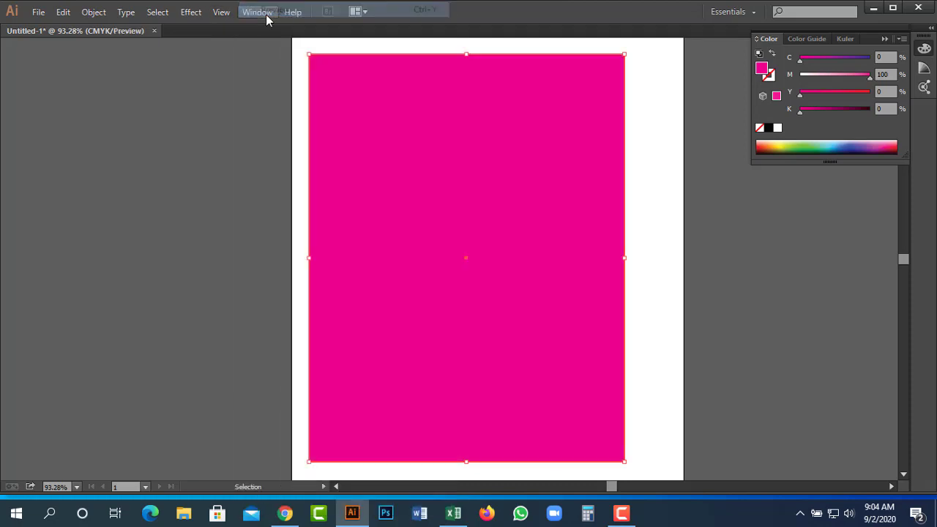
left_click(221, 13)
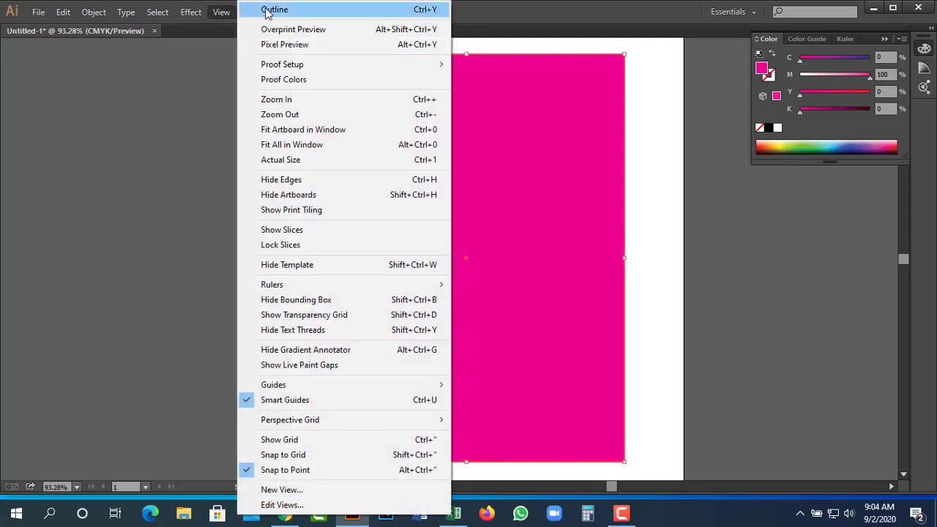
left_click(270, 11)
left_click(223, 13)
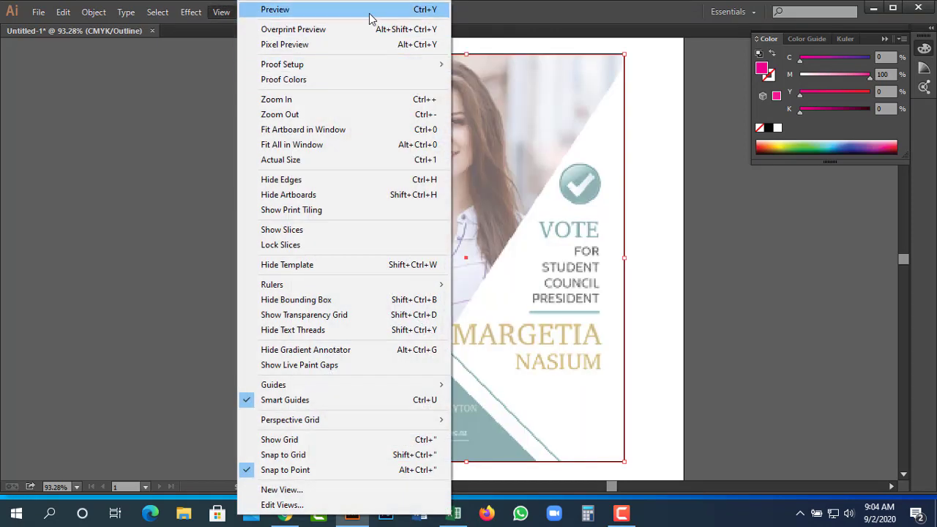
left_click(370, 10)
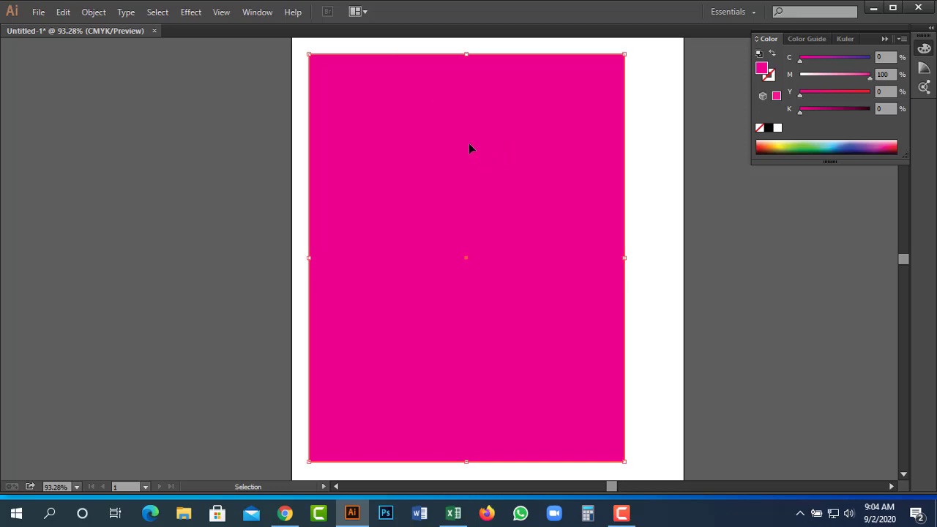
left_click(221, 12)
left_click(256, 10)
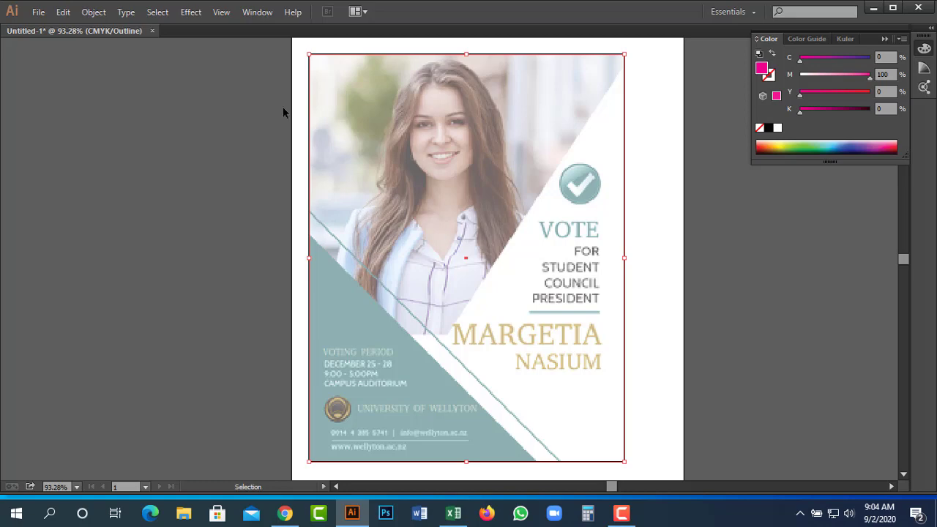
left_click(220, 12)
left_click(289, 13)
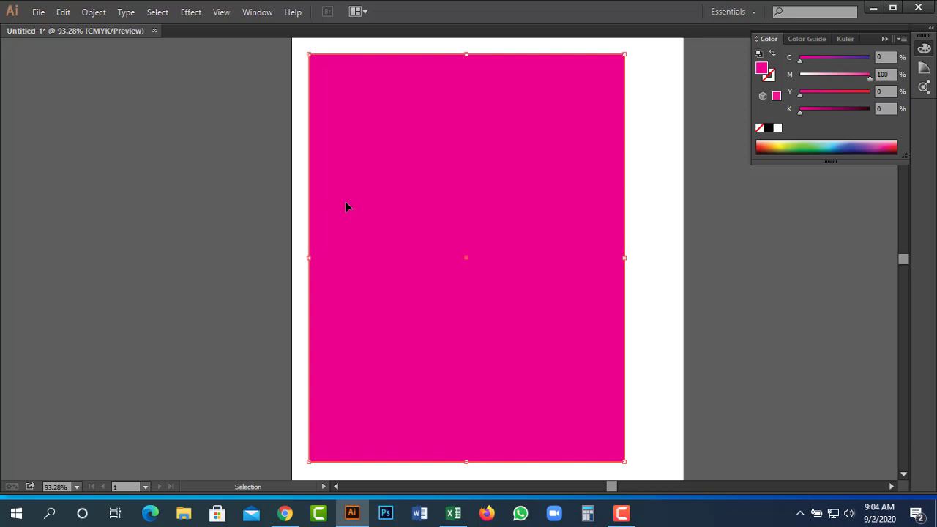
left_click(221, 11)
left_click(256, 8)
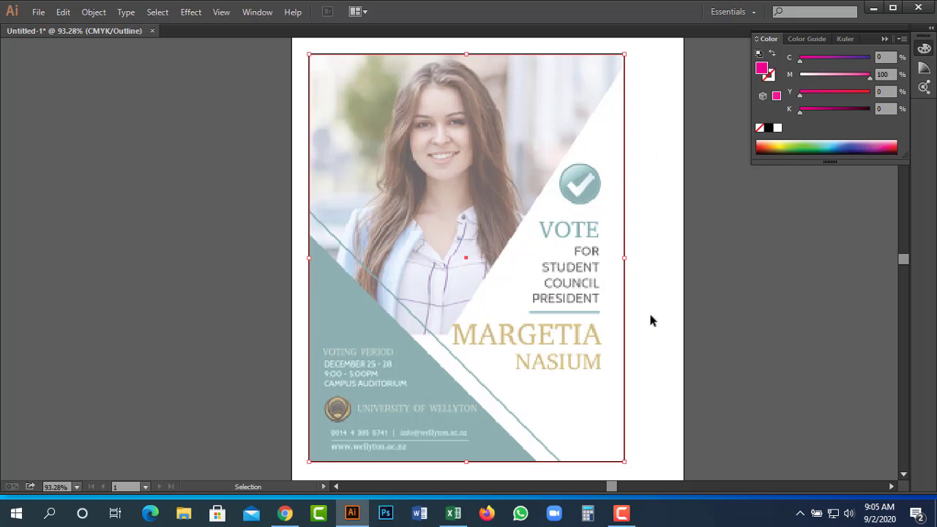
Paste a copy of the magenta rectangle in front and shorten it from its bottom edge.
key("a")
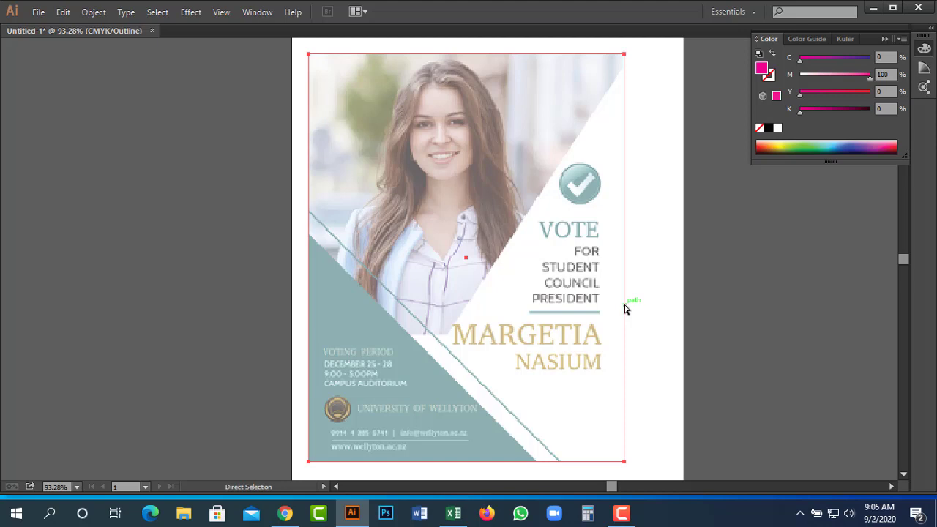
key("v")
key("a")
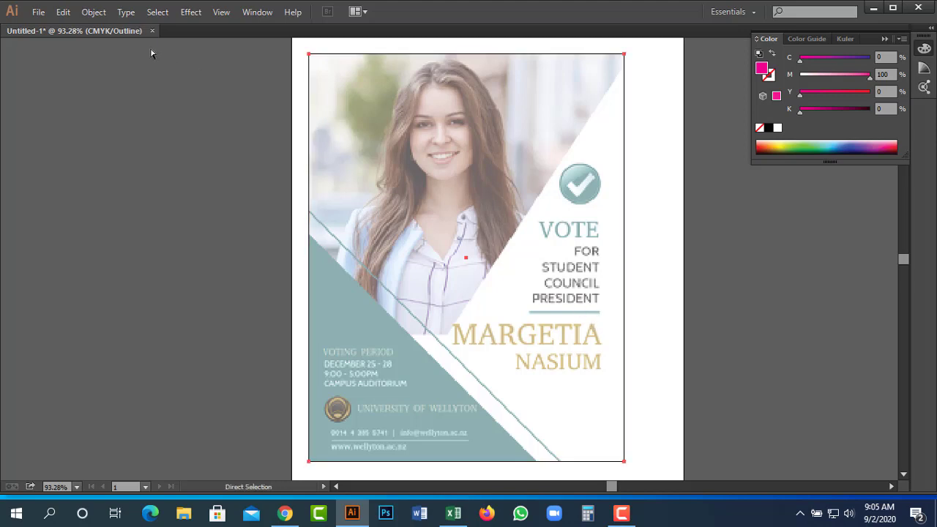
key("v")
left_click(63, 12)
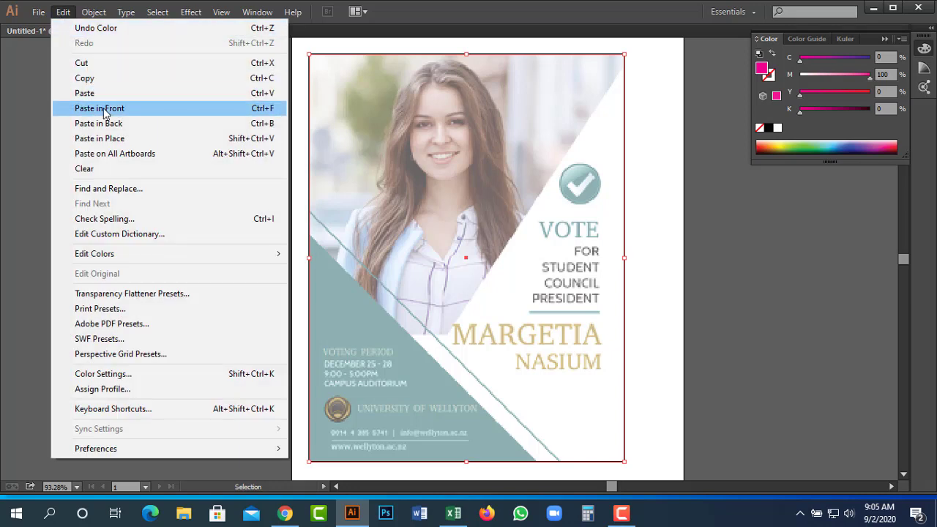
left_click(110, 110)
left_click_drag(697, 323, 738, 316)
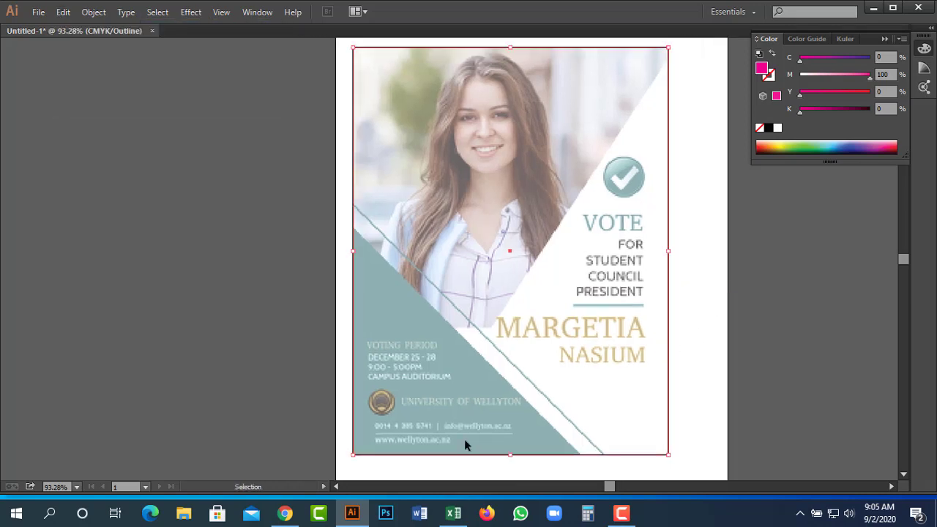
left_click_drag(510, 454, 510, 410)
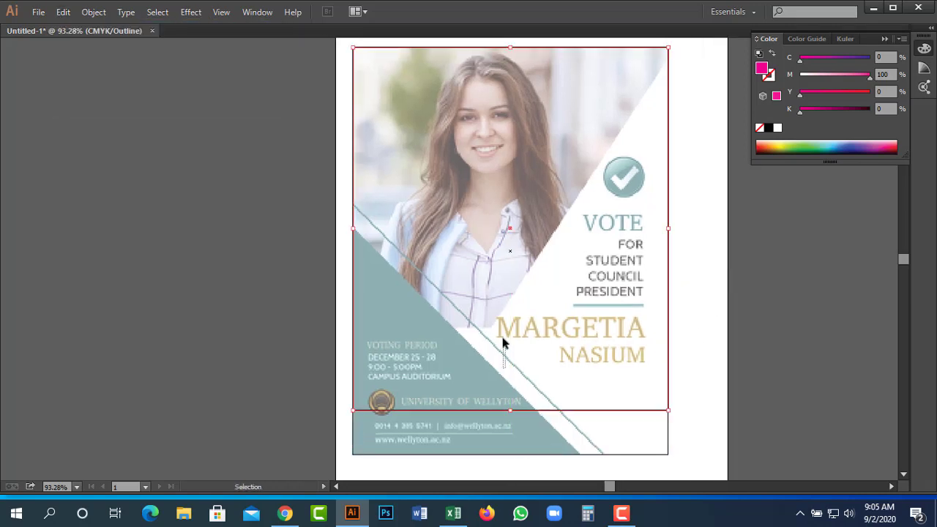
left_click(512, 398)
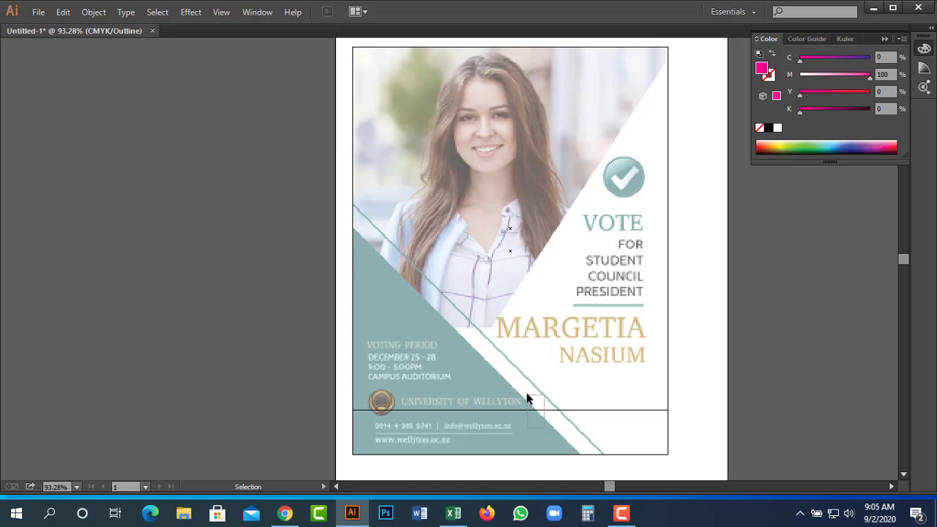
Change the shortened copy's fill to light pink with M 56.
left_click(528, 400)
key("ctrl+y")
left_click(840, 76)
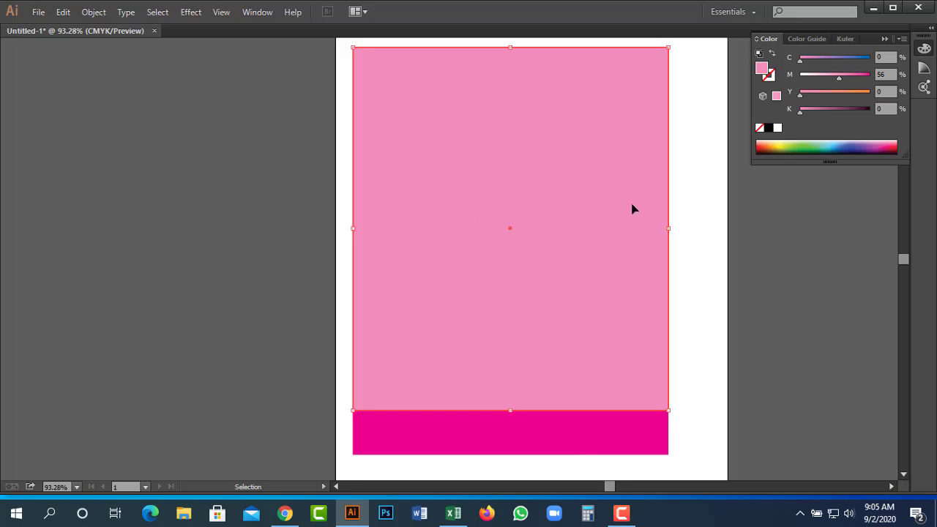
key("a")
key("v")
key("a")
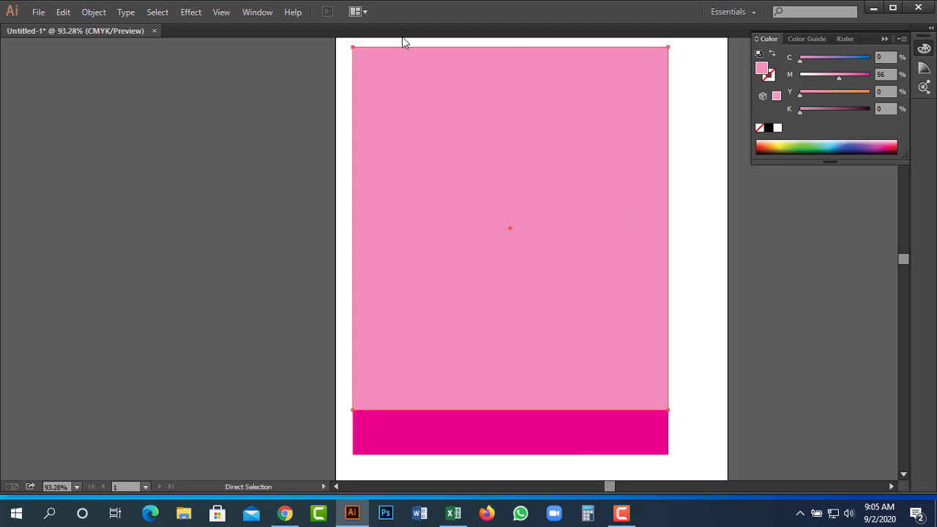
key("ctrl+y")
key("v")
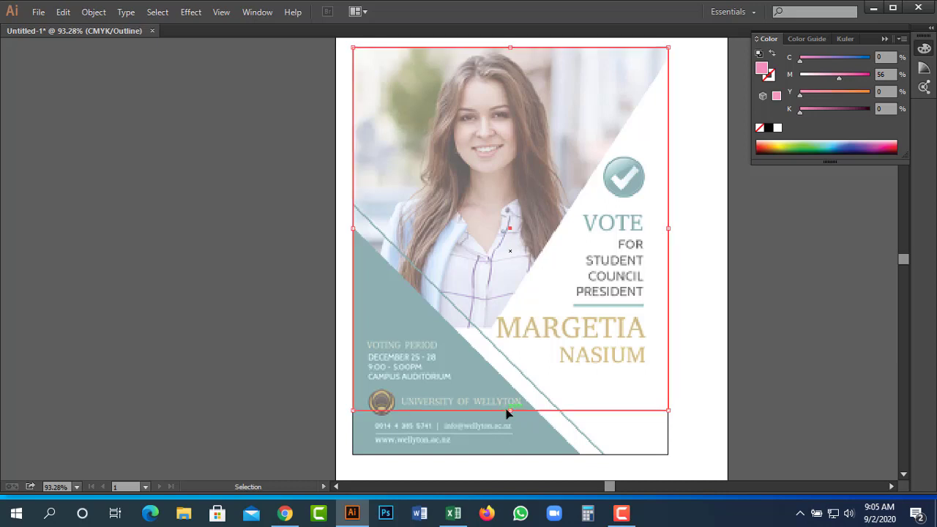
Shorten the pink rectangle further from the bottom and show the Tools panel.
left_click_drag(511, 411, 517, 346)
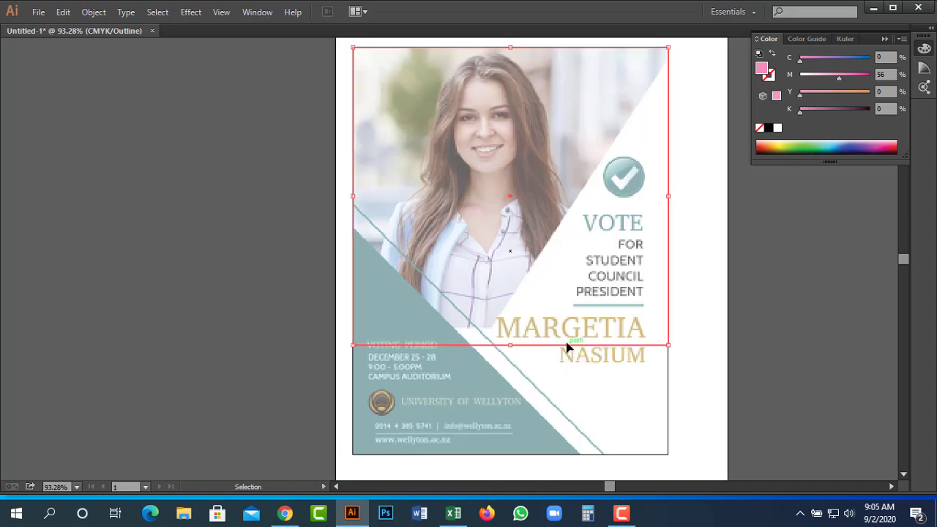
key("a")
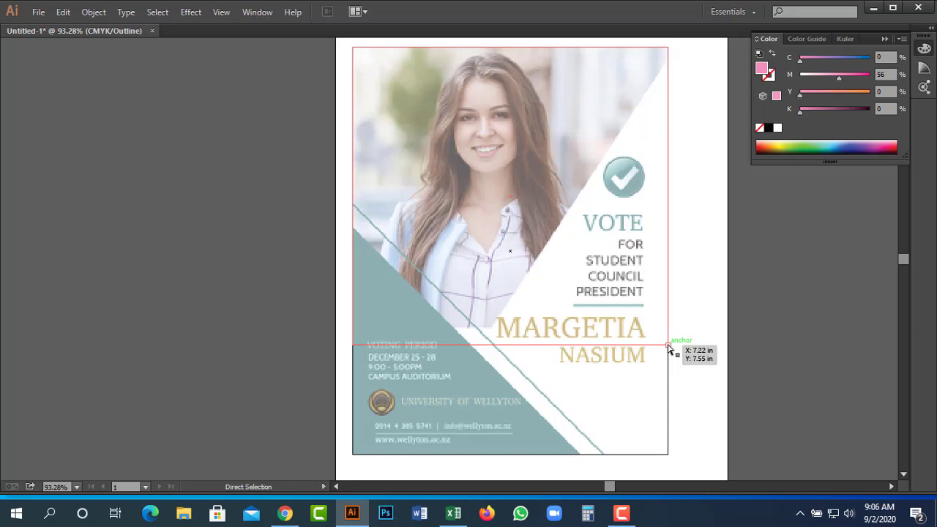
left_click_drag(668, 345, 668, 344)
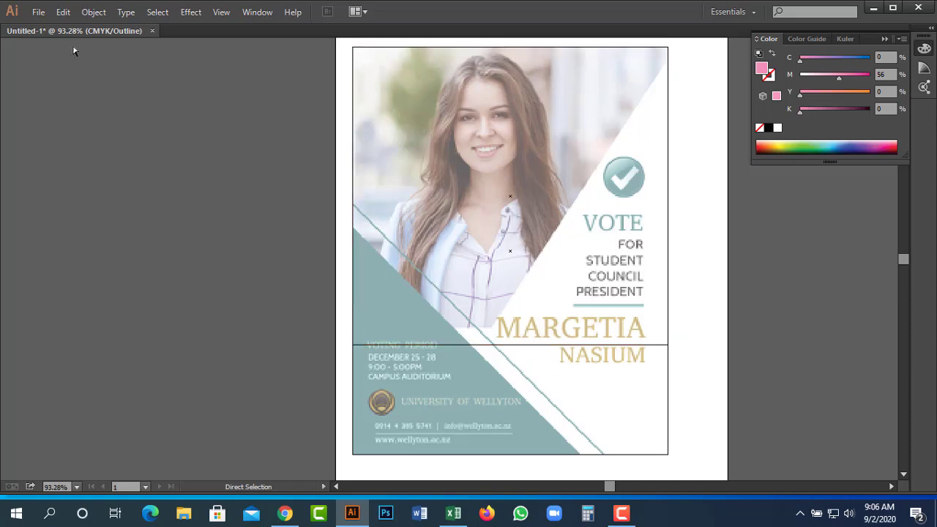
left_click(257, 12)
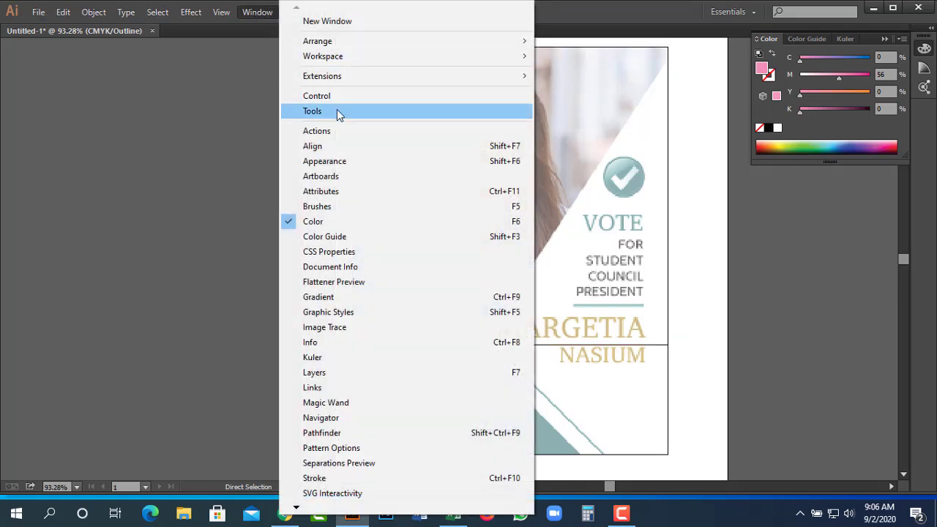
left_click(336, 109)
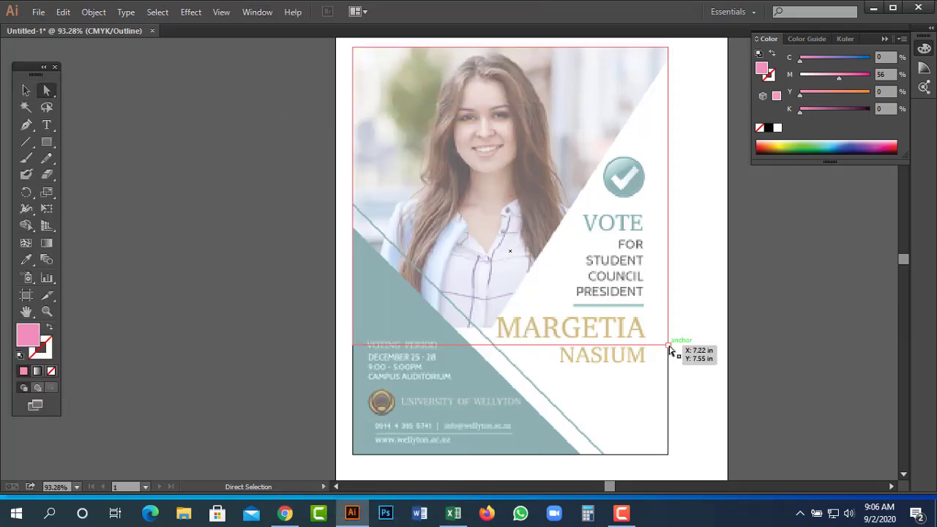
Move the pink shape's lower-right anchor left onto the diagonal and raise its bottom edge to the teal area.
left_click_drag(667, 345, 485, 329)
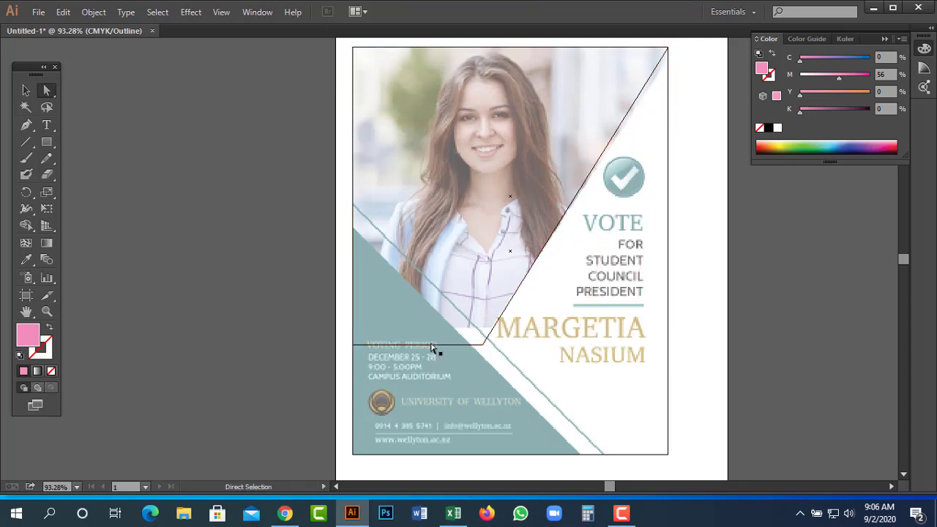
left_click_drag(429, 352, 500, 328)
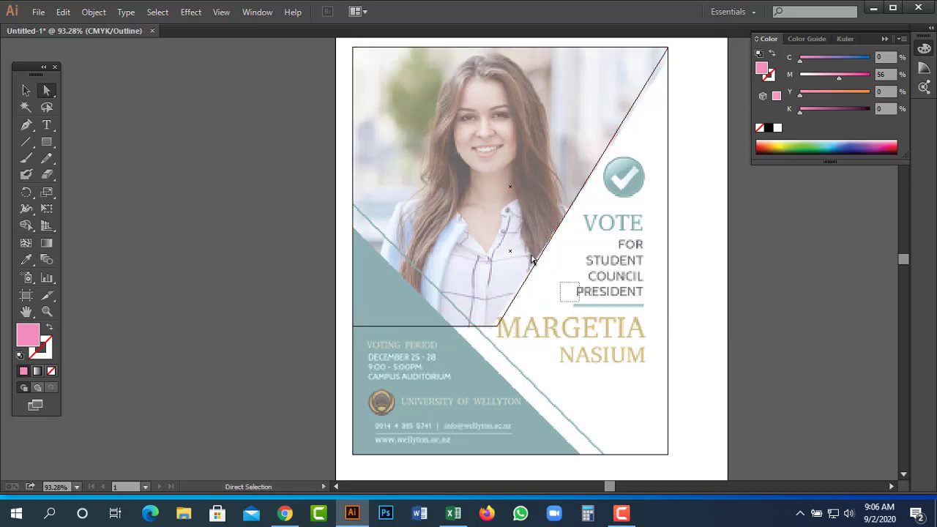
left_click(561, 154)
key("ctrl+y")
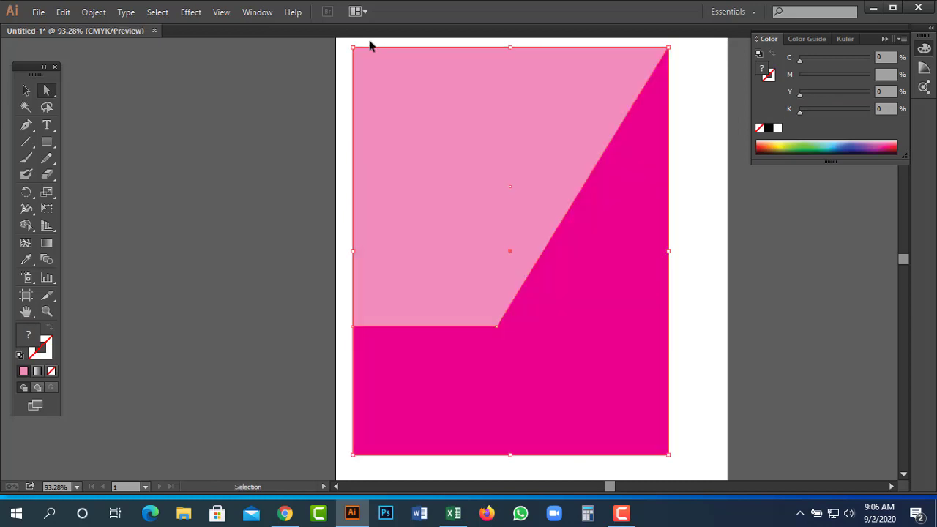
left_click(768, 296)
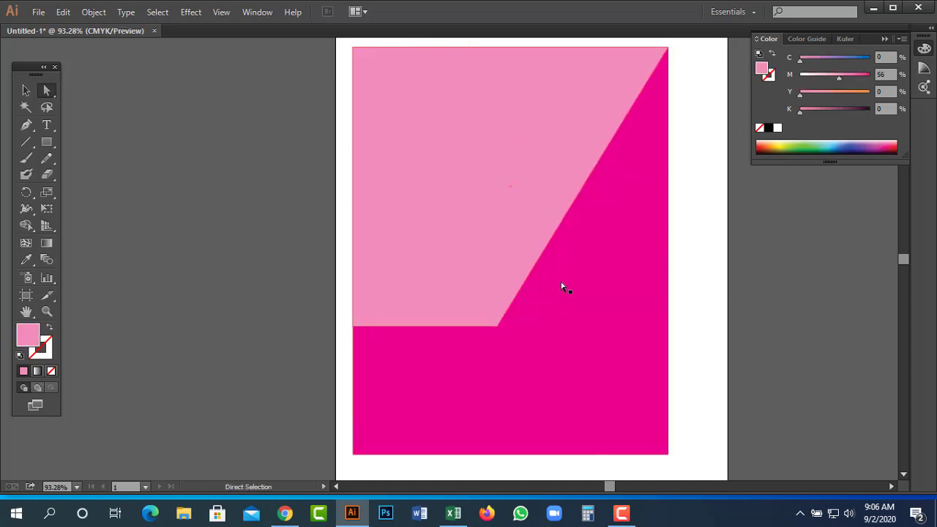
key("ctrl+y")
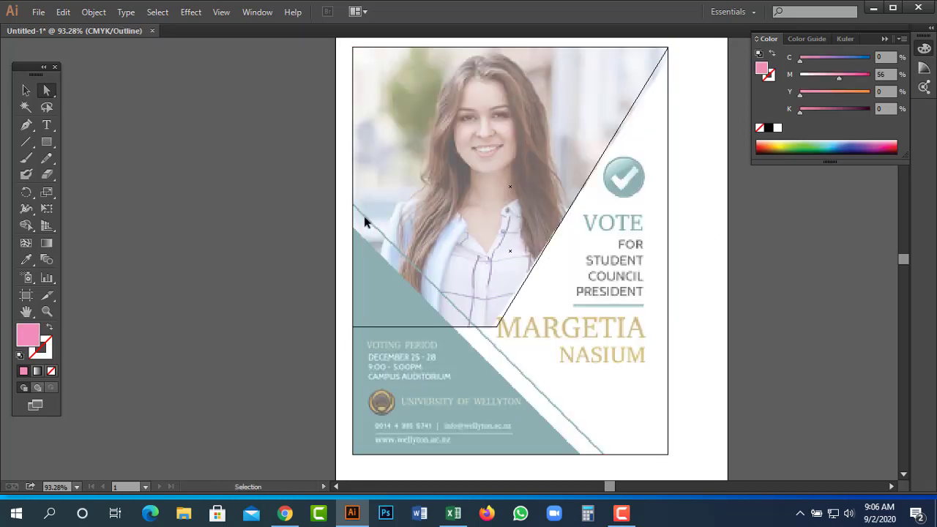
key("a")
Paste a copy of the magenta background in front and drag its top edge down to the page's lower part.
key("v")
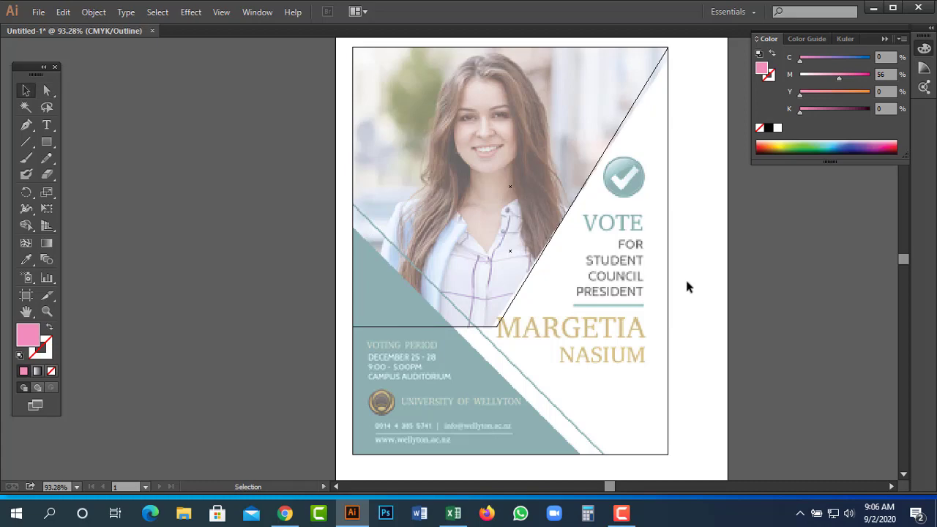
left_click(617, 316)
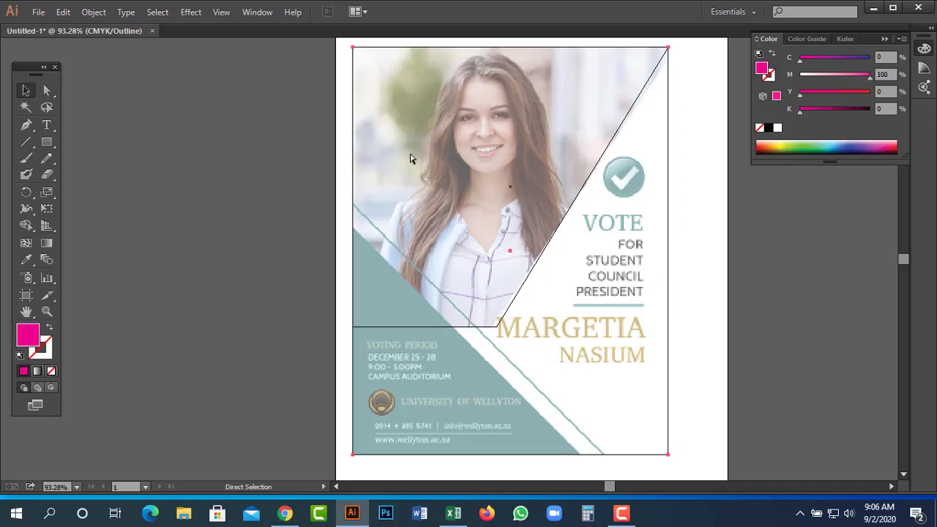
left_click(63, 11)
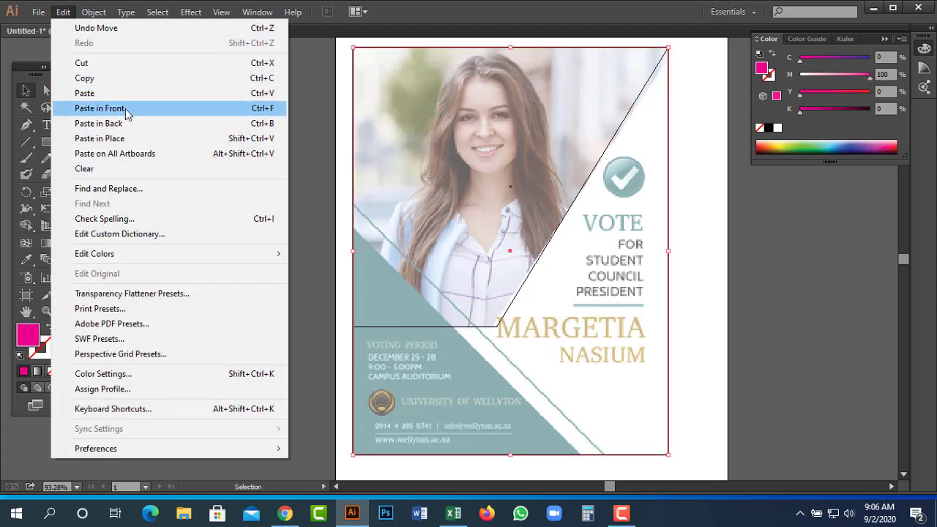
left_click(129, 109)
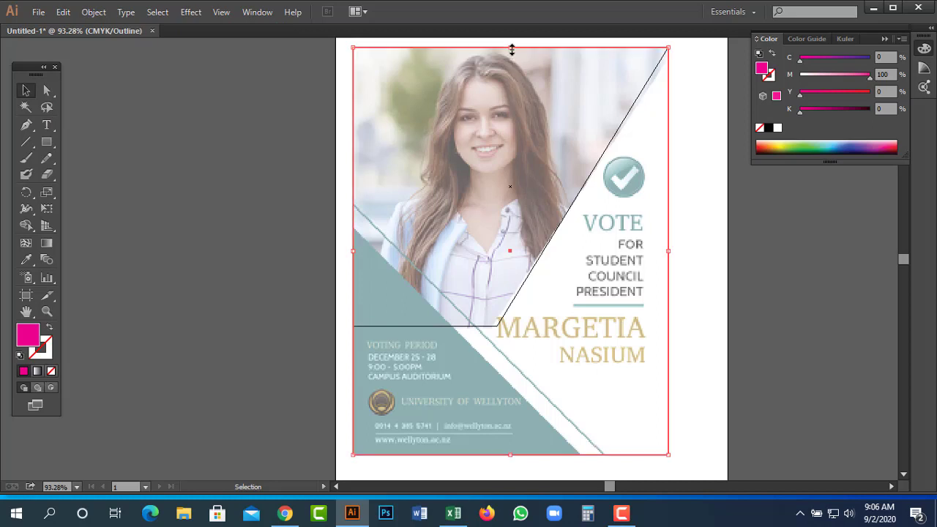
left_click_drag(510, 47, 483, 228)
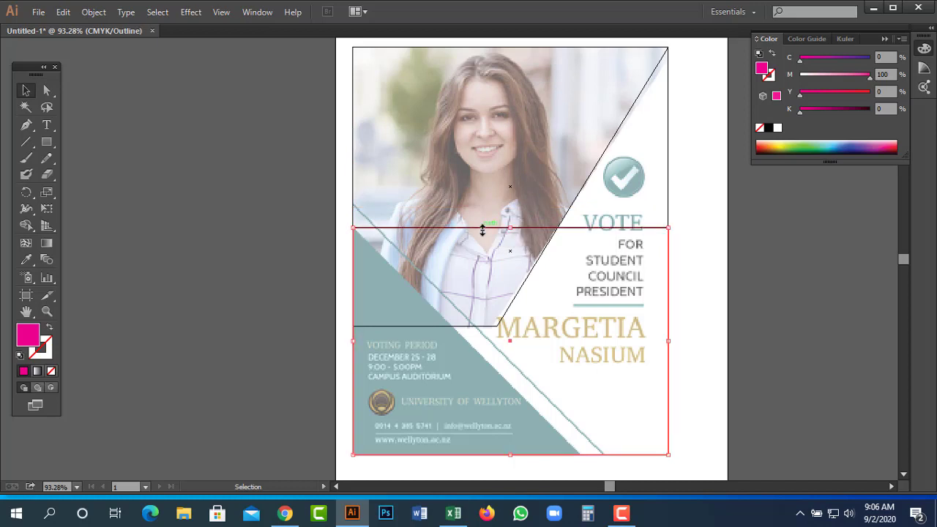
Delete the copy's top-right anchor point with the Delete Anchor Point tool, leaving a triangle.
left_click(25, 124)
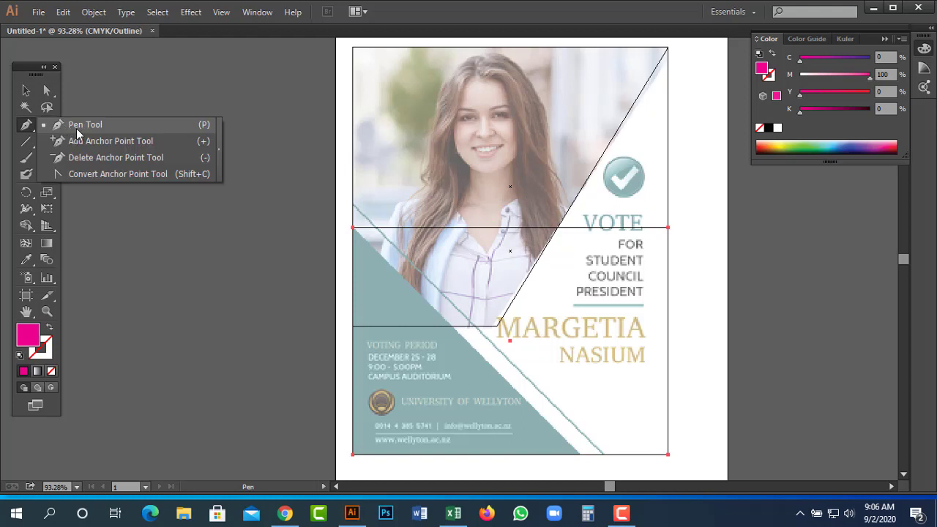
left_click(94, 157)
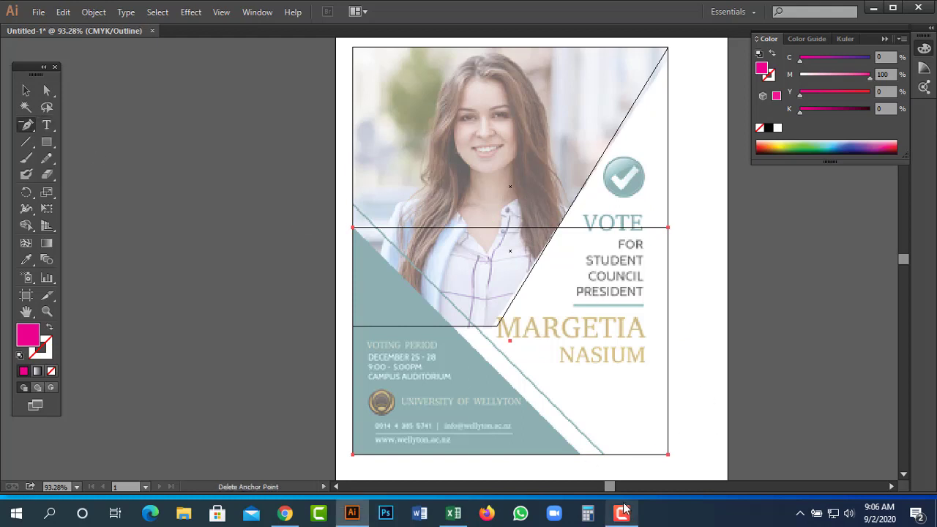
left_click(624, 509)
left_click(872, 453)
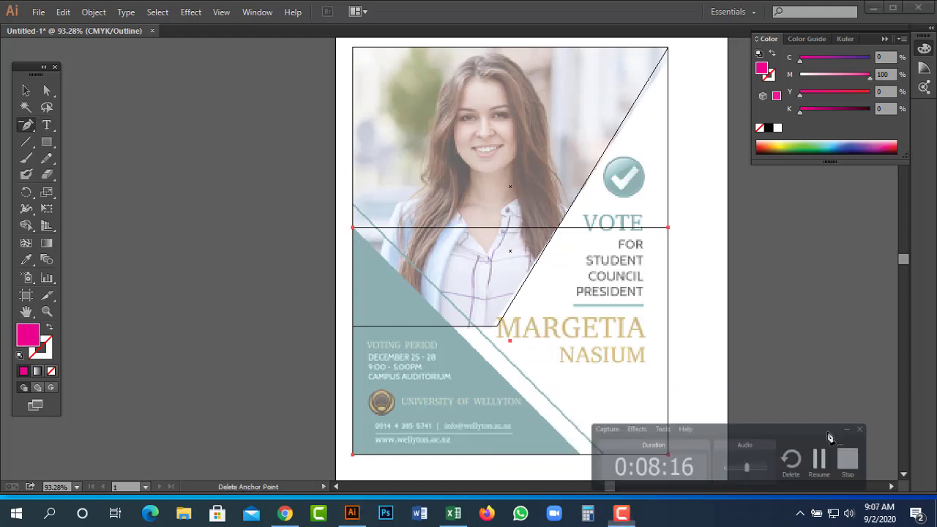
left_click(29, 129)
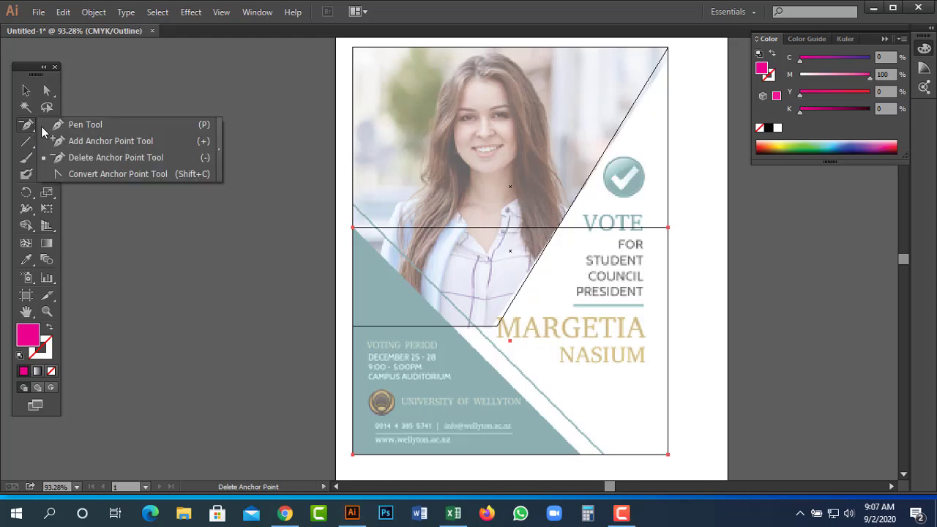
left_click(105, 157)
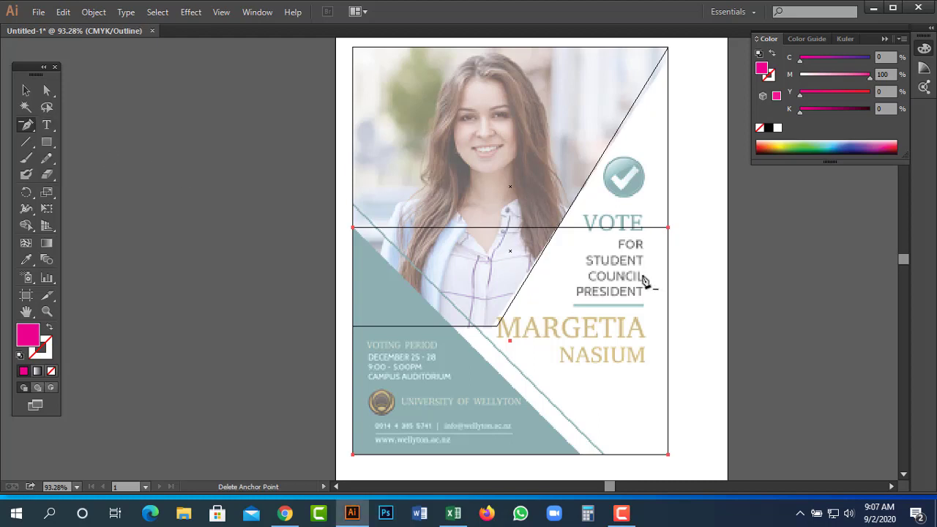
left_click(668, 228)
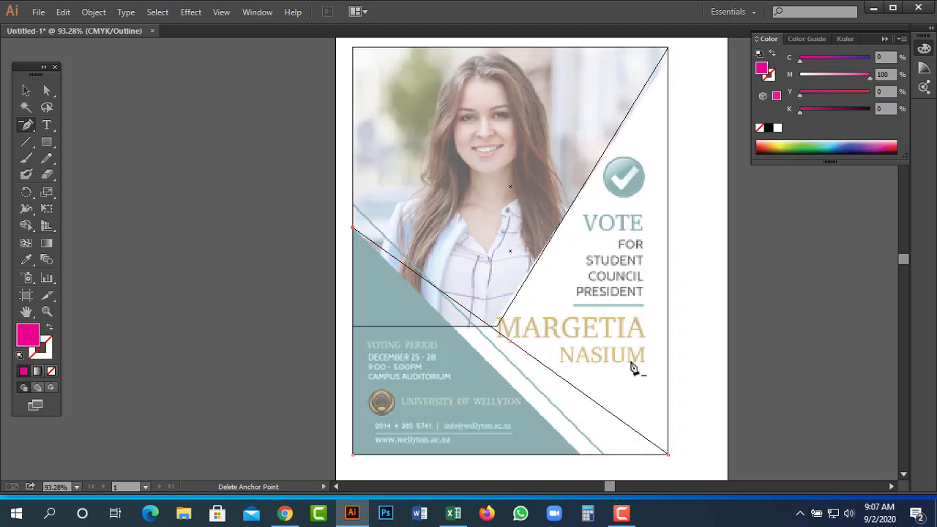
left_click(46, 90)
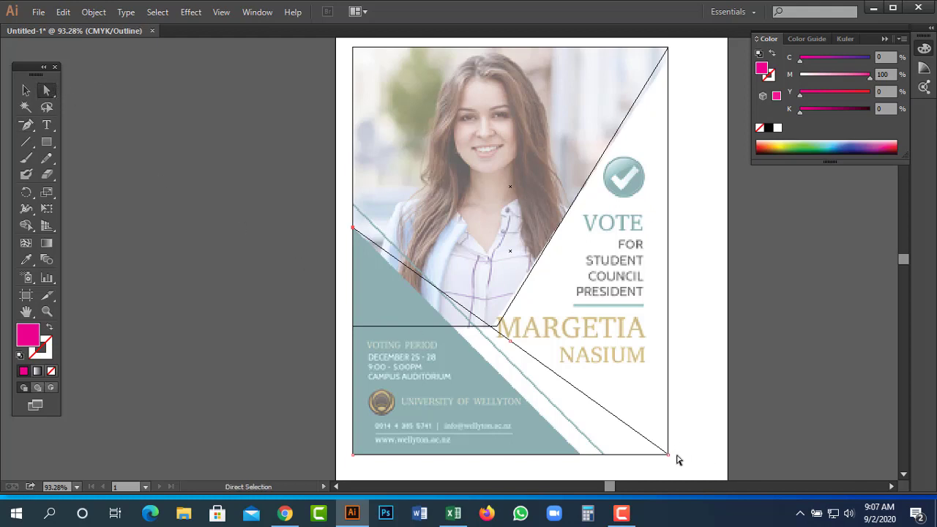
Fill the diagonal shape purple (C 50, M 100) and bring it to the front.
key("ctrl+y")
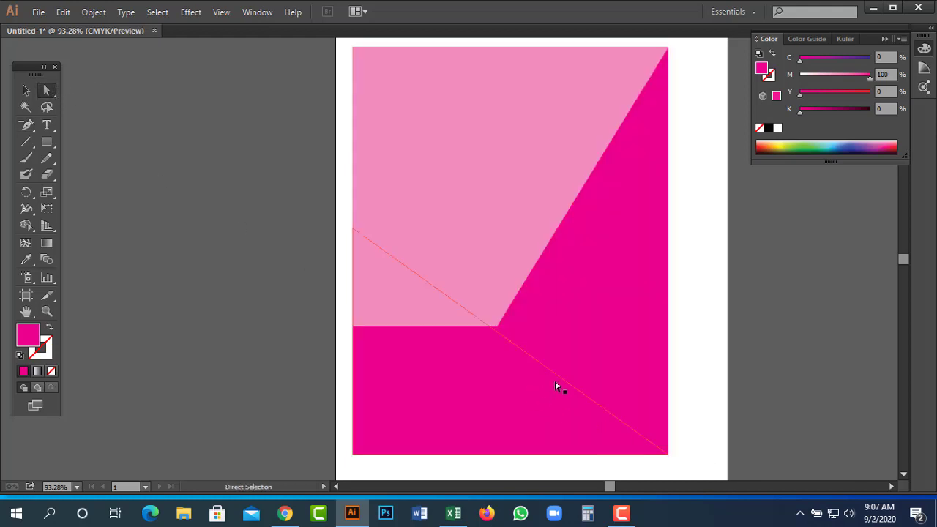
left_click(836, 60)
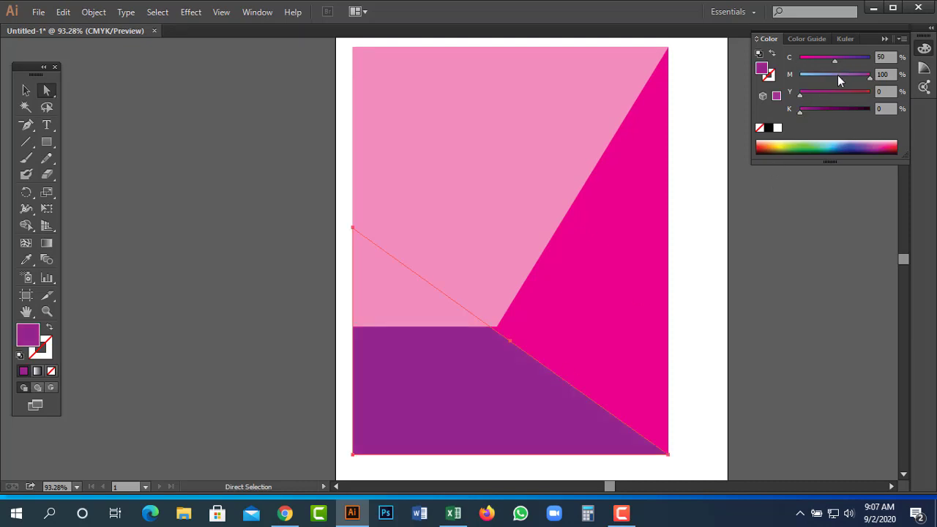
right_click(499, 416)
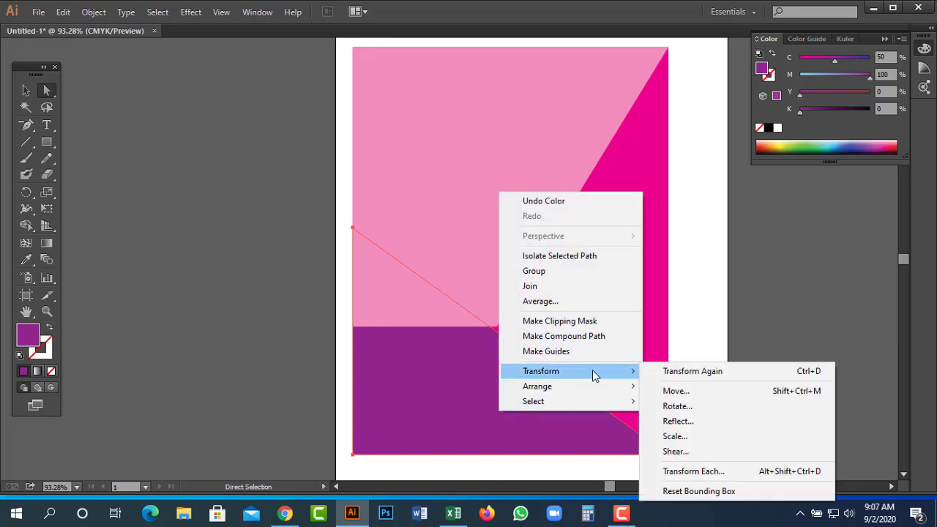
mouse_move(634, 388)
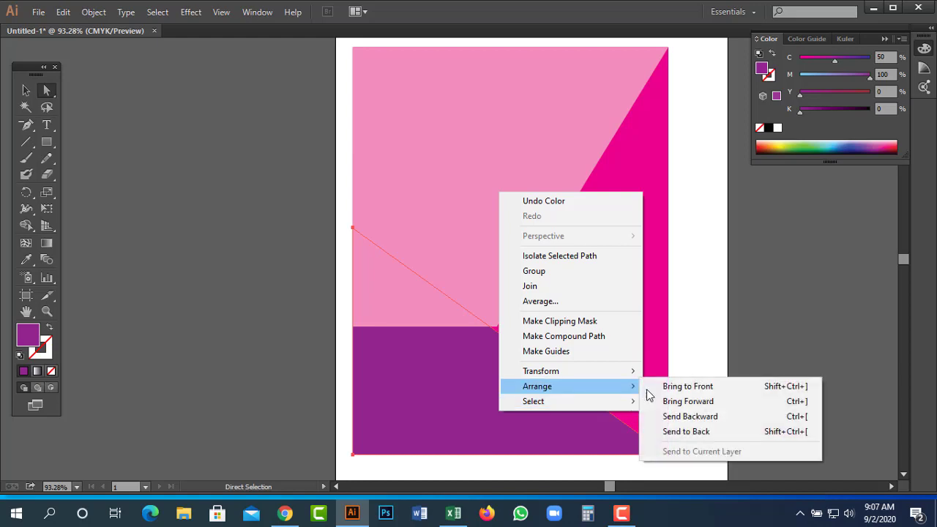
left_click(719, 385)
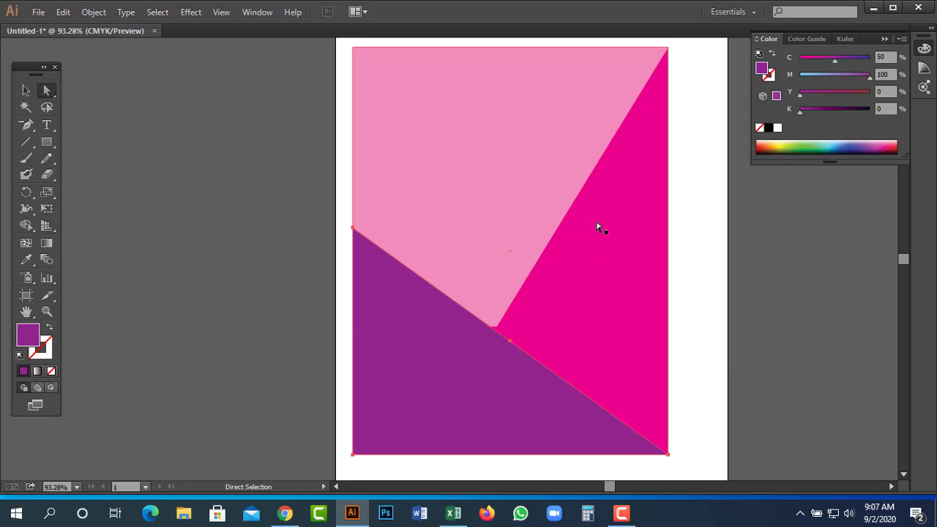
Drag the purple triangle's bottom-right anchor left along the bottom edge.
key("v")
key("ctrl+y")
left_click(583, 441)
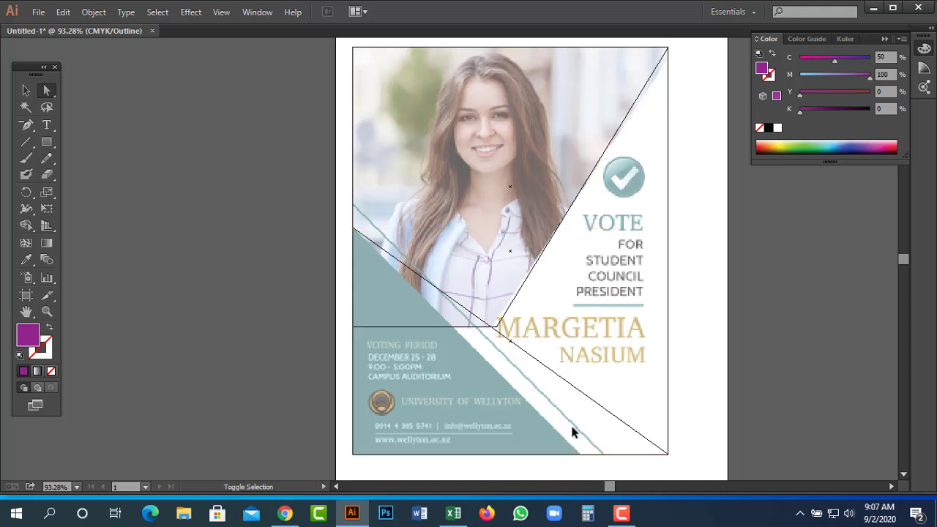
key("ctrl+y")
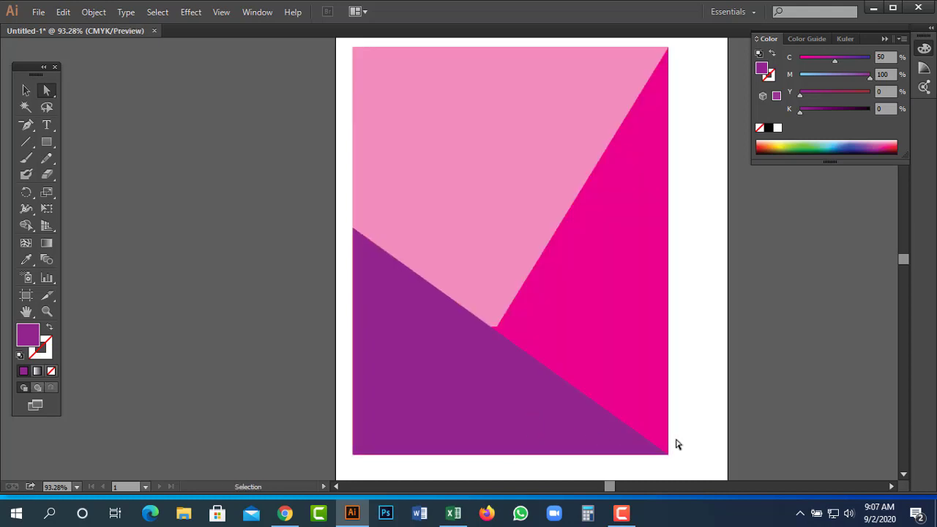
key("ctrl+y")
key("a")
left_click(568, 454)
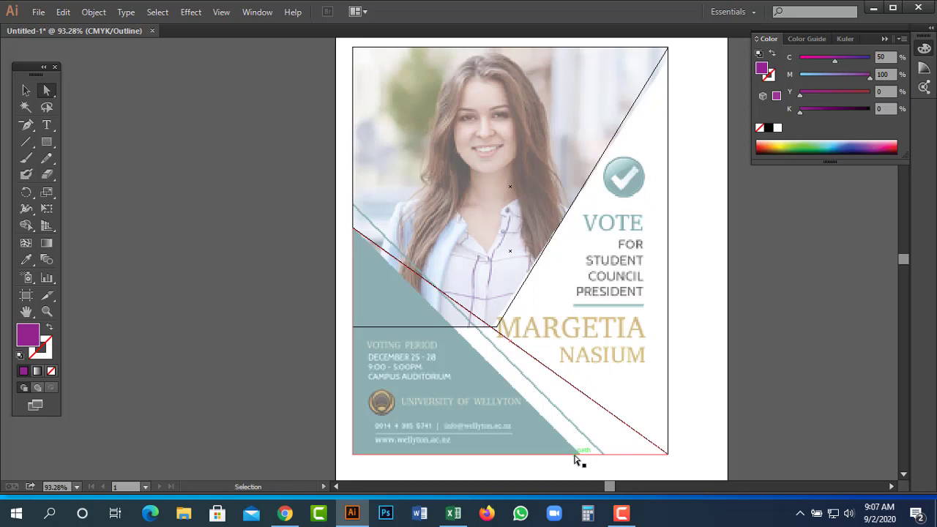
key("ctrl+y")
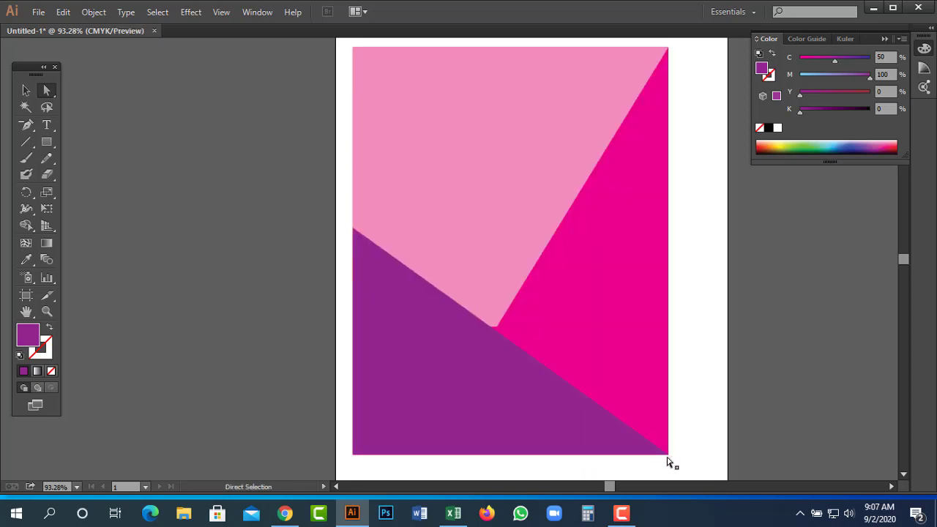
left_click(667, 455)
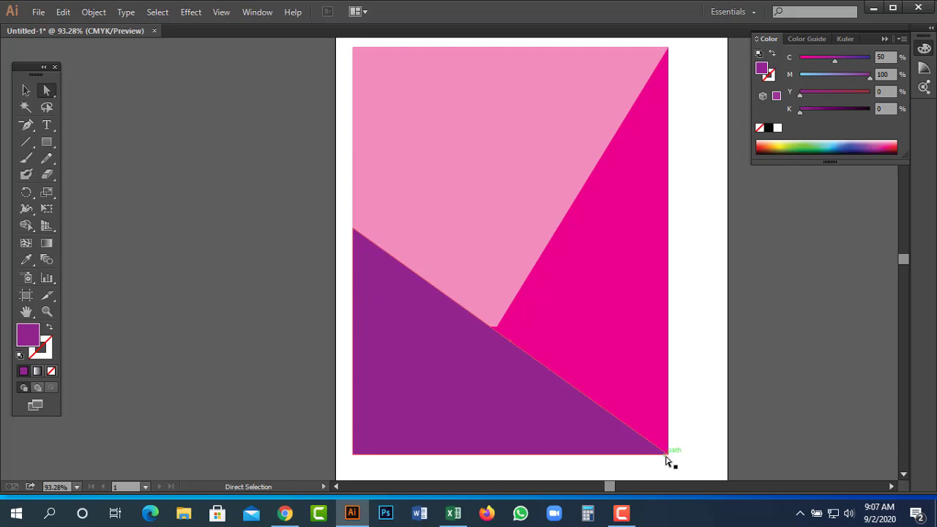
left_click_drag(667, 460, 668, 459)
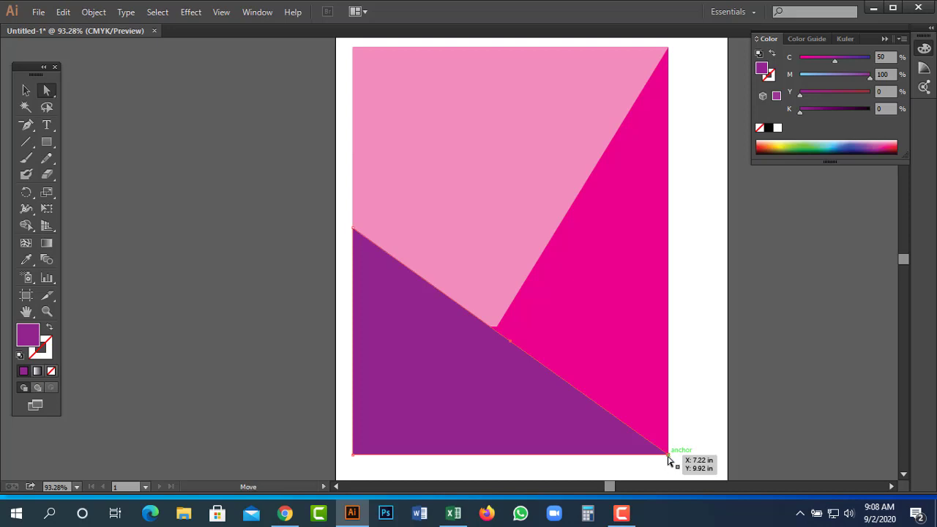
left_click_drag(669, 459, 595, 458)
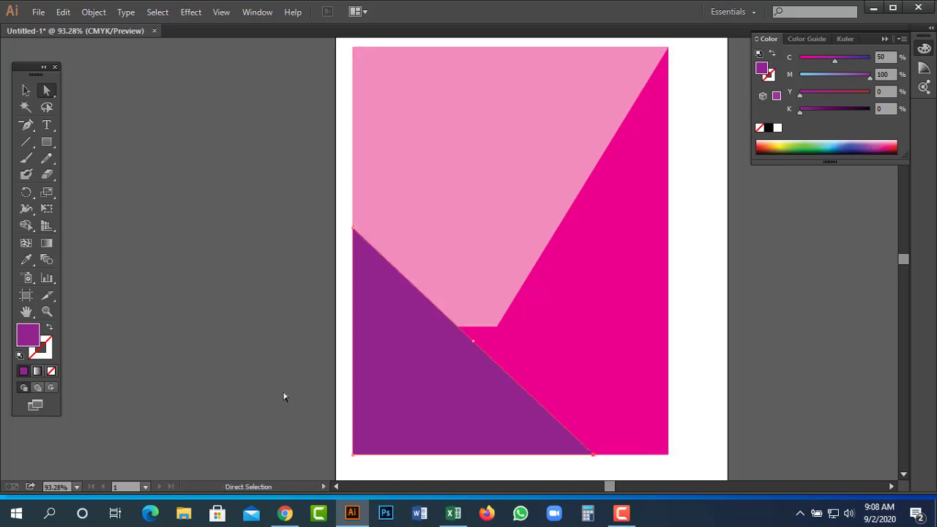
Slide the bottom corner slightly further left to match the template's teal diagonal in Outline view.
left_click(453, 324)
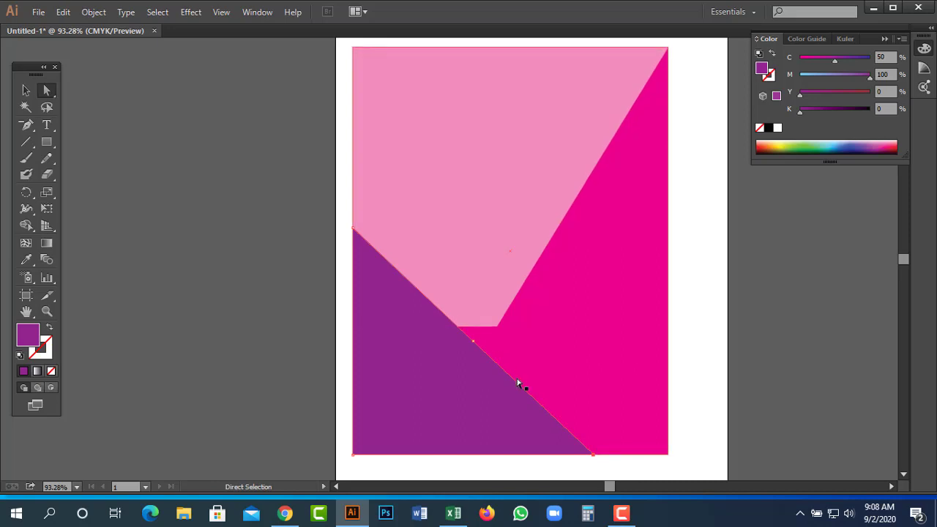
left_click(519, 384)
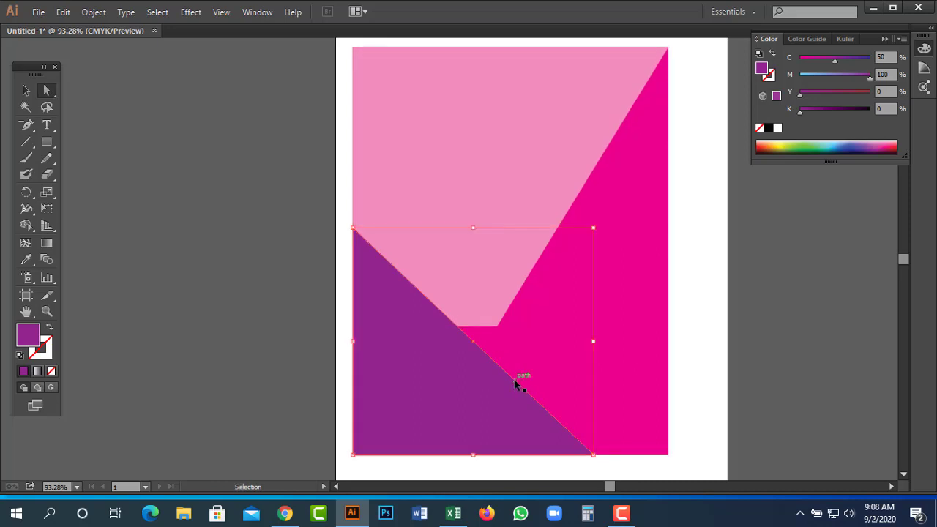
key("ctrl+y")
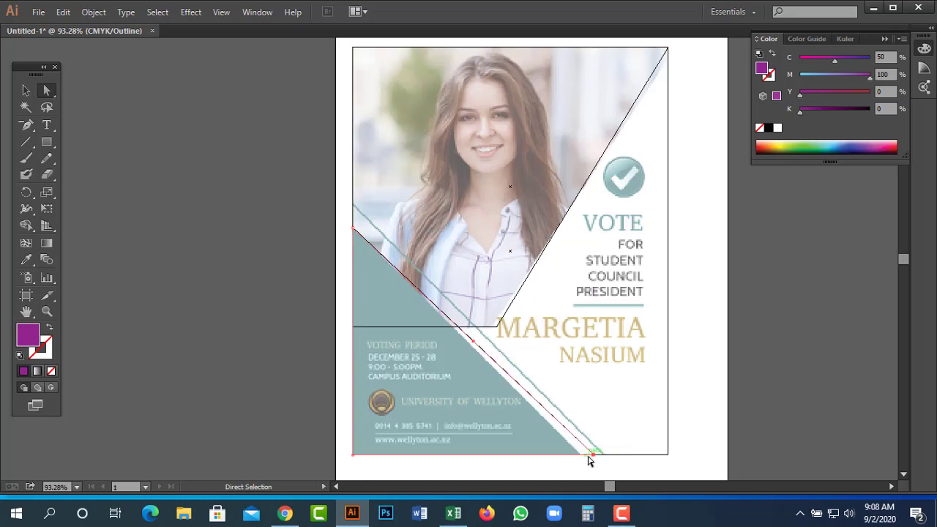
left_click(594, 456)
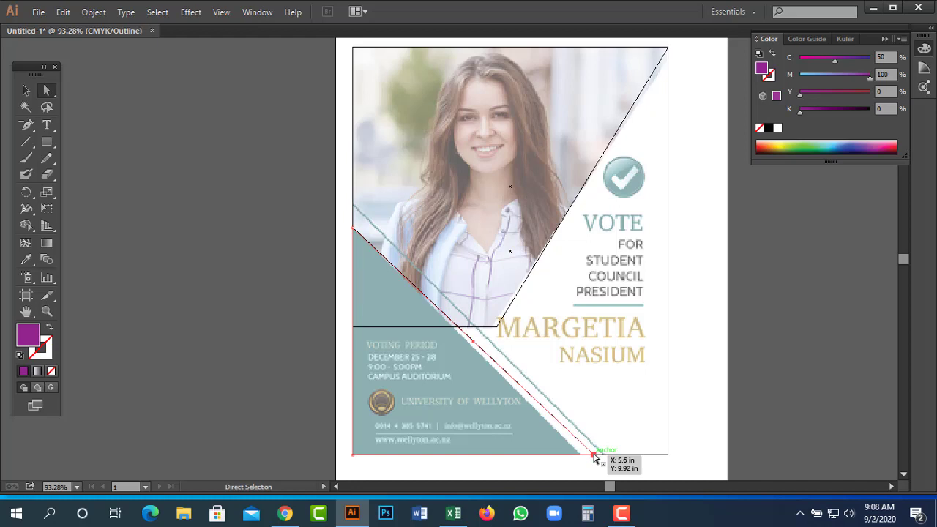
left_click_drag(594, 456, 580, 455)
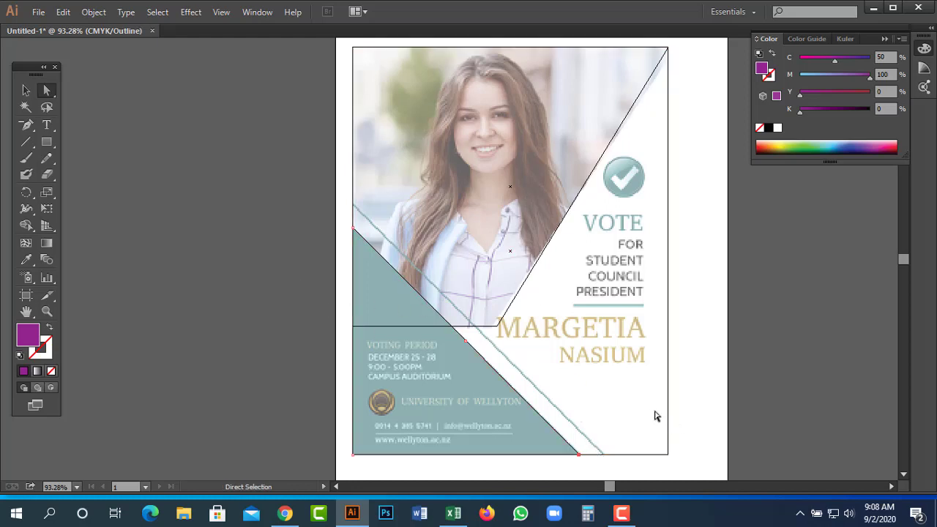
Draw a diagonal line from the poster's left edge down to its bottom edge.
left_click(167, 171)
left_click(21, 143)
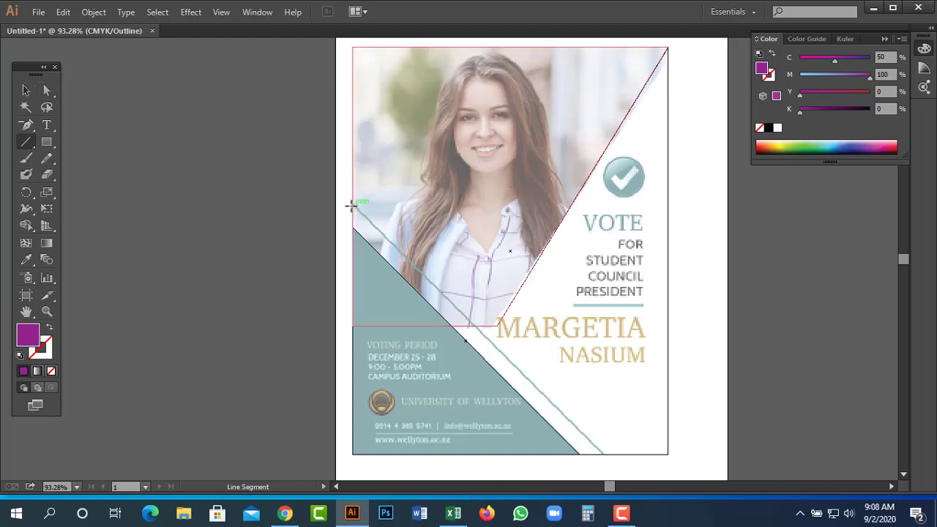
left_click_drag(354, 205, 602, 455)
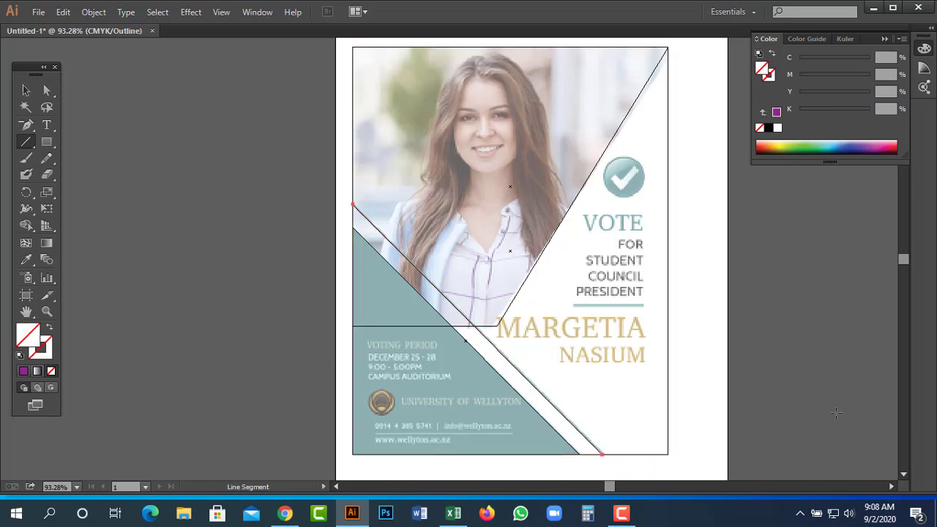
key("ctrl")
key("ctrl+y")
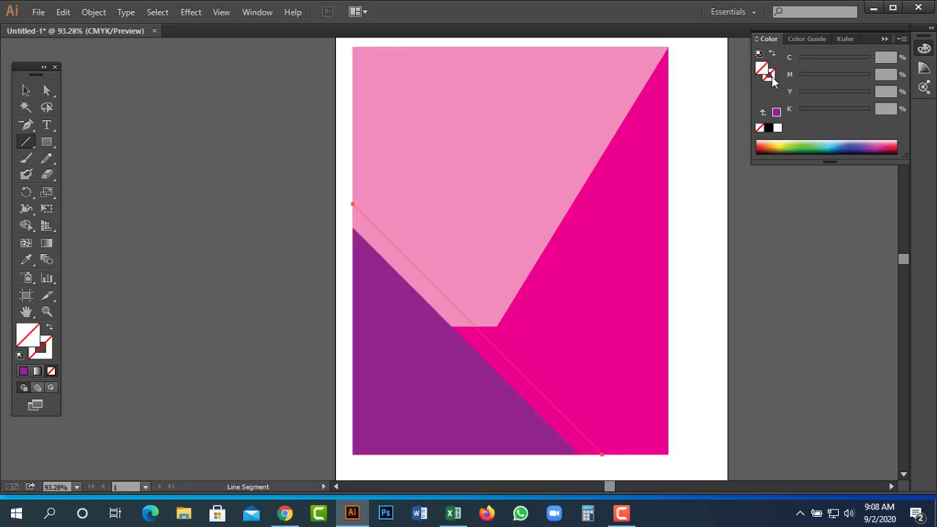
Set the new line's stroke colour to white.
left_click(779, 128)
left_click(778, 128)
key("ctrl+shift+a")
key("v")
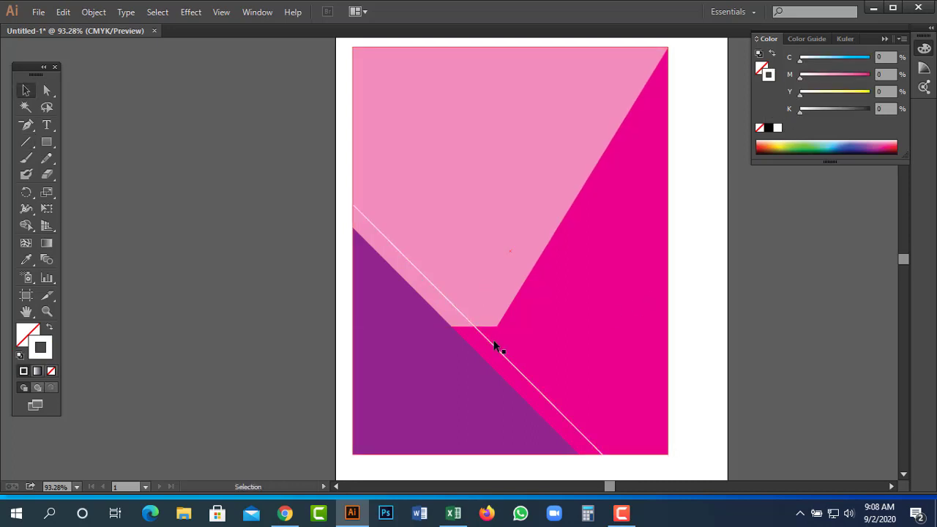
key("a")
key("ctrl+y")
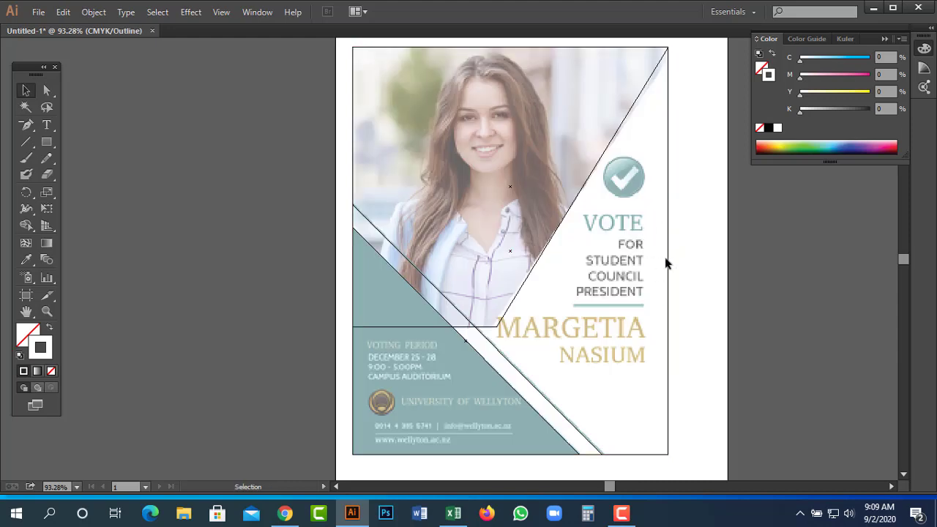
key("ctrl+y")
Set the magenta background's fill M to 0, turning it white.
left_click_drag(701, 242, 657, 293)
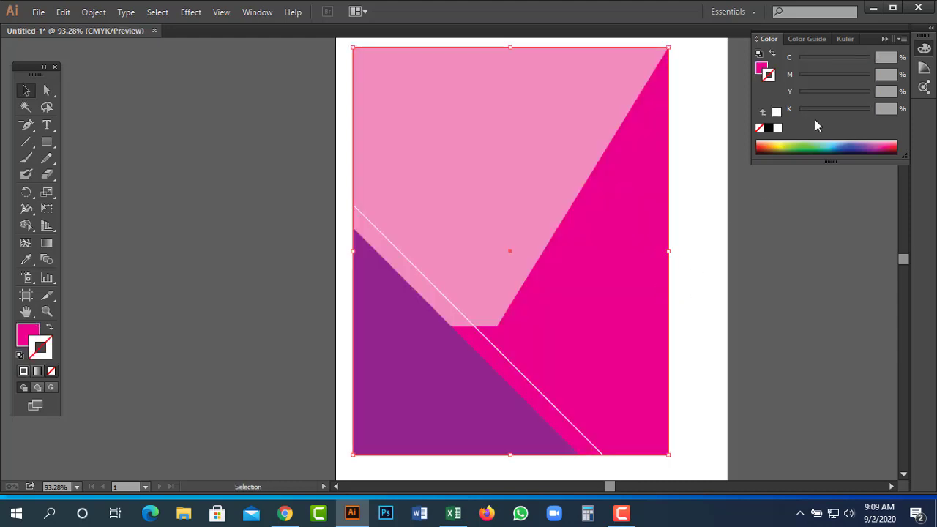
left_click(762, 69)
left_click(800, 77)
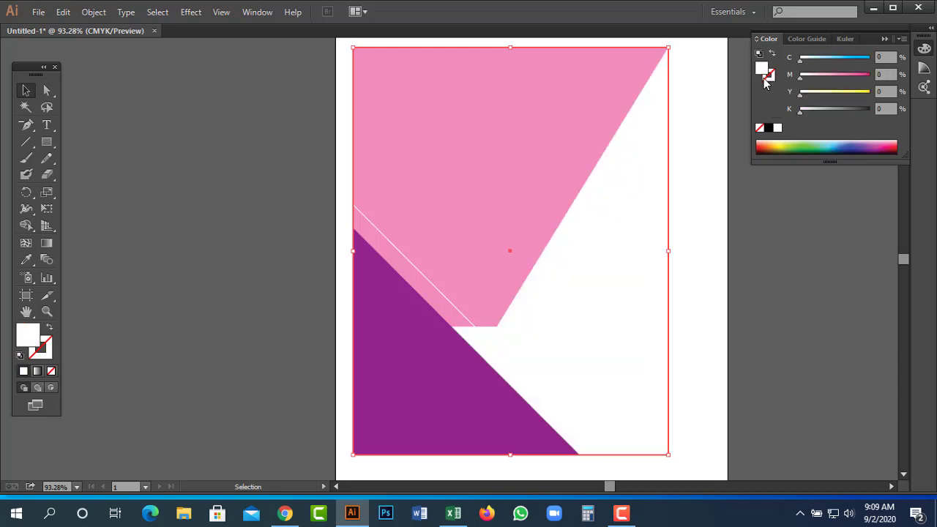
Give the diagonal line a blue stroke (C 100, M 83) at 3 pt weight.
left_click(444, 296)
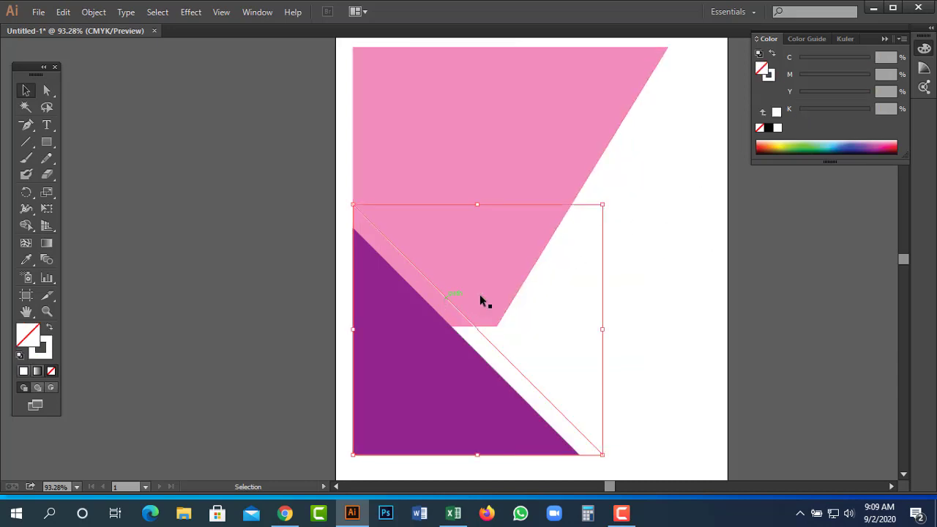
left_click(770, 78)
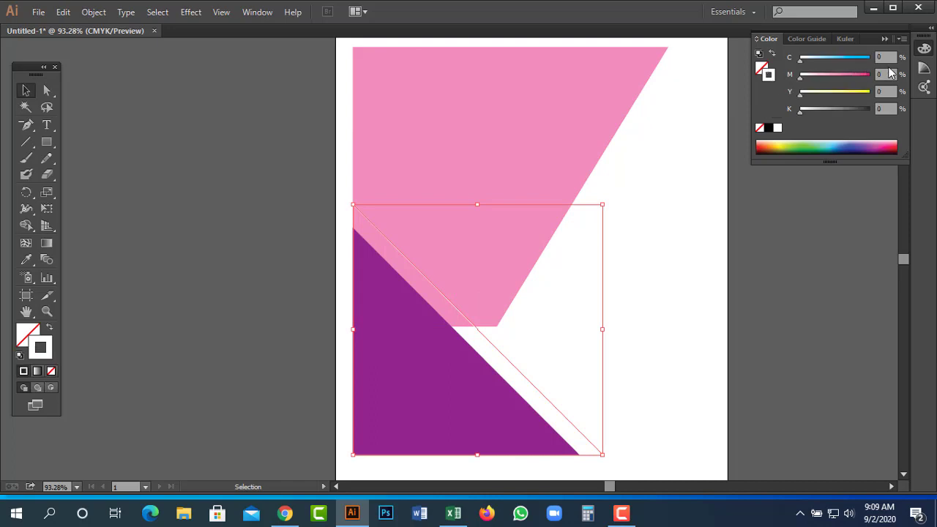
left_click_drag(891, 73, 860, 84)
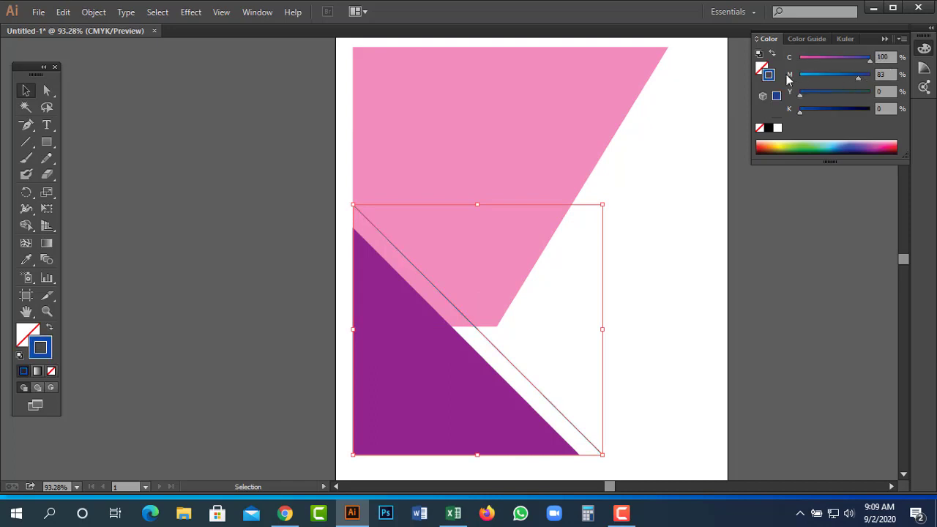
key("ctrl+F10")
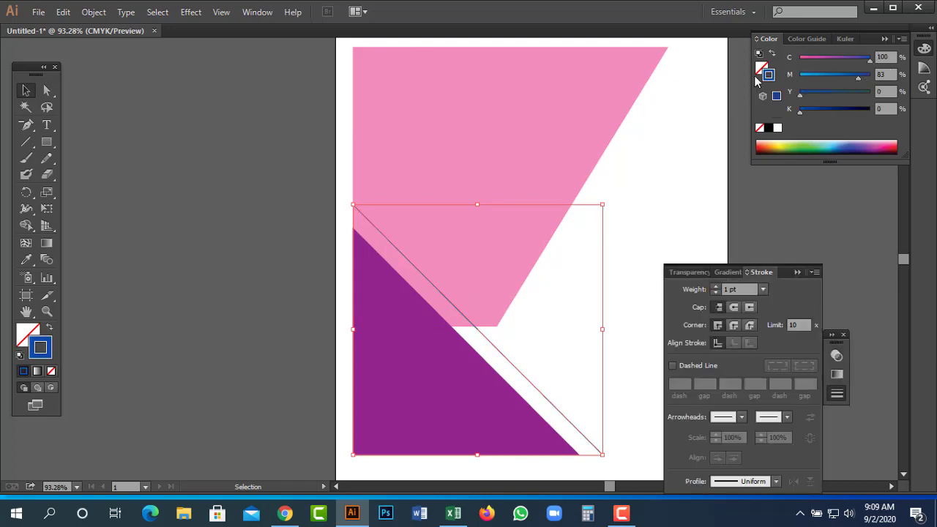
left_click(763, 290)
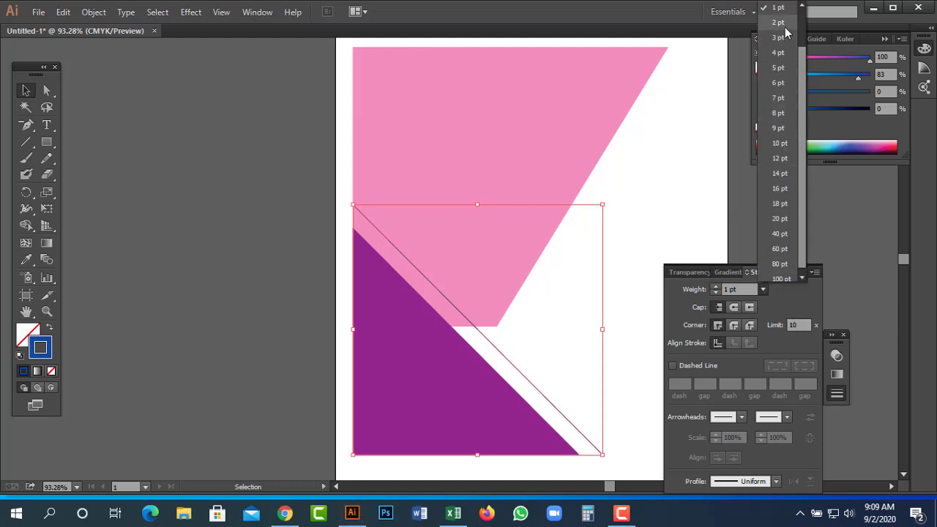
left_click(782, 23)
left_click(716, 289)
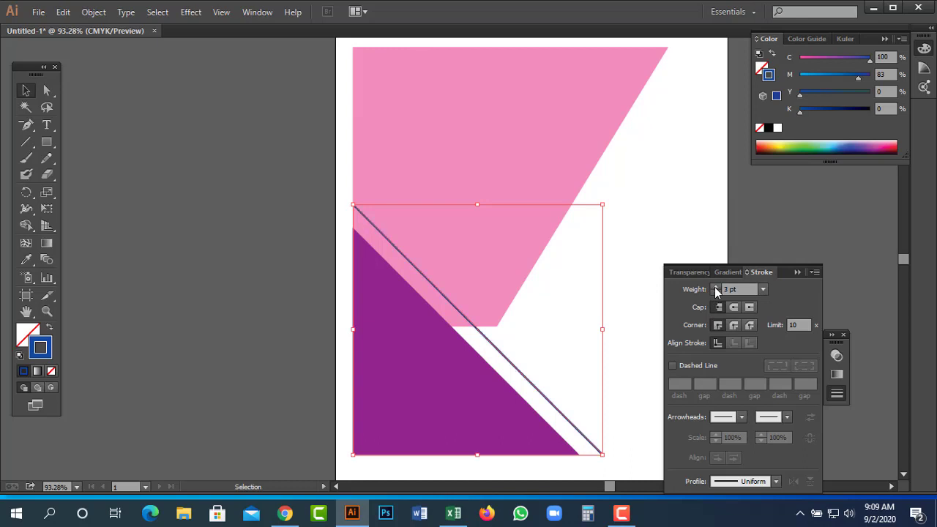
left_click(435, 384)
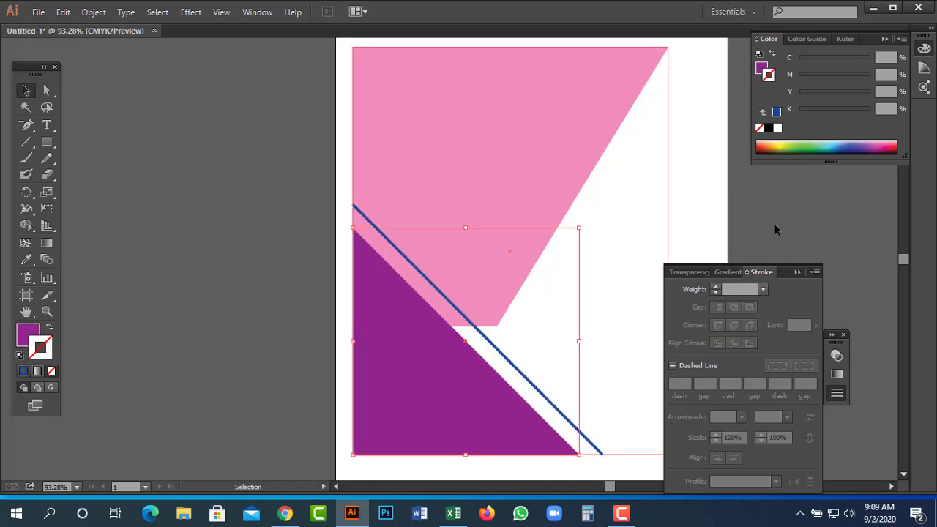
Change the triangle's fill from purple to blue.
left_click(763, 69)
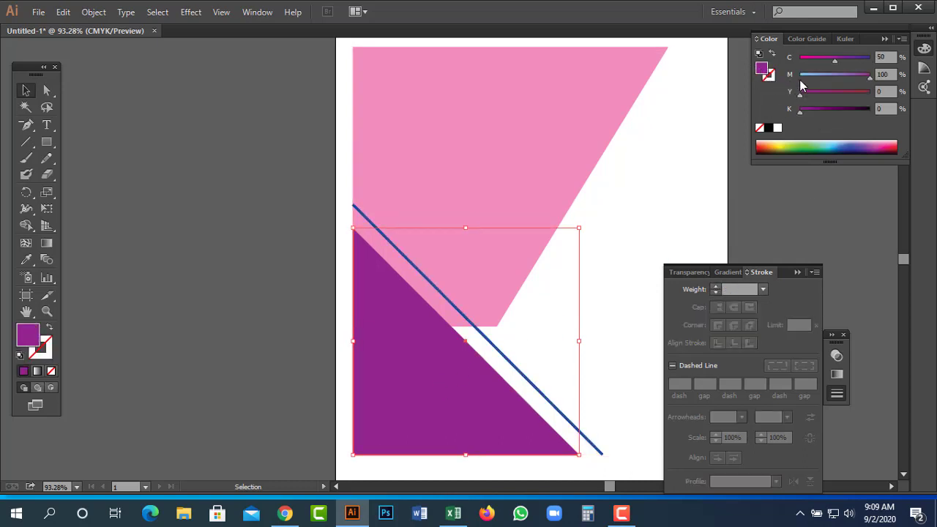
left_click_drag(839, 64, 868, 99)
left_click(694, 207)
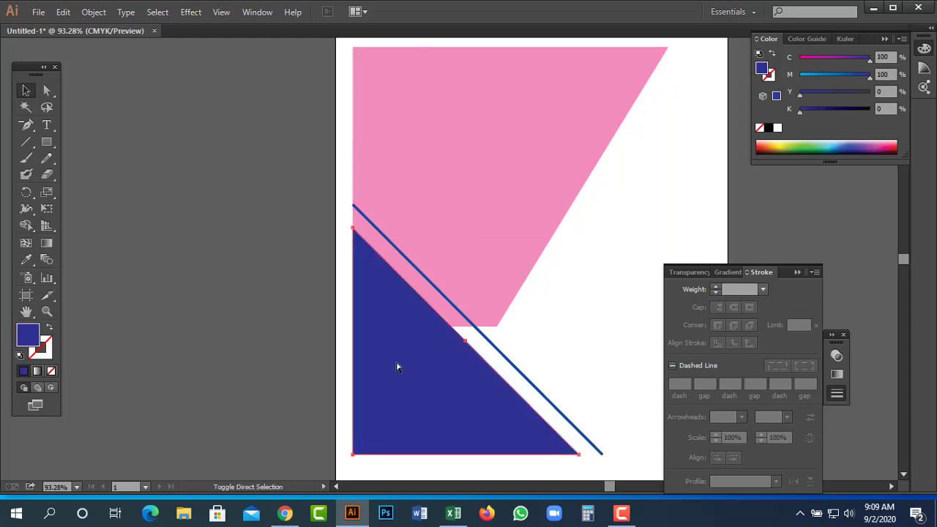
Hide the panels and compare the artwork against the template in Outline and Preview views.
key("Tab")
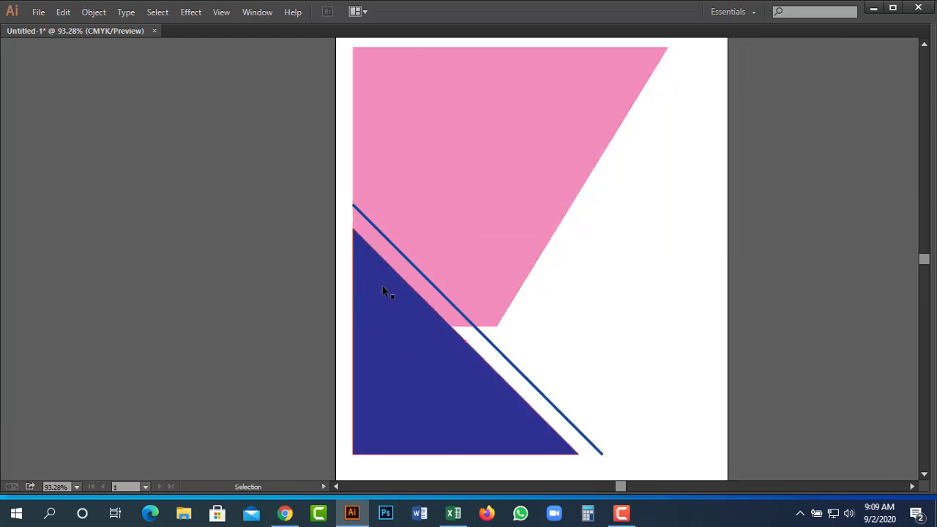
key("ctrl+y")
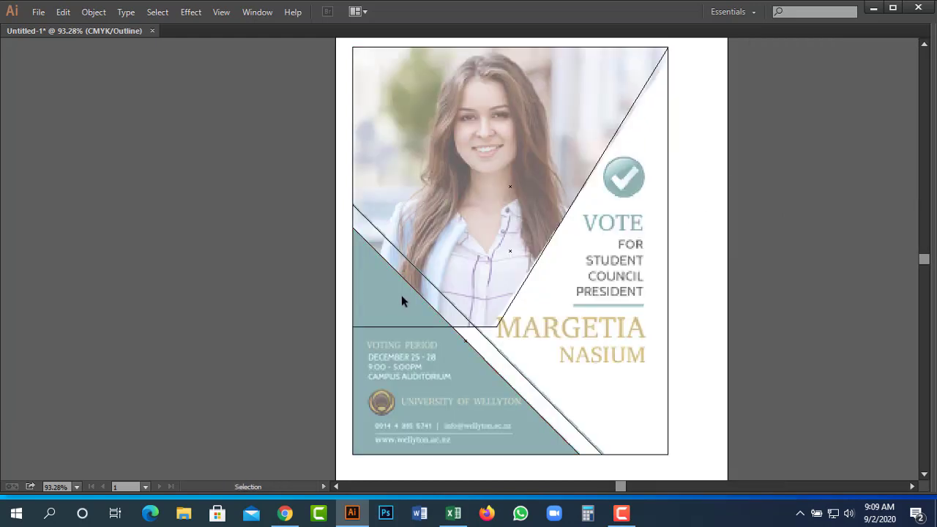
key("a")
key("ctrl+y")
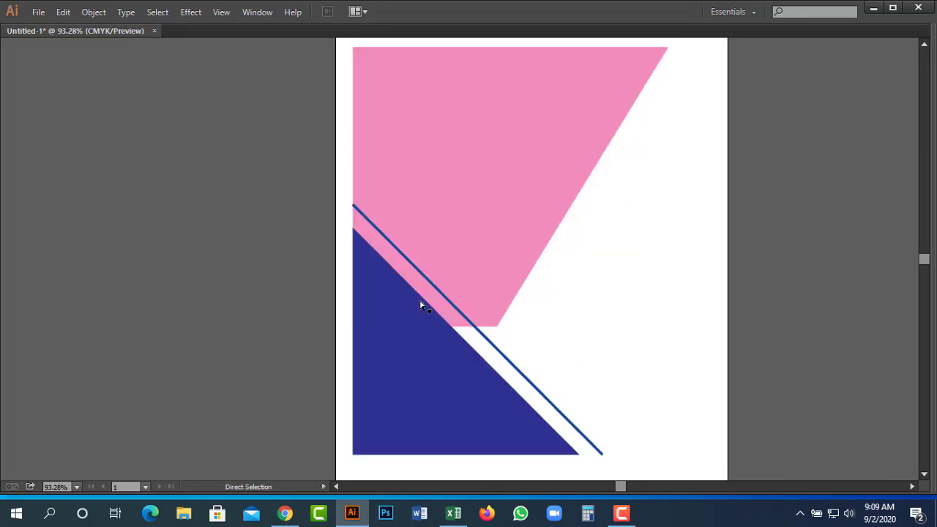
key("ctrl+y")
key("ctrl+y")
left_click(611, 423)
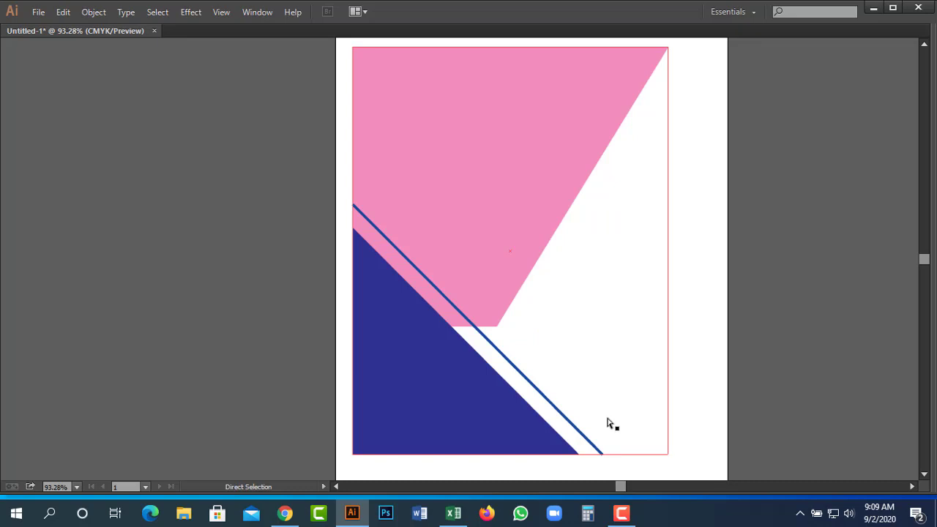
key("ctrl+y")
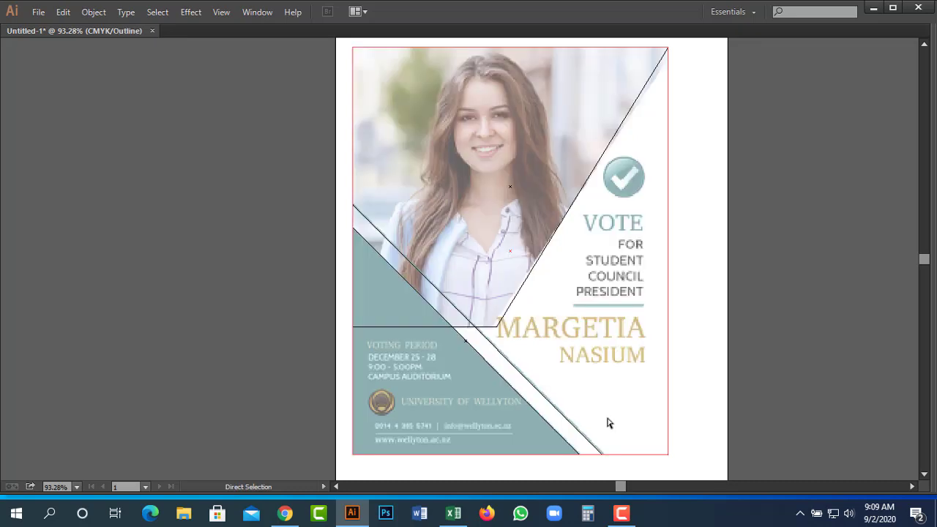
left_click(607, 423)
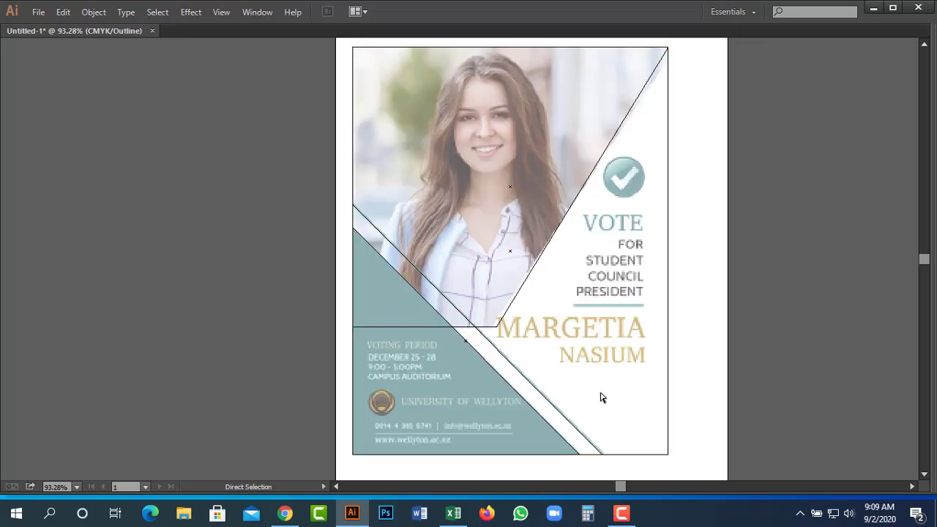
key("ctrl+y")
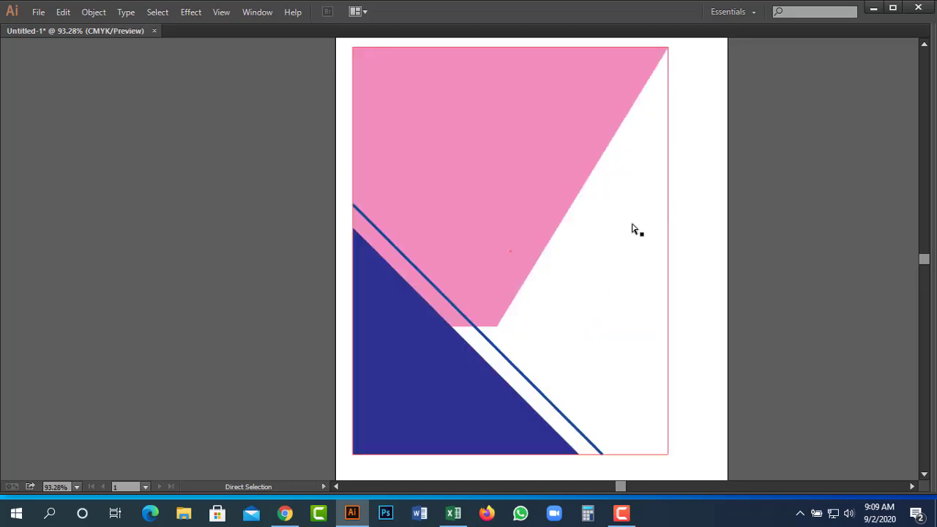
key("ctrl+y")
key("space")
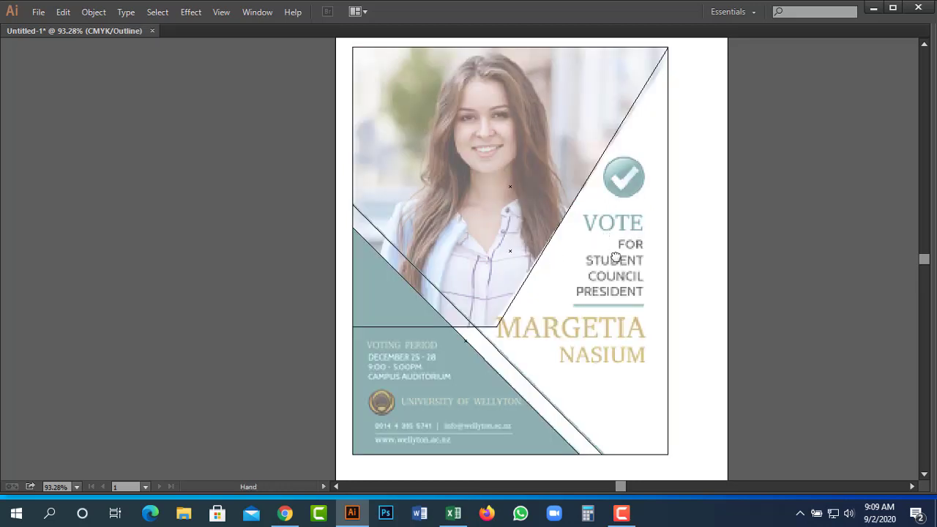
left_click_drag(616, 257, 815, 296)
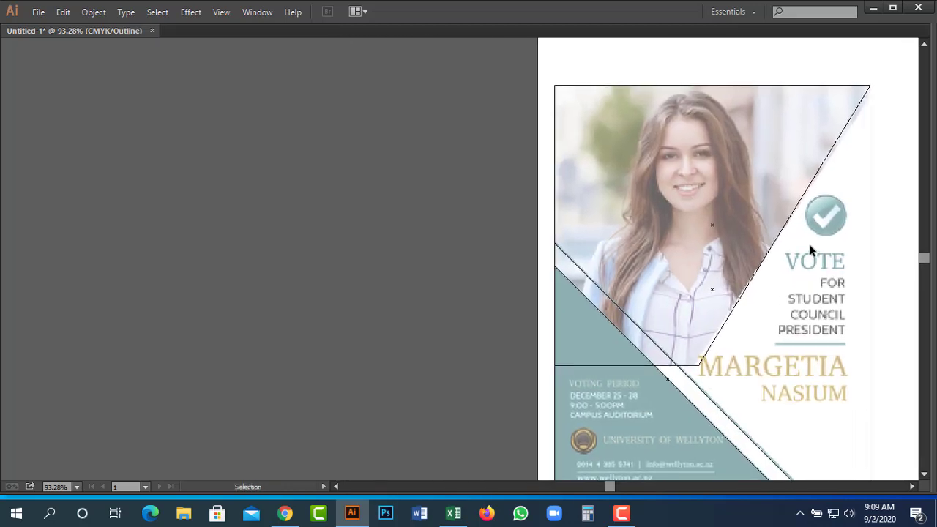
Place an empty point text near FOR, nudge it up, and return to full-colour preview.
key("t")
left_click(797, 286)
key("Escape")
key("shift+Up")
key("ctrl+y")
left_click(866, 305)
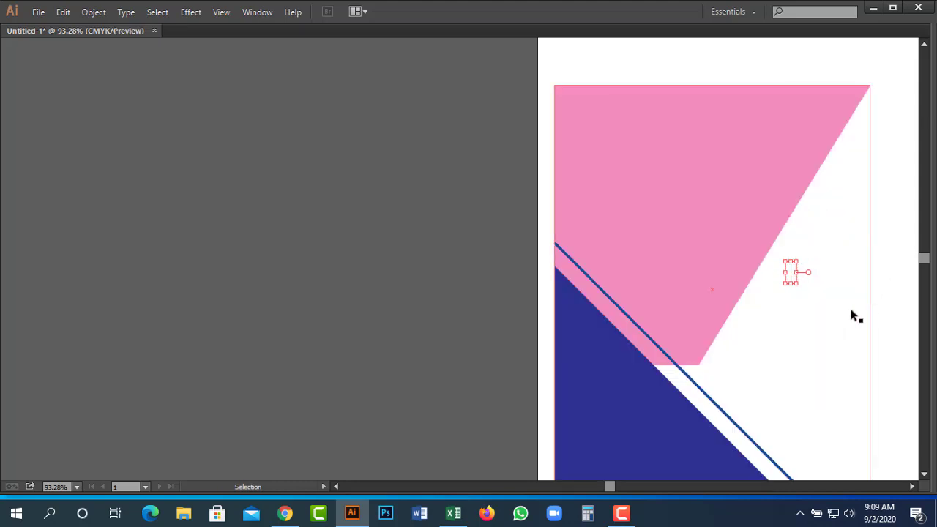
Centre the poster and place a text insertion point beside VOTE in Outline view.
key("h")
left_click_drag(839, 301, 659, 293)
key("v")
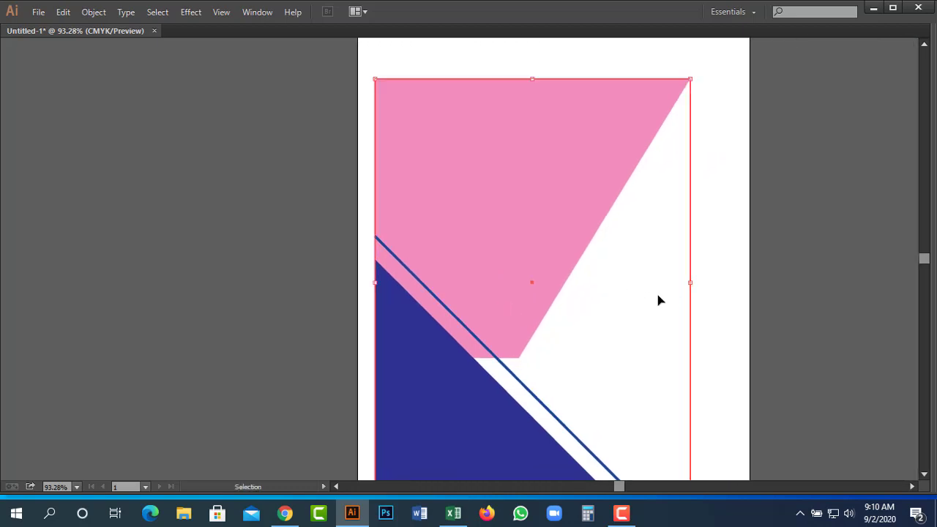
key("ctrl+y")
key("t")
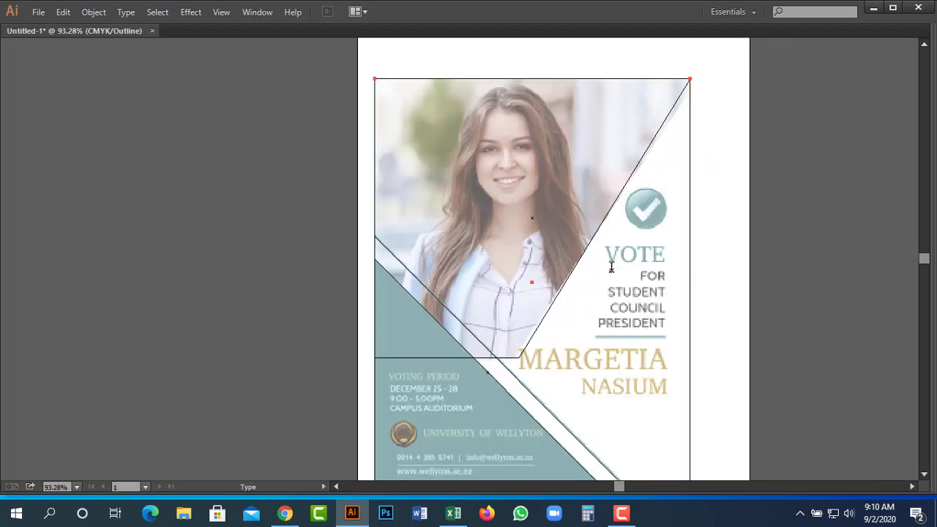
left_click(611, 272)
Set the text's font to SutonnyMJ in the Character panel.
key("ctrl+t")
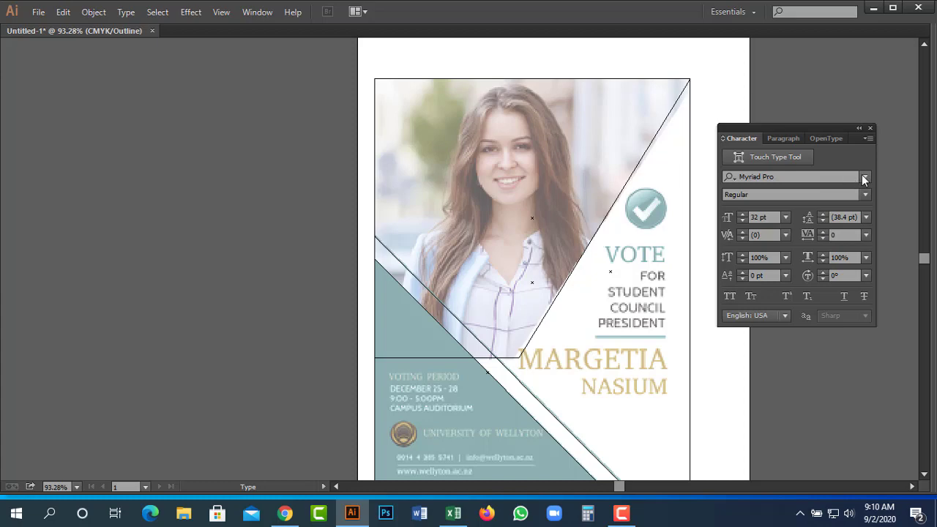
left_click(865, 177)
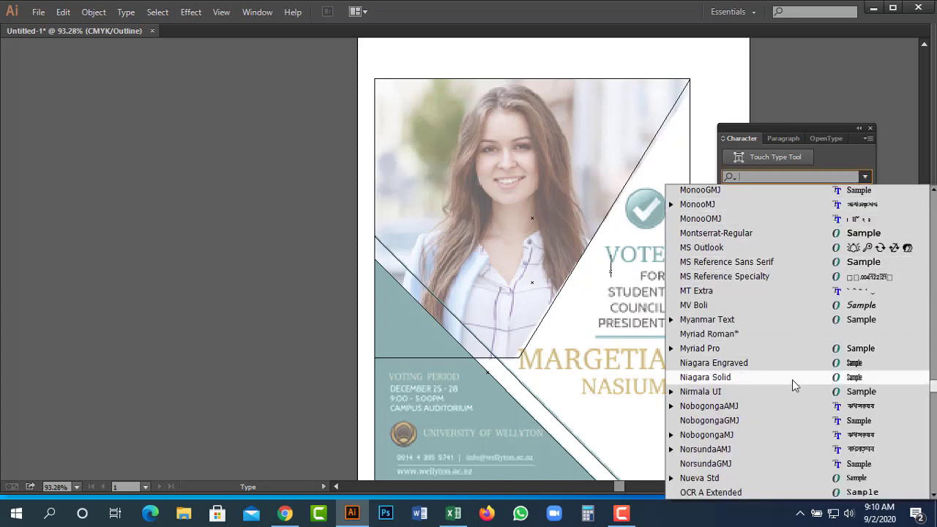
scroll(801, 370, "down", 10)
scroll(801, 368, "down", 15)
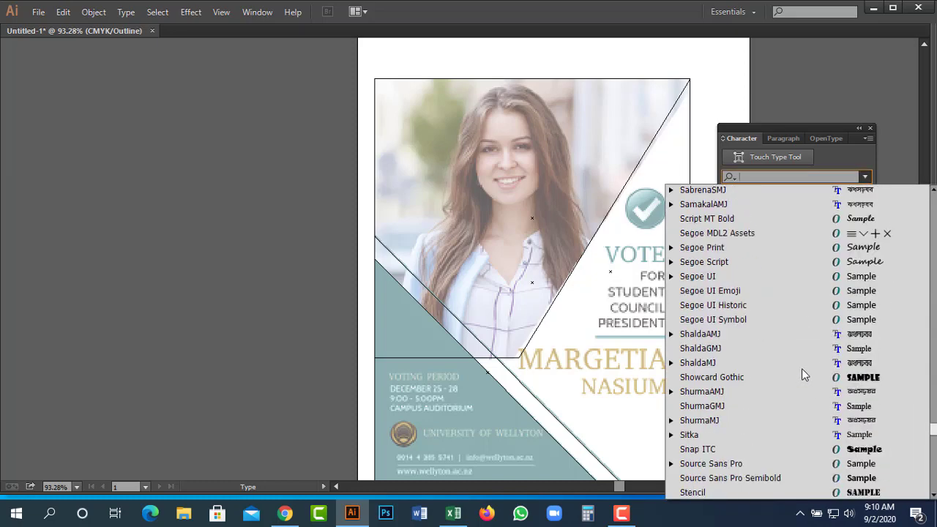
scroll(802, 368, "down", 1)
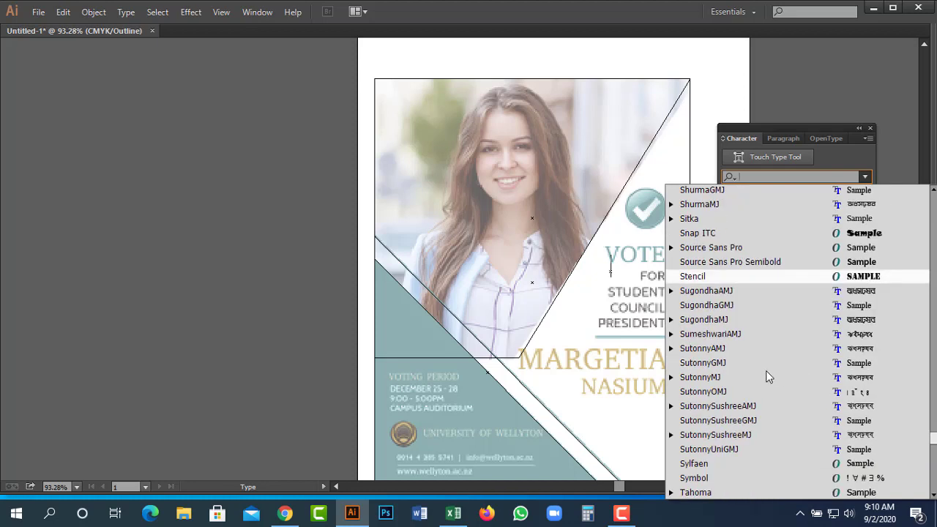
left_click(712, 378)
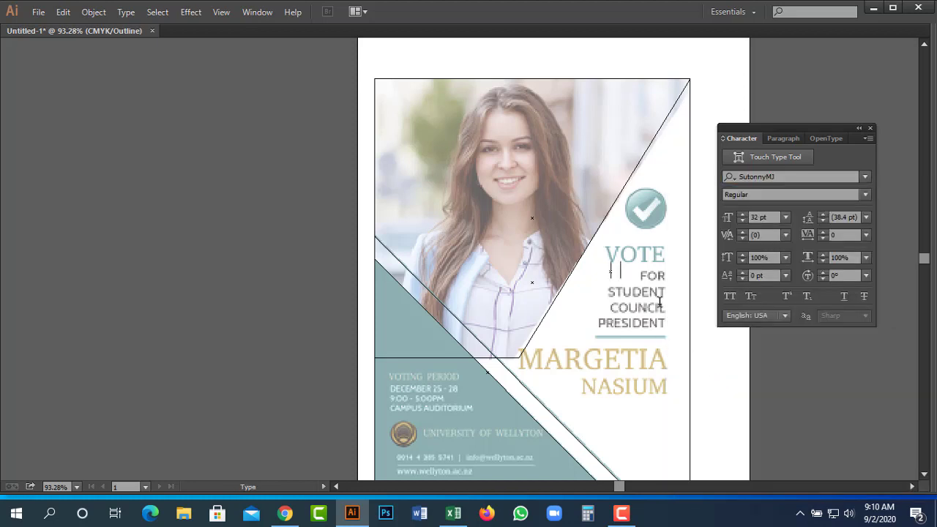
Type the Bengali greeting '৪৪ তম প্রতিষ্ঠাবার্ষিকীতে সকলকে জানাই প্রাণঢালা শুভেচ্ছা' over the FOR STUDENT lines.
type("88 Zg cÖv")
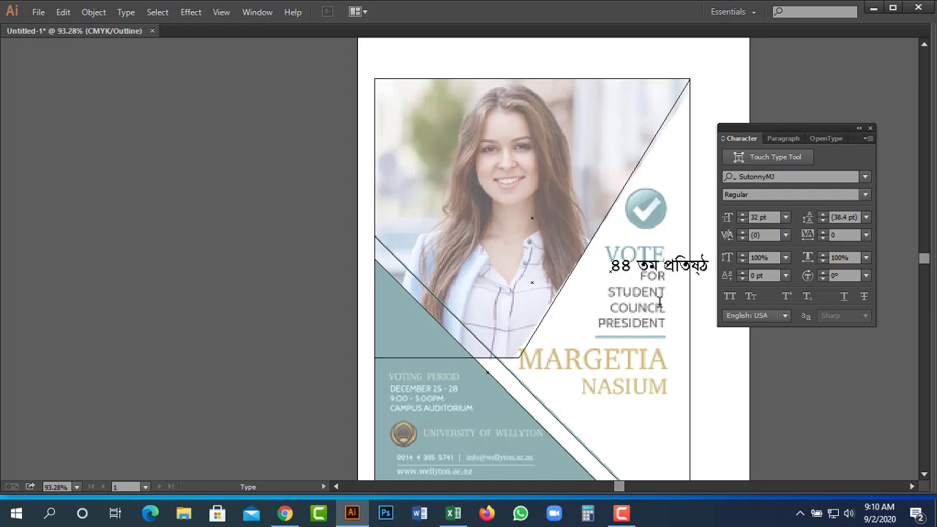
type("vevwl©Kx‡Z")
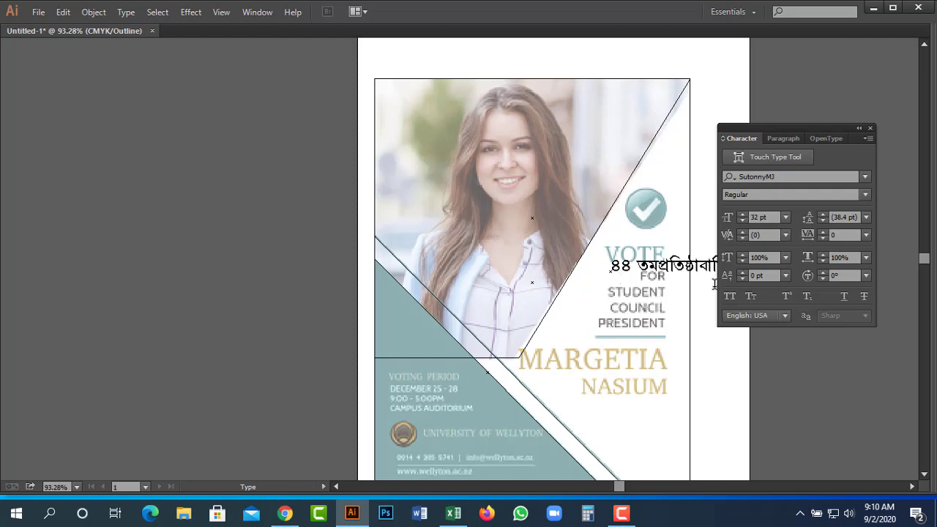
left_click_drag(668, 292, 638, 307)
left_click(639, 307)
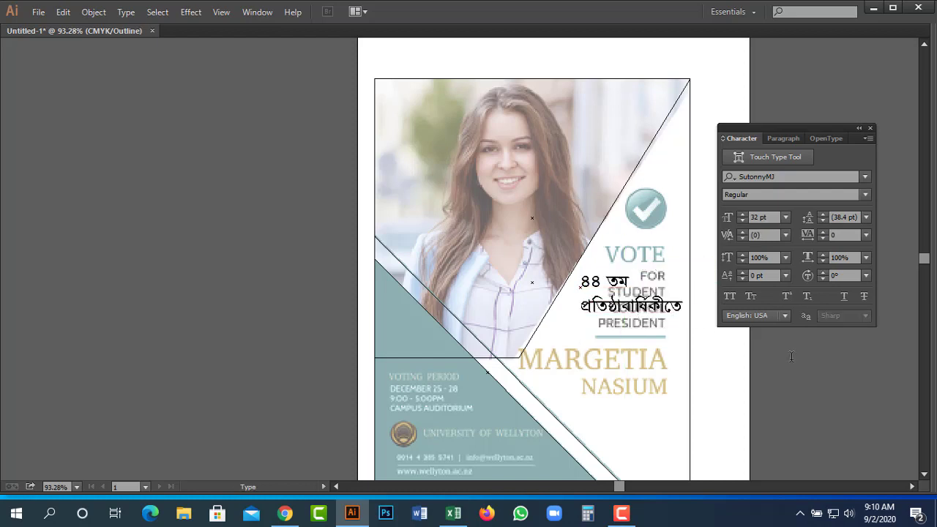
type("mKj†K Rvb")
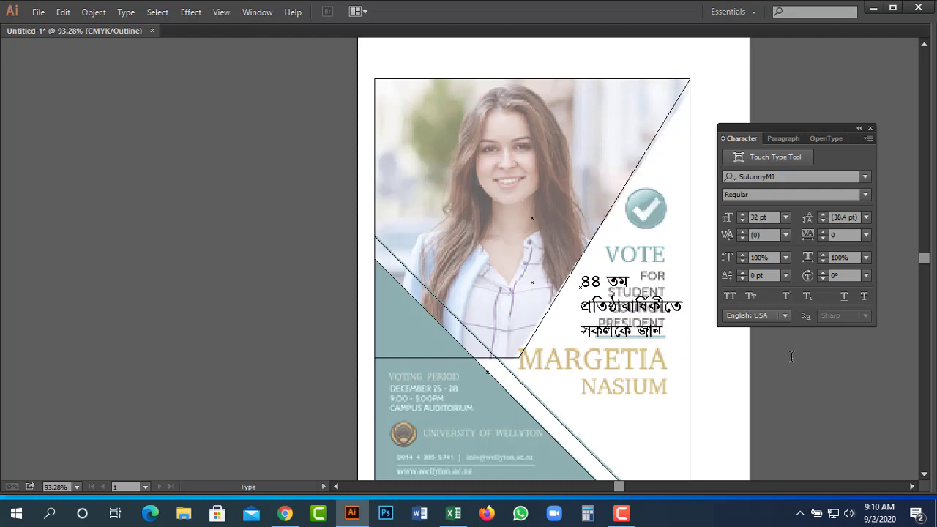
type("vB")
type("Xv")
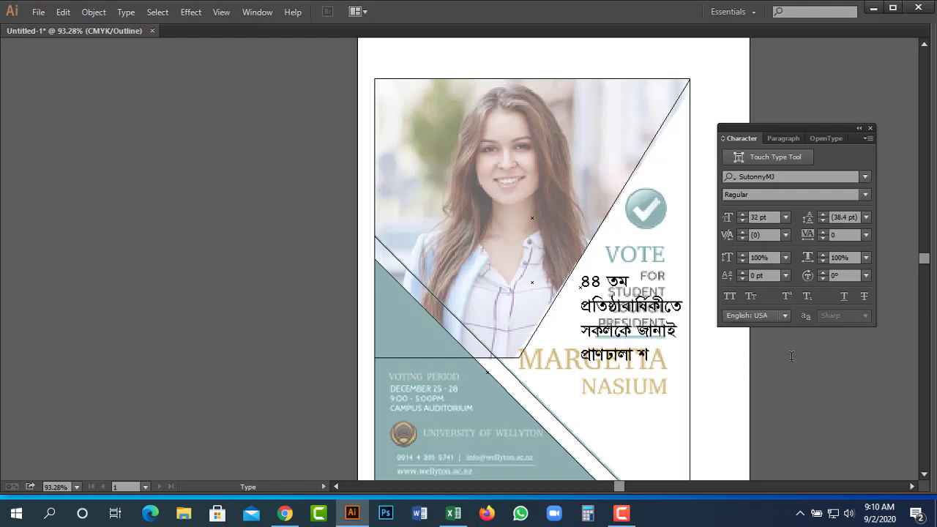
type("jv ky‡f”Qv")
key("Escape")
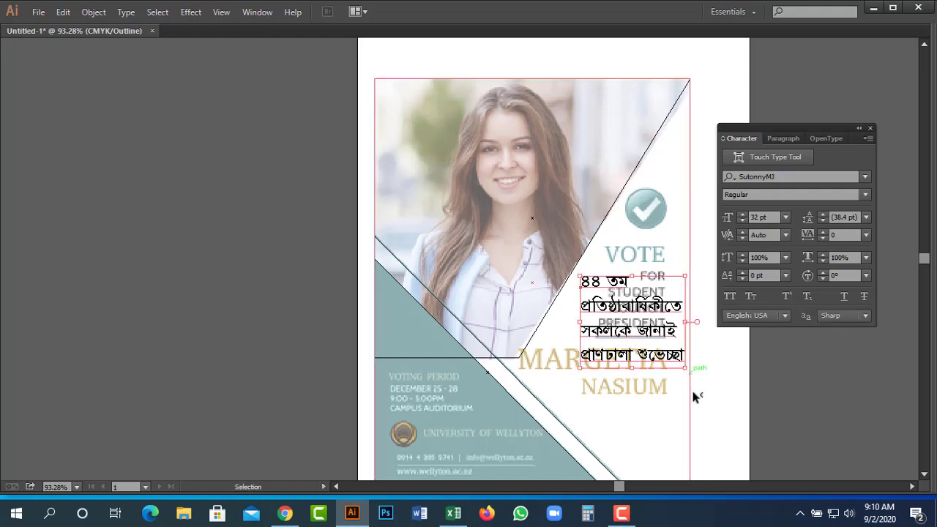
Right-align the Bengali greeting and move it up to the poster's right side under VOTE.
left_click_drag(647, 320, 618, 363)
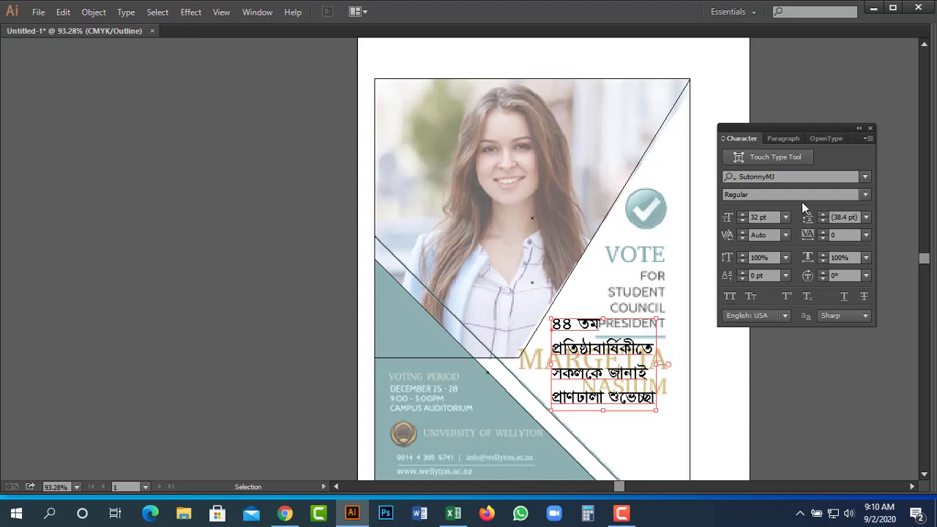
left_click(787, 139)
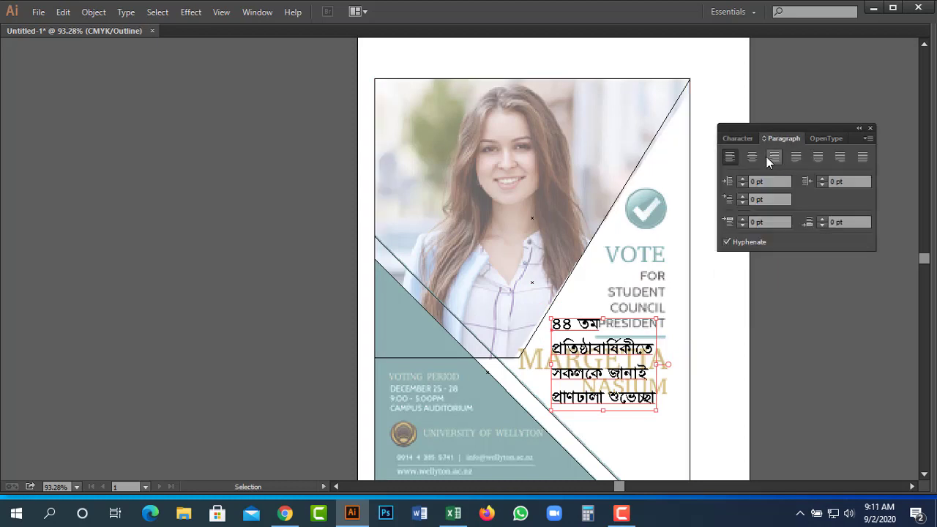
left_click(773, 157)
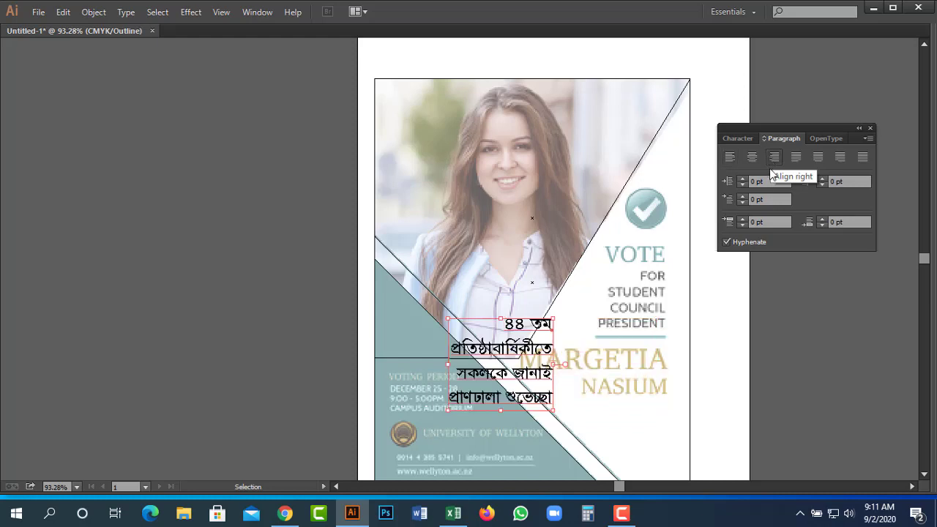
key("t")
key("v")
left_click_drag(537, 351, 622, 288)
key("t")
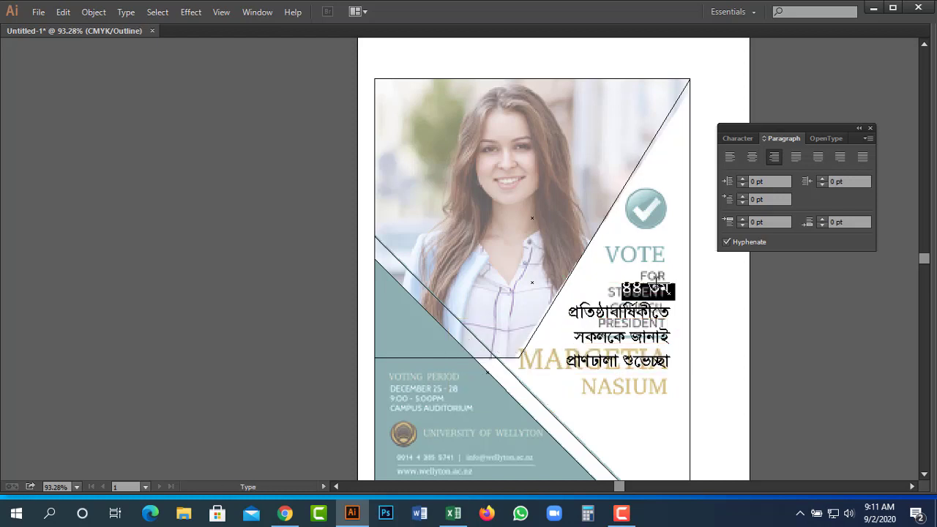
Change the first Bangla greeting line to the UrmeeAMJ font.
left_click(738, 139)
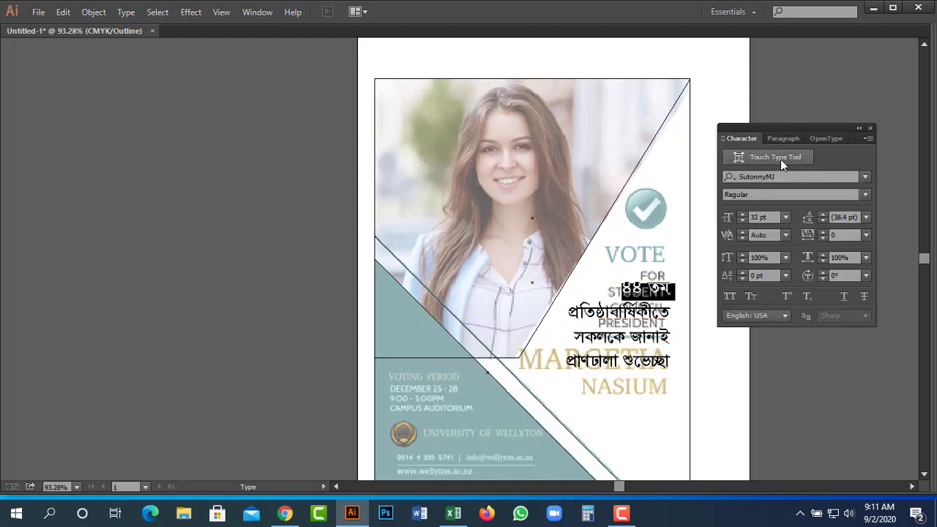
left_click(865, 177)
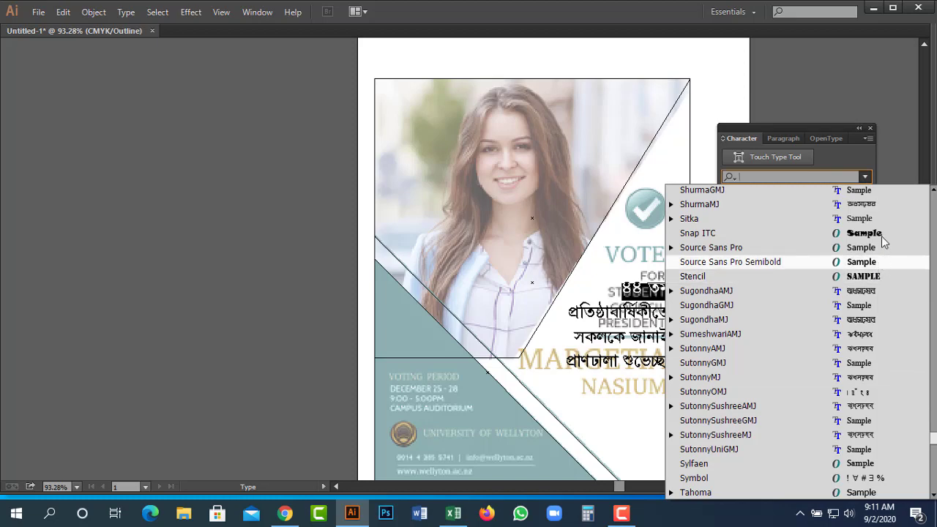
scroll(854, 375, "down", 10)
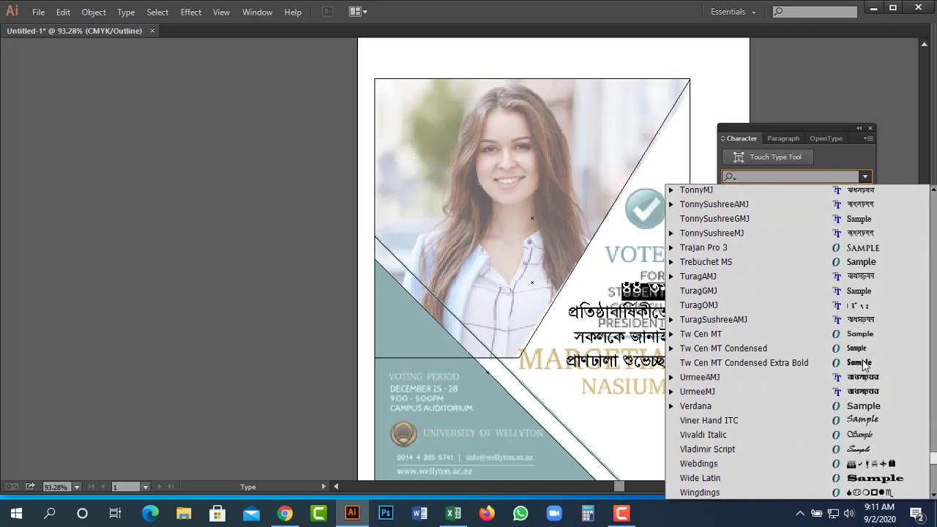
left_click(860, 376)
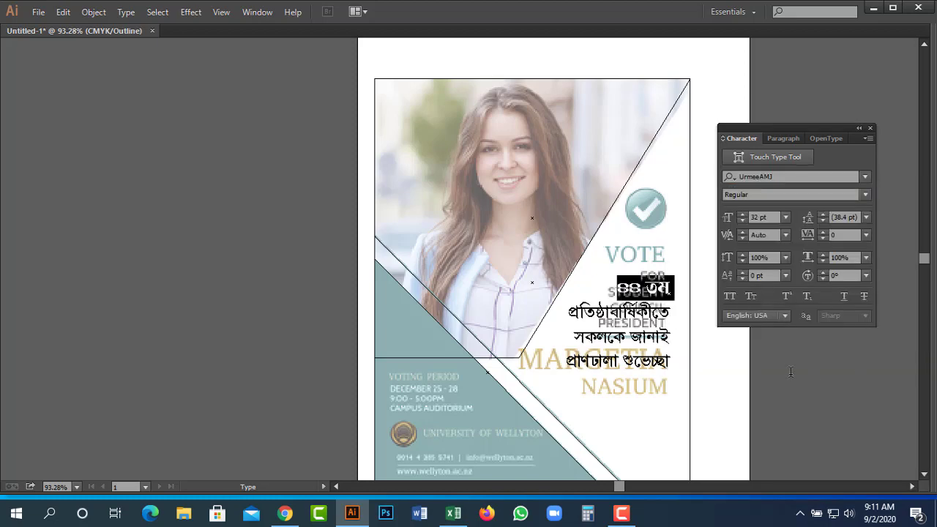
Set the whole Bangla greeting block in KongshoMJ with Bold style.
key("ctrl")
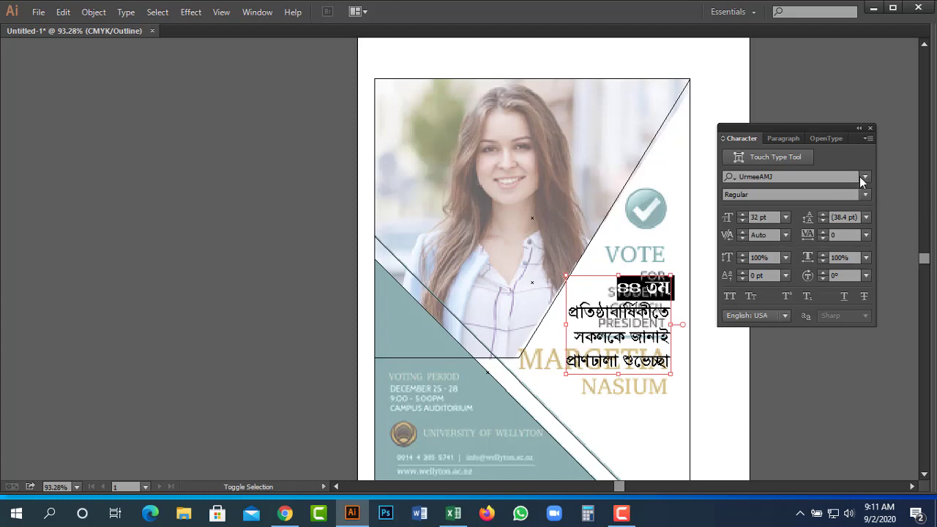
left_click(866, 177)
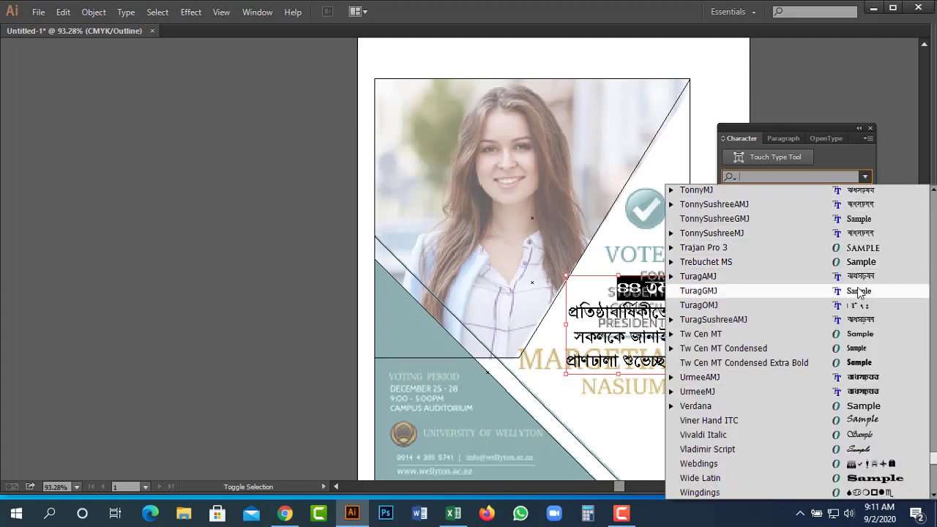
scroll(896, 242, "up", 12)
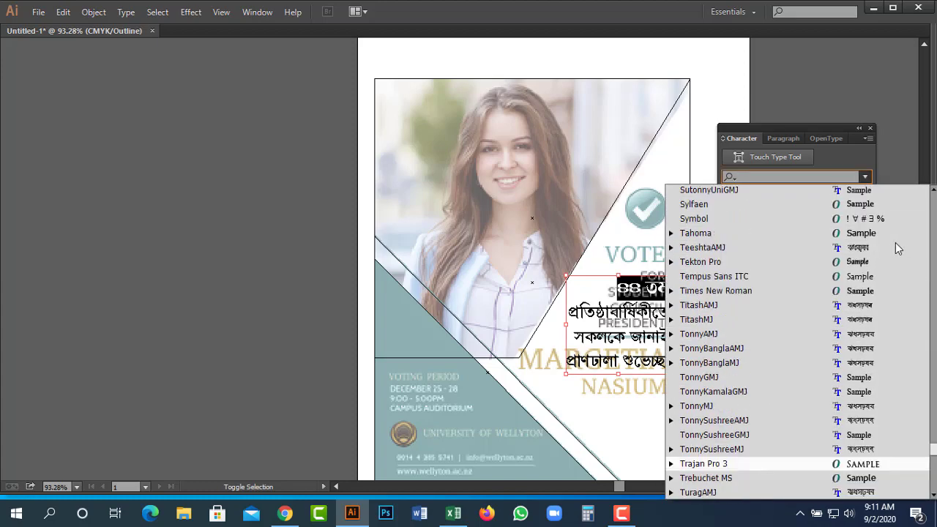
scroll(897, 242, "up", 13)
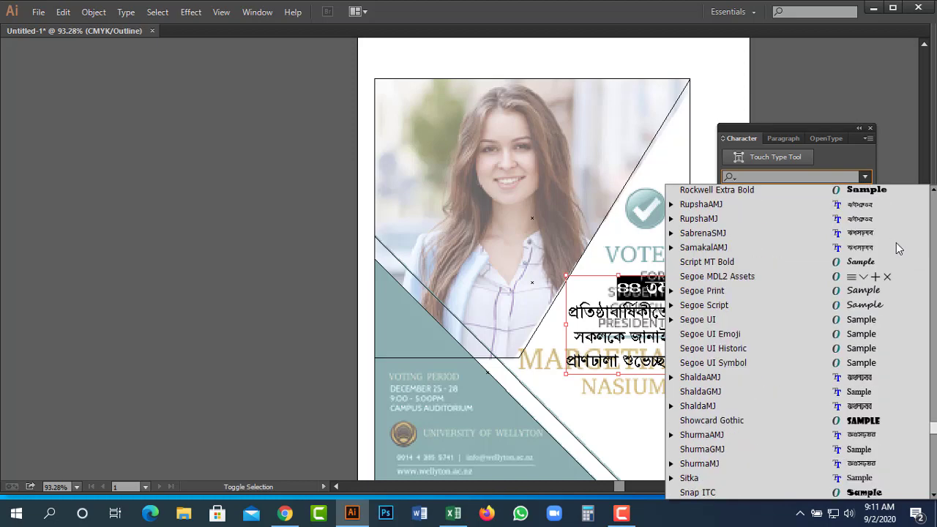
scroll(896, 243, "up", 5)
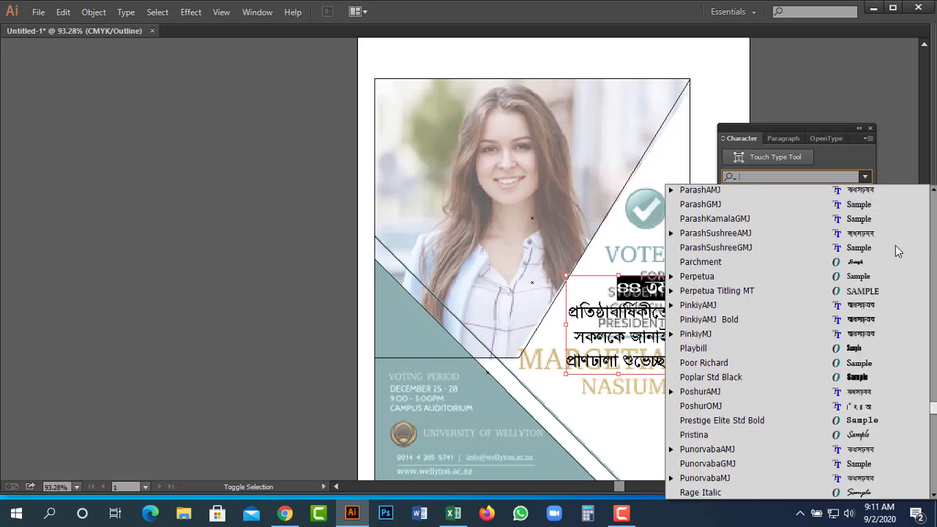
scroll(881, 327, "up", 10)
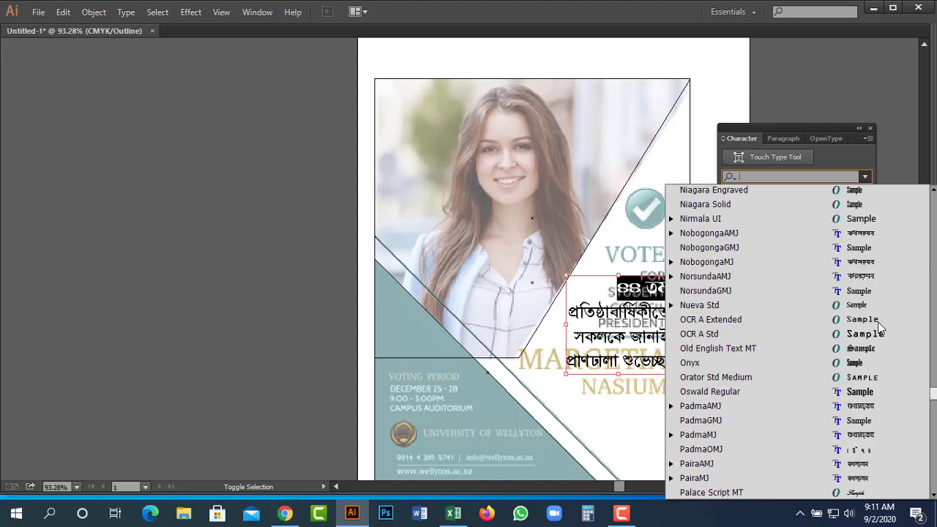
scroll(881, 327, "up", 15)
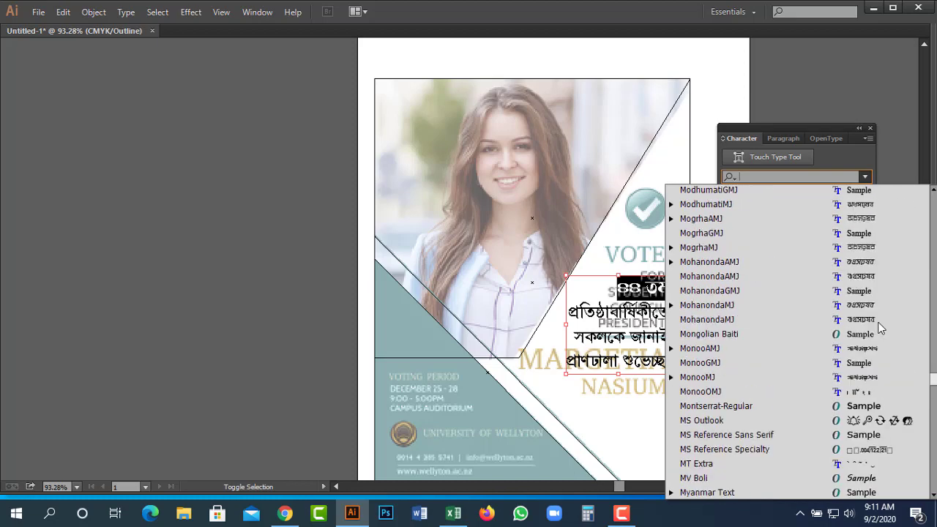
scroll(881, 327, "up", 5)
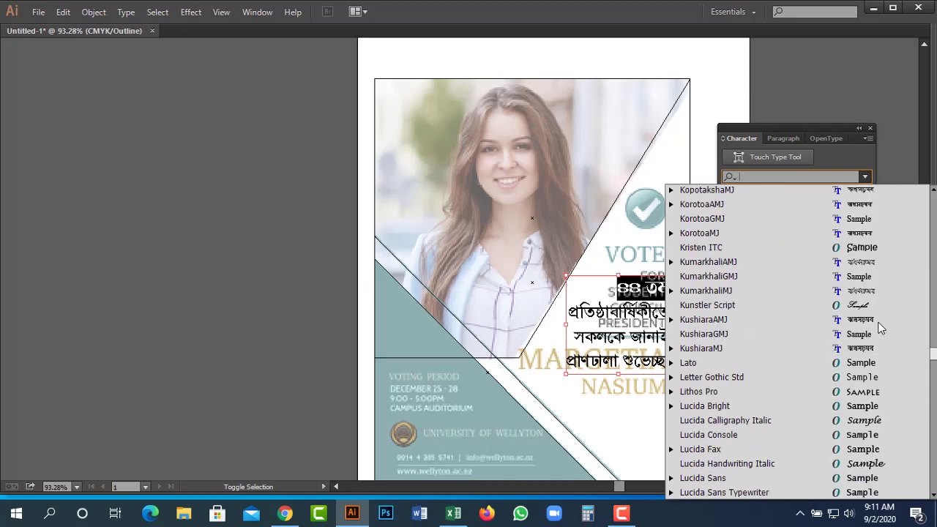
scroll(881, 327, "up", 2)
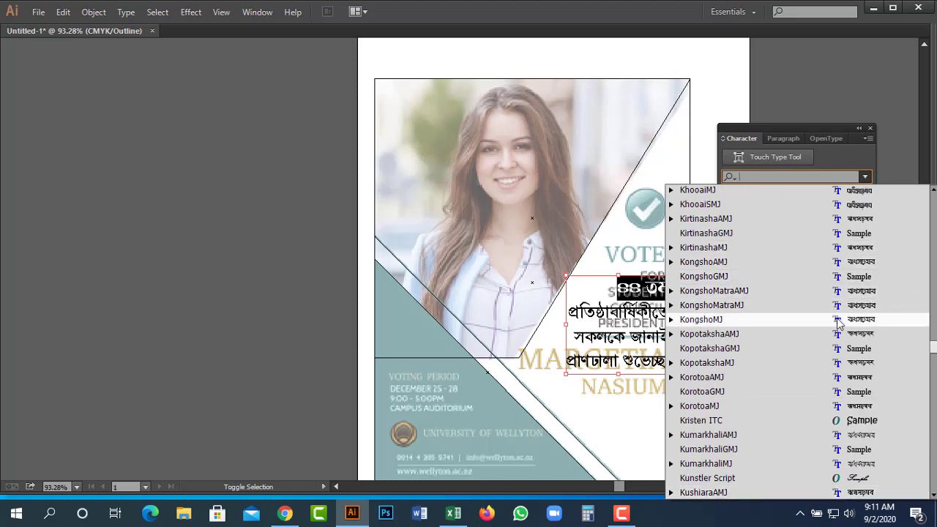
left_click(837, 320)
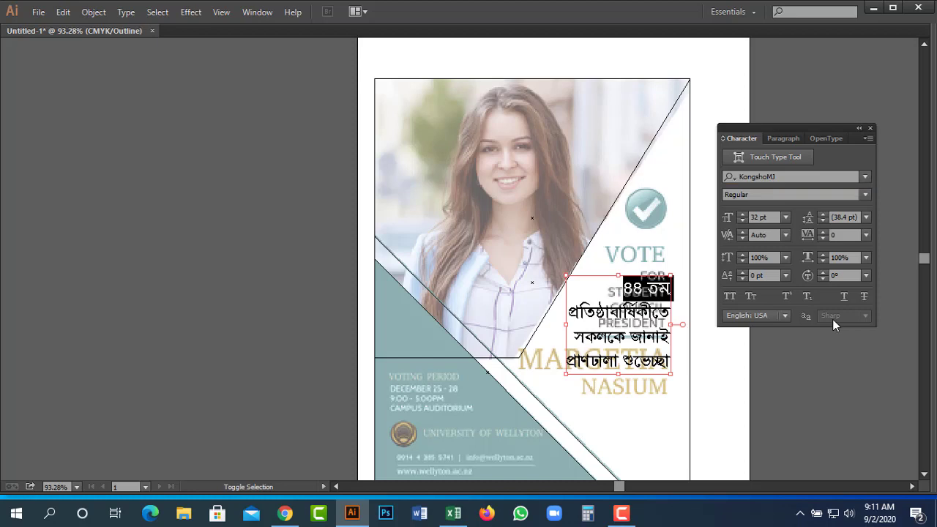
left_click(866, 194)
left_click(804, 234)
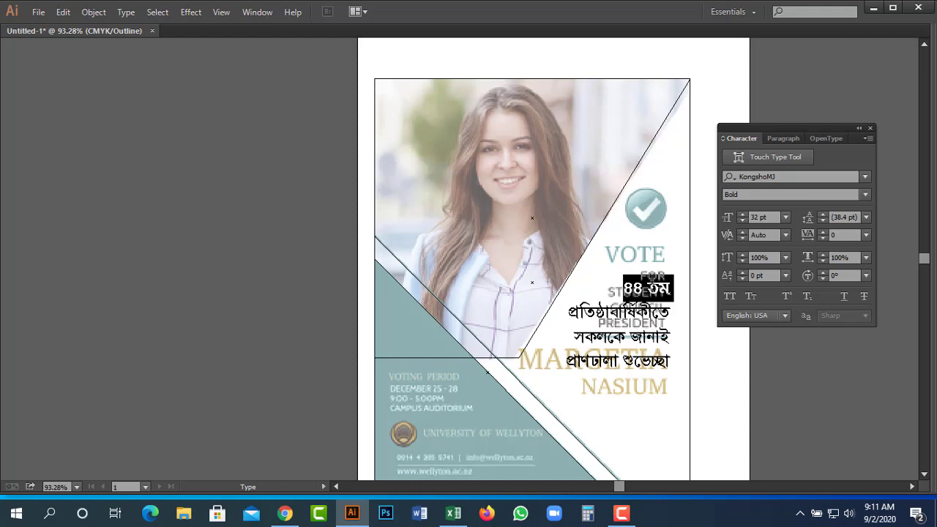
Undo the stray 'র' character that replaced the first greeting line.
left_click(621, 512)
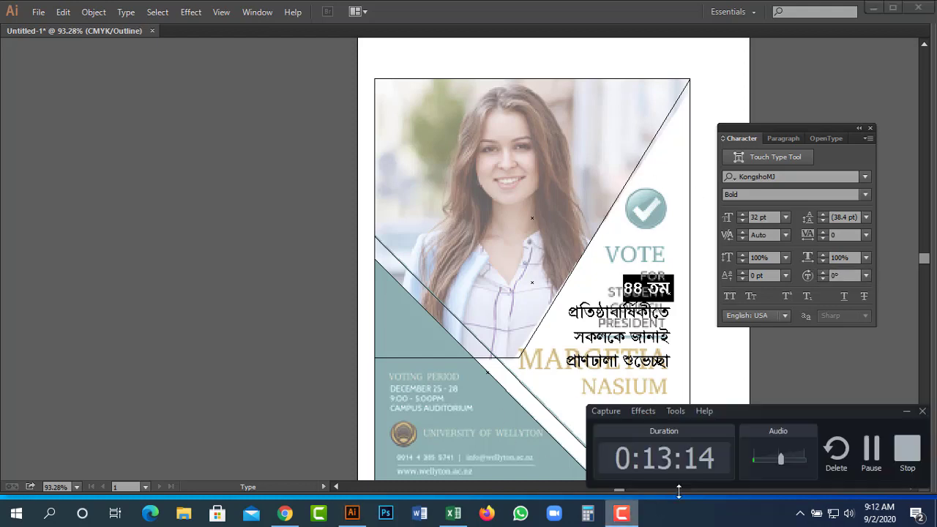
left_click(871, 454)
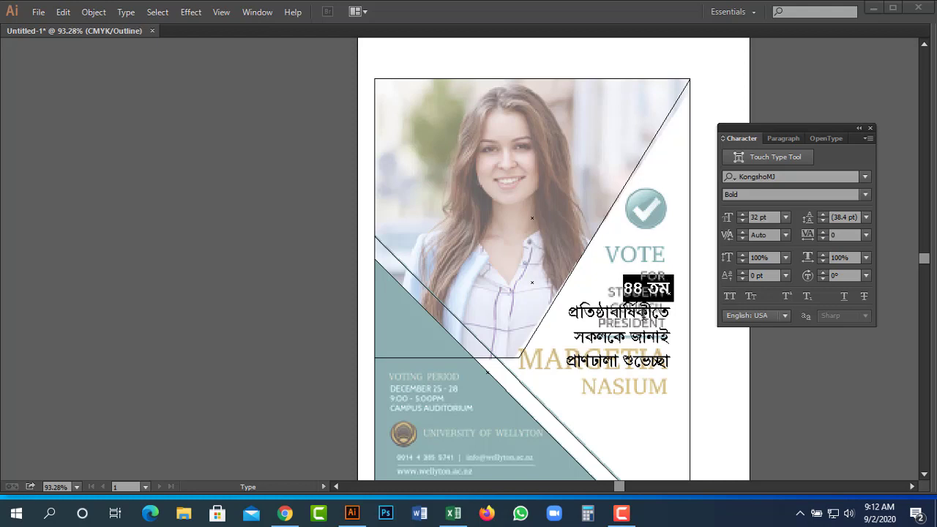
key("ctrl+alt+b")
type("রপ্রতিষ্ঠাবার্ষিকীতে")
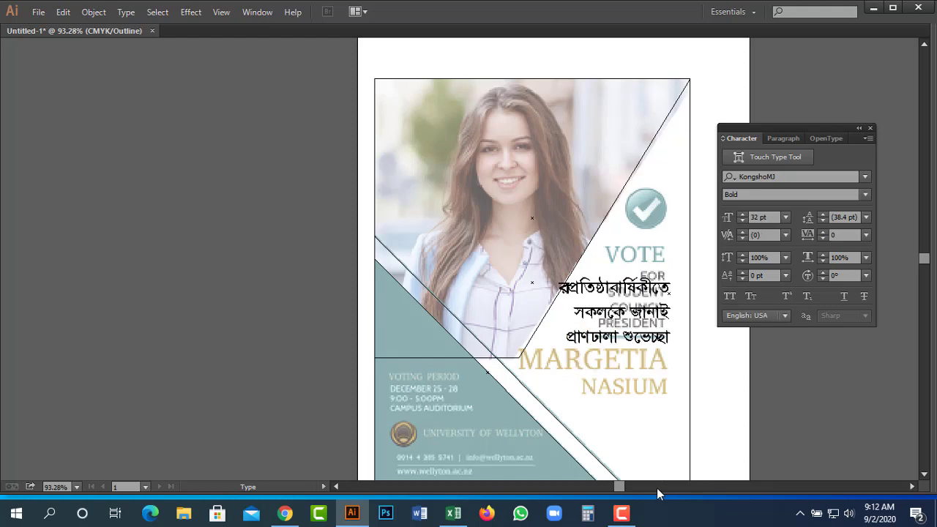
key("ctrl+z")
key("ctrl+z")
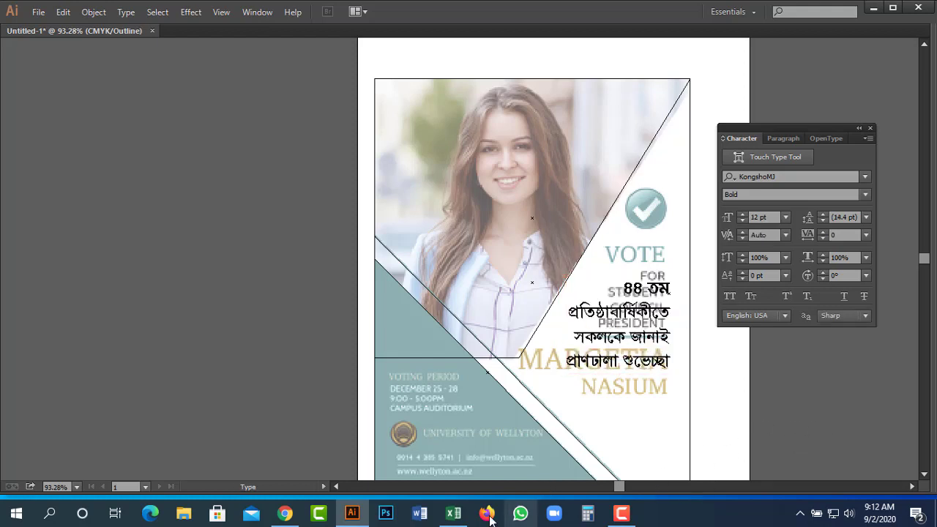
In a new Chrome tab, search Google for নকশা ফন্ট.
left_click(285, 516)
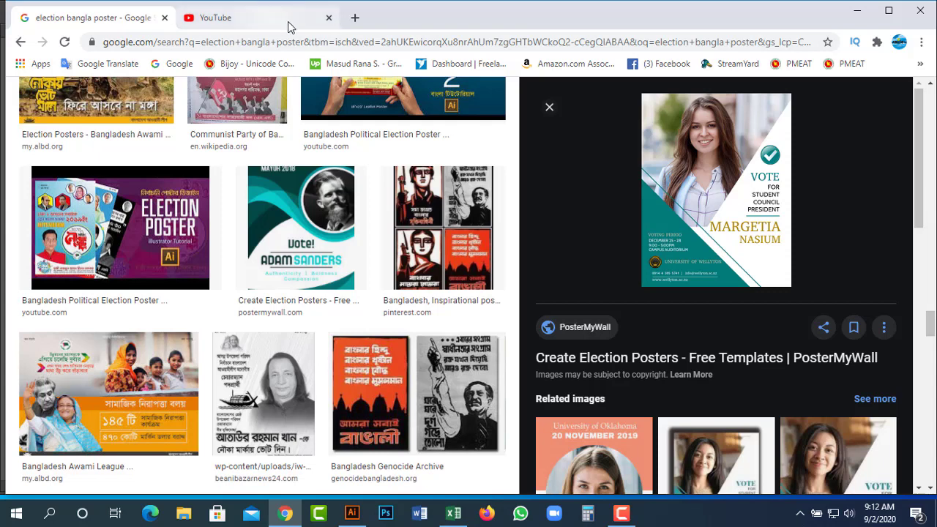
left_click(355, 17)
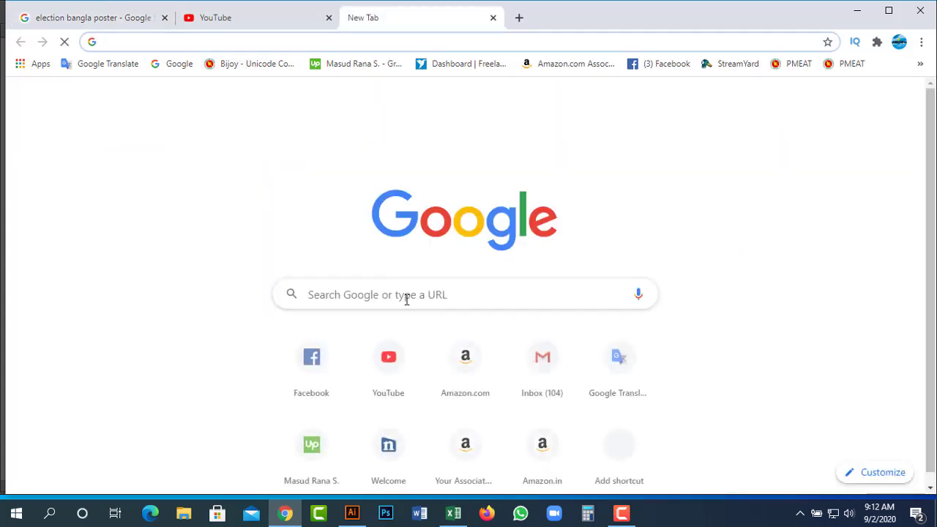
left_click(409, 296)
type("mm")
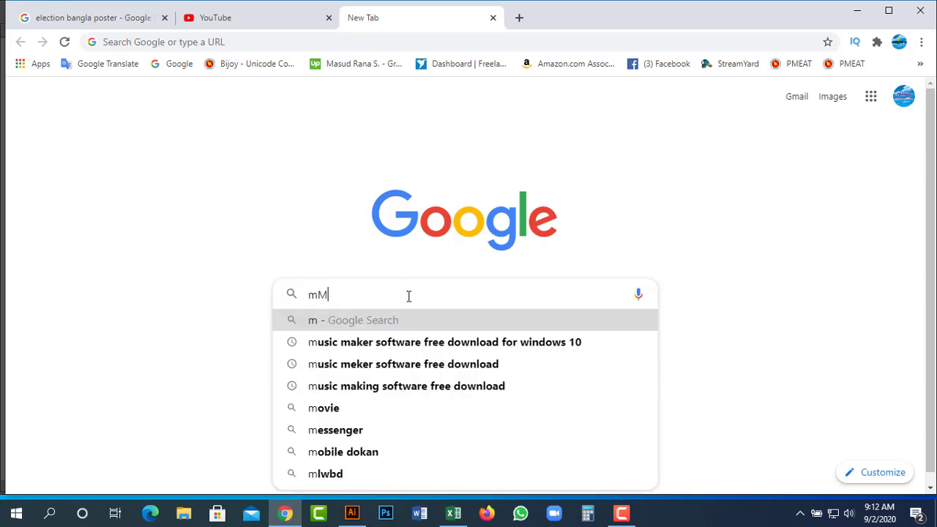
key("BackSpace")
key("BackSpace")
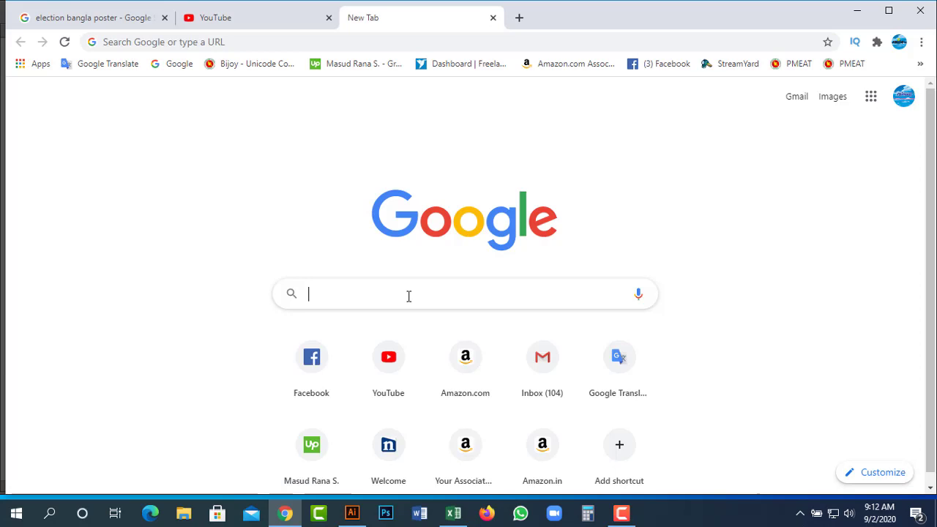
type("নকশি ফ")
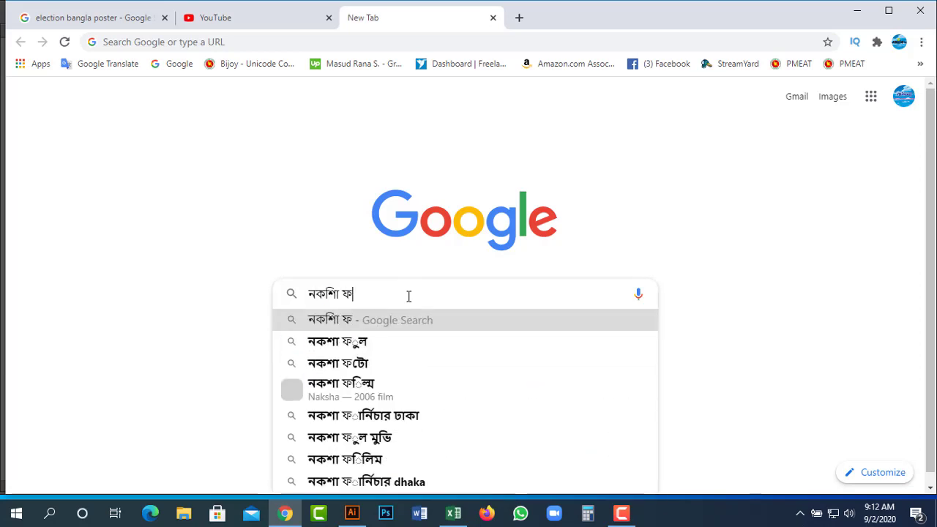
type("ন্ট")
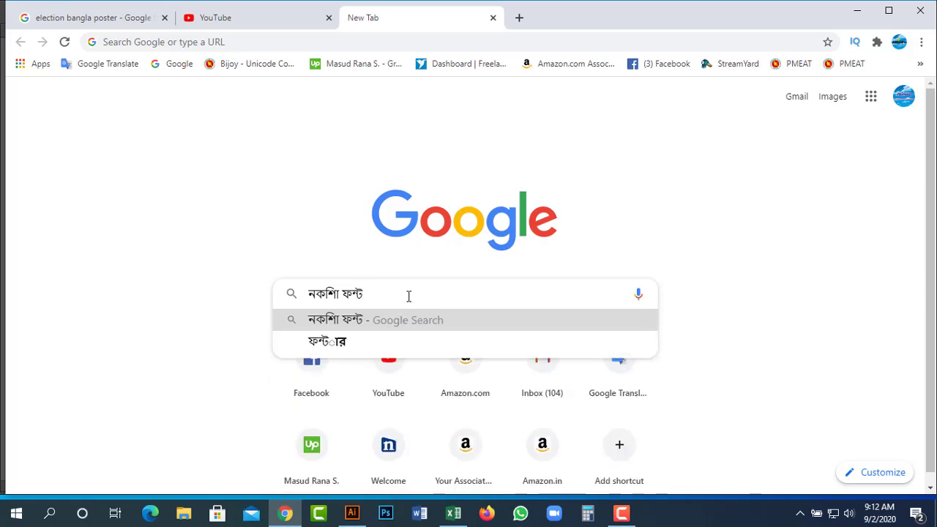
key("Return")
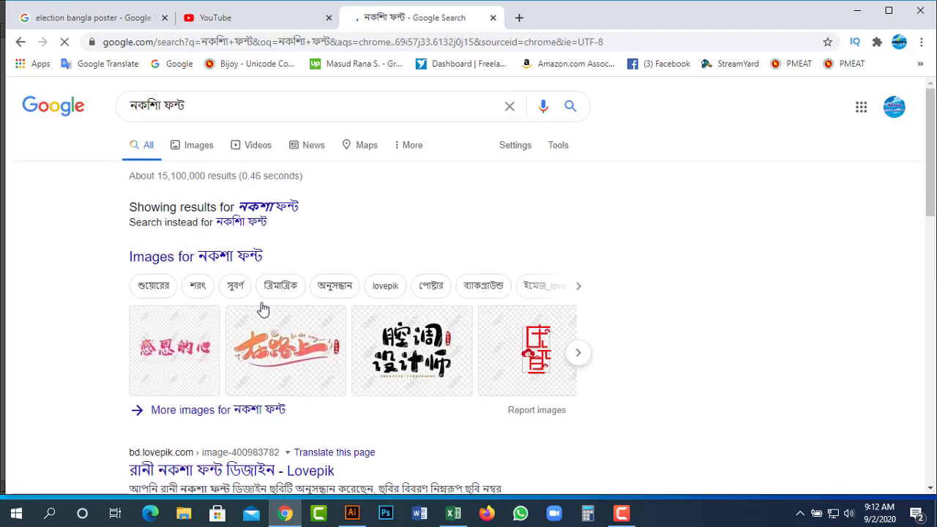
left_click(255, 210)
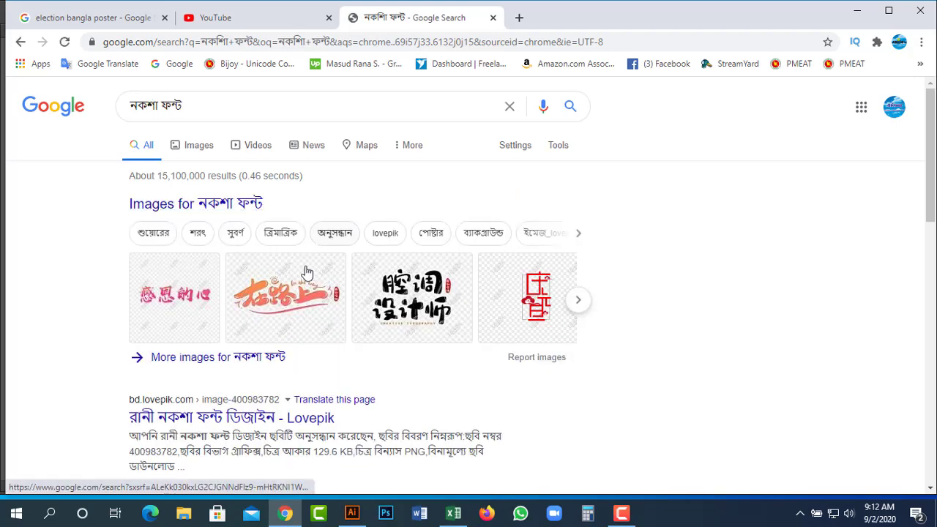
Open the Lovepik result in a background tab and browse the remaining results.
scroll(293, 388, "down", 1)
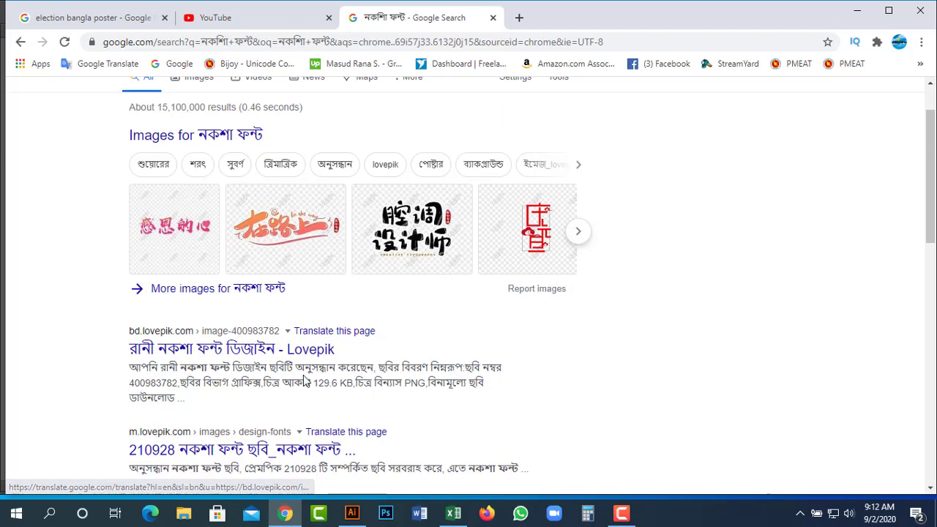
right_click(249, 350)
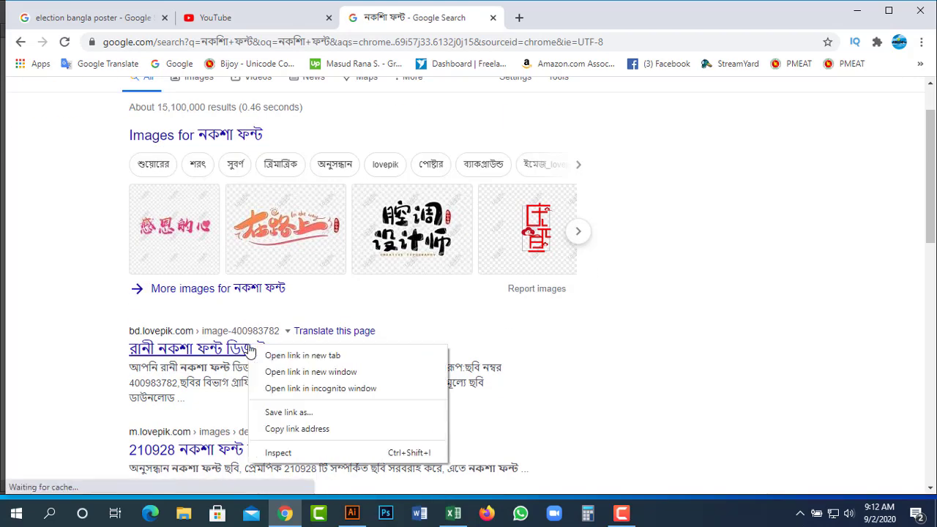
left_click(322, 356)
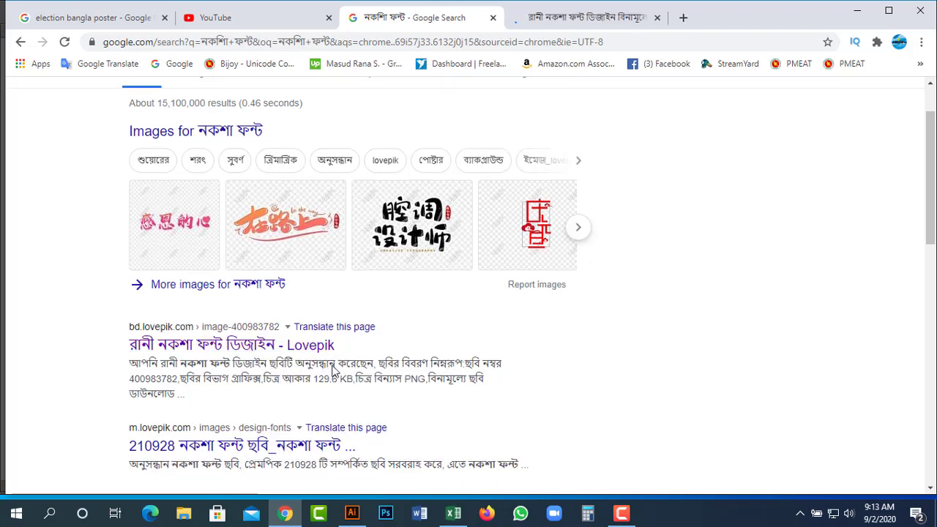
scroll(350, 357, "down", 3)
scroll(247, 300, "down", 2)
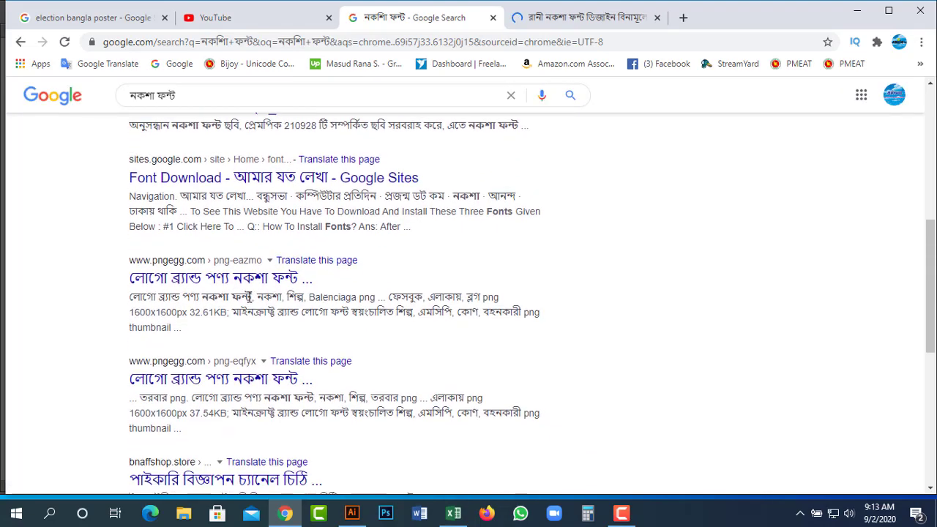
scroll(249, 297, "down", 6)
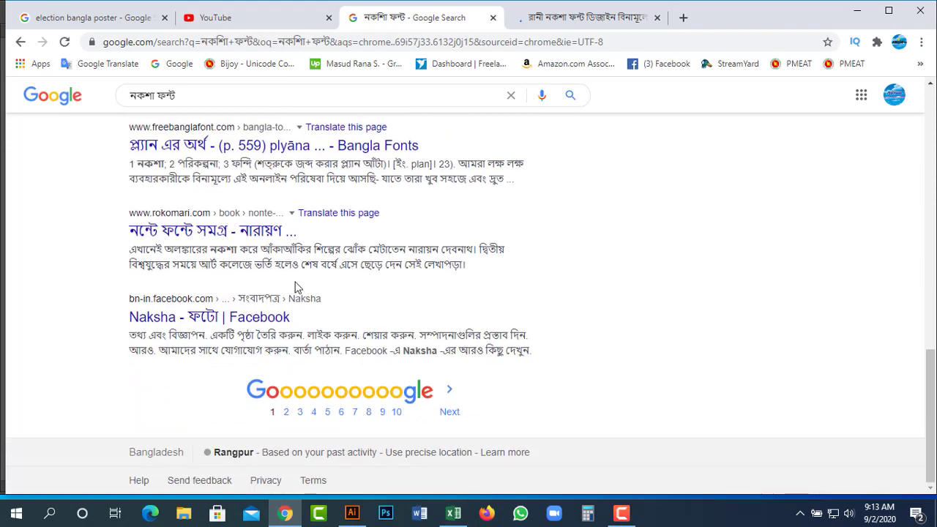
scroll(346, 268, "up", 12)
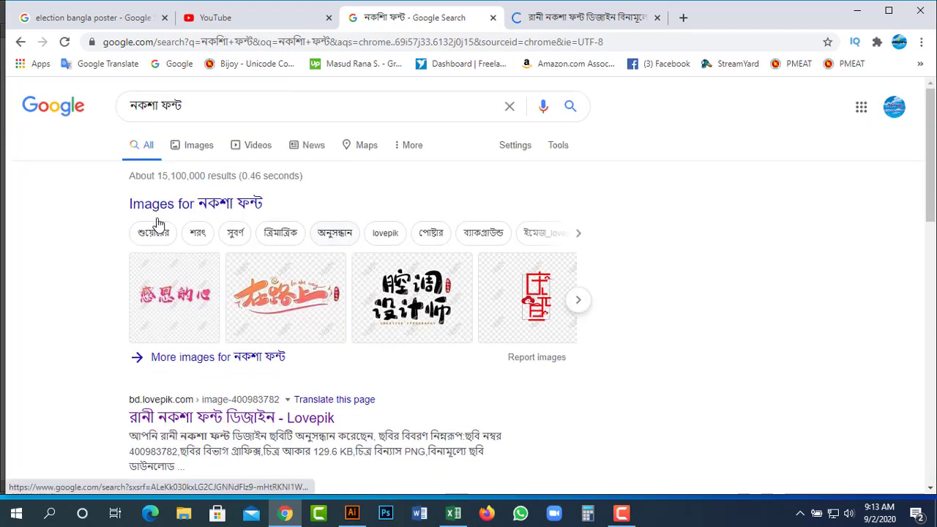
Search for লিপিঘর and open the Lipighor site in a new tab.
left_click(158, 102)
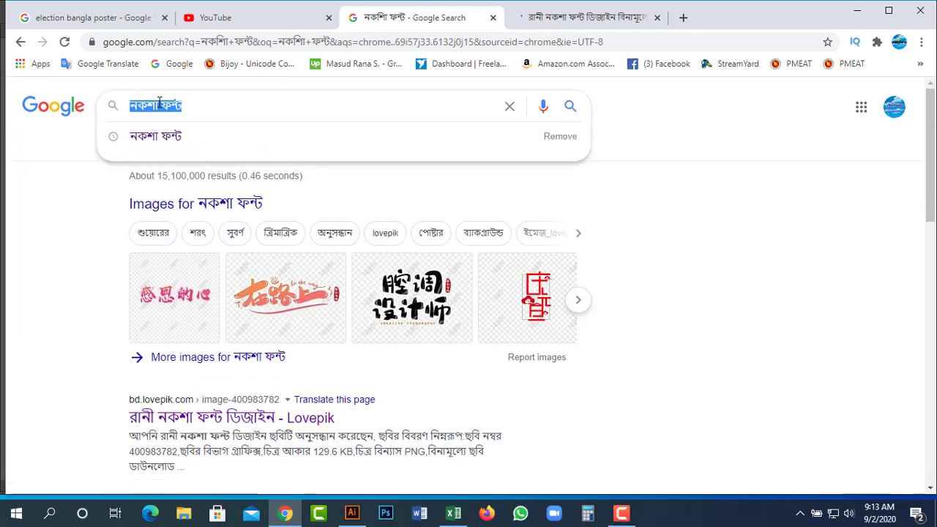
type("লিপি")
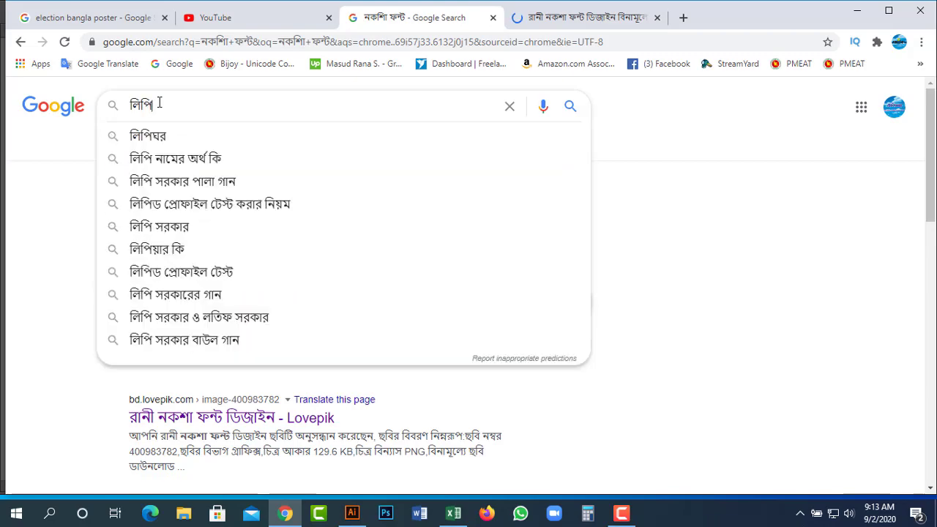
left_click(167, 138)
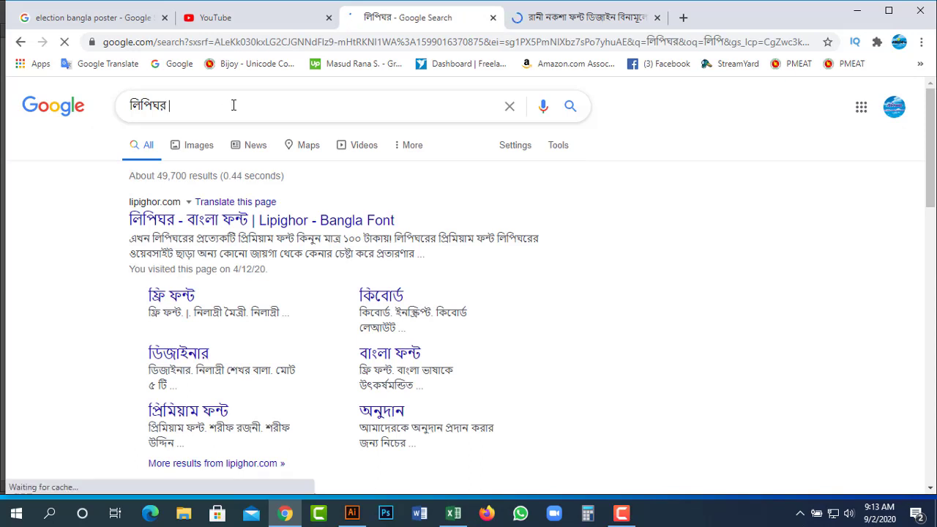
right_click(208, 222)
left_click(52, 251)
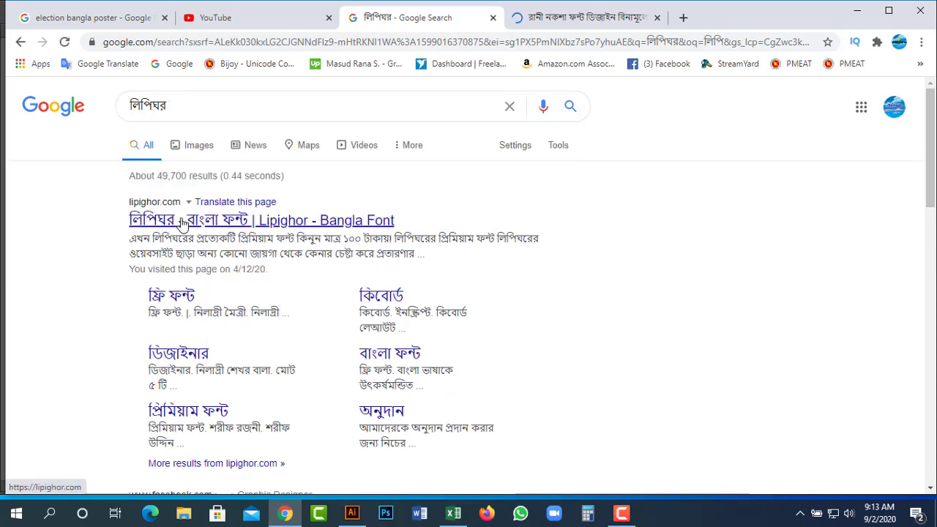
right_click(184, 220)
left_click(225, 230)
Look over the Lovepik page, then close its tab.
left_click(581, 22)
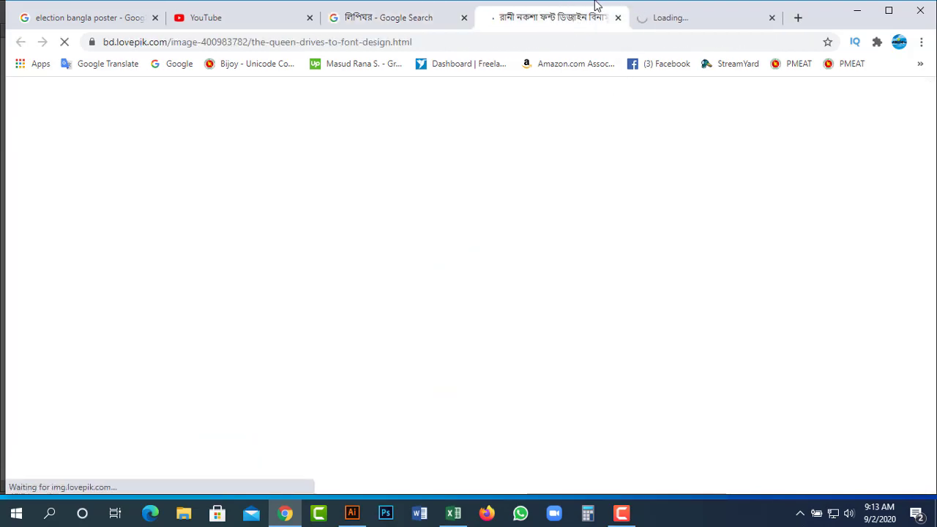
scroll(493, 297, "down", 1)
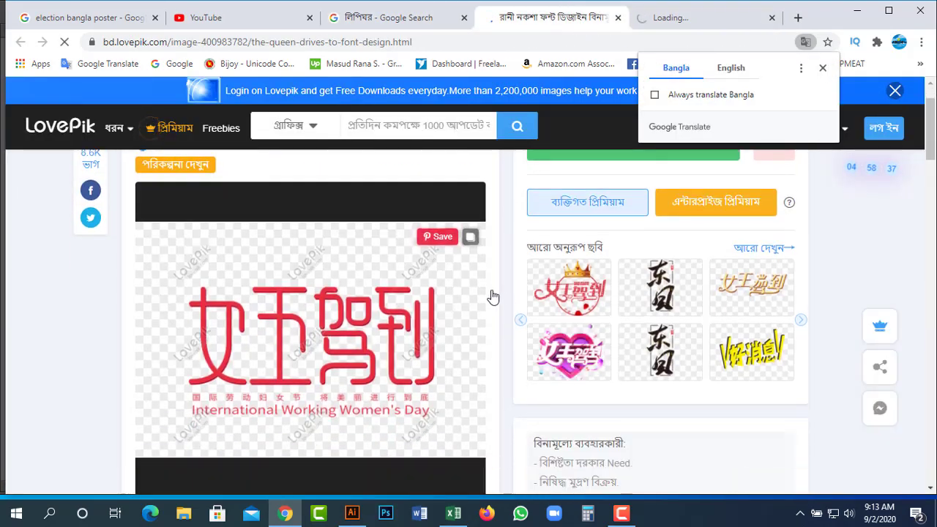
scroll(498, 304, "down", 12)
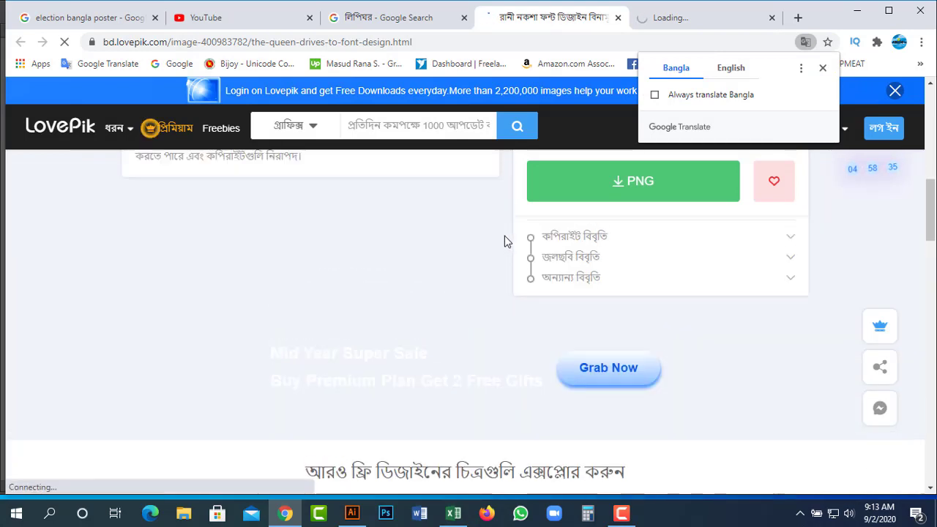
left_click(619, 17)
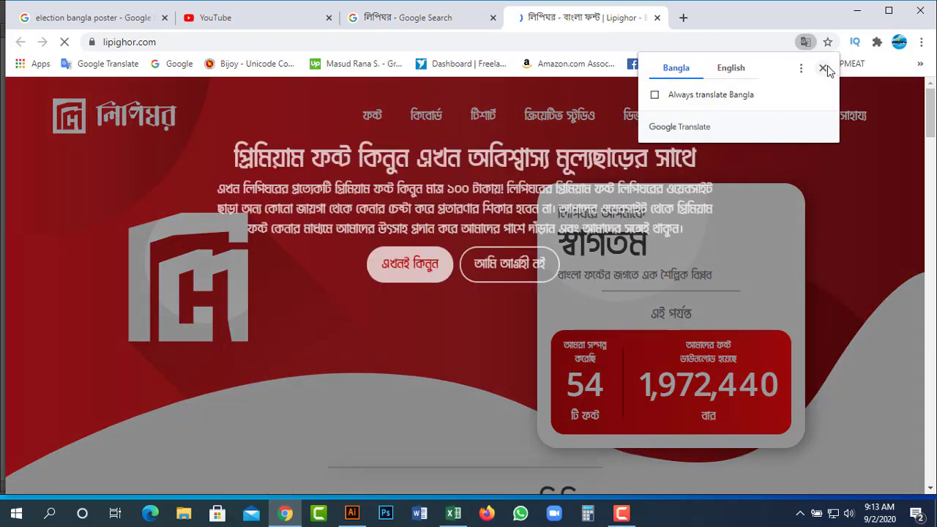
Dismiss the translation offer and premium popup, then open the free fonts page.
left_click(826, 68)
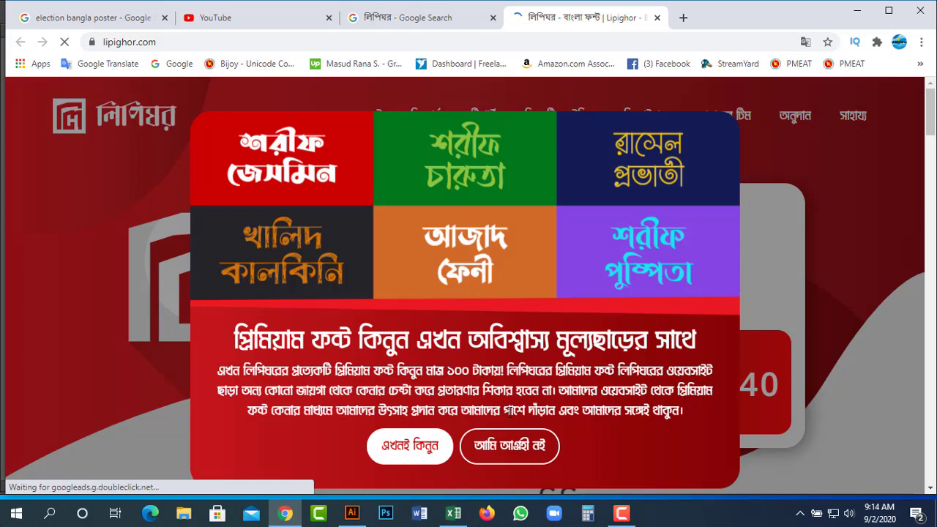
left_click(520, 457)
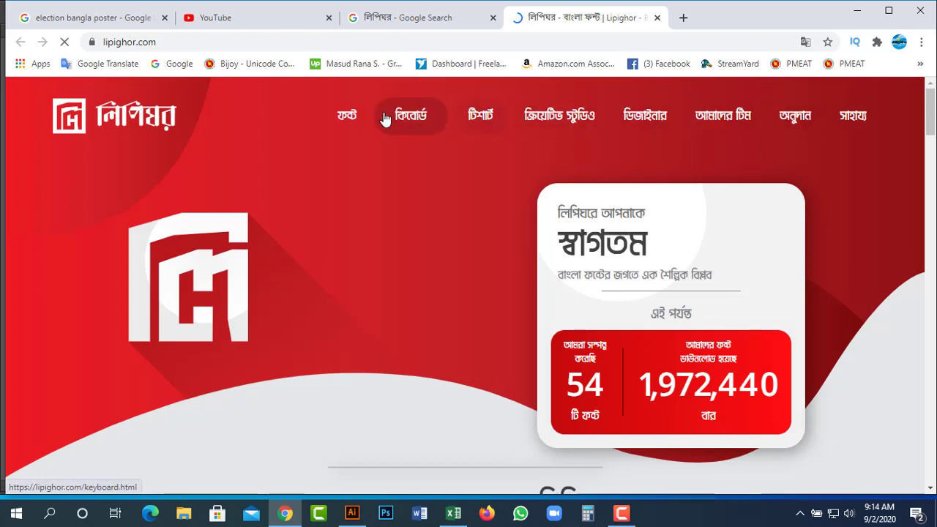
mouse_move(353, 121)
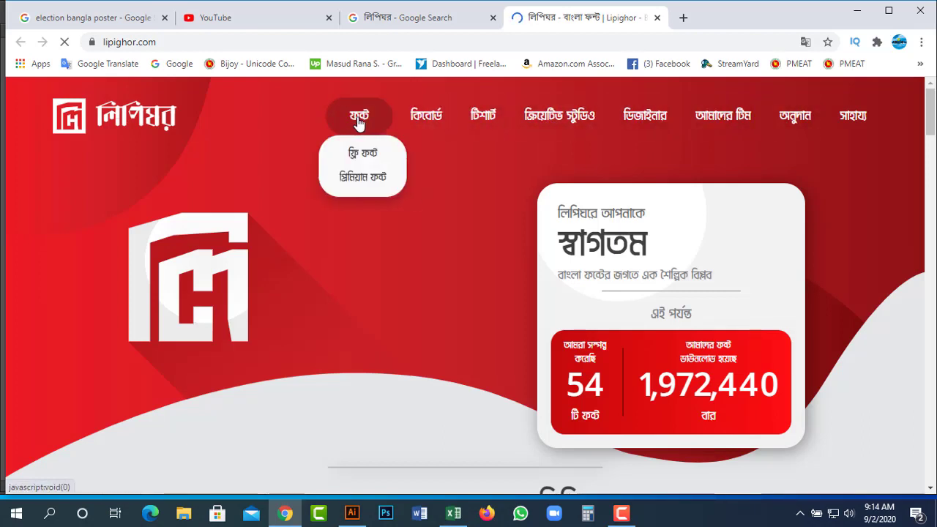
left_click(372, 155)
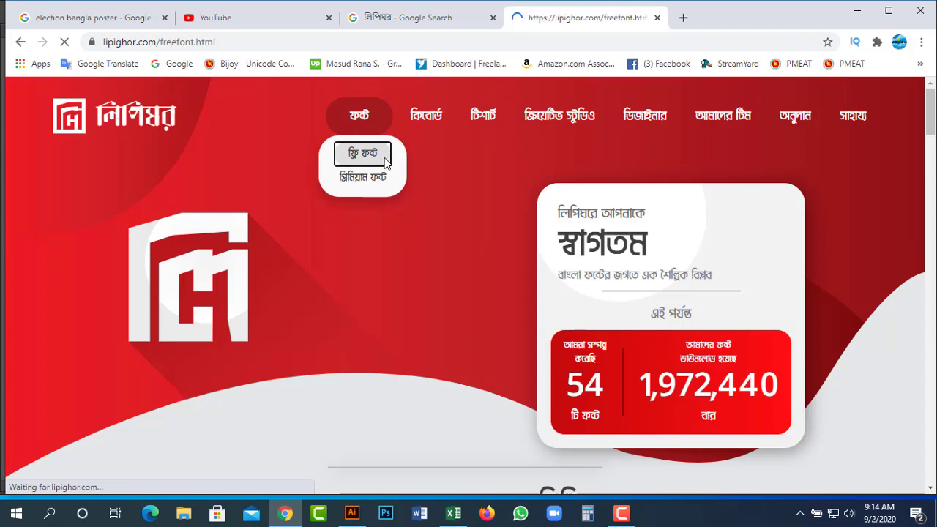
scroll(267, 193, "down", 2)
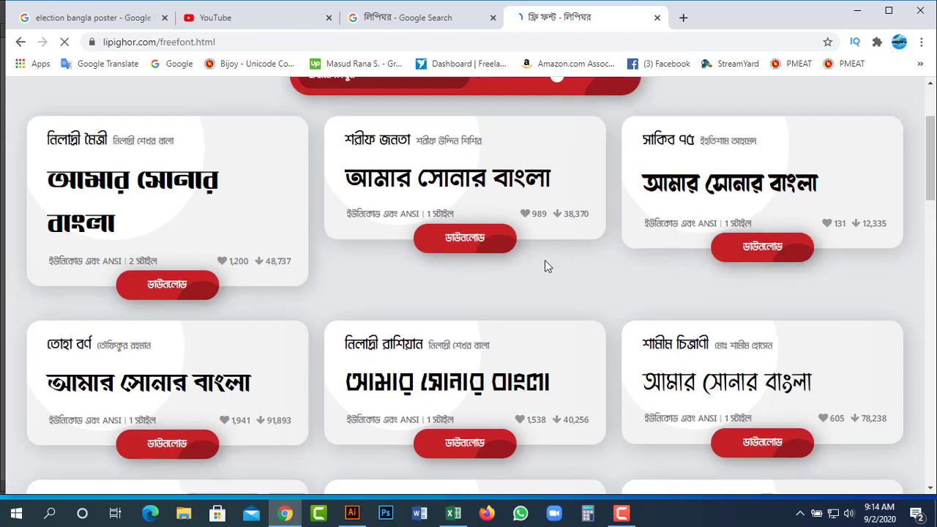
scroll(294, 210, "up", 2)
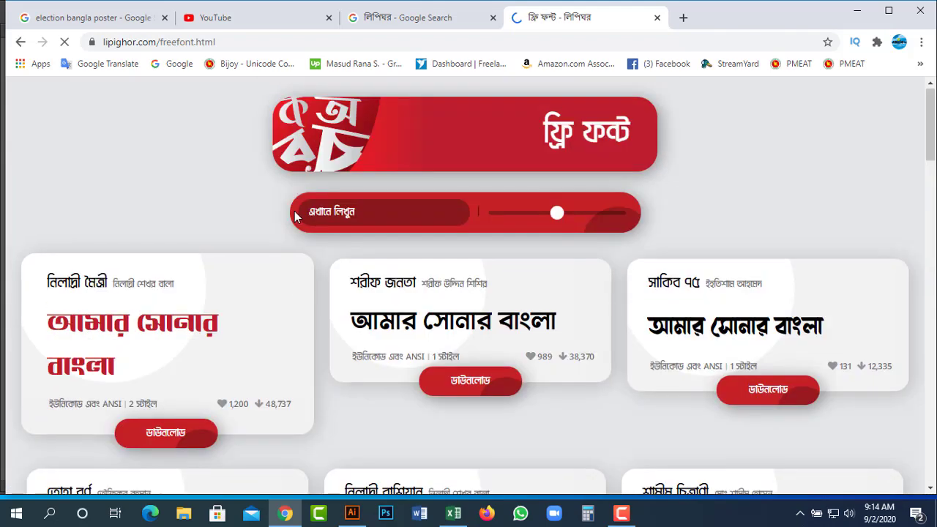
scroll(294, 211, "down", 1)
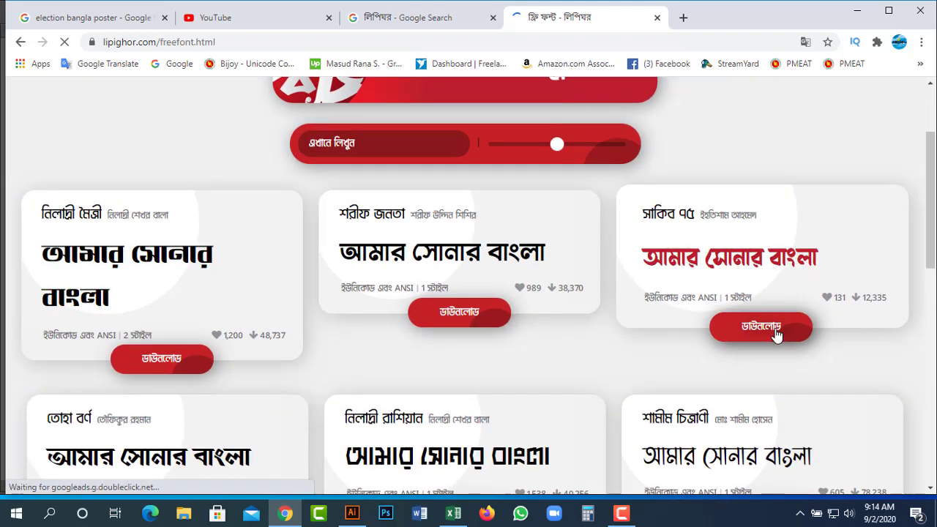
Download the Shakib 75 font zip after agreeing to its usage terms.
left_click(776, 334)
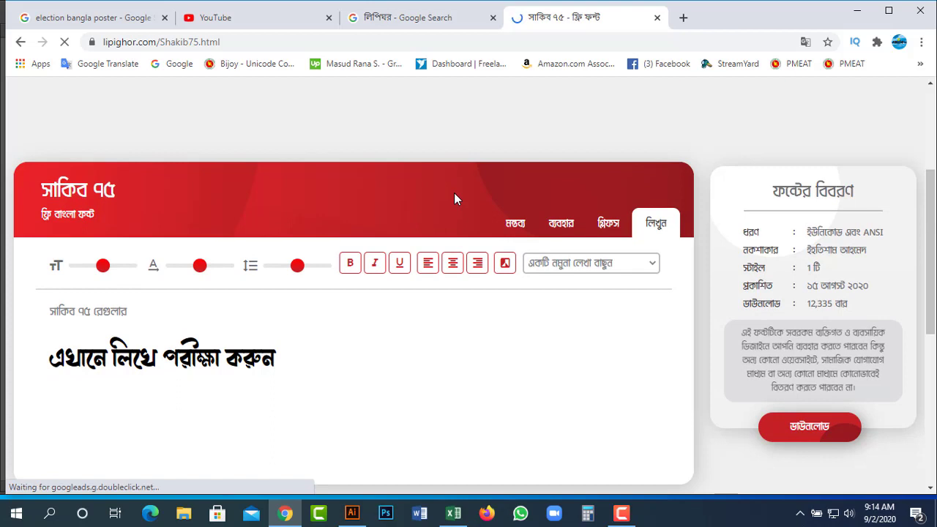
scroll(299, 241, "down", 1)
triple_click(175, 279)
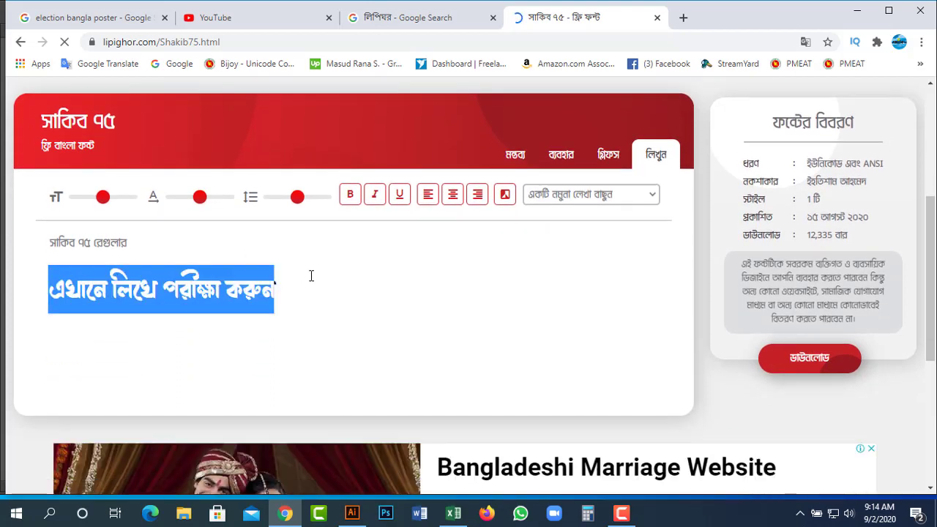
left_click(810, 360)
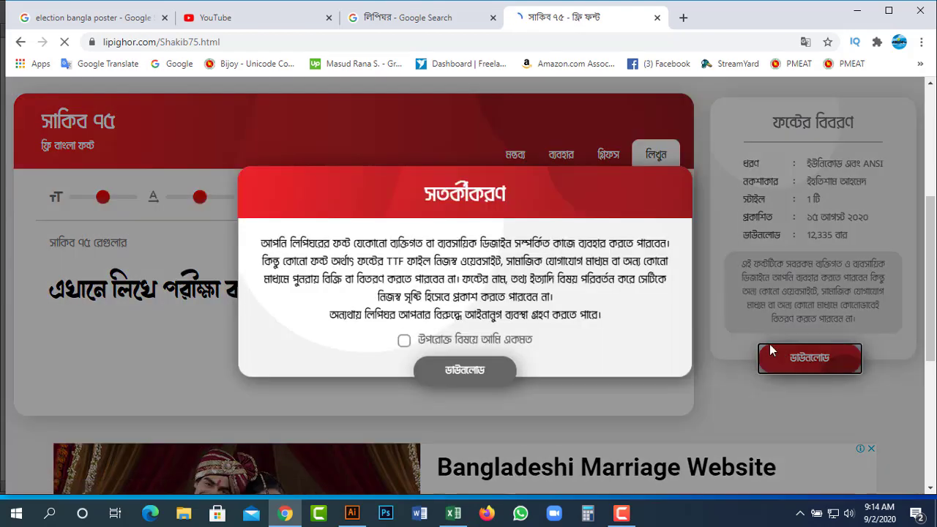
left_click(405, 341)
left_click(480, 372)
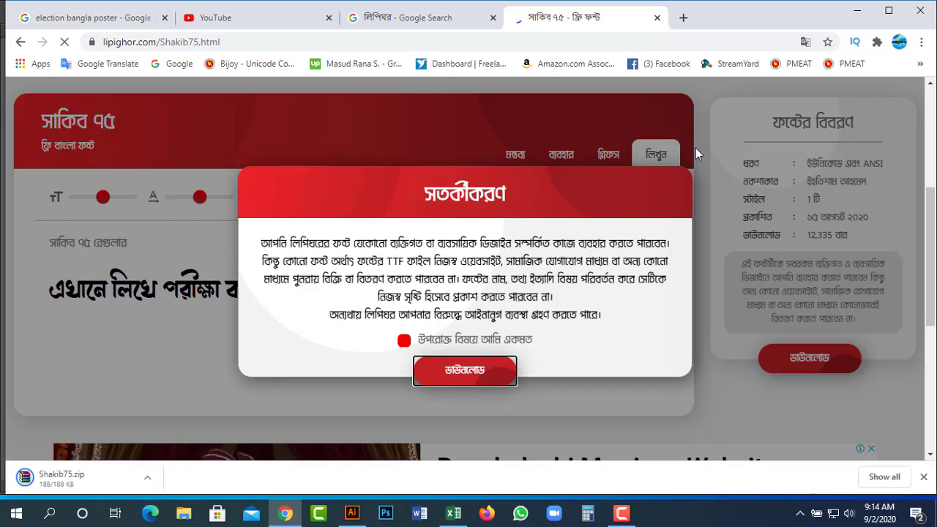
Dismiss the usage warning and return to the free font list.
left_click(443, 26)
left_click(556, 17)
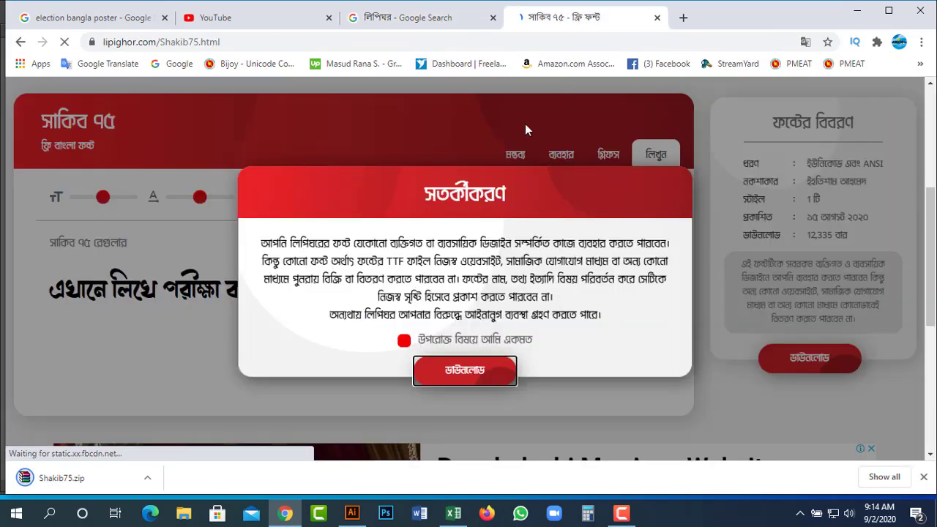
left_click(685, 393)
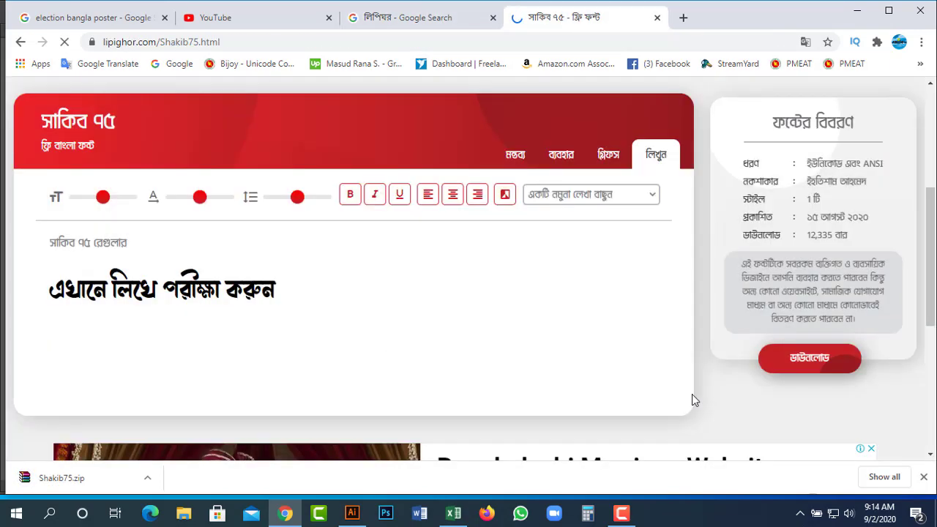
left_click(21, 42)
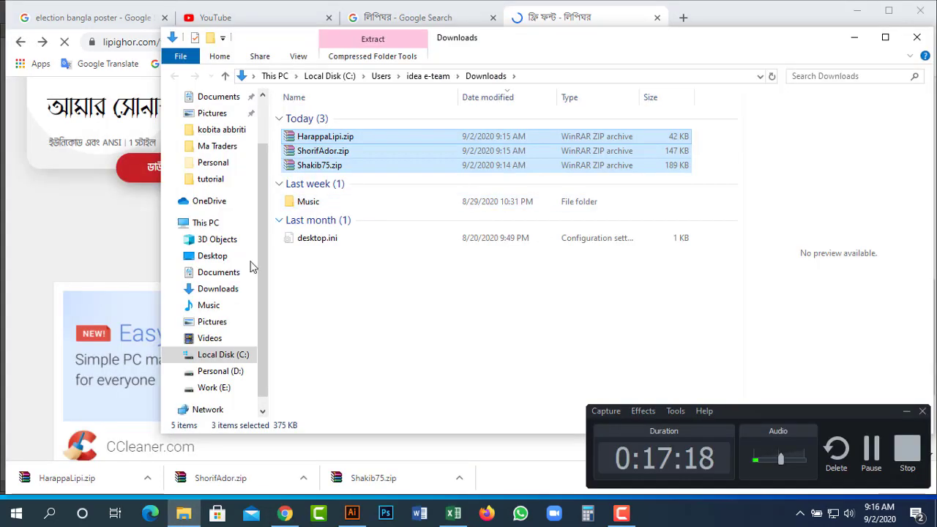
Browse to Personal (D:) > ALL SOFT > text writing.
left_click(216, 392)
left_click(221, 375)
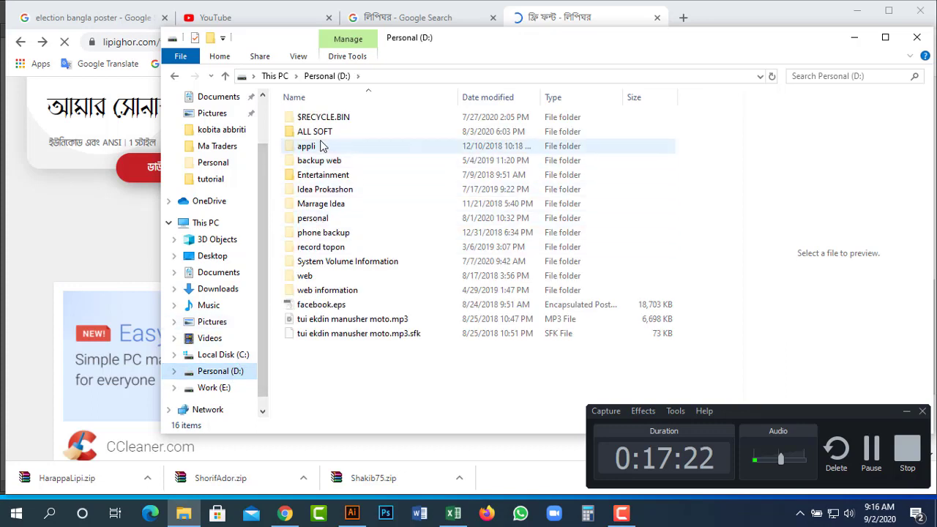
double_click(325, 132)
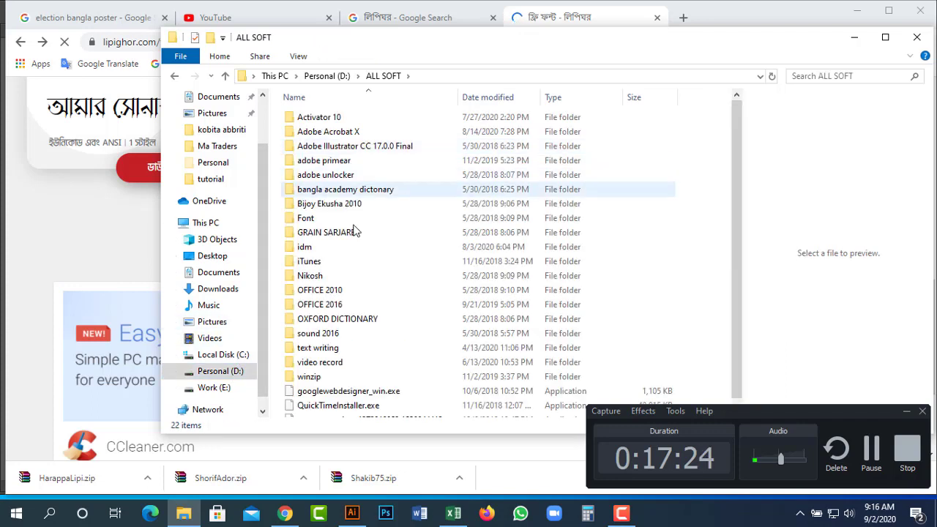
double_click(323, 353)
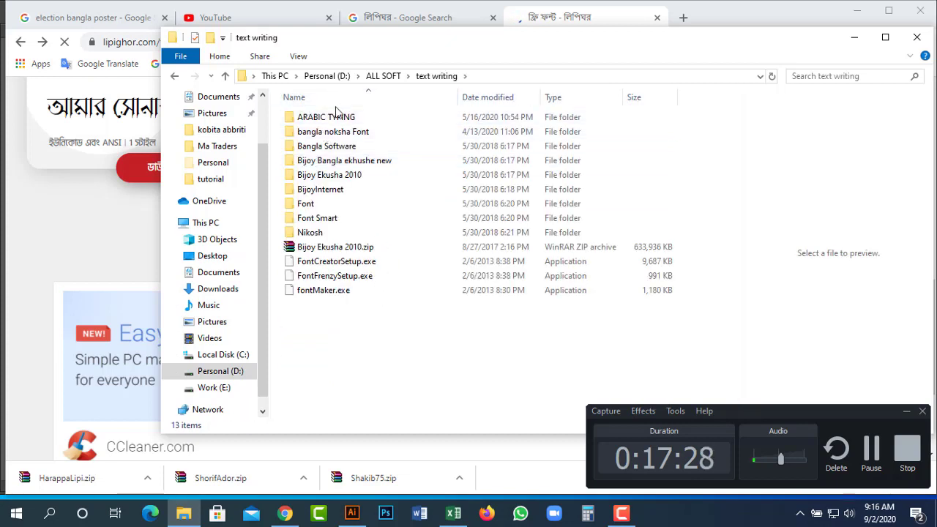
Create a new folder there named 'bangla design font'.
right_click(359, 350)
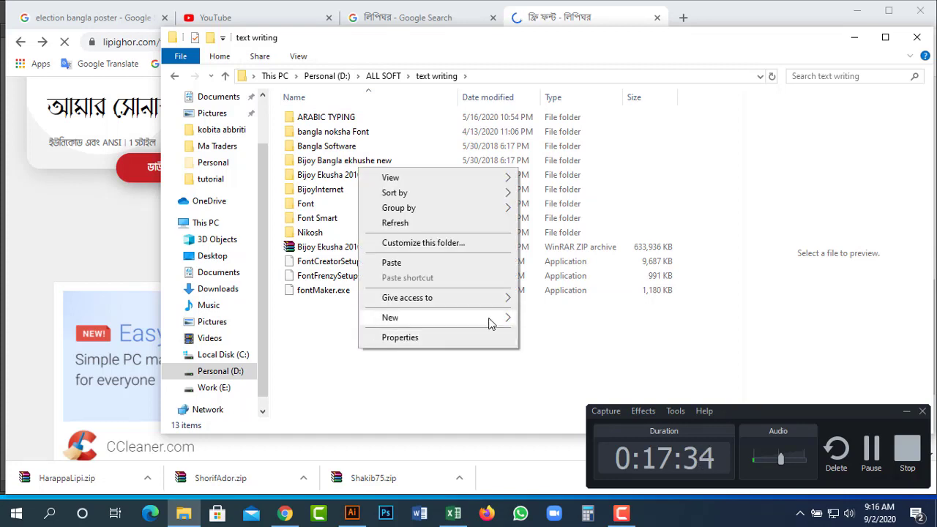
left_click(562, 321)
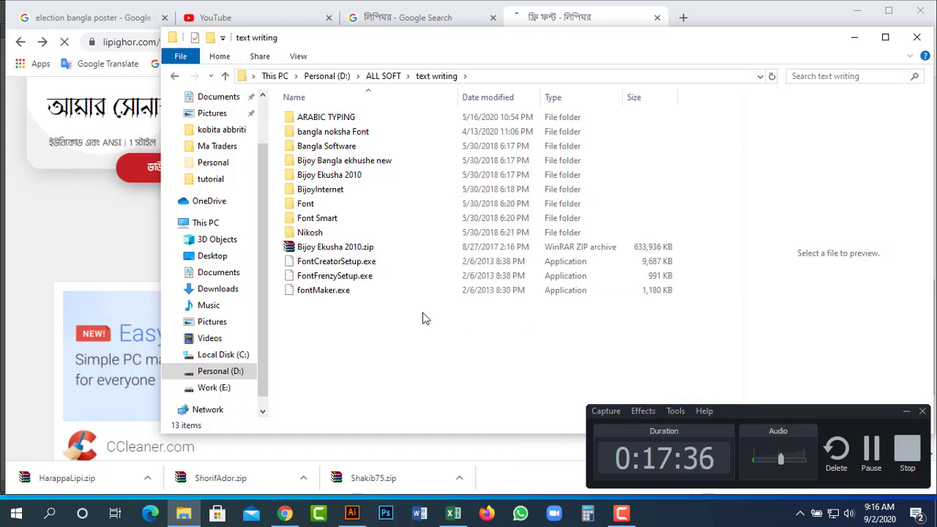
type("পুস")
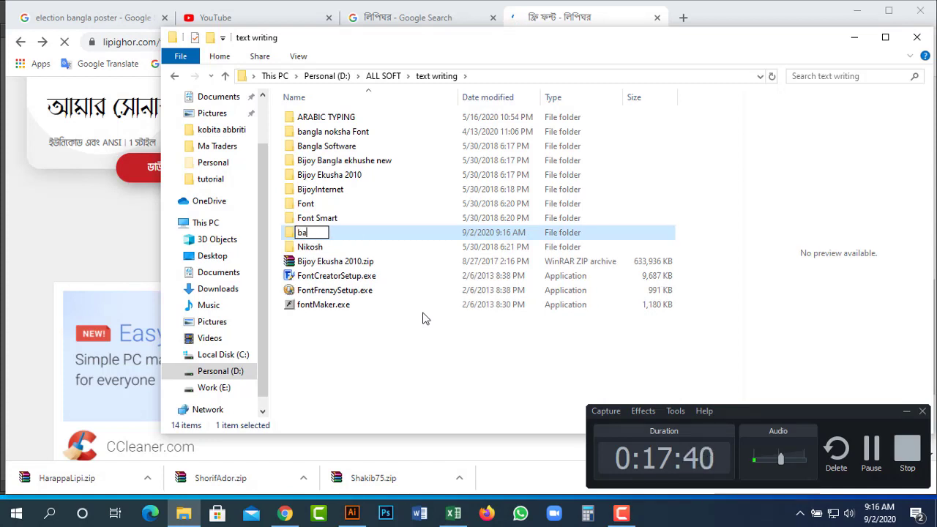
type("bangla design font")
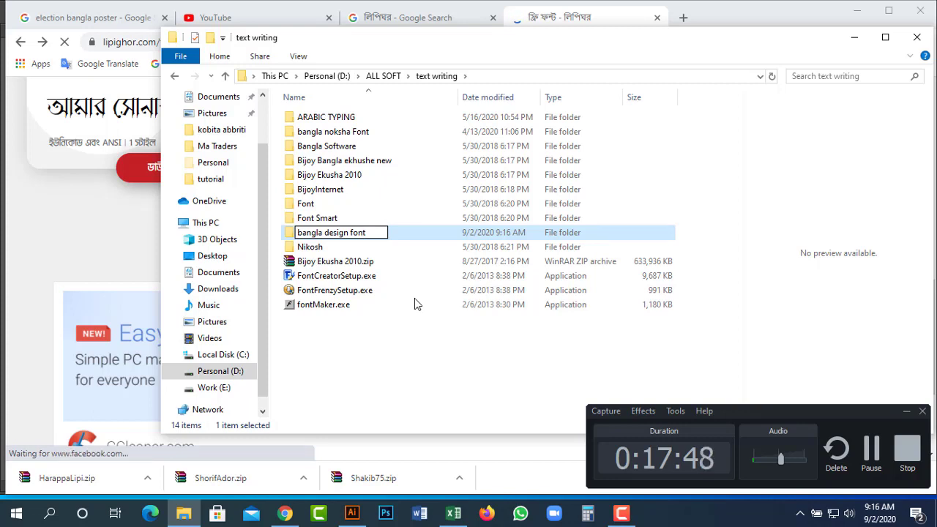
key("Return")
key("Return")
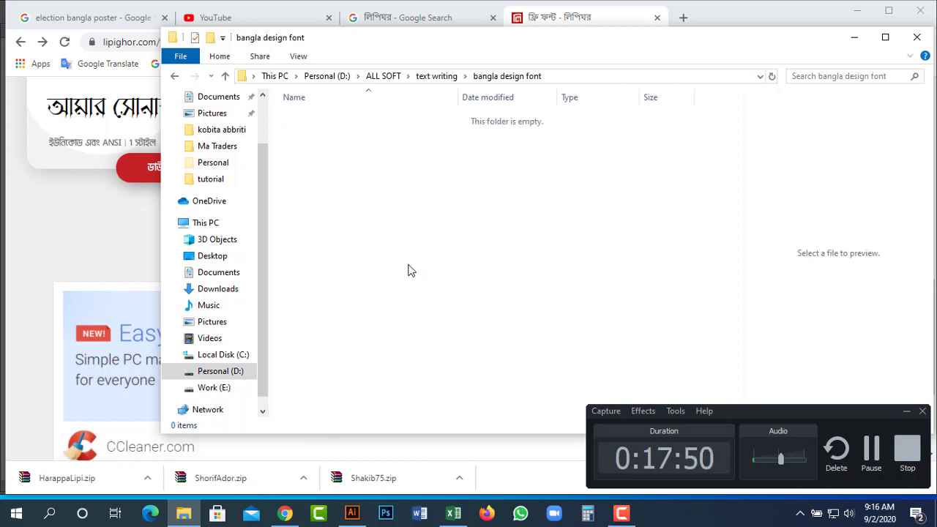
Paste the HarappaLipi, Shakib75 and ShorifAdor zips and extract them here, replacing duplicates.
right_click(408, 271)
left_click(464, 358)
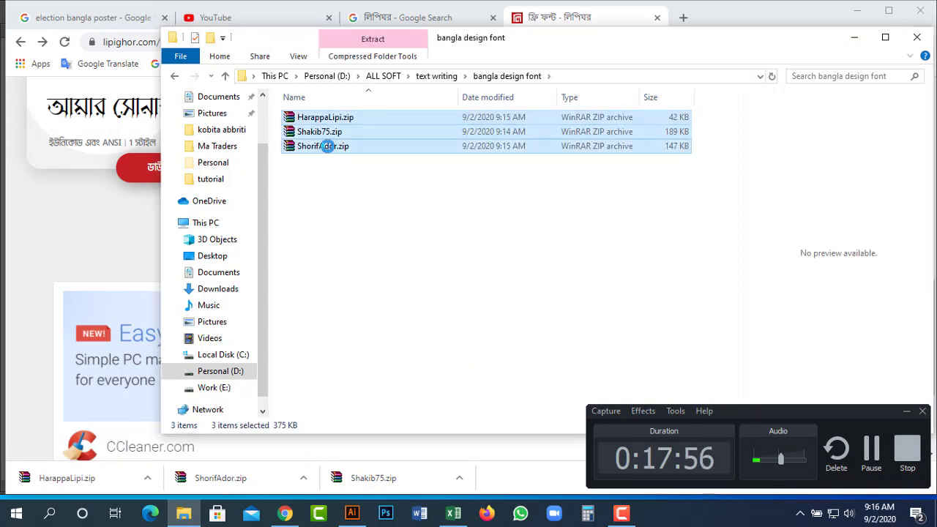
right_click(328, 147)
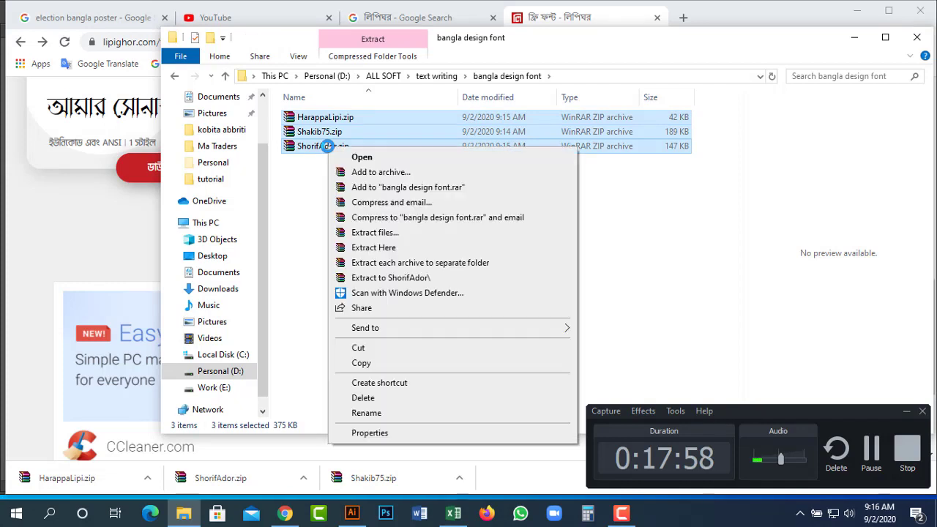
left_click(406, 249)
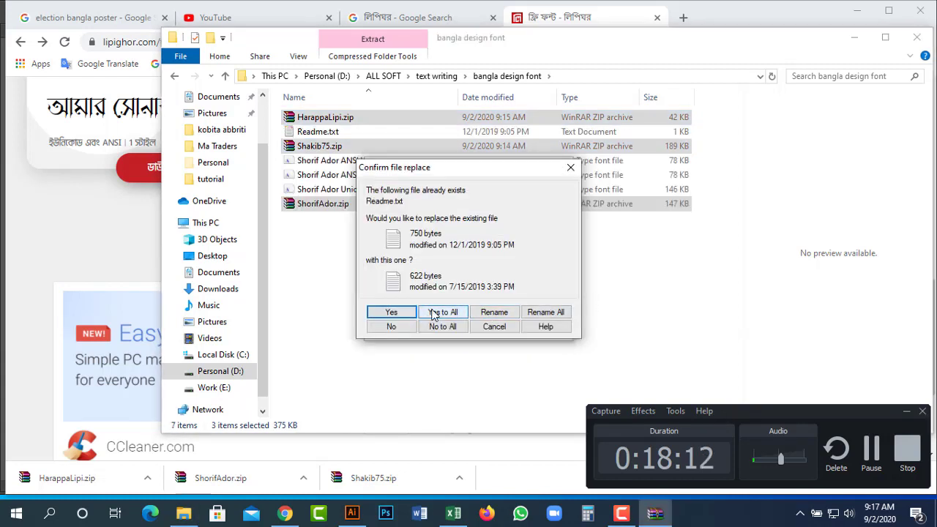
left_click(433, 313)
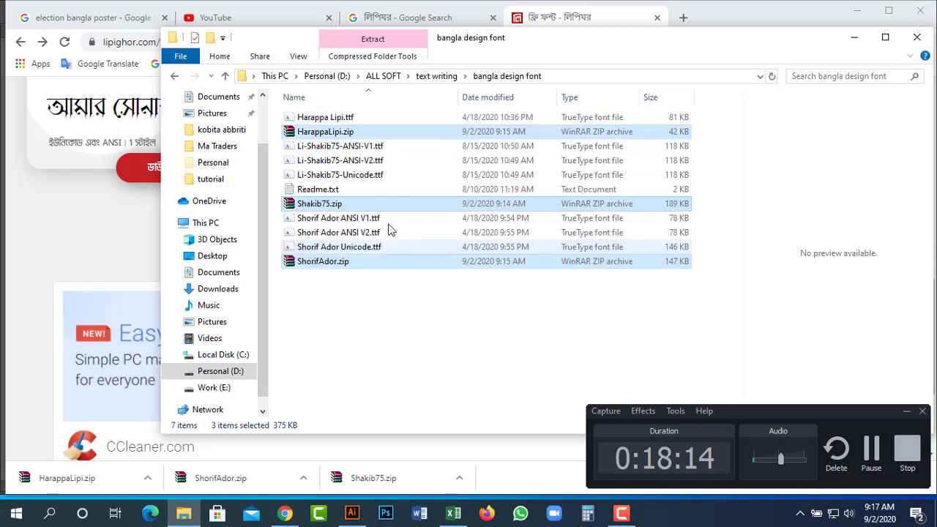
left_click(365, 274)
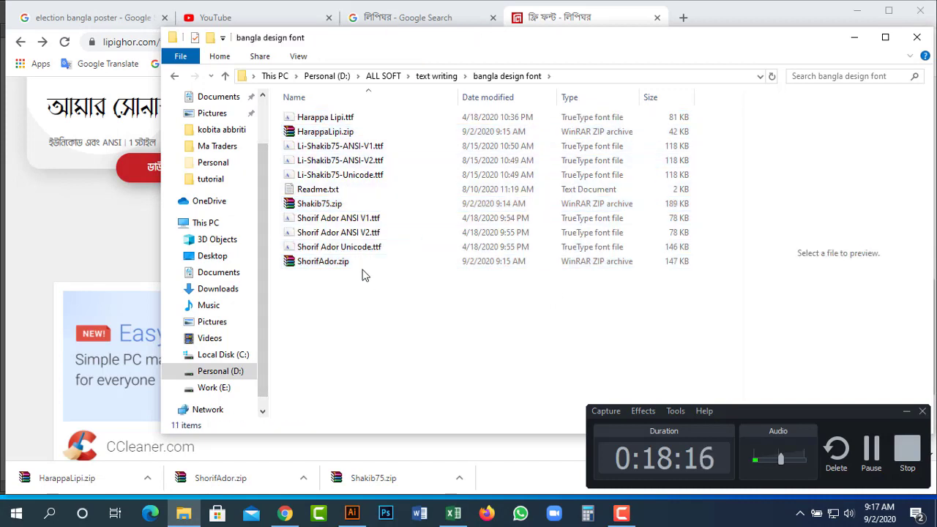
Select all seven Harappa Lipi, Li-Shakib75 and Shorif Ador .ttf files and install them.
left_click_drag(365, 274, 351, 213)
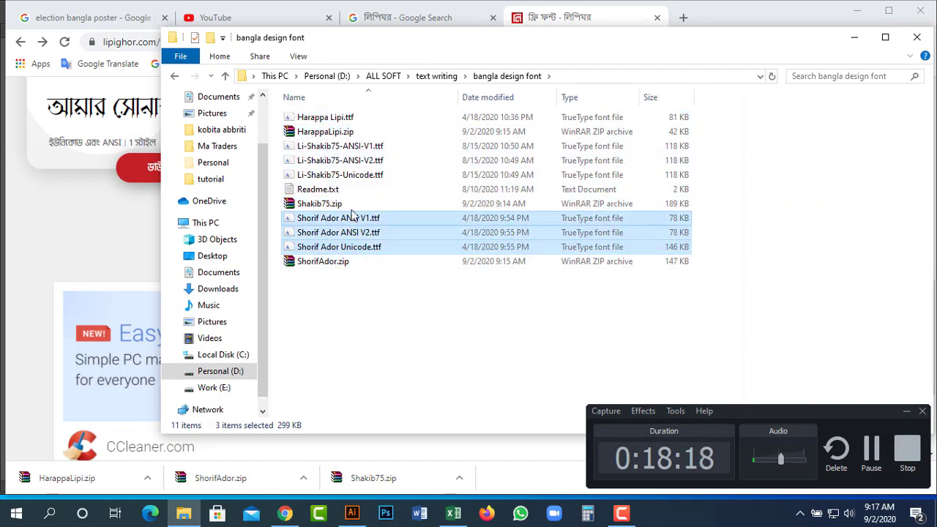
left_click(344, 161, "ctrl")
left_click(342, 147, "ctrl")
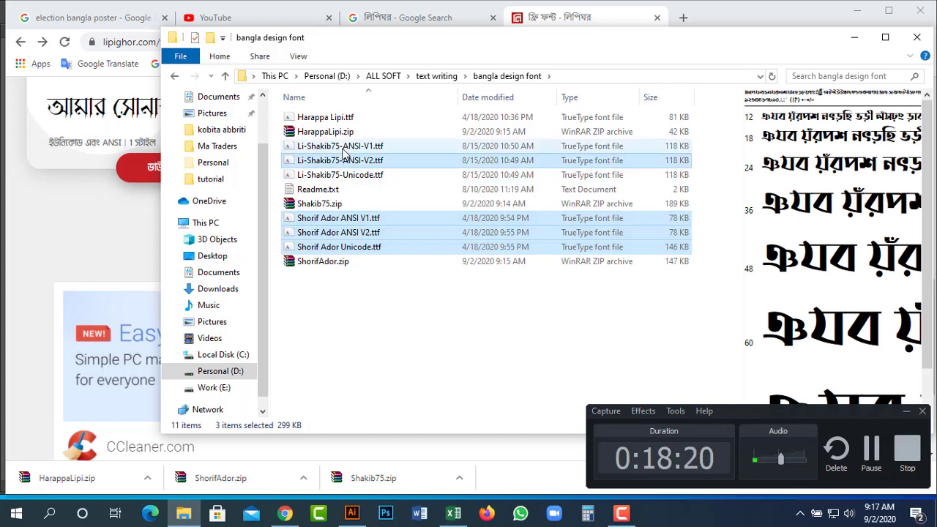
left_click(342, 146, "ctrl")
left_click(334, 117, "ctrl")
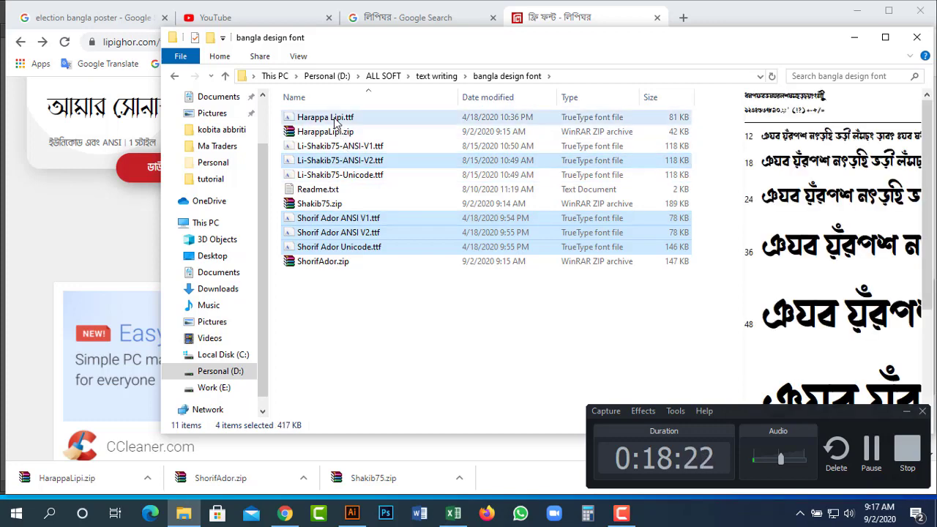
left_click(334, 119, "ctrl")
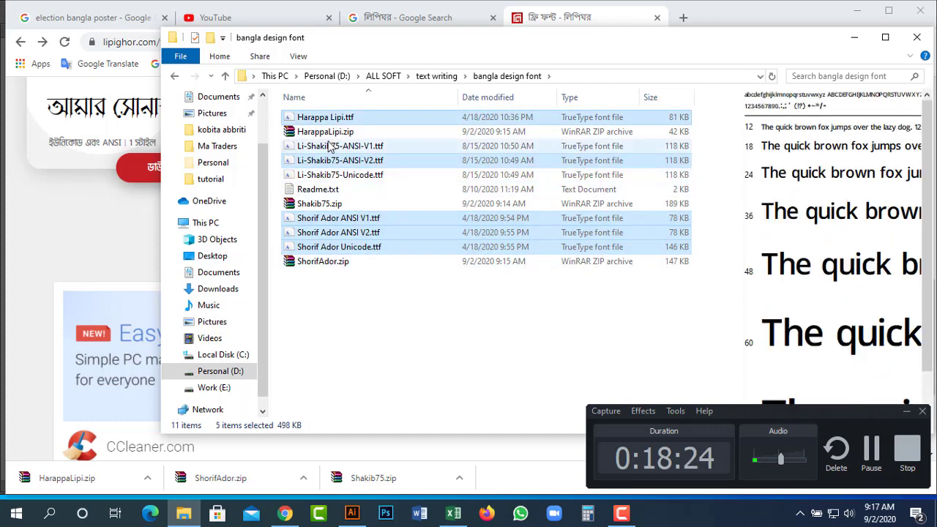
left_click(331, 176, "ctrl")
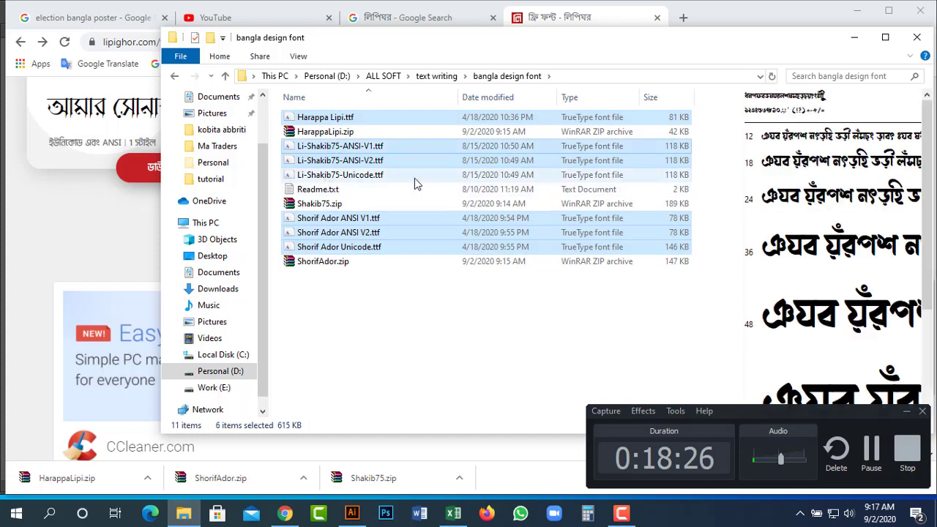
left_click(340, 175, "ctrl")
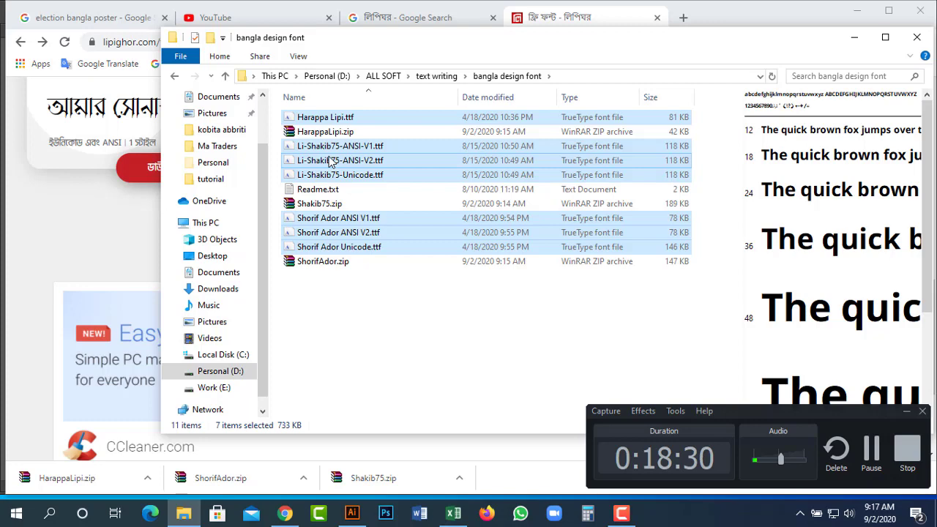
right_click(331, 161)
left_click(382, 197)
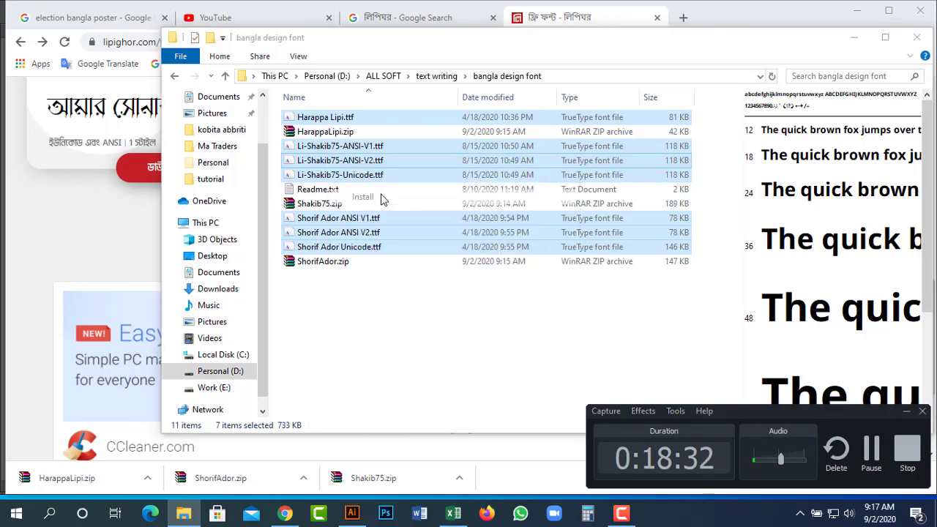
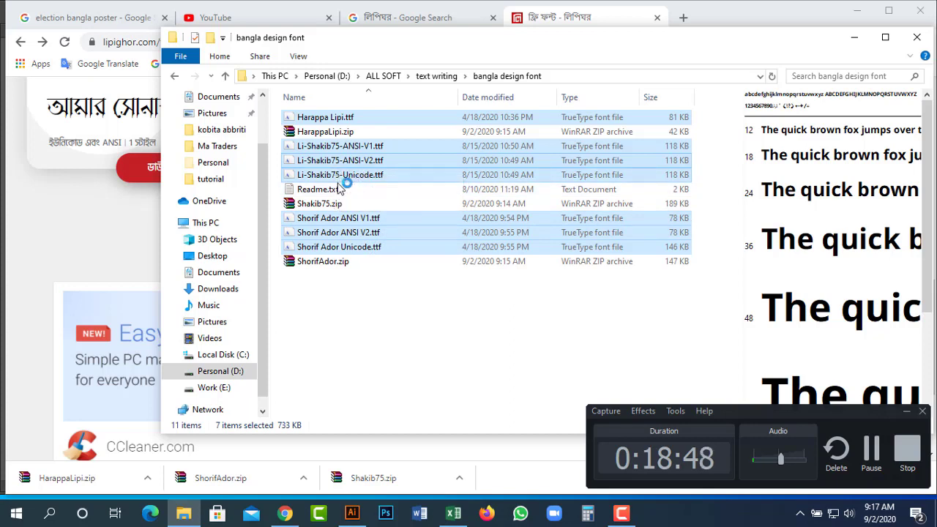
Bring the Illustrator window with the Untitled-1 anniversary poster to the front.
left_click(353, 515)
left_click(292, 207)
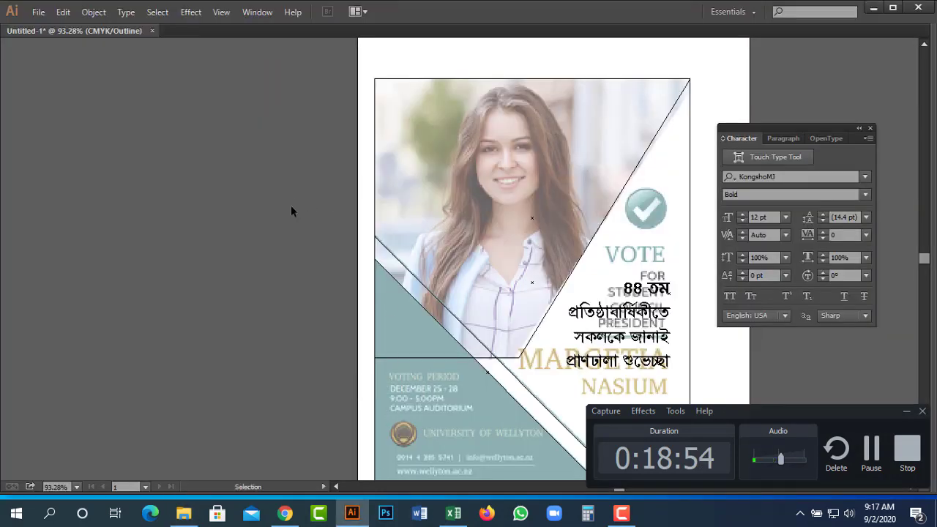
key("ctrl+y")
key("ctrl+y")
key("t")
triple_click(658, 292)
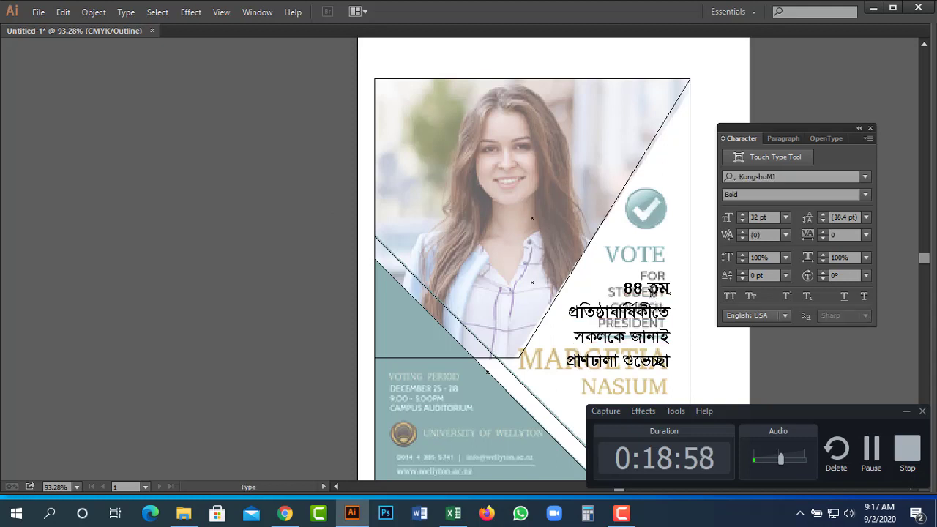
left_click(822, 178)
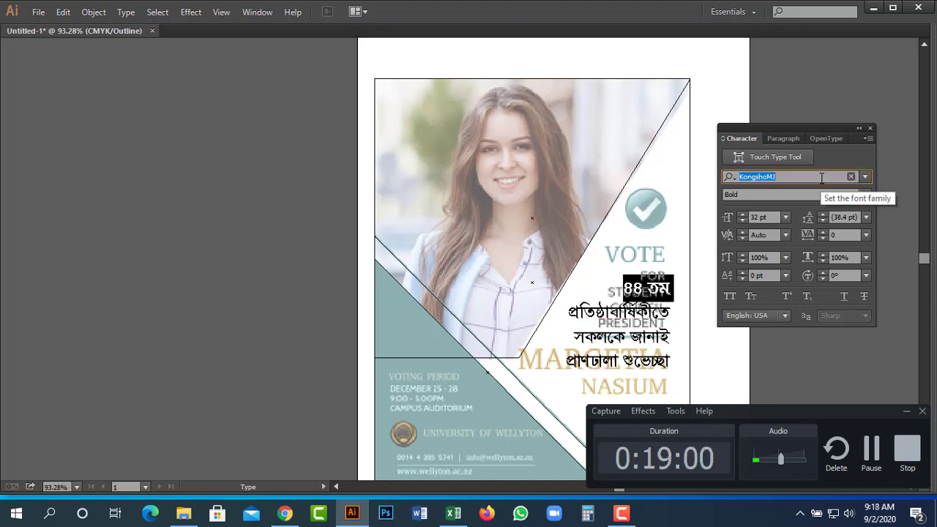
type("horol")
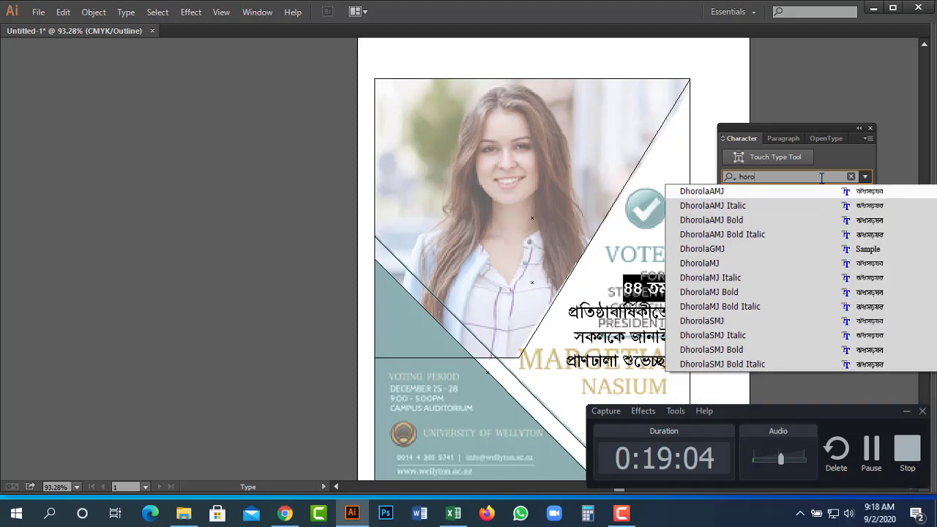
key("BackSpace")
key("BackSpace")
key("BackSpace")
type("a")
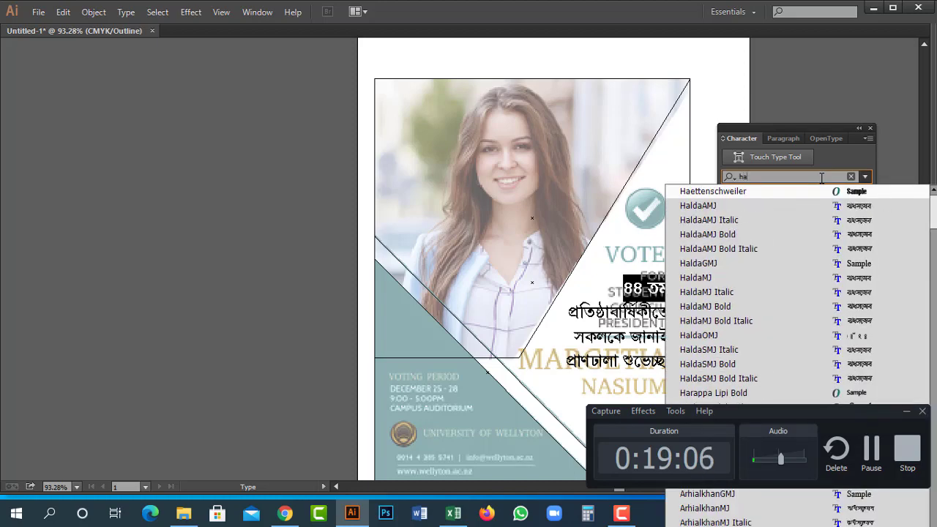
type("rol")
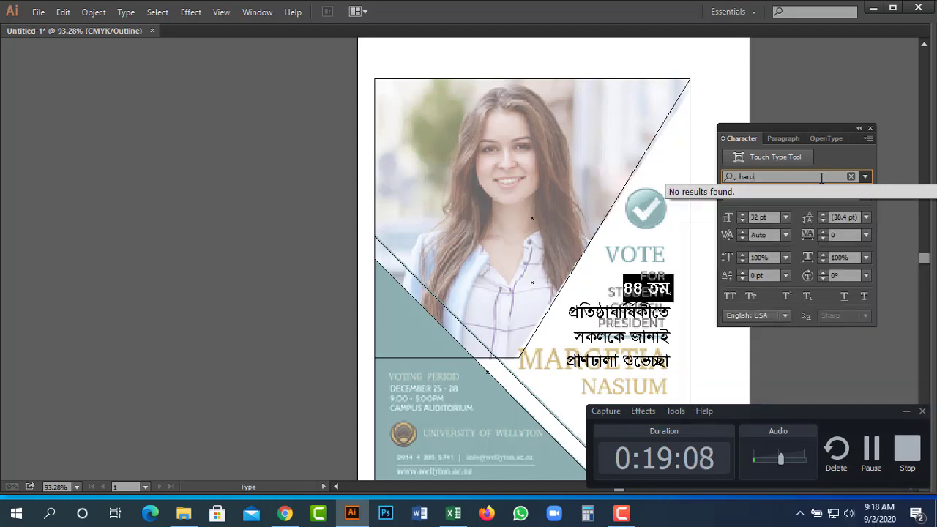
key("BackSpace")
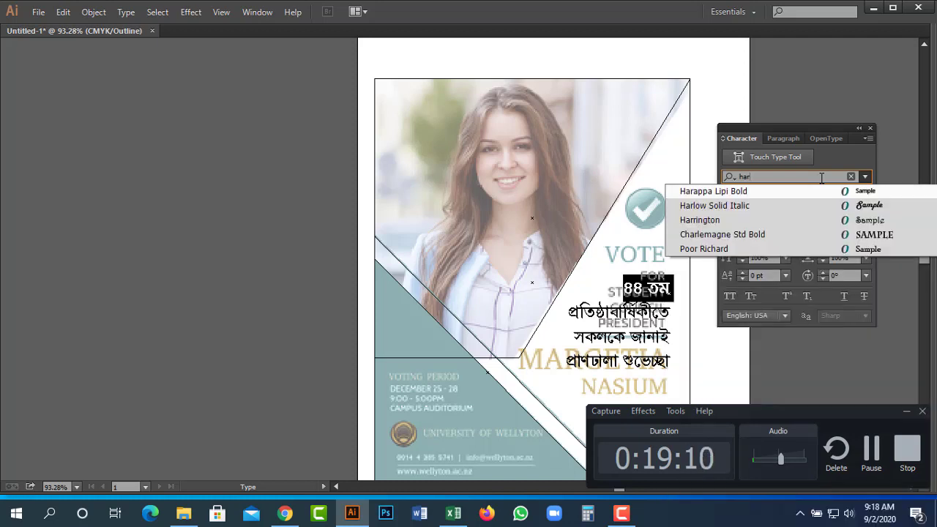
left_click(694, 192)
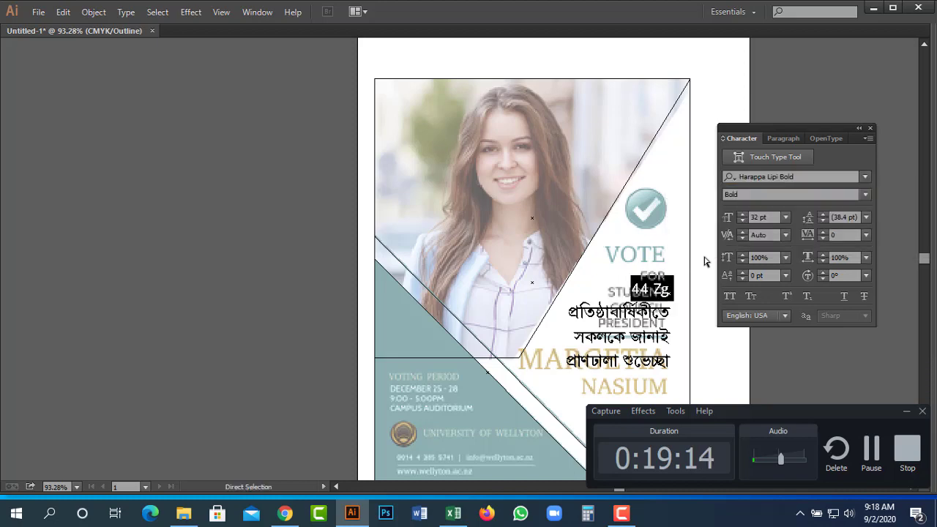
key("ctrl+z")
Type ৪৪ তম as a new, separate text line beside the poster.
key("Escape")
left_click_drag(744, 352, 550, 192)
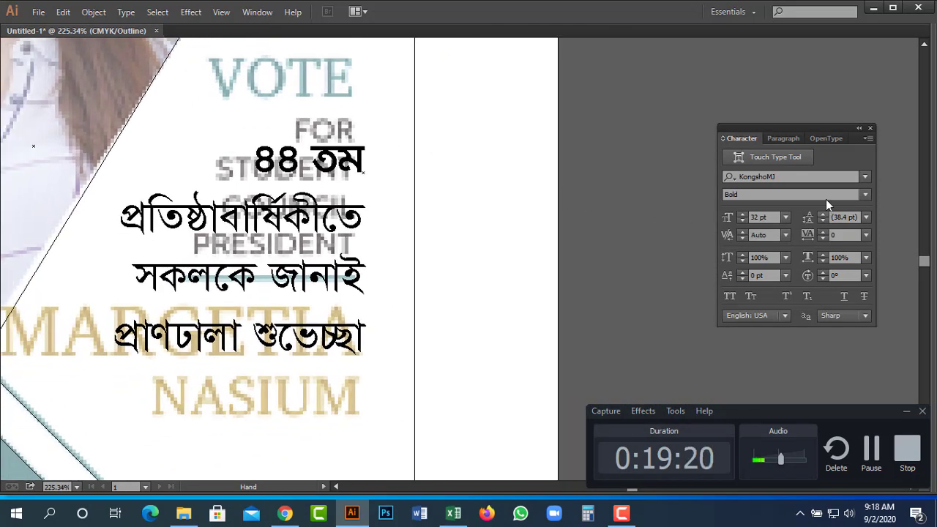
left_click_drag(255, 160, 372, 164)
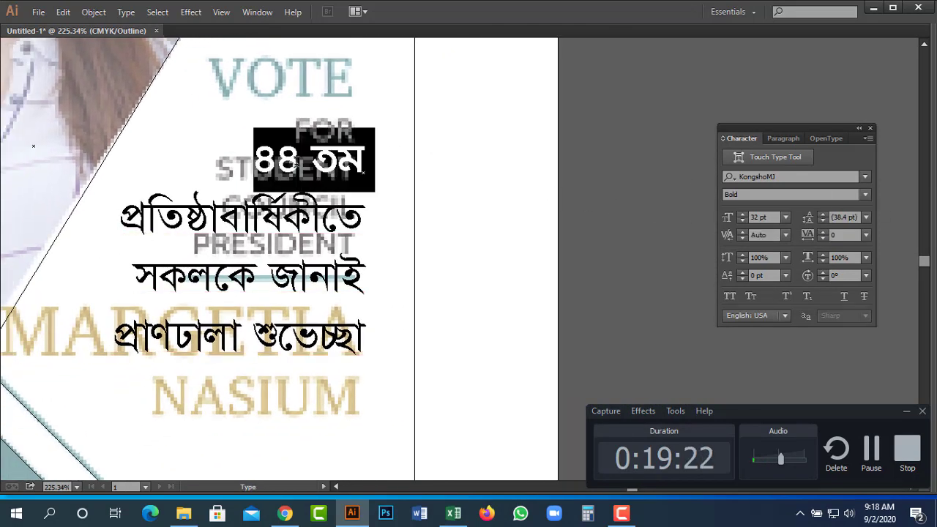
key("ctrl")
left_click(521, 246, "ctrl")
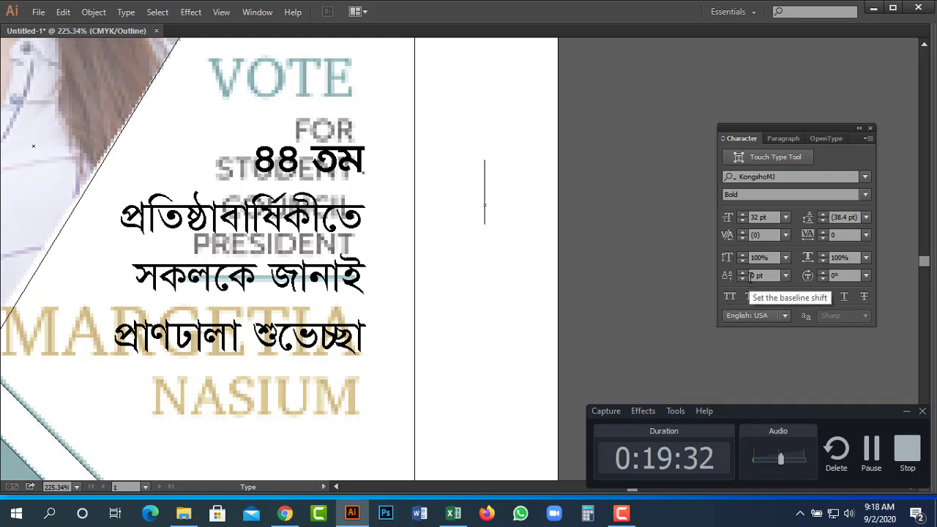
type("৪৪ ")
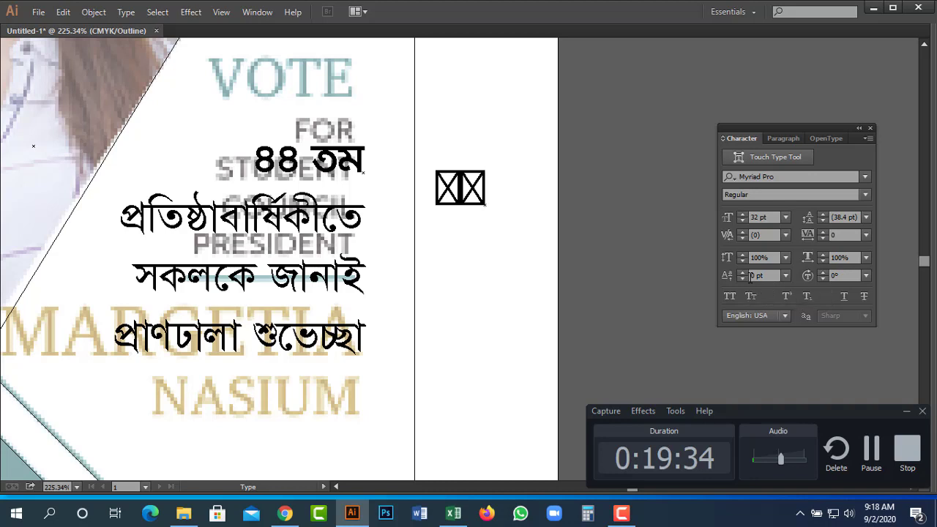
type("তম")
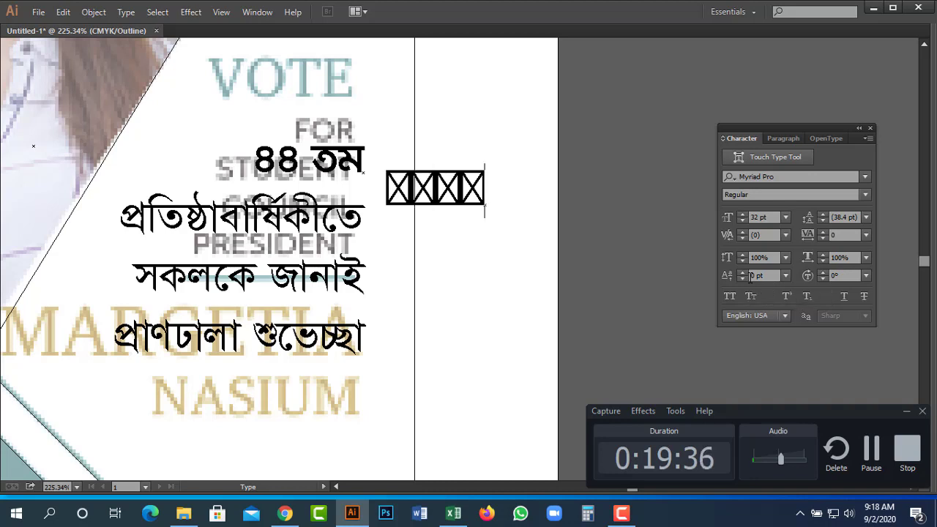
Set the new ৪৪তম text in Harappa Lipi Bold and move it further right.
key("ctrl+a")
left_click(813, 178)
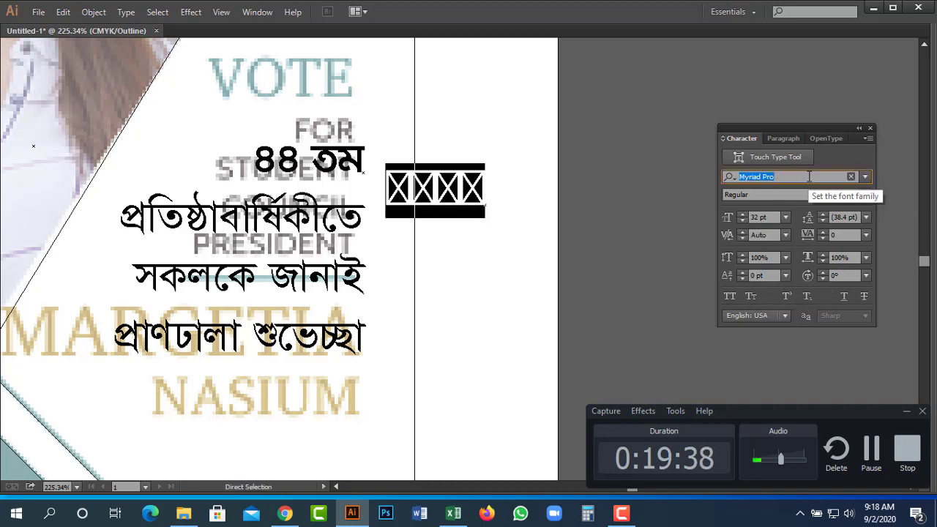
type("ক")
key("BackSpace")
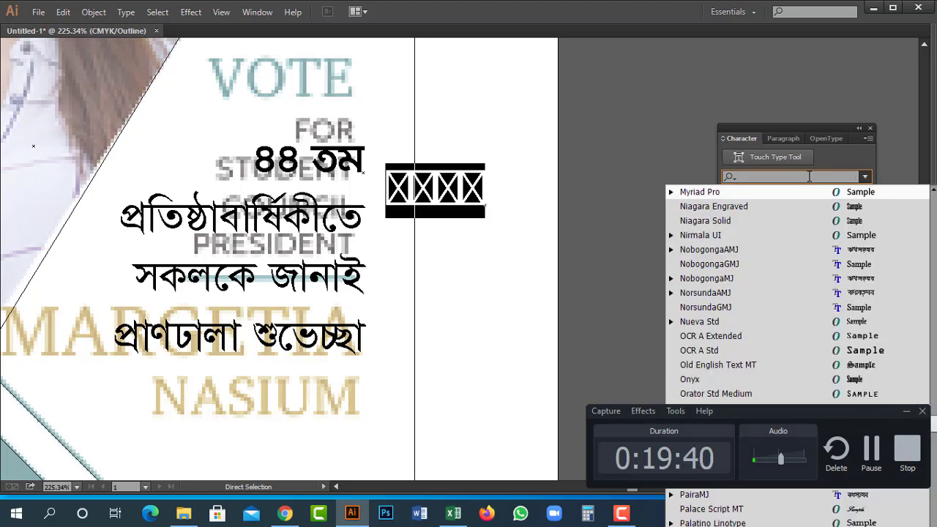
type("ha")
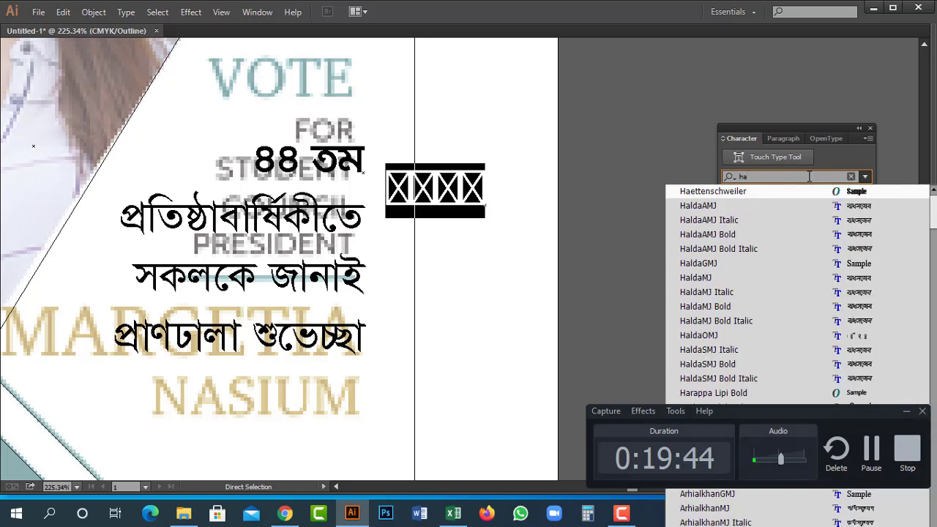
type("r")
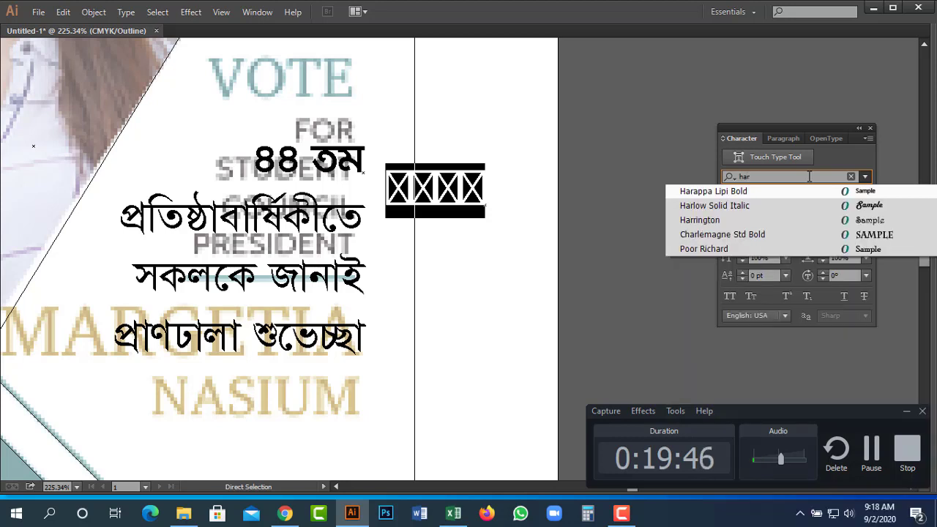
left_click(753, 192)
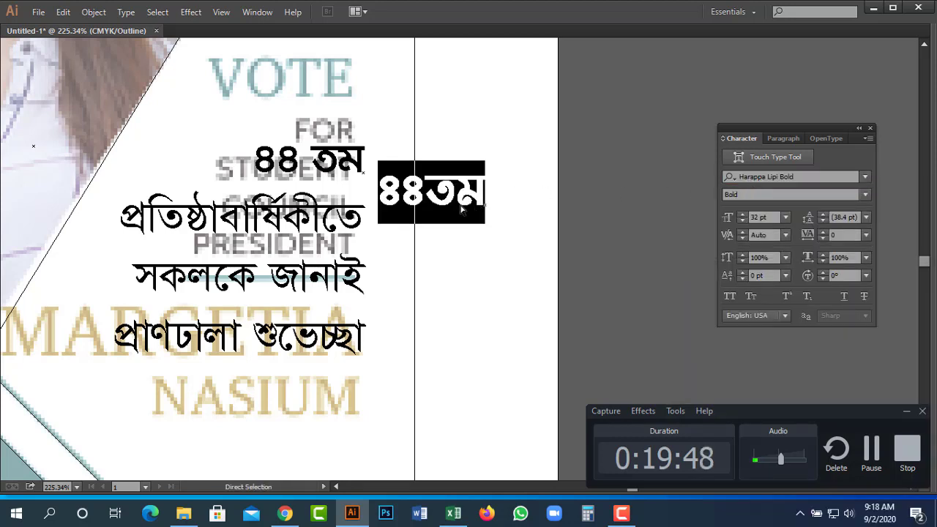
left_click_drag(399, 208, 502, 209)
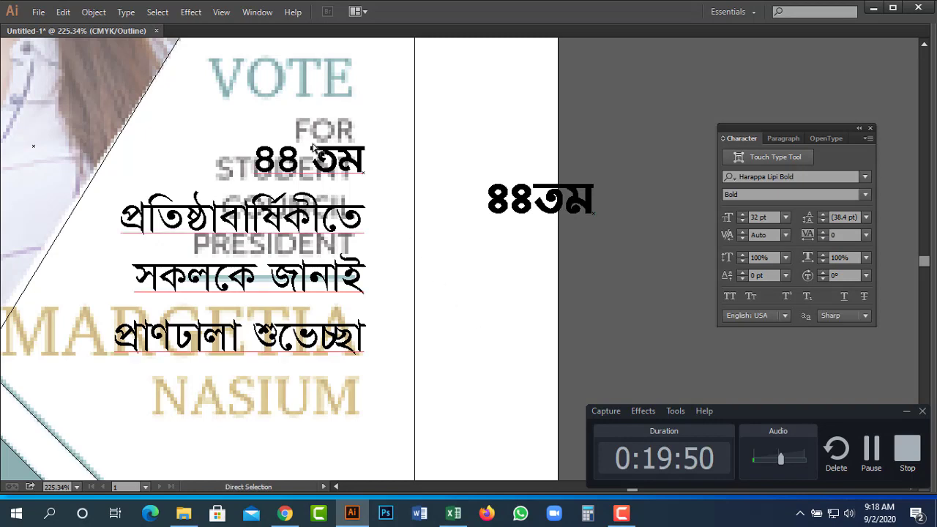
Delete the original ৪৪তম line from the greeting block.
key("t")
double_click(293, 160)
triple_click(293, 160)
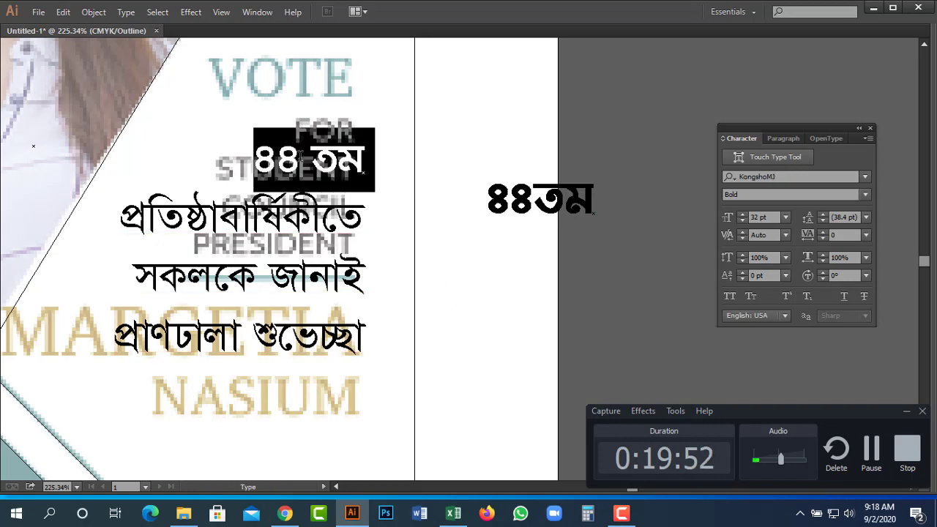
key("BackSpace")
Move the greeting block down and bring the new ৪৪তম up toward VOTE.
key("Escape")
key("a")
left_click_drag(310, 174, 310, 253)
left_click_drag(549, 213, 521, 151)
Enlarge the ৪৪ numerals two steps and position ৪৪তম over VOTE.
key("v")
key("t")
key("ctrl+shift+period")
key("ctrl+shift+period")
key("ctrl+shift+period")
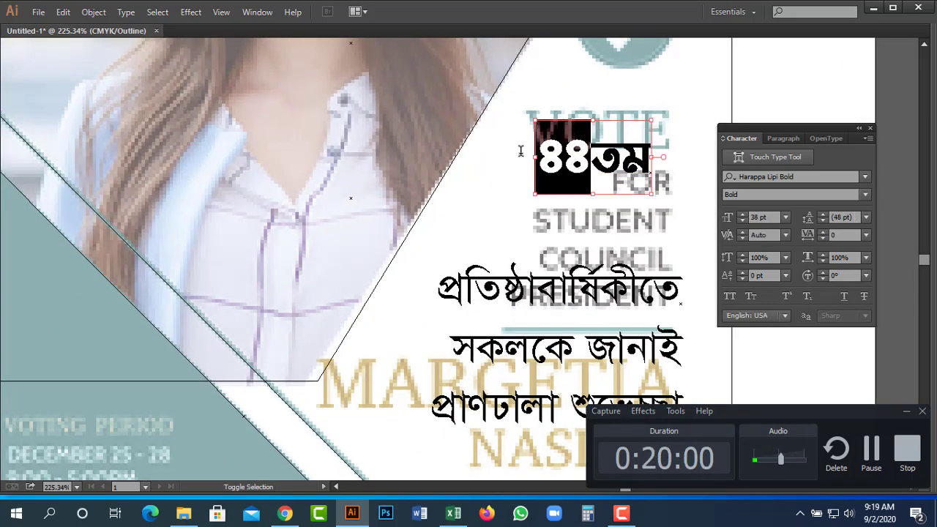
key("ctrl+shift+period")
key("ctrl+shift+period")
key("ctrl+shift+period")
key("ctrl+shift+period")
key("ctrl+shift+period")
key("ctrl+shift+period")
key("ctrl+shift+period")
key("ctrl+shift+period")
key("ctrl+shift+period")
key("ctrl+shift+period")
key("ctrl+shift+period")
key("ctrl+shift+period")
key("ctrl+shift+period")
key("ctrl+shift+period")
key("ctrl+shift+period")
key("ctrl+shift+period")
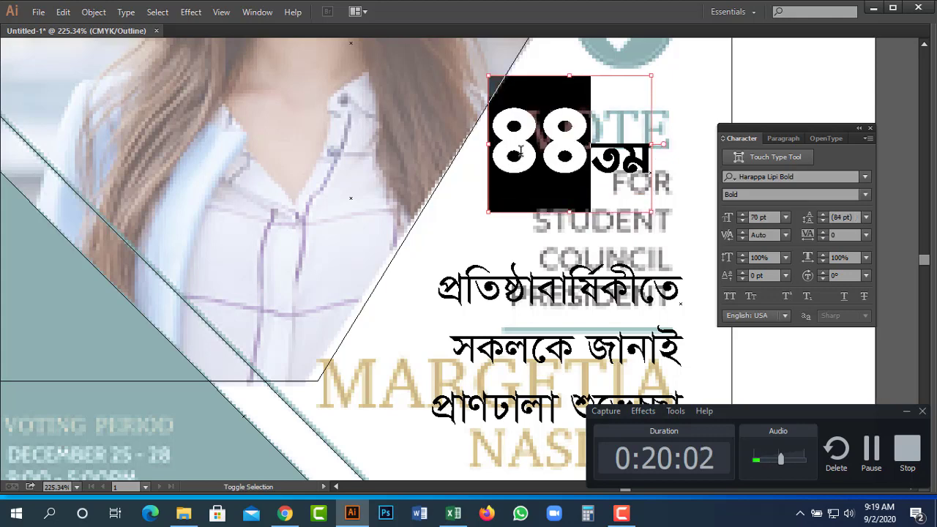
left_click_drag(572, 194, 610, 221)
key("Tab")
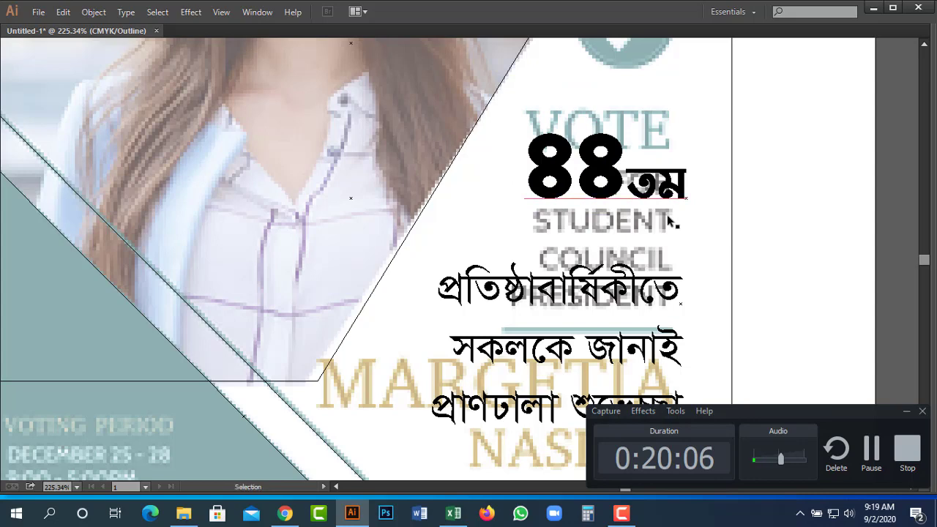
left_click_drag(633, 188, 648, 176)
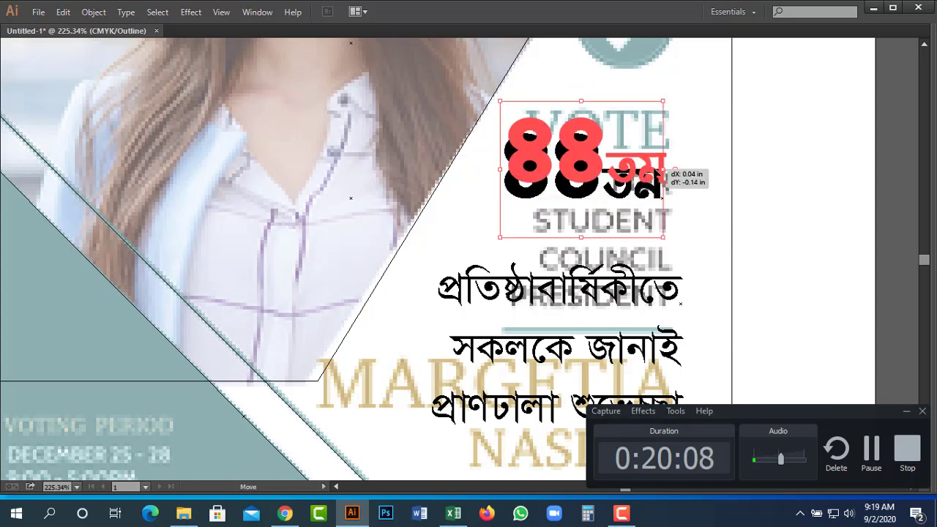
Move the greeting block up and delete its first line, প্রতিষ্ঠাবার্ষিকীতে.
key("ctrl+shift+a")
key("z")
left_click(585, 212, "alt")
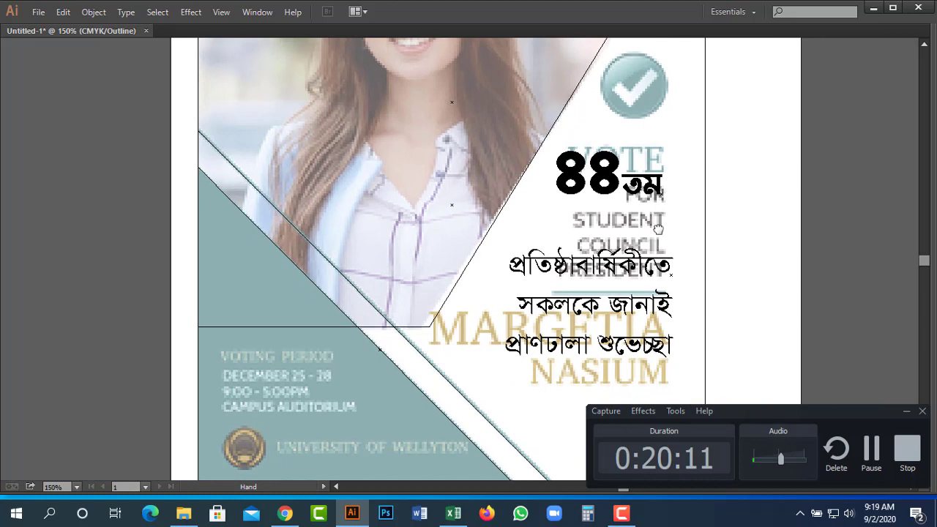
left_click_drag(659, 229, 541, 173)
left_click_drag(532, 211, 502, 187)
key("v")
key("Delete")
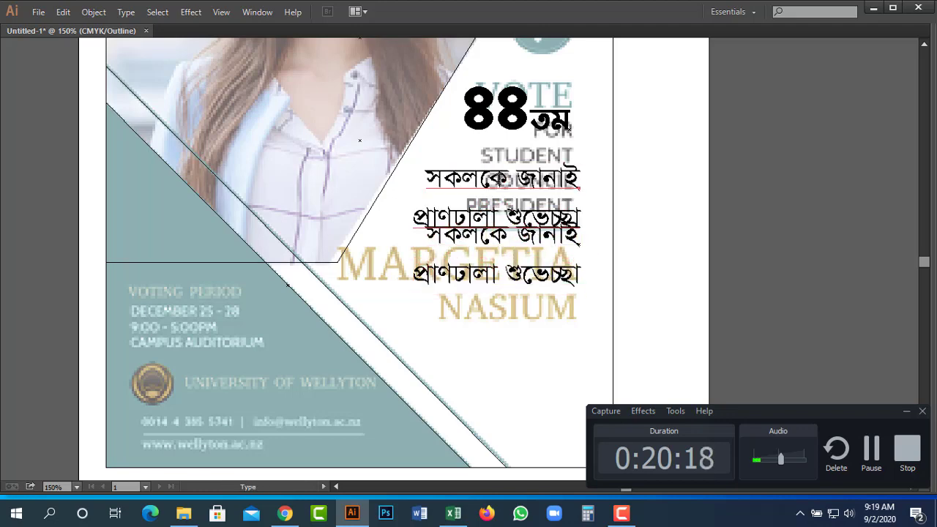
Paste প্রতিষ্ঠাবার্ষিকীতে back as its own line in Shorif Ador ANSI V2, about 2.35 in wide.
type("প্রতিষ্ঠাবার্ষিকীতে")
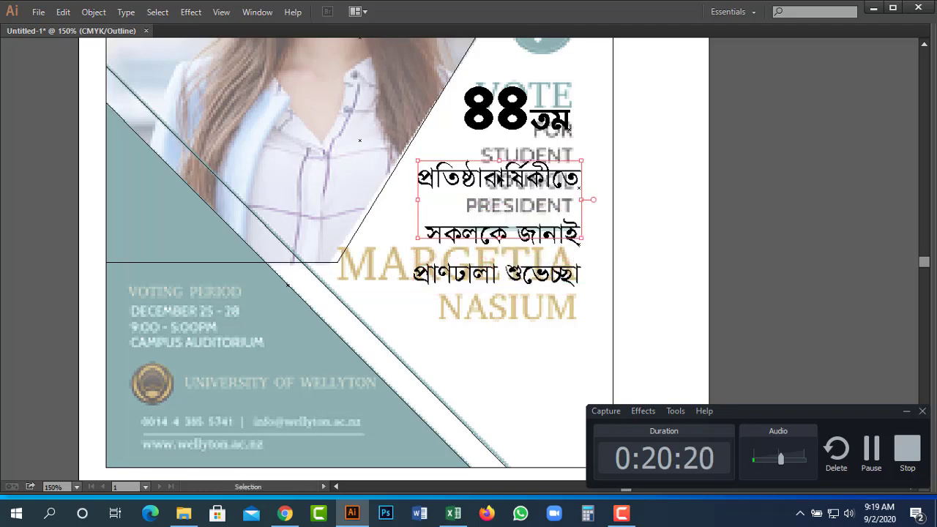
key("Escape")
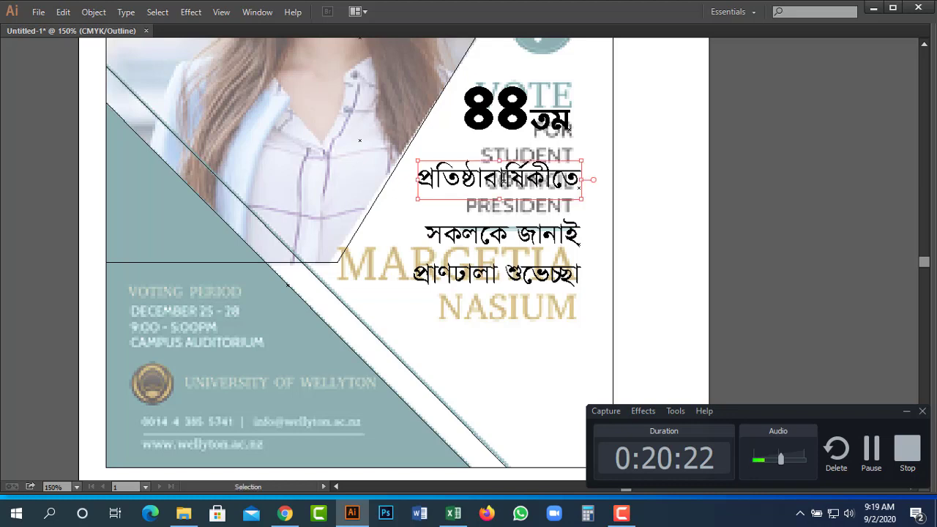
key("ctrl+t")
key("t")
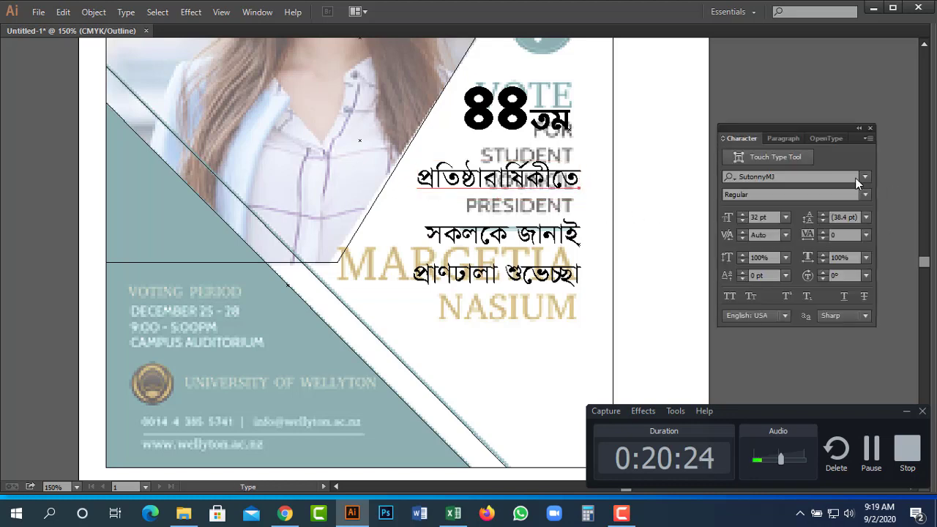
left_click(866, 176)
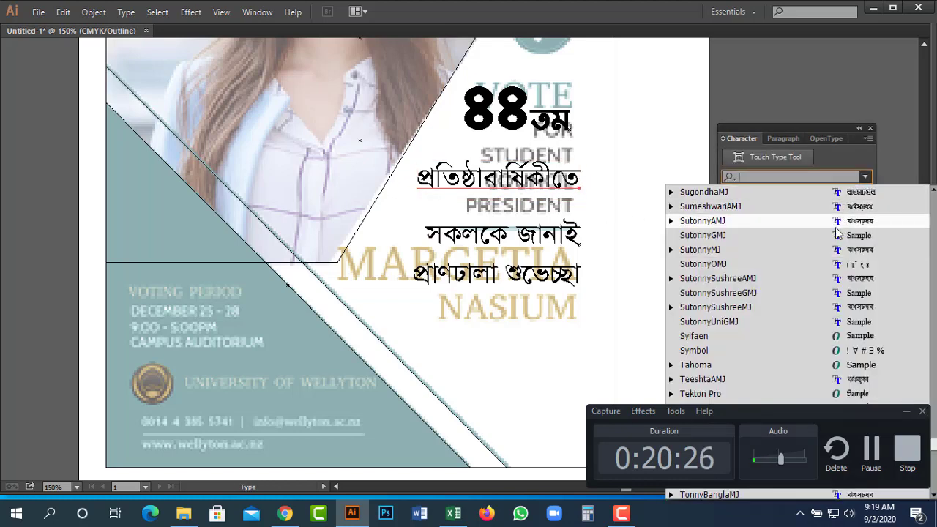
type("s")
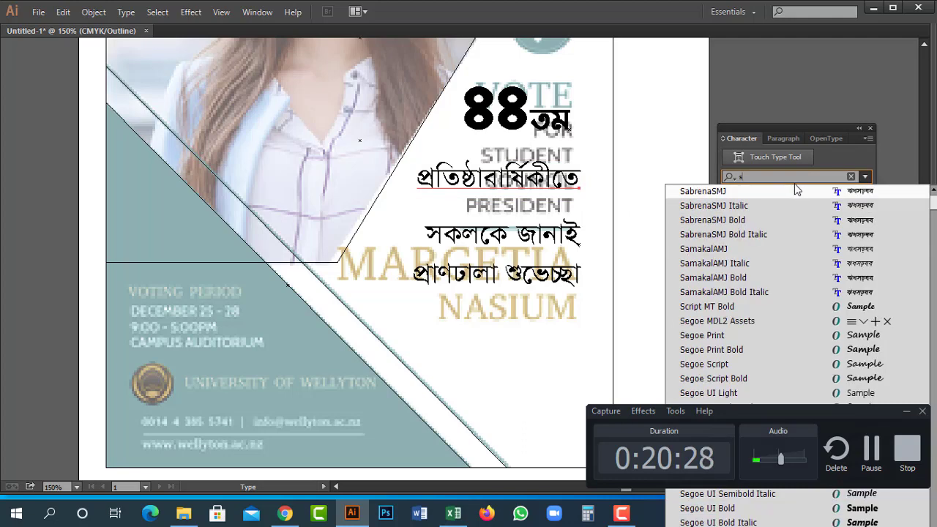
type("o")
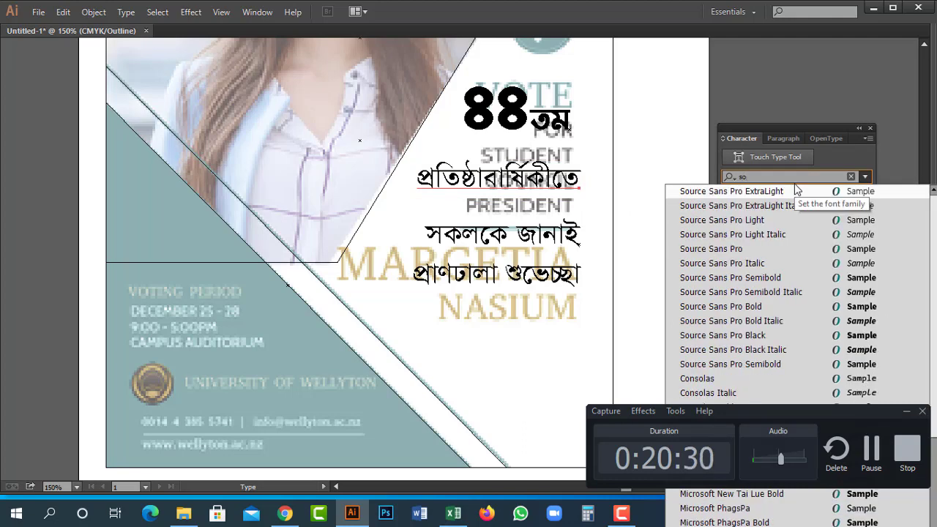
scroll(792, 277, "down", 3)
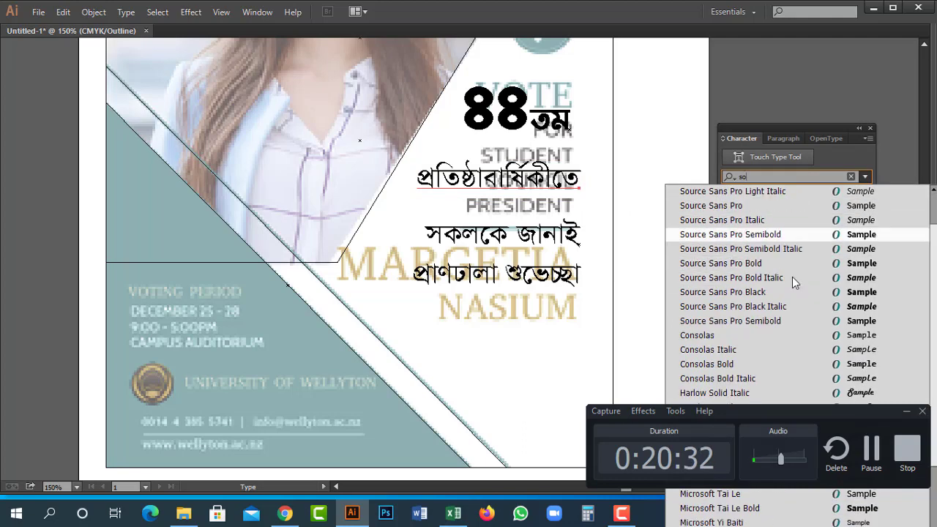
scroll(792, 274, "up", 3)
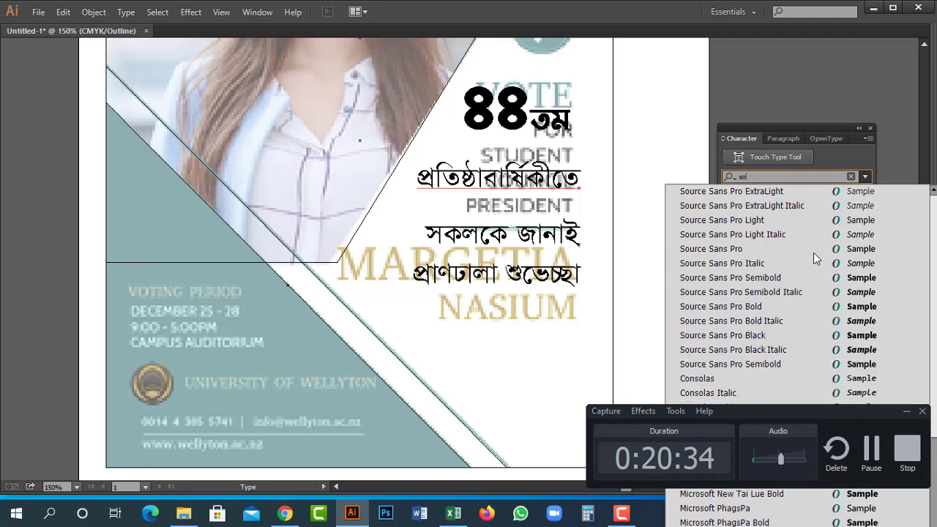
key("BackSpace")
type("h")
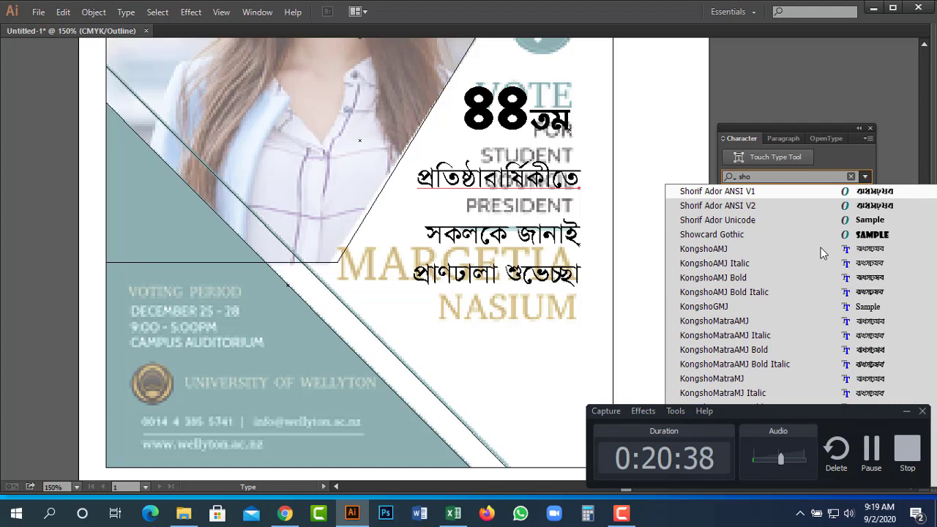
left_click(801, 205)
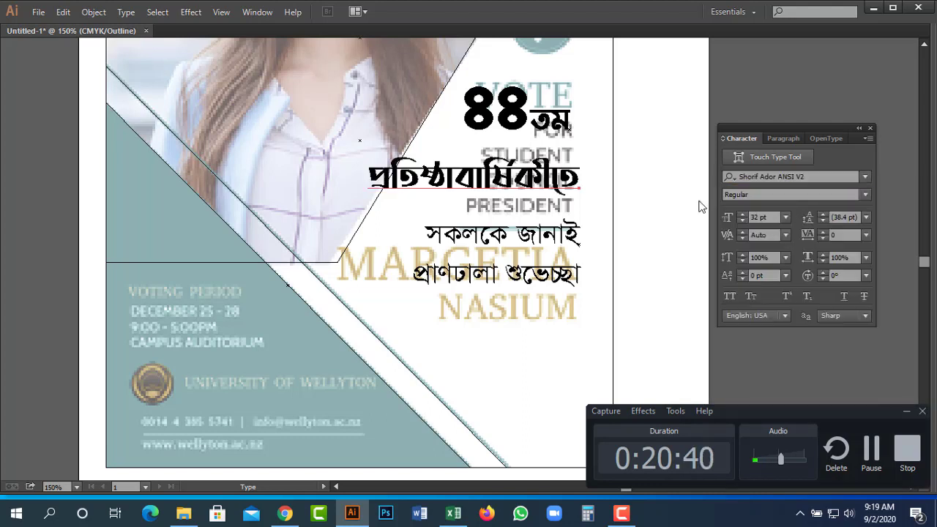
key("Escape")
left_click_drag(369, 199, 413, 209)
Make the সকলকে জানাই line bold.
key("t")
triple_click(492, 250)
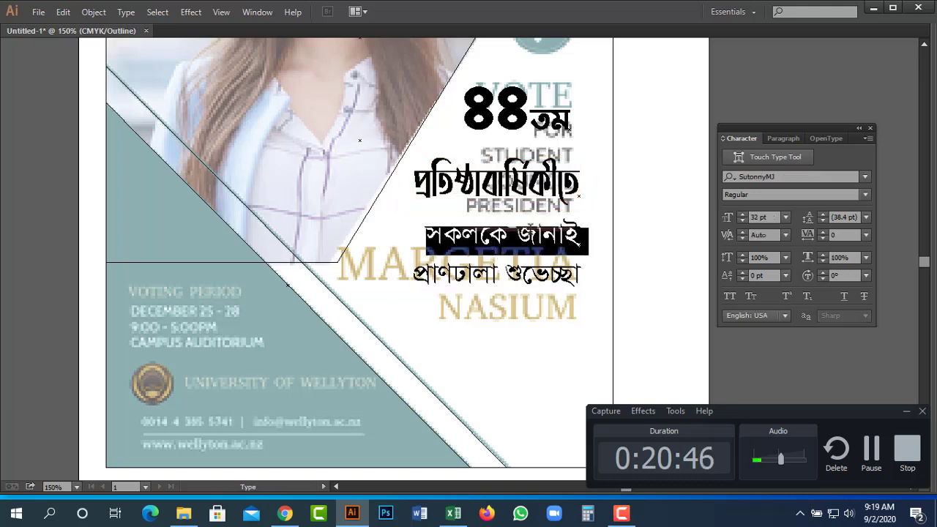
left_click(865, 196)
left_click(798, 239)
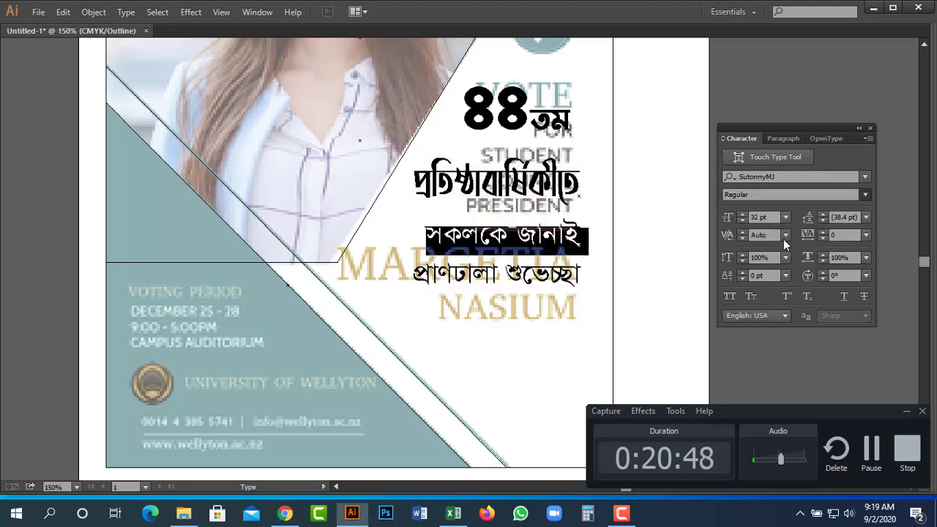
Rebuild প্রাণঢালা শুভেচ্ছা as a two-line copy of the heading below সকলকে জানাই.
left_click(503, 281)
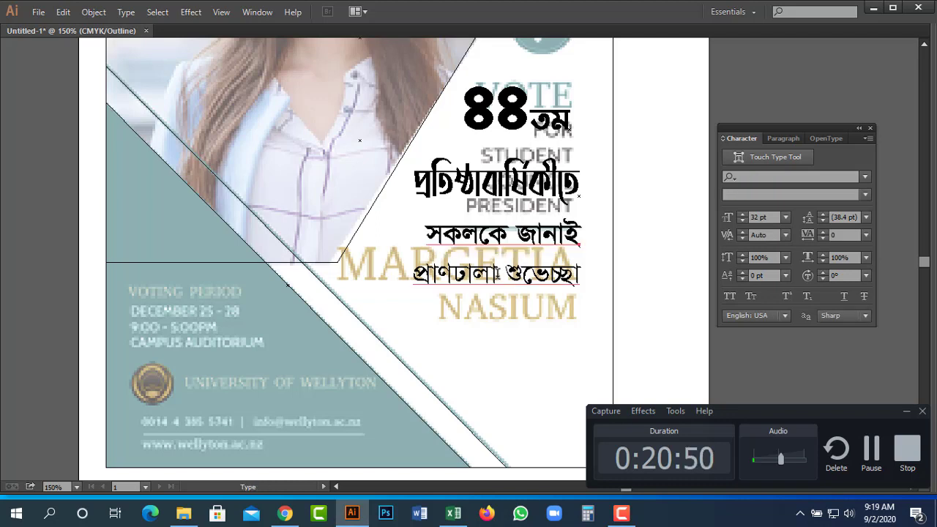
triple_click(502, 281)
key("Delete")
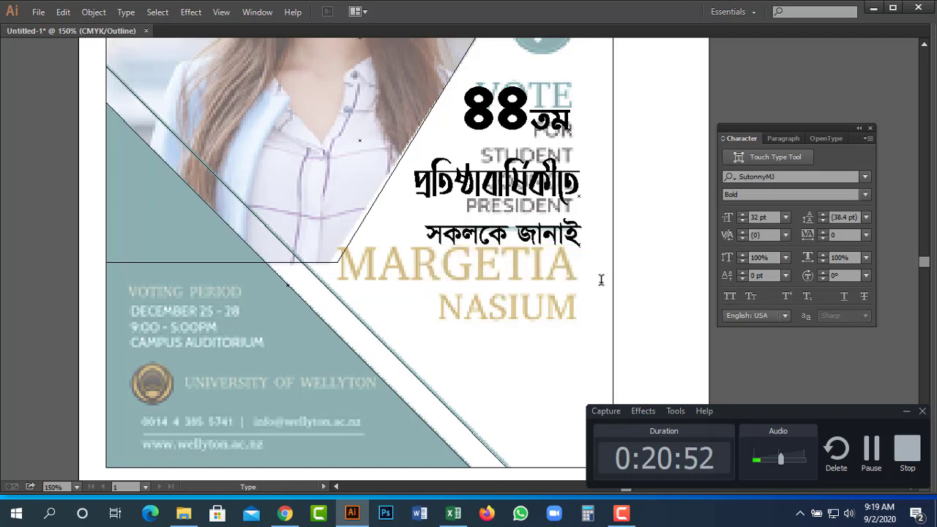
left_click_drag(511, 195, 514, 308)
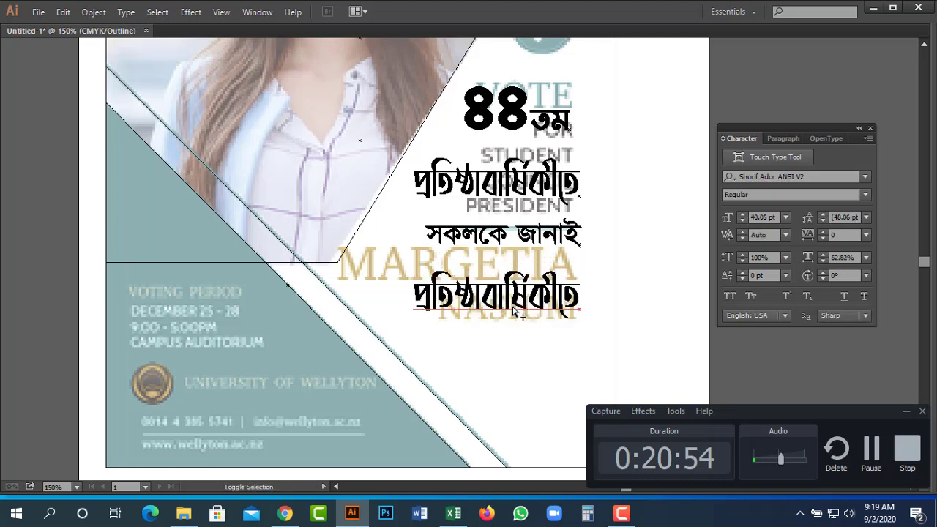
double_click(514, 307)
type("প্রাণঢালা শুভেচ্ছা")
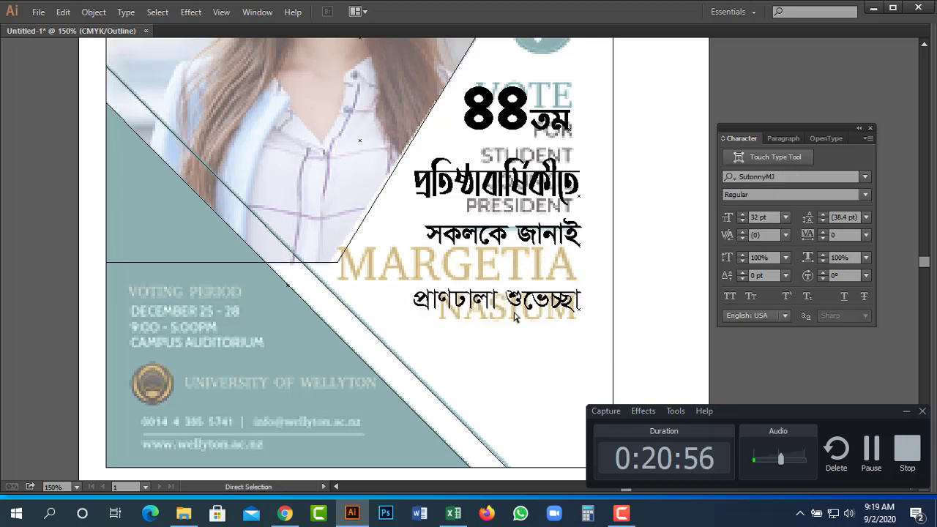
left_click(500, 306)
key("Return")
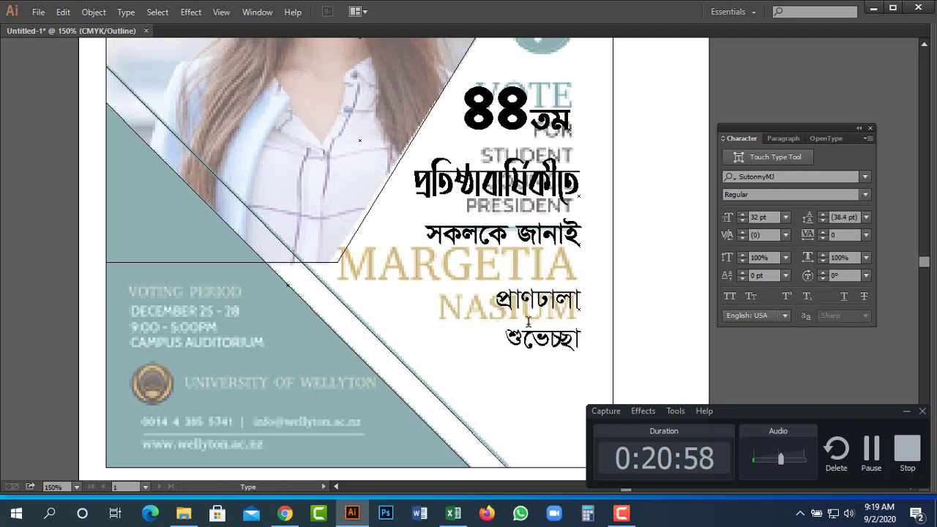
Apply the heading's bold text style to the two-line greeting with the Eyedropper.
key("i")
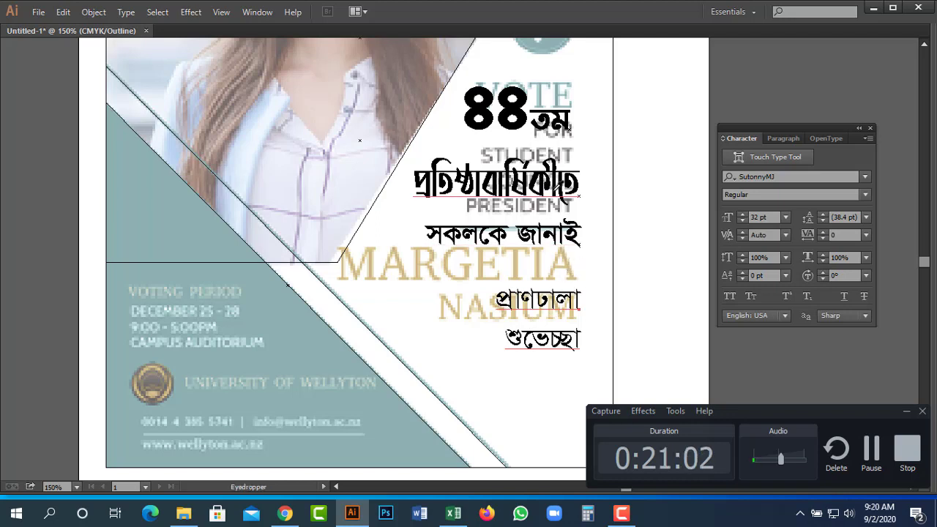
key("v")
left_click(576, 316)
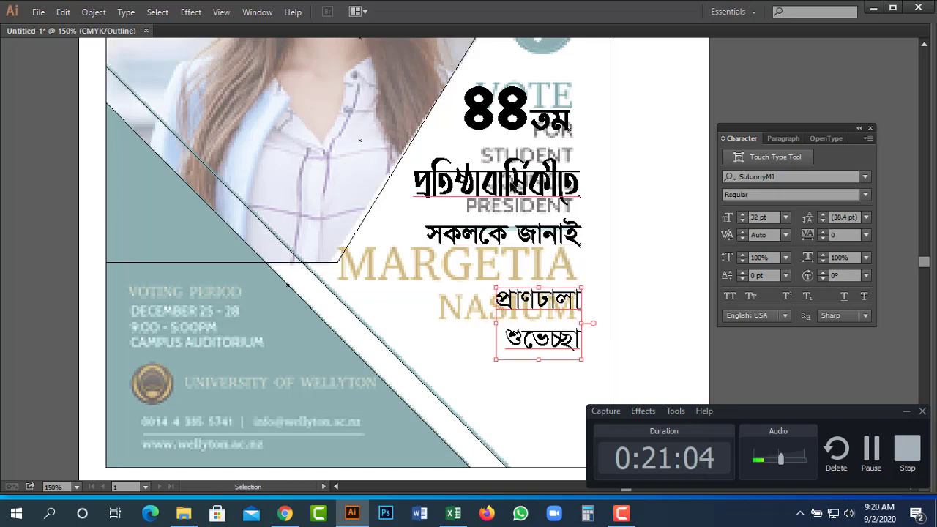
key("ctrl+y")
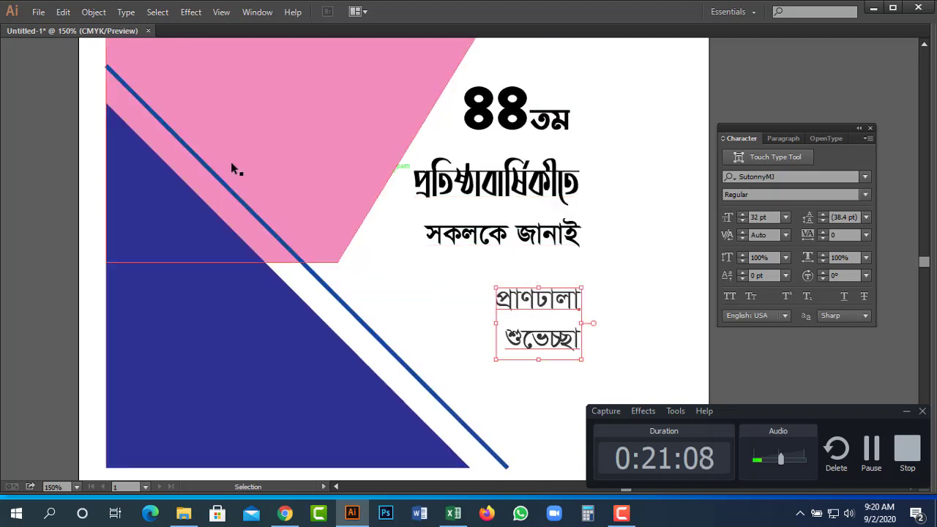
key("Tab")
left_click(26, 259)
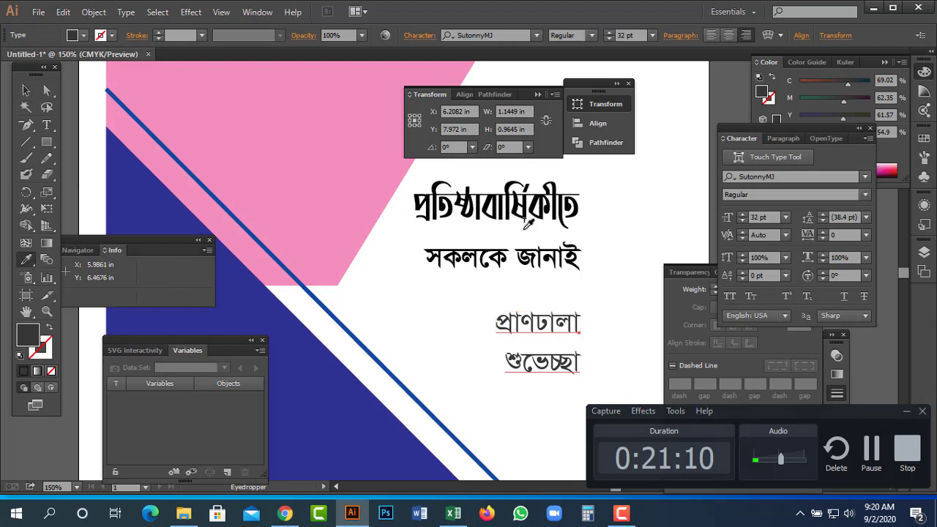
key("Tab")
left_click(522, 184)
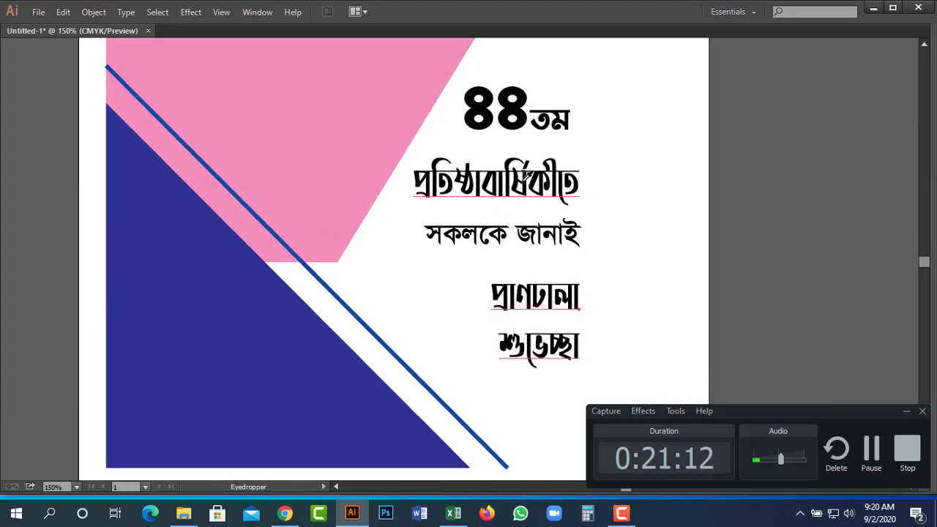
Reset the greeting's horizontal scale and enlarge the word প্রাণঢালা.
key("a")
key("ctrl+shift+x")
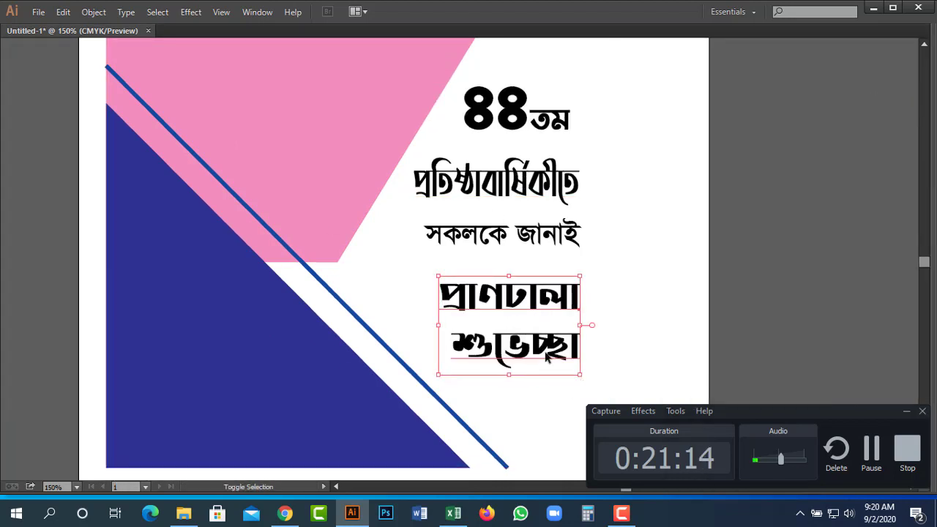
double_click(526, 310)
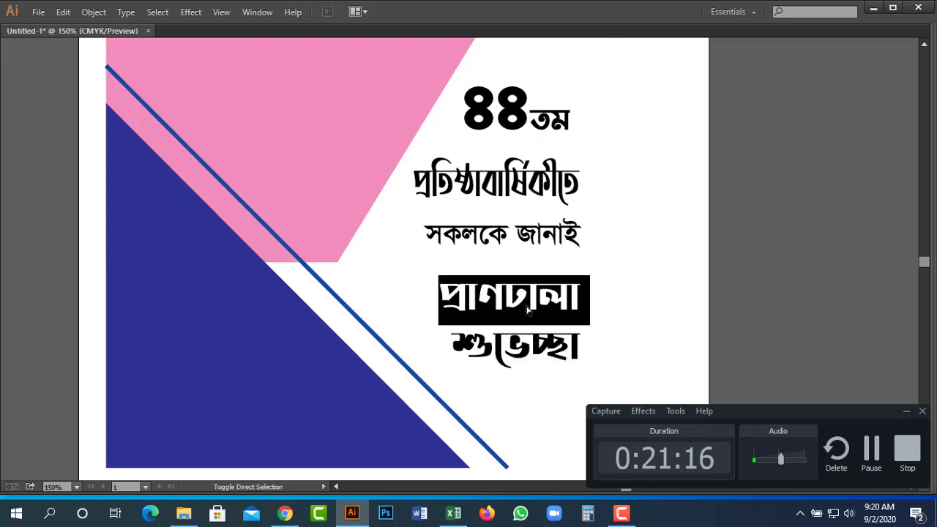
key("ctrl+shift+period")
key("ctrl+shift+period")
key("ctrl+shift+period")
key("ctrl+shift+period")
key("ctrl+shift+period")
key("ctrl+shift+period")
key("ctrl+shift+period")
key("ctrl+shift+period")
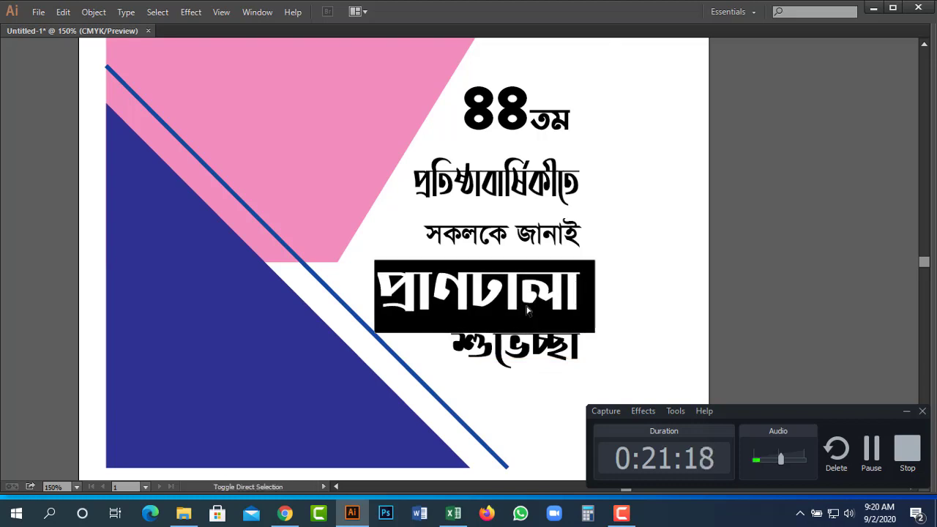
key("ctrl+shift+comma")
key("ctrl+shift+comma")
key("ctrl+shift+comma")
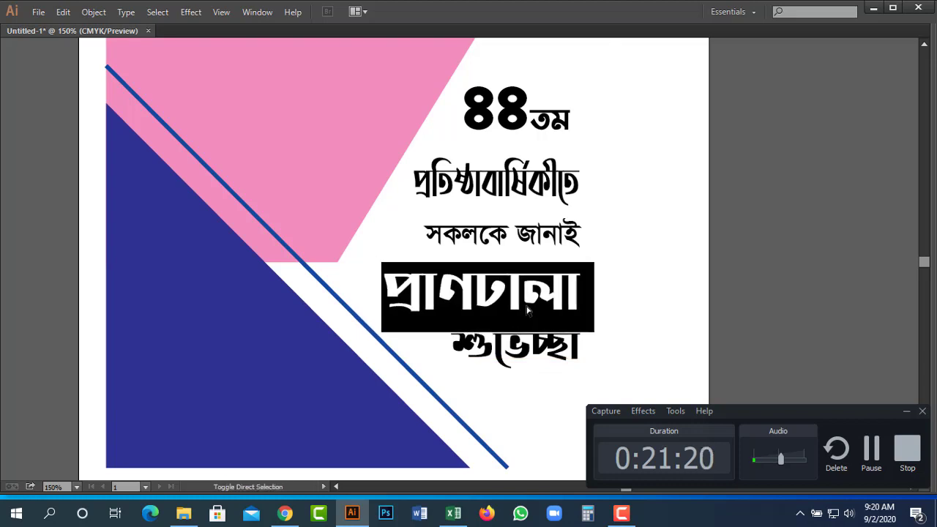
key("Escape")
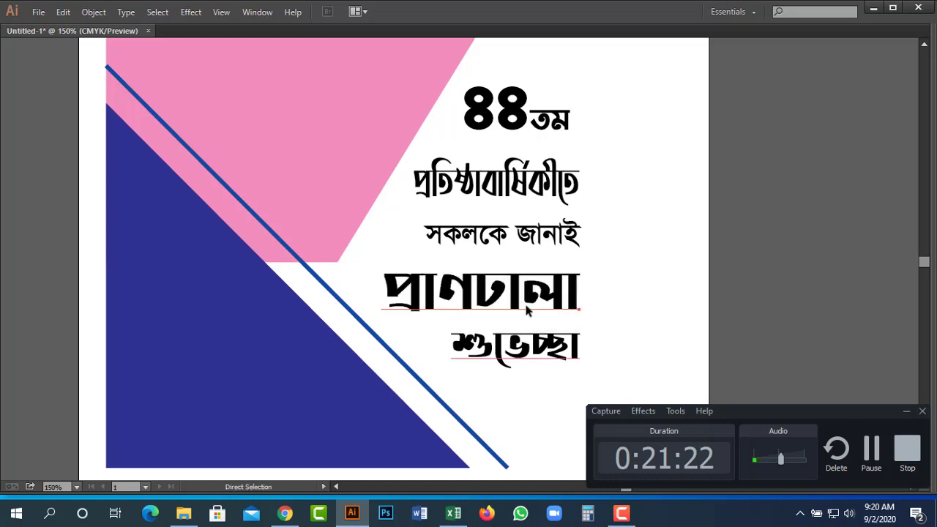
key("ctrl")
Move the greeting lines up and stretch সকলকে জানাই wider to the left.
left_click_drag(522, 300, 522, 291)
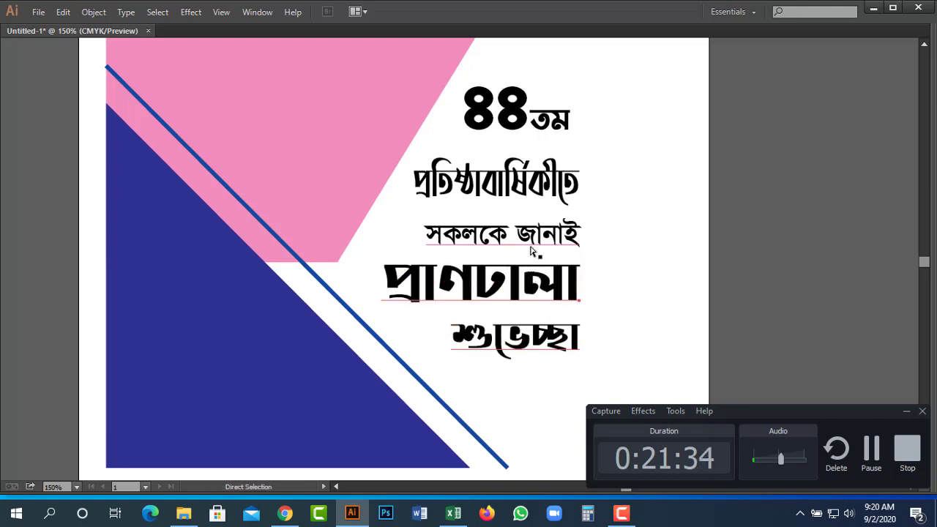
mouse_move(540, 242)
left_mouse_down()
mouse_move(540, 231)
mouse_move(540, 244)
left_mouse_up()
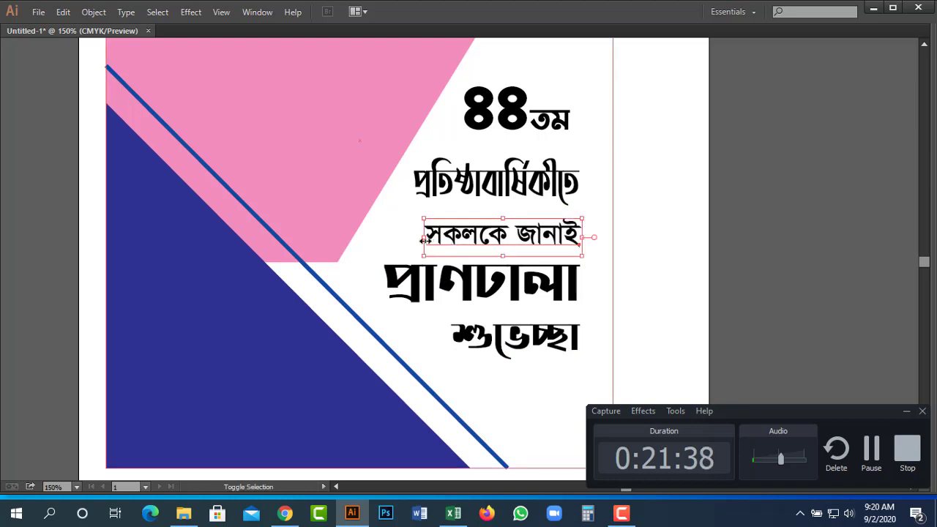
left_click_drag(424, 236, 399, 240)
left_click(659, 288)
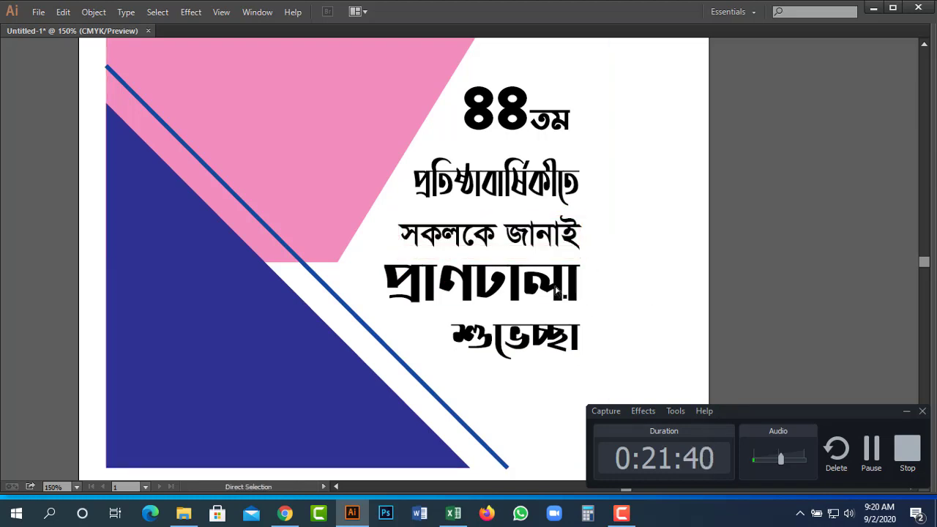
key("ctrl+space")
In Outline view, copy the two-line greeting to the poster's lower left.
left_click(535, 165, "ctrl+alt")
left_click(420, 278, "ctrl+alt")
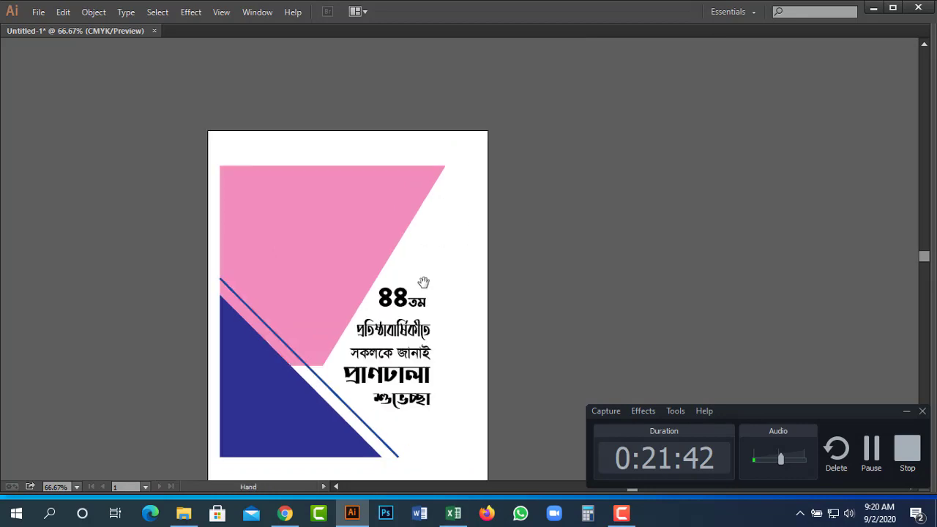
left_click_drag(540, 332, 694, 268)
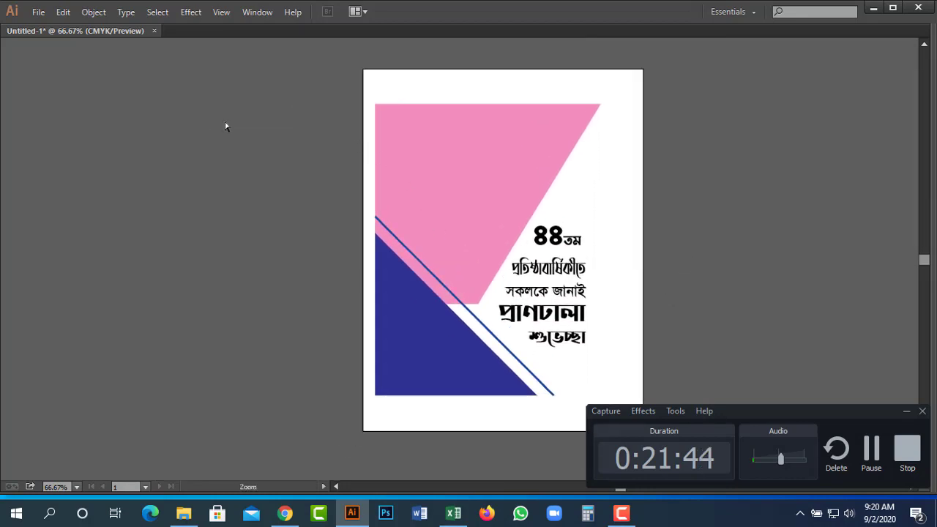
left_click_drag(226, 127, 759, 335)
left_click_drag(722, 272, 835, 200)
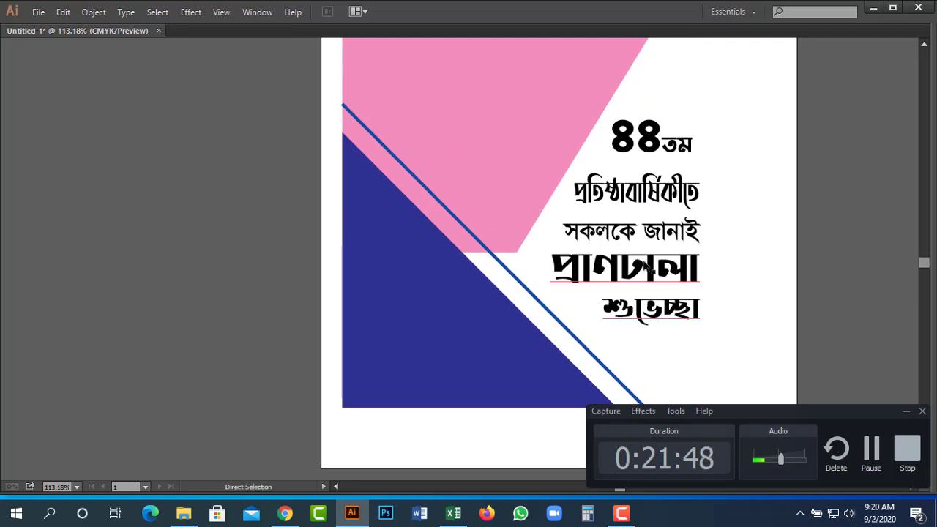
key("ctrl+y")
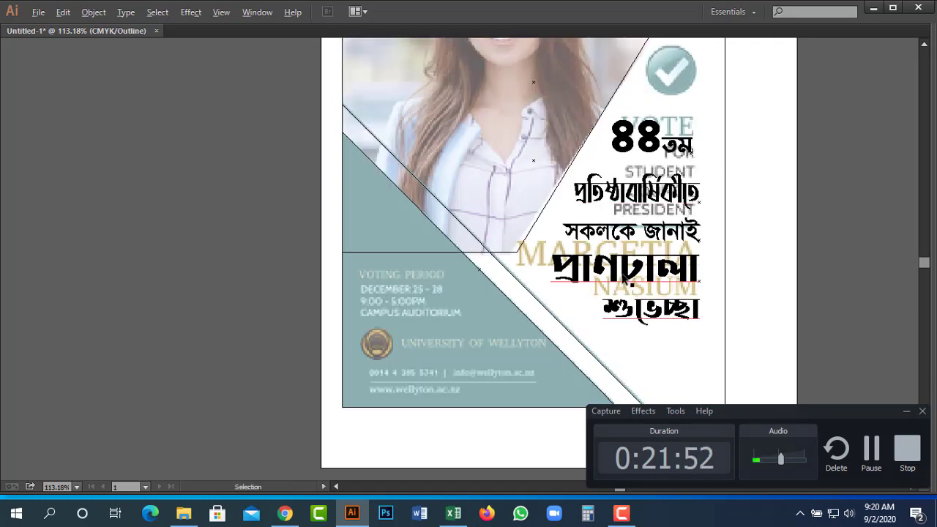
left_click_drag(640, 276, 398, 346)
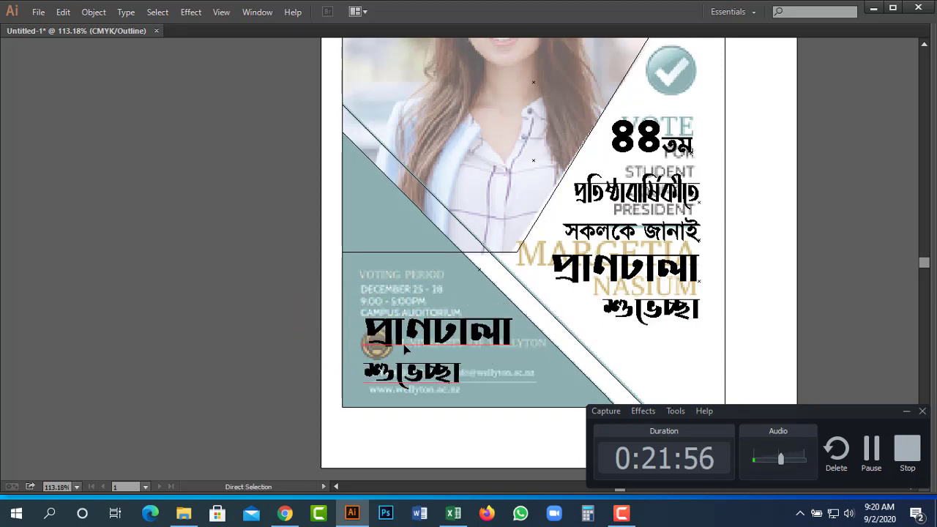
Replace the copied greeting with a person's name and ইউনিয়ন সভাপতি on the line below.
double_click(432, 336)
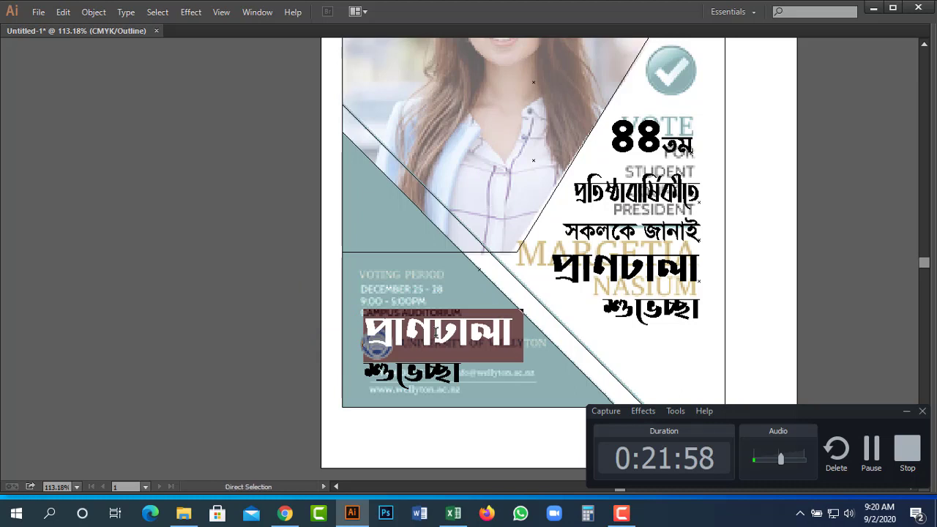
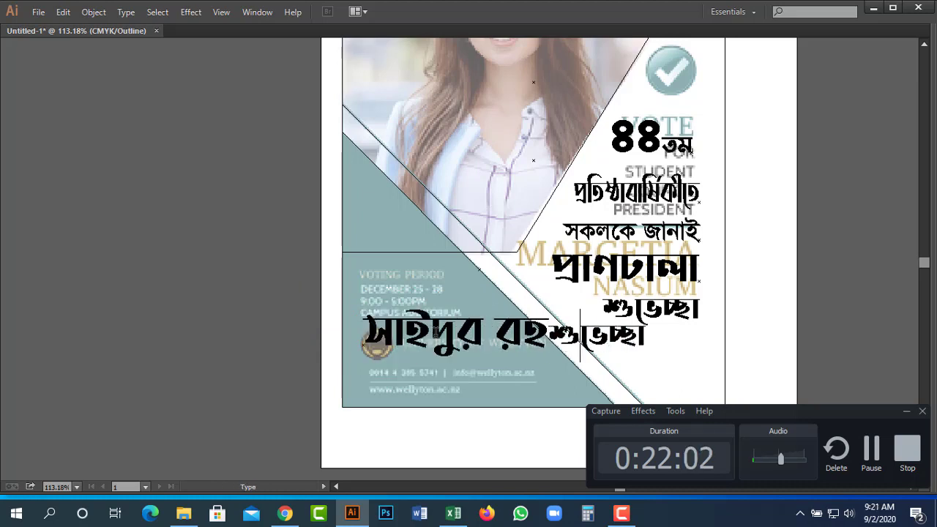
key("Return")
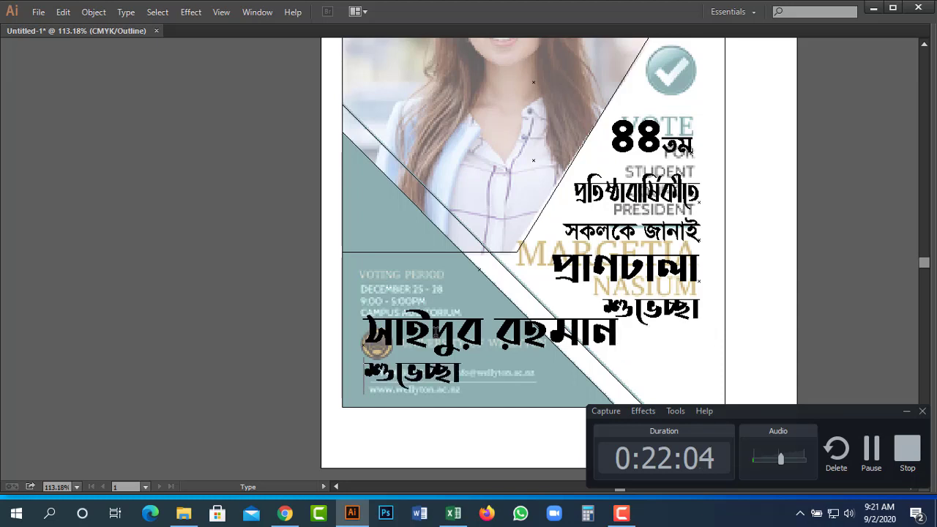
key("shift+End")
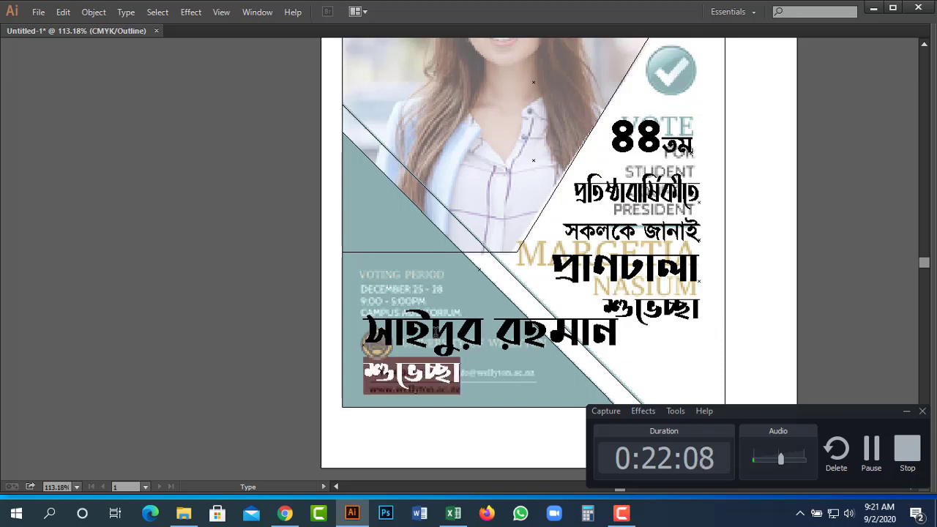
type("ম")
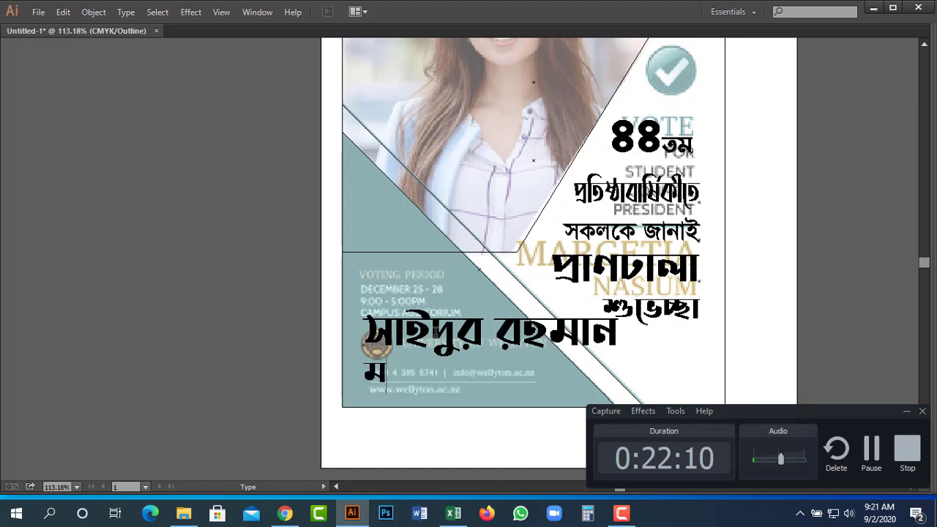
type("নে")
key("BackSpace")
key("BackSpace")
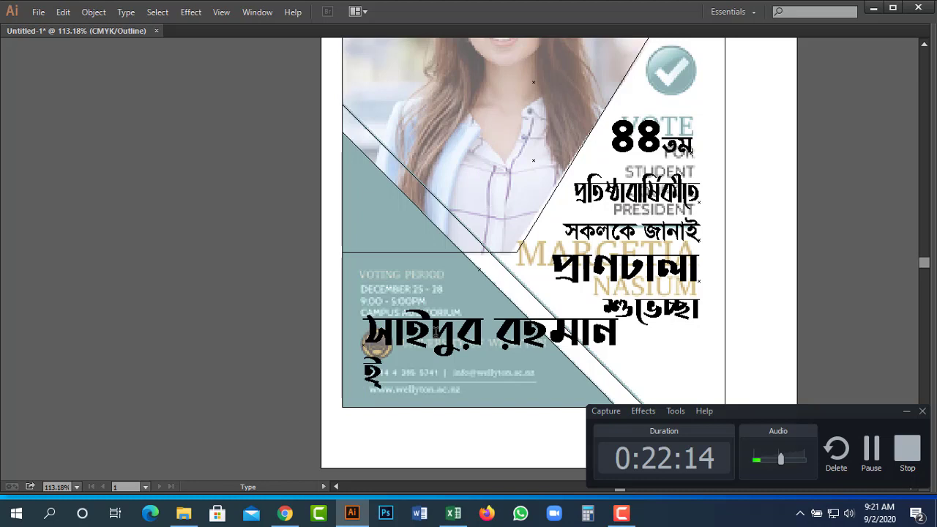
type("উনিয়")
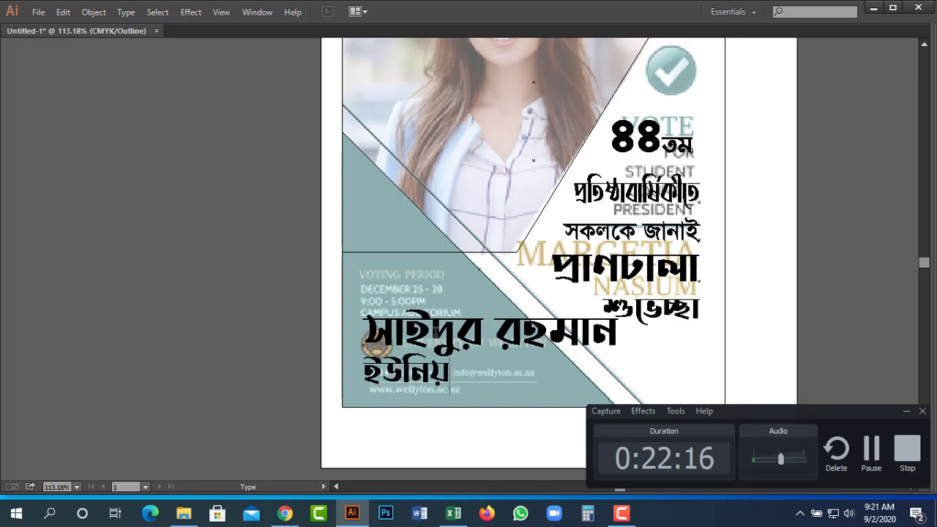
type("ন সভাপতি")
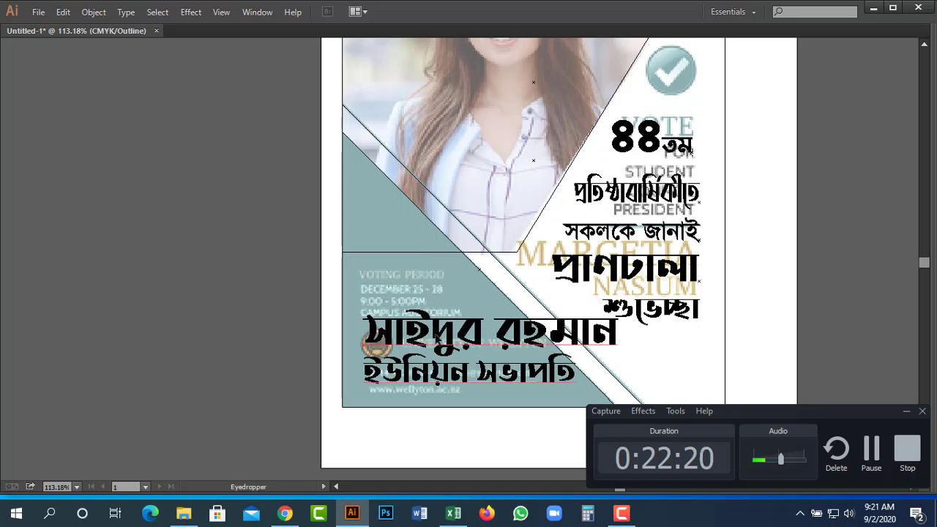
key("Escape")
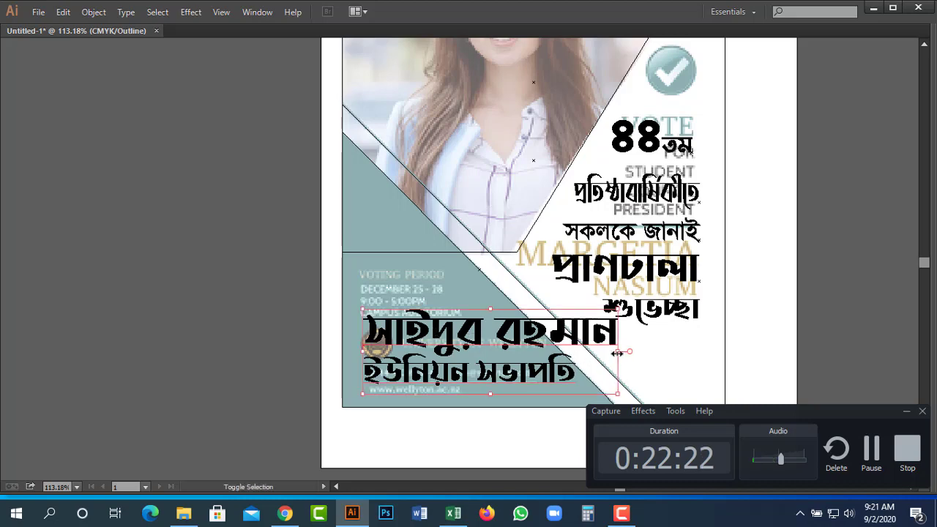
Narrow the name and title block and nudge it into position.
left_click_drag(618, 351, 534, 356)
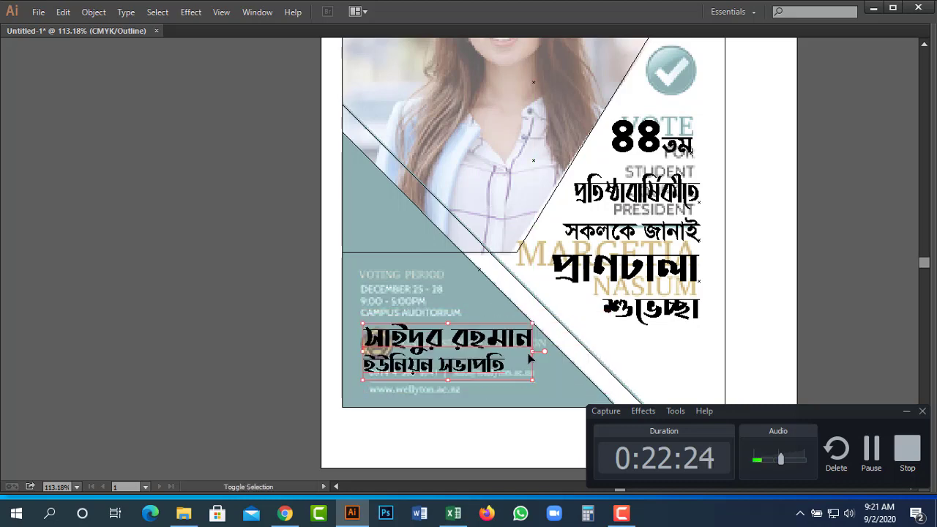
key("a")
key("ctrl+y")
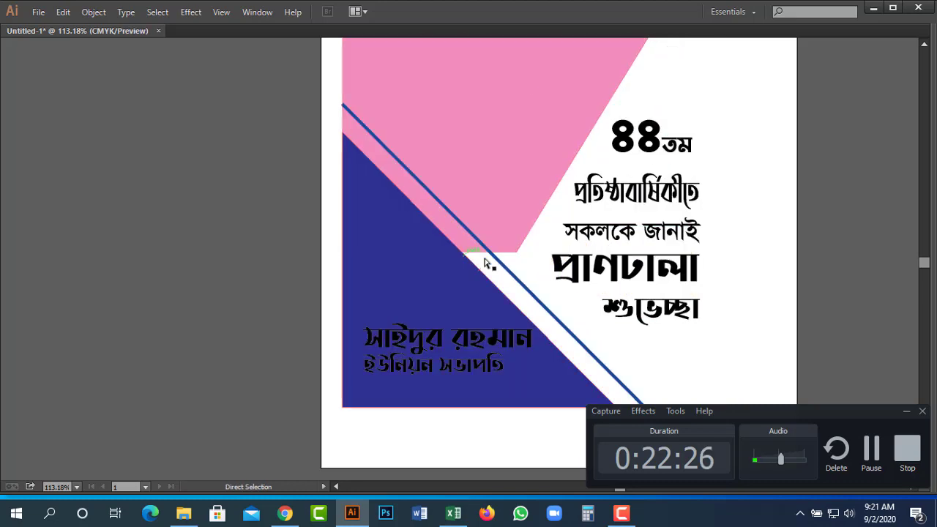
left_click_drag(587, 301, 656, 327)
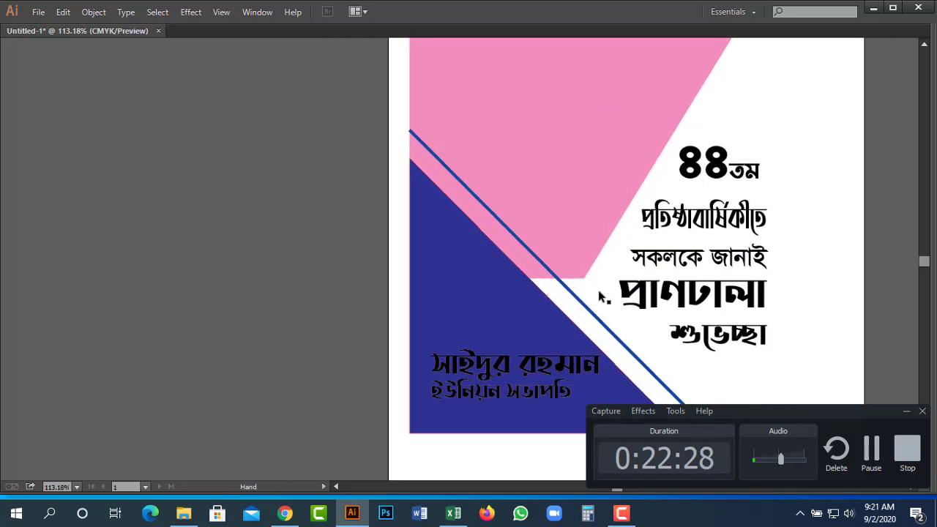
key("ctrl+y")
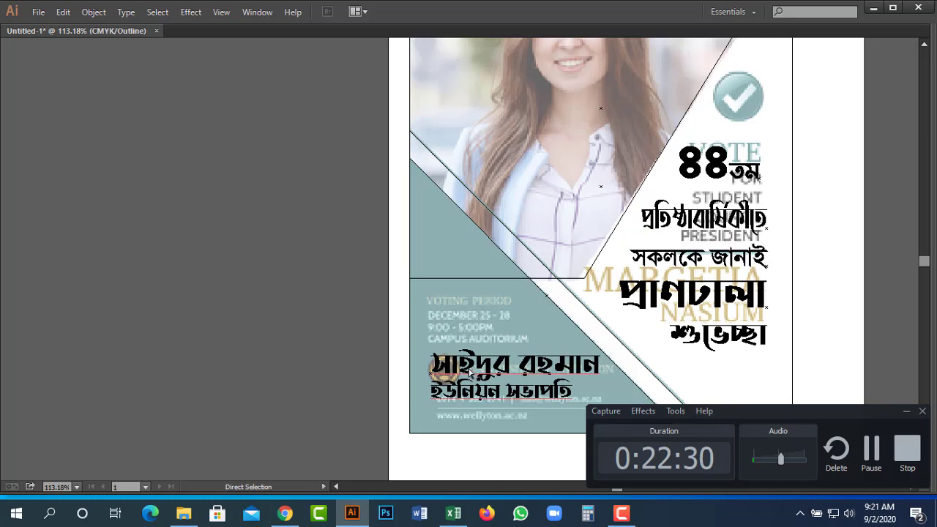
left_click_drag(483, 372, 473, 375)
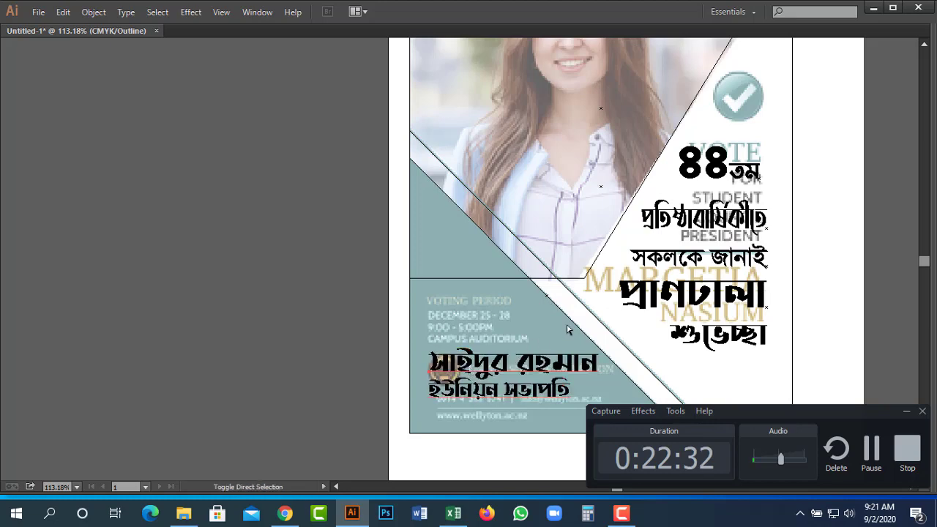
left_click_drag(334, 191, 242, 165)
Draw a small black circle above the name.
key("l")
key("ctrl+y")
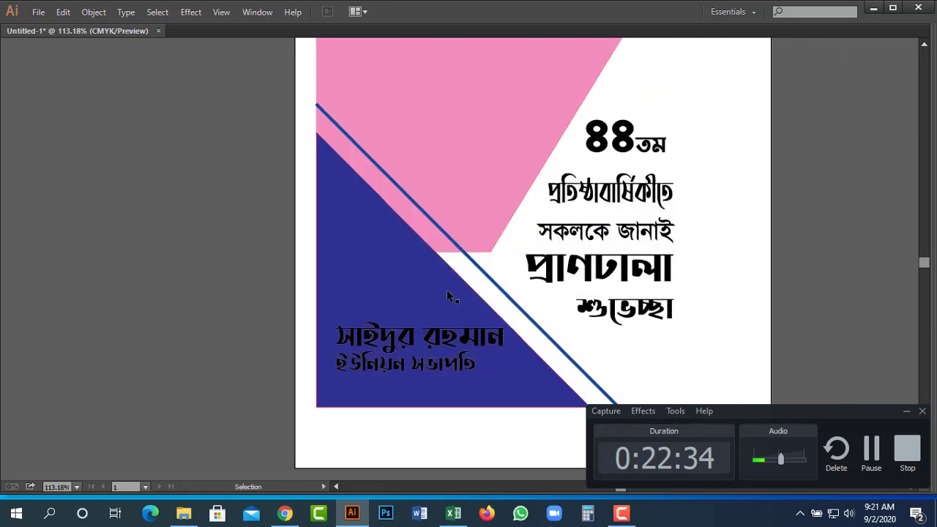
left_click_drag(349, 295, 419, 314)
Add a third circle, copy the row upward, and copy one circle above as the peak.
key("ctrl+d")
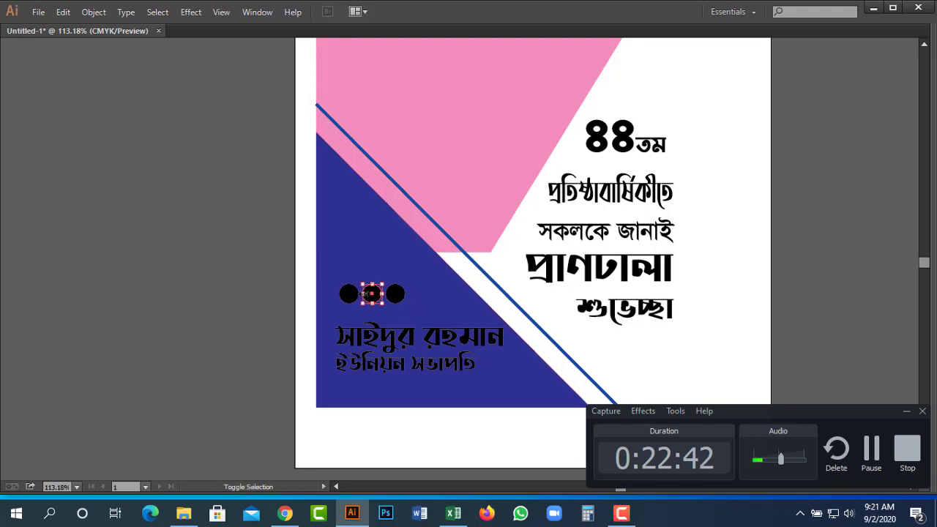
left_click_drag(355, 297, 355, 278)
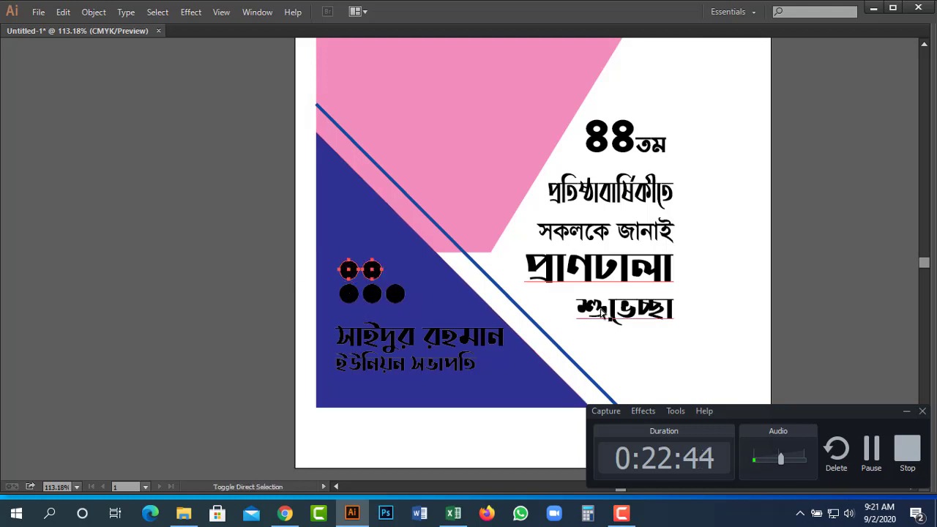
left_click(235, 246)
left_click_drag(232, 227, 420, 318)
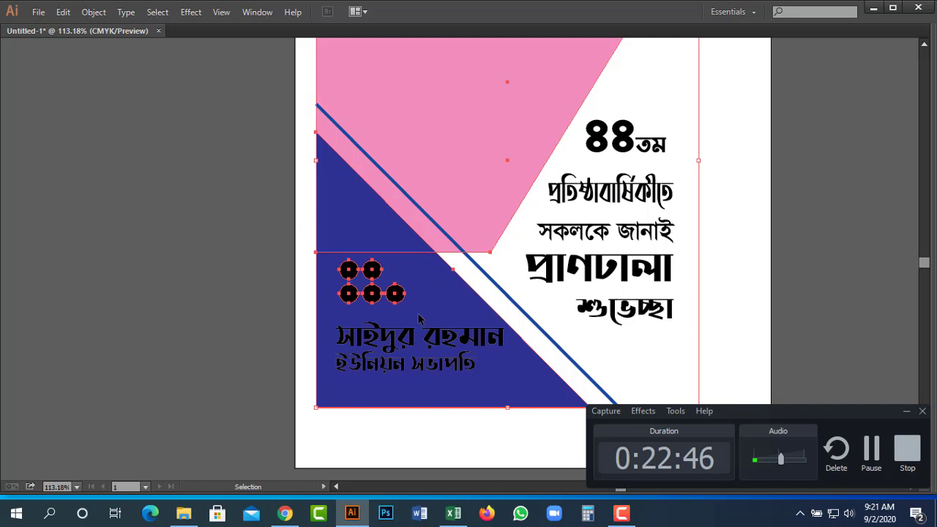
key("ctrl+shift+a")
key("a")
left_click_drag(348, 270, 349, 246)
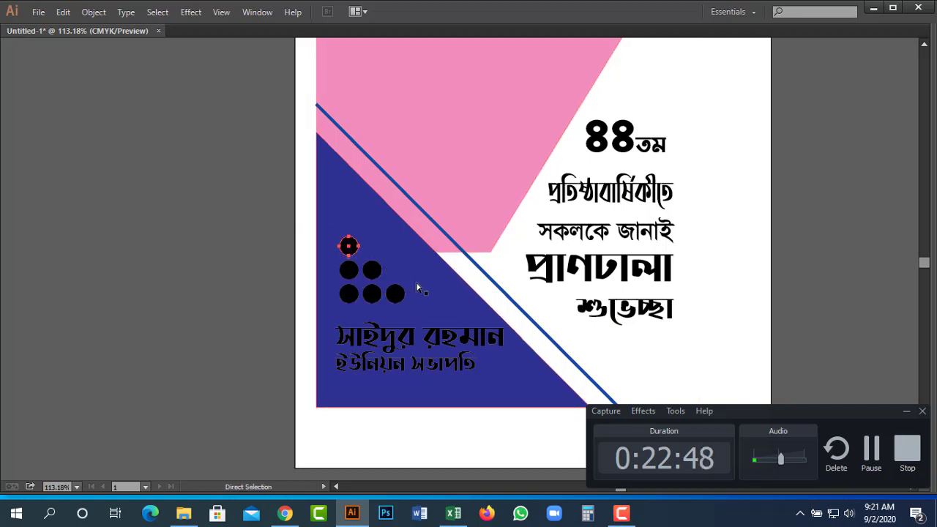
Select all six circles, leaving the background shapes out of the selection.
key("ctrl+shift+a")
key("v")
left_click_drag(189, 317, 165, 289)
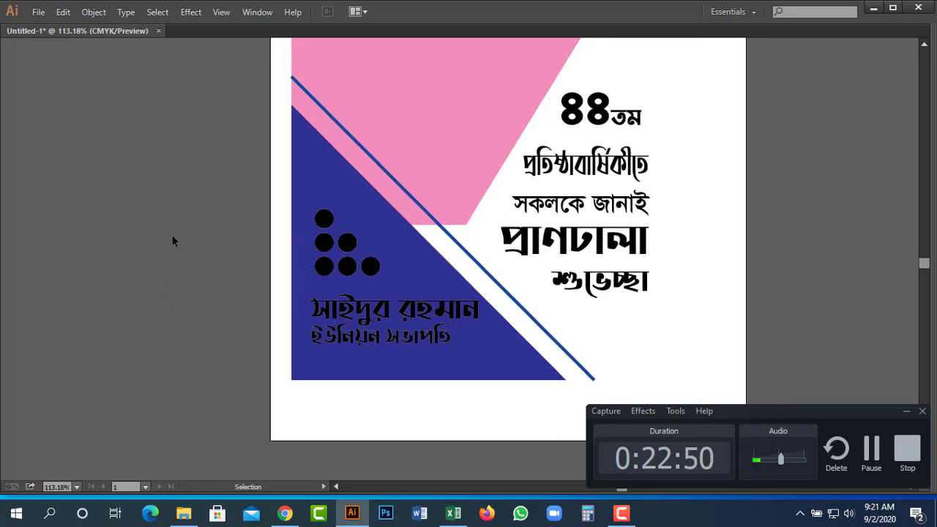
left_click_drag(262, 206, 397, 295)
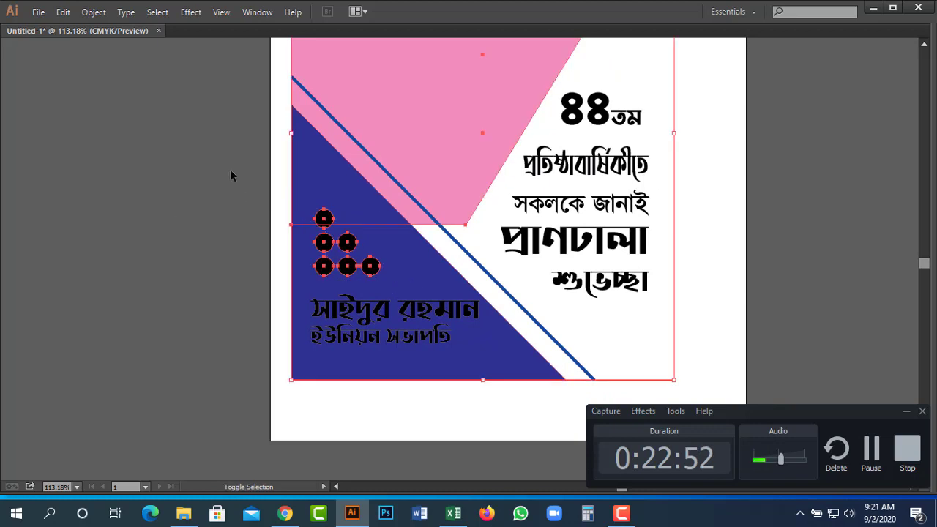
left_click_drag(231, 176, 344, 228)
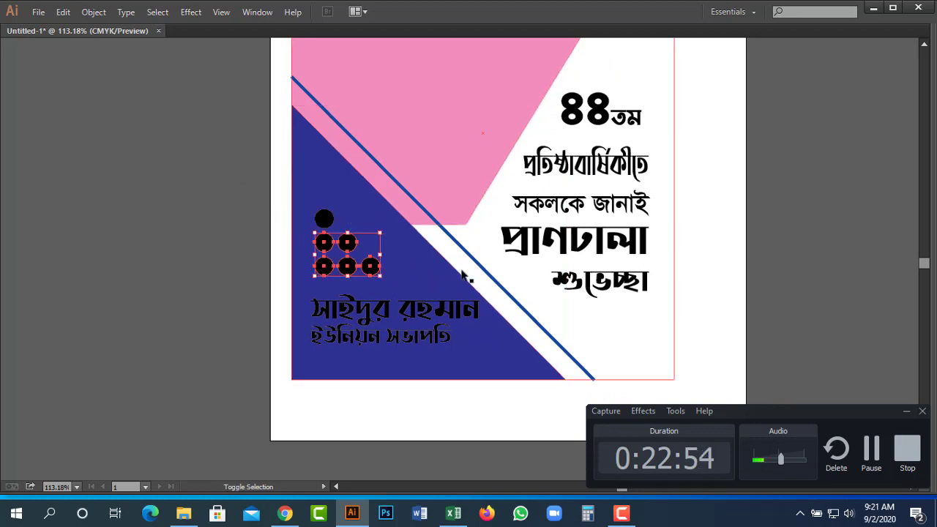
Enlarge the six circles and fill them with pink sampled from the poster.
left_click(323, 218, "shift")
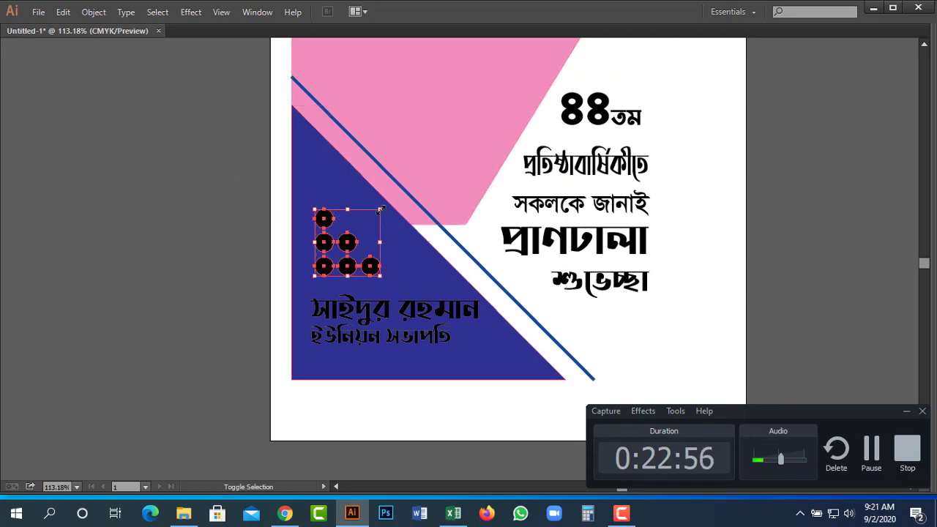
left_click_drag(380, 210, 394, 196)
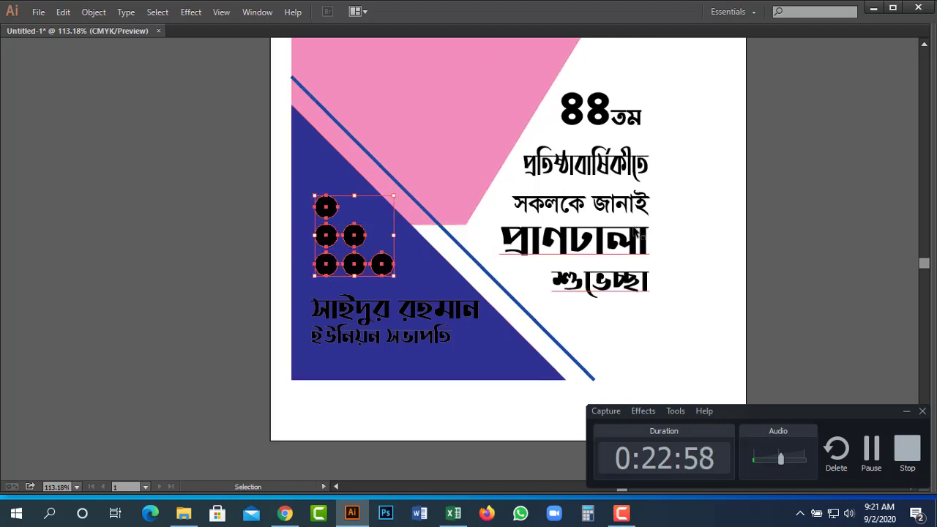
key("shift+Tab")
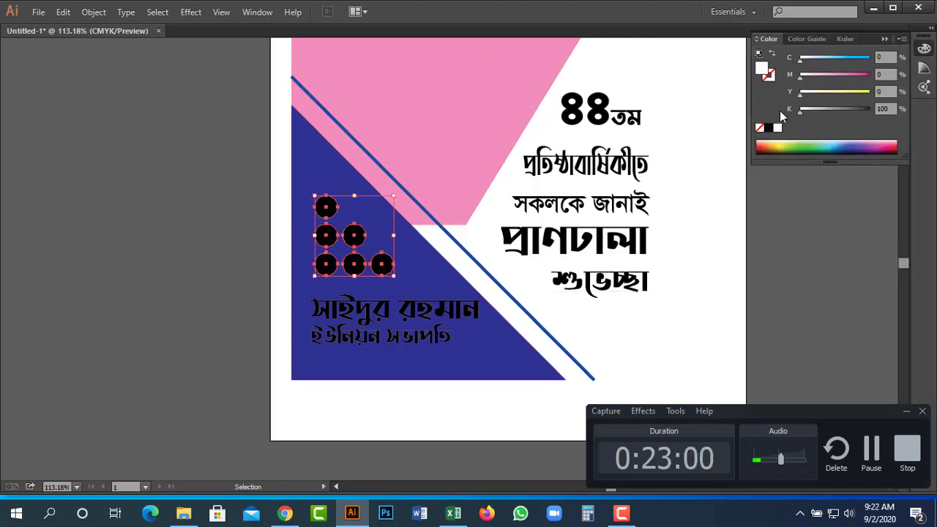
left_click(778, 127)
key("i")
left_click(485, 109)
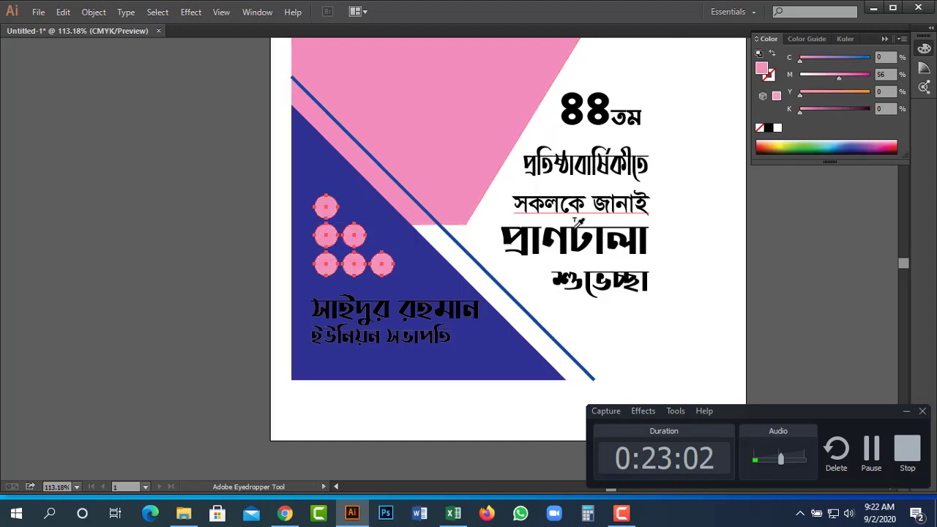
Turn the name and ইউনিয়ন সভাপতি text white by setting K to 0.
key("h")
left_click_drag(451, 282, 424, 267)
key("v")
left_click(370, 296)
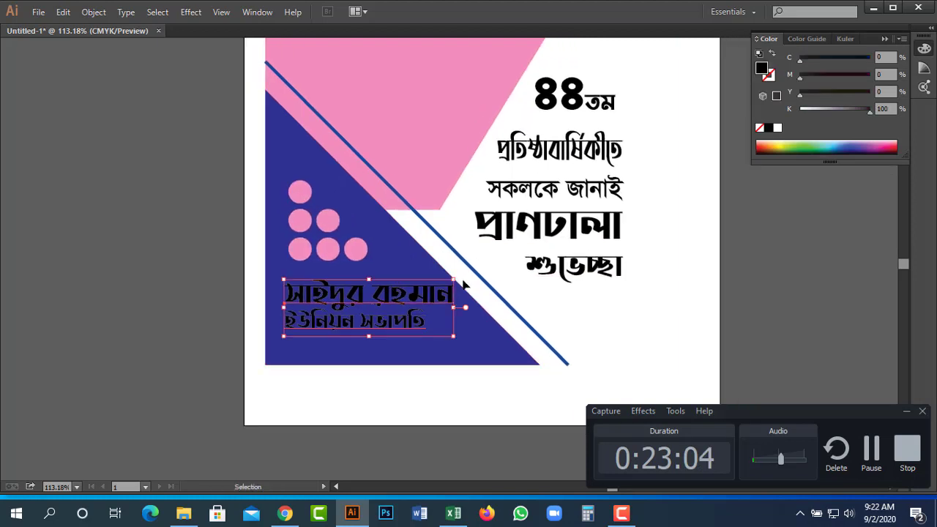
left_click_drag(846, 102, 784, 111)
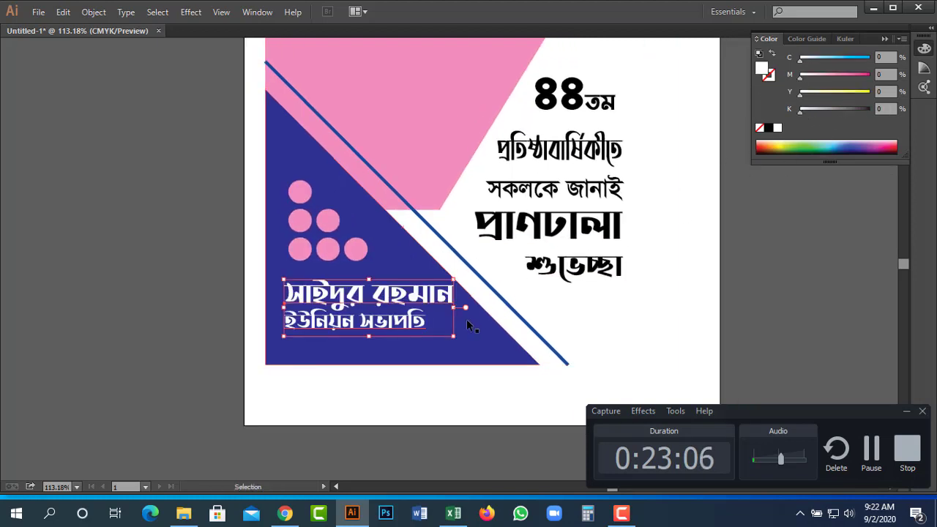
key("h")
View the whole poster and begin saving it as Untitled-1.ai.
key("z")
left_click(523, 324, "alt")
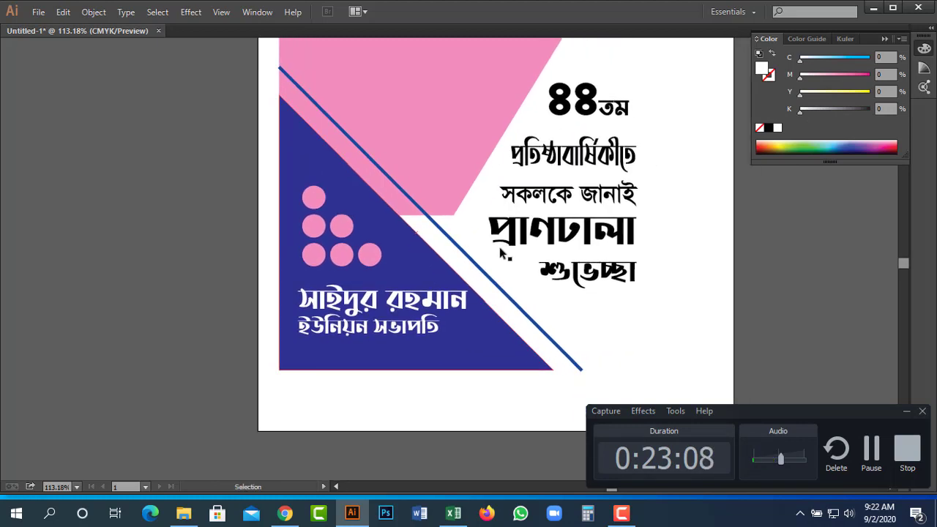
left_click(536, 178, "alt")
mouse_move(523, 264)
left_mouse_down()
mouse_move(559, 293)
mouse_move(507, 264)
left_mouse_up()
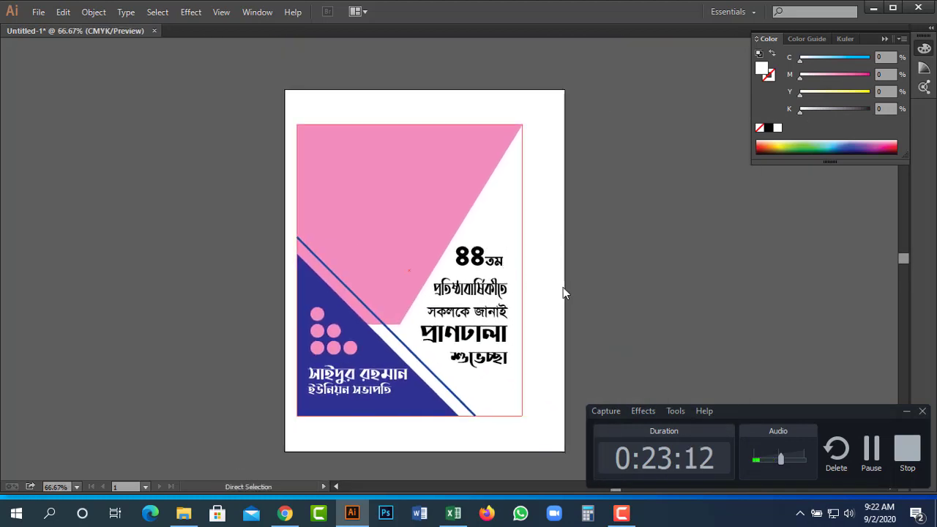
key("ctrl+s")
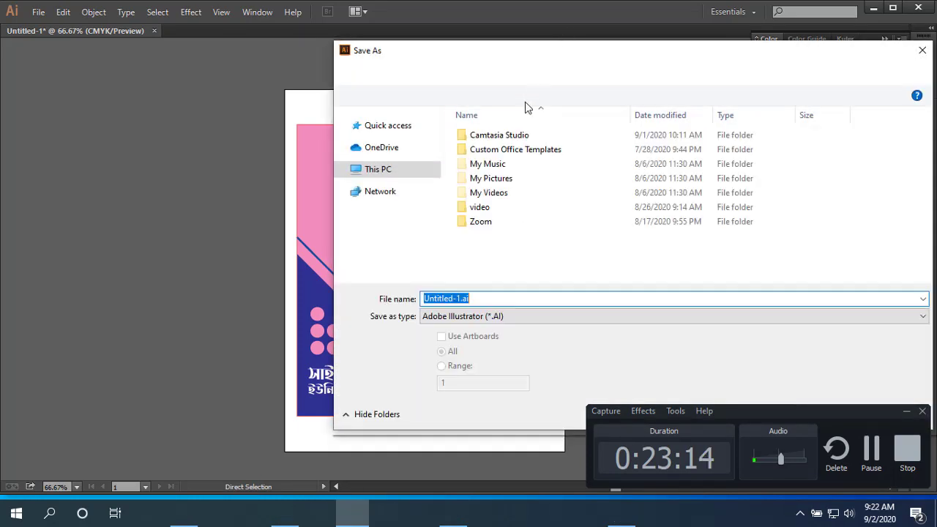
Browse to the tutorial folder on the Work (E:) drive as the save location.
scroll(440, 198, "down", 2)
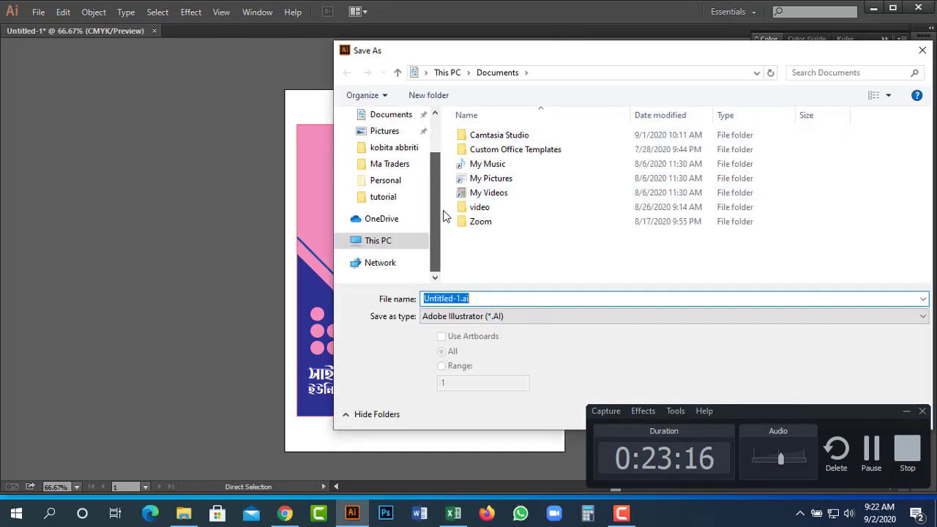
scroll(410, 199, "down", 3)
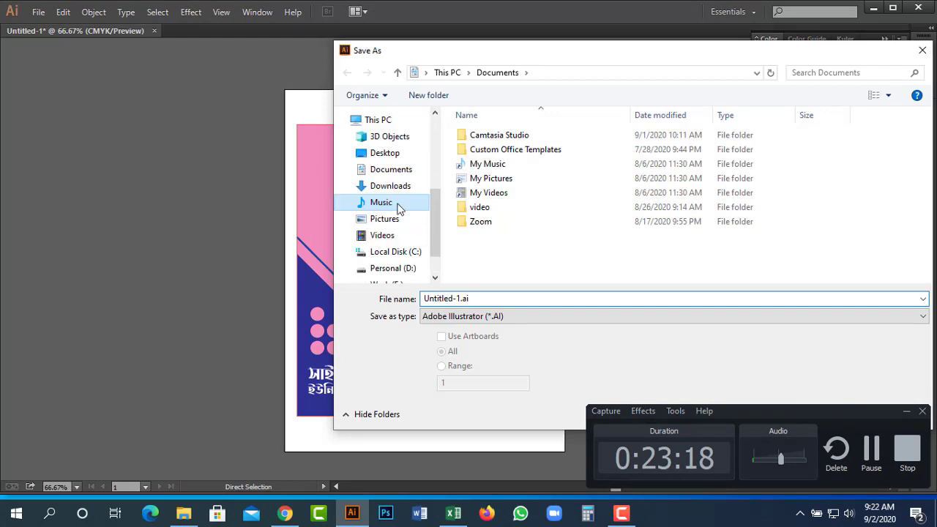
left_click(396, 202)
scroll(435, 210, "down", 2)
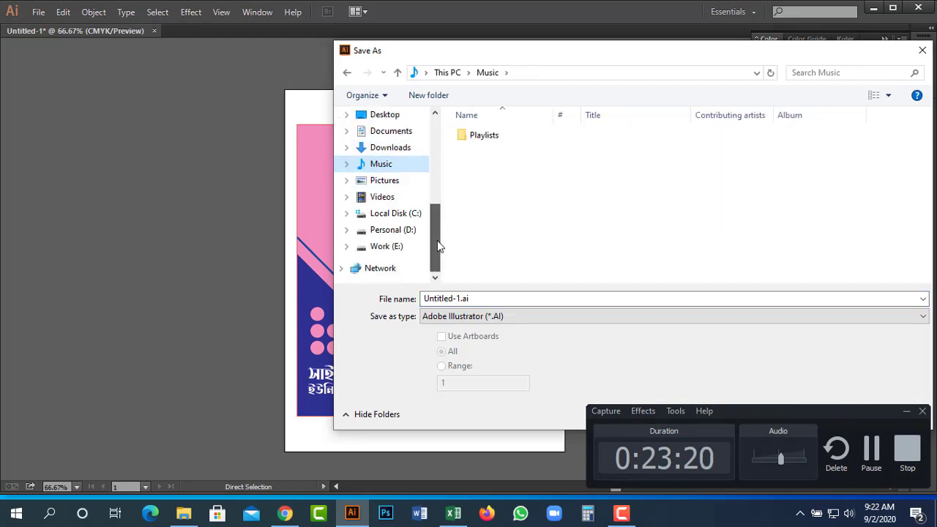
scroll(439, 224, "up", 3)
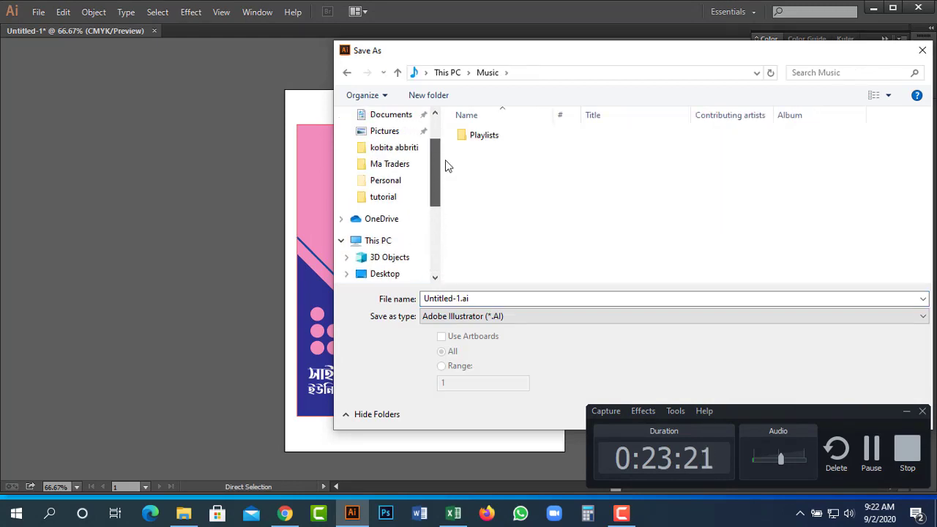
left_click(399, 200)
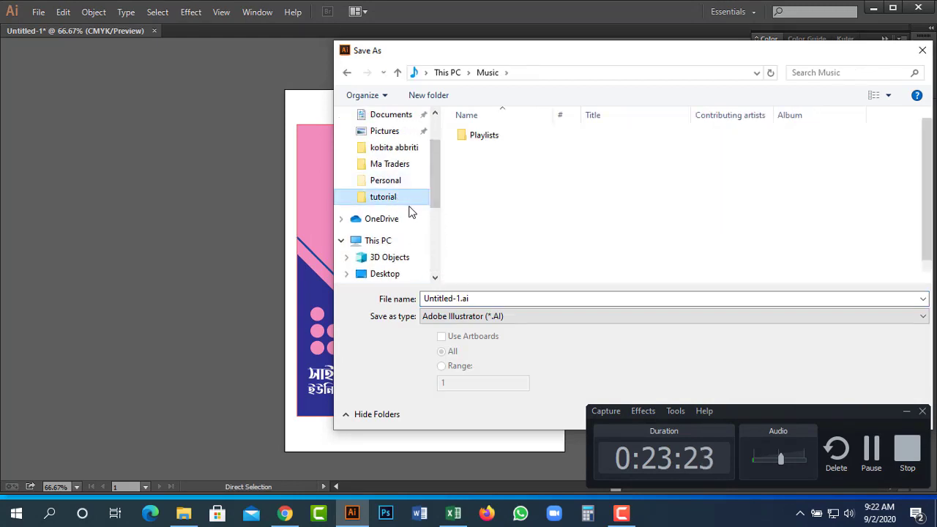
Save the file as 'banner design 2' and accept the Illustrator CC (17.0) options.
double_click(496, 296)
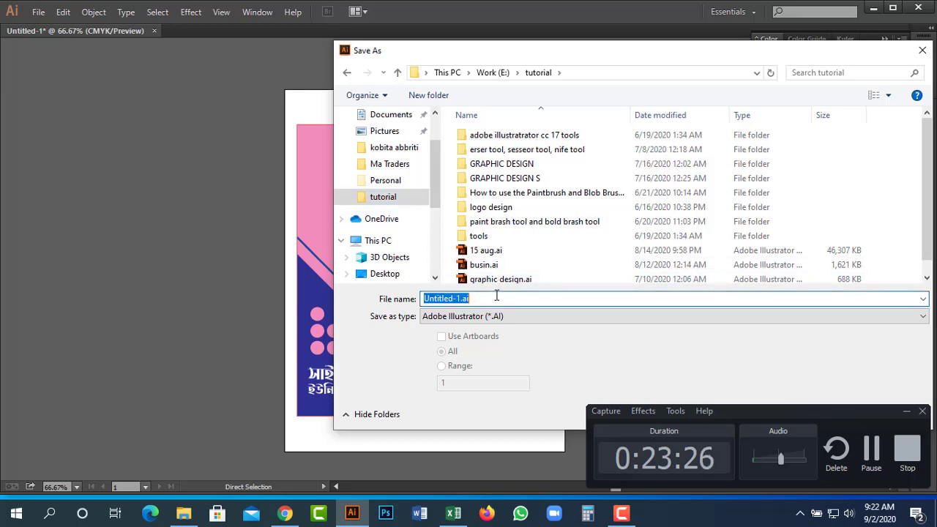
type("banne")
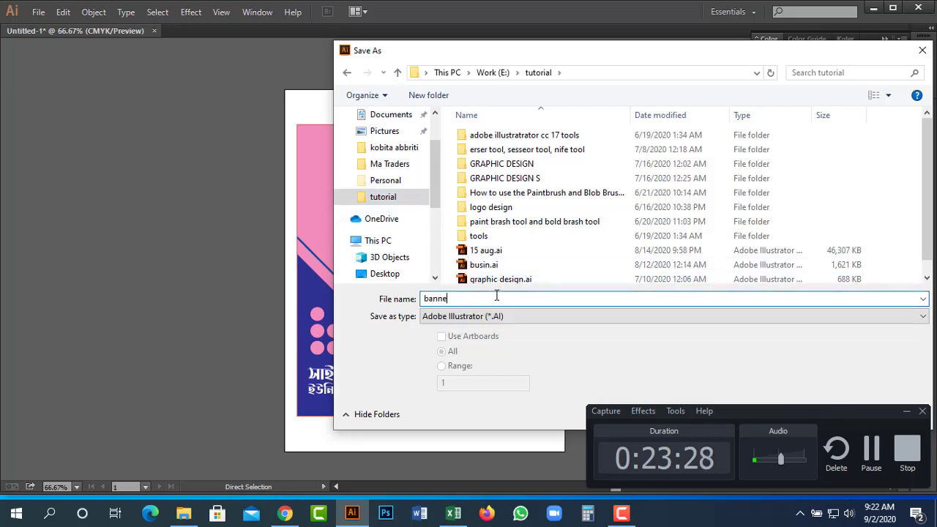
type("r design 2")
key("Return")
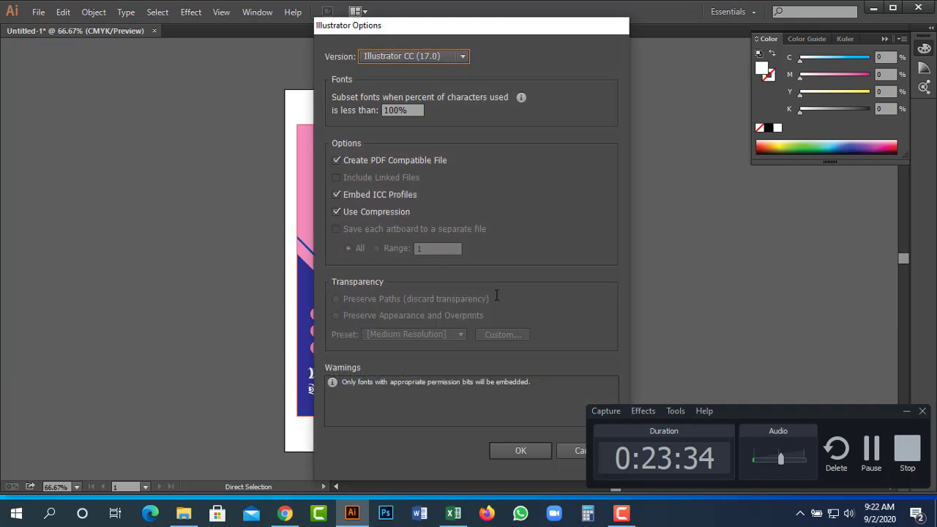
key("Return")
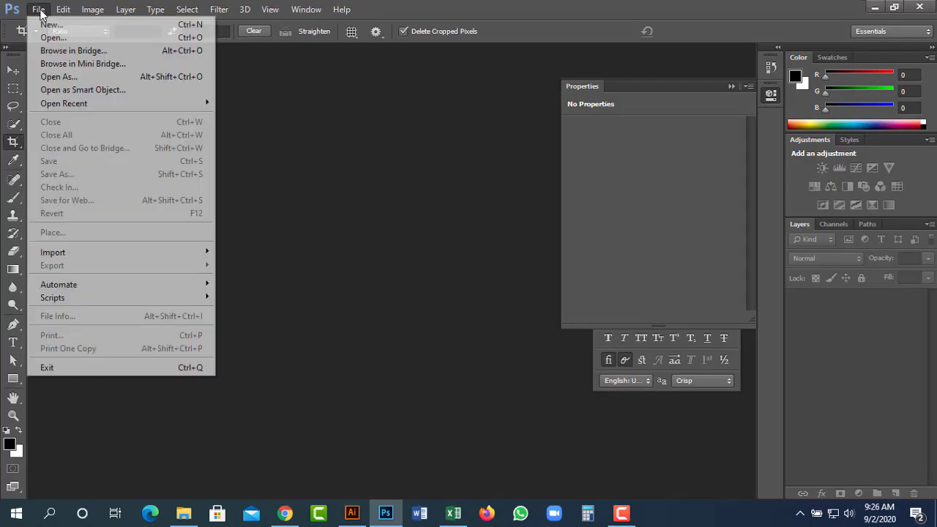
Create a 960 × 960 px, 300 ppi document and add an empty Layer 1.
left_click(53, 25)
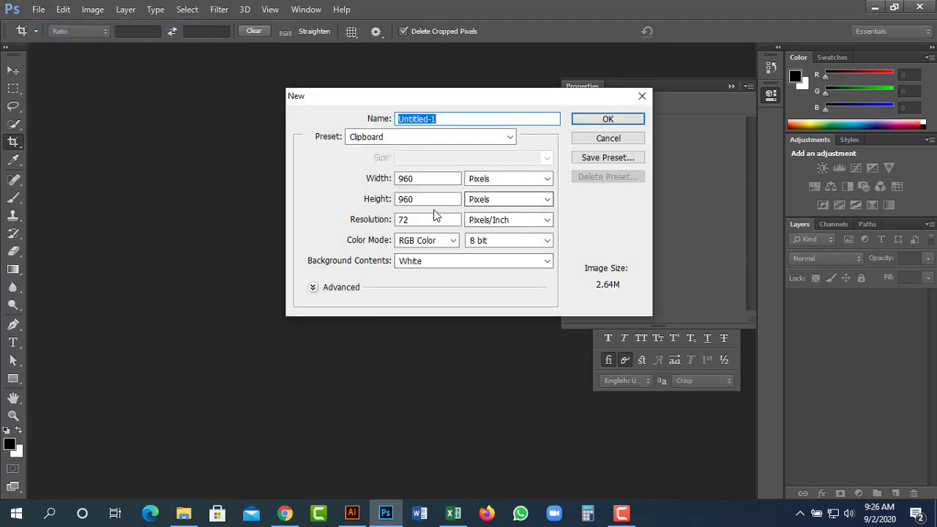
left_click(414, 219)
left_click(363, 220)
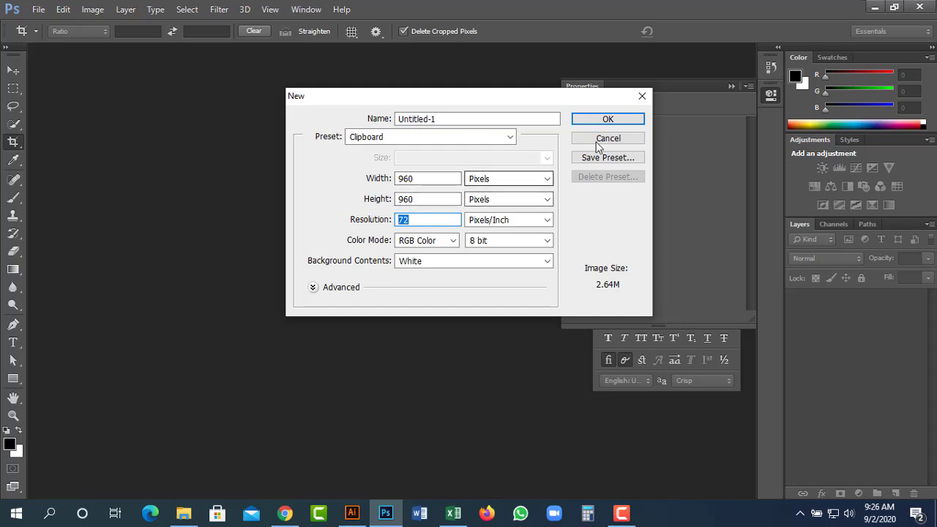
left_click_drag(459, 98, 358, 104)
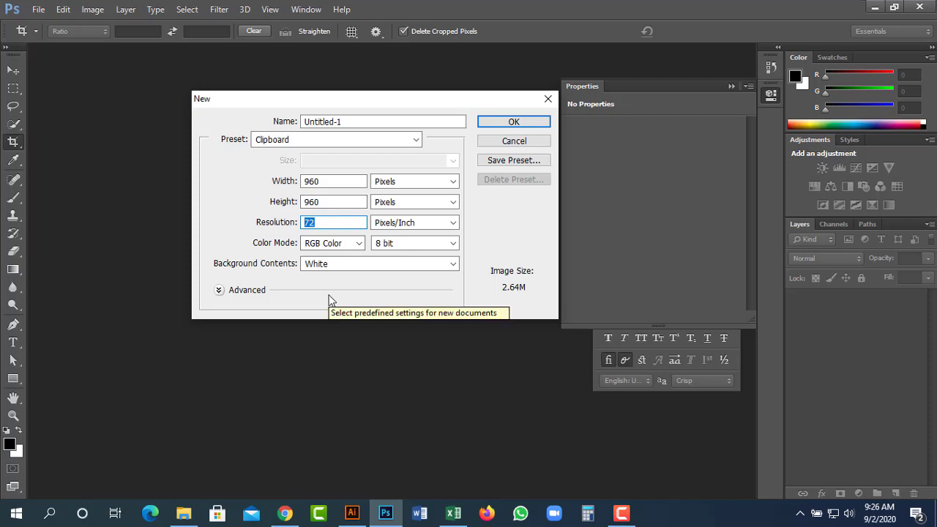
type("300")
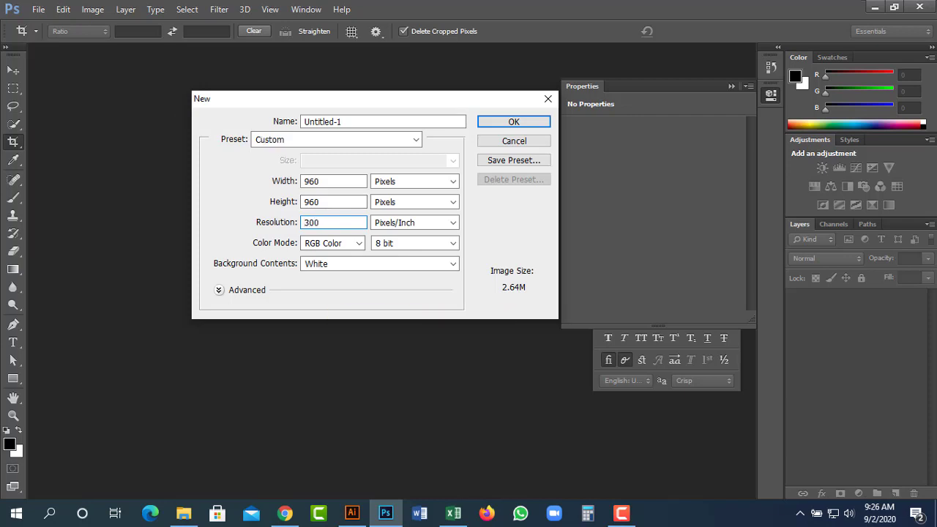
key("Return")
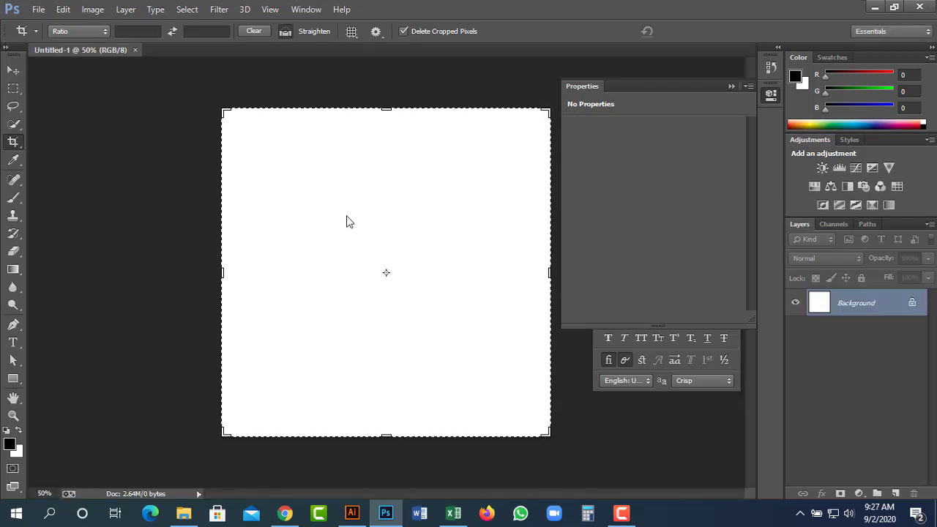
key("ctrl+shift+alt+n")
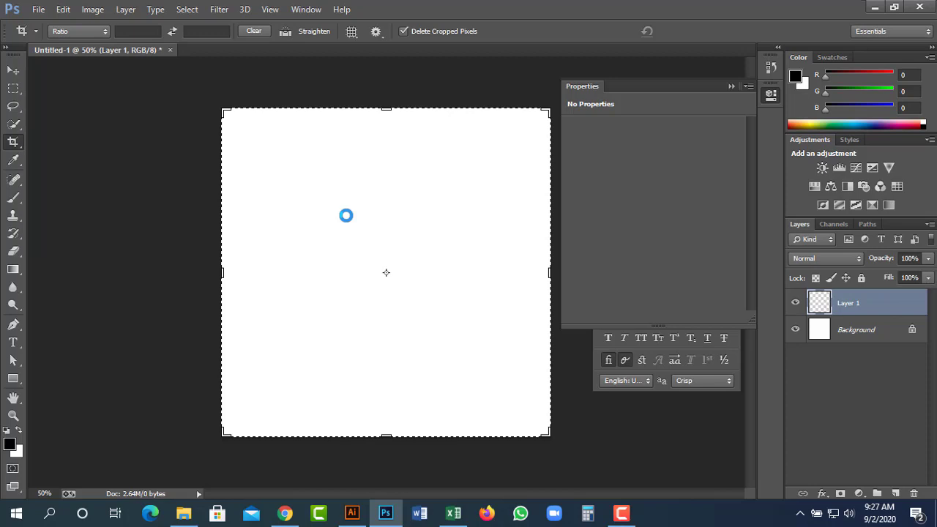
Duplicate the portrait as Layer 1 copy, hide Layer 1, and launch Camera Raw Filter on the copy.
left_click(12, 71)
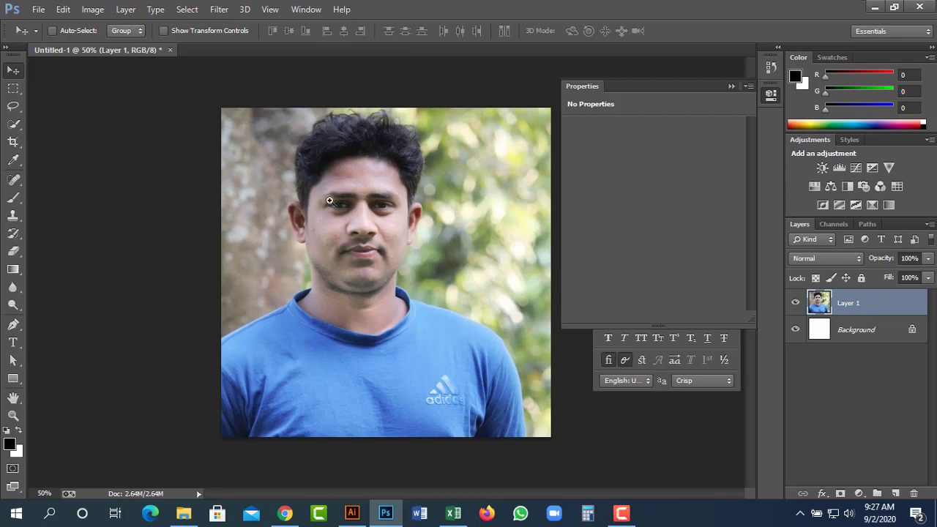
left_click_drag(379, 192, 453, 248)
left_click_drag(307, 344, 303, 282)
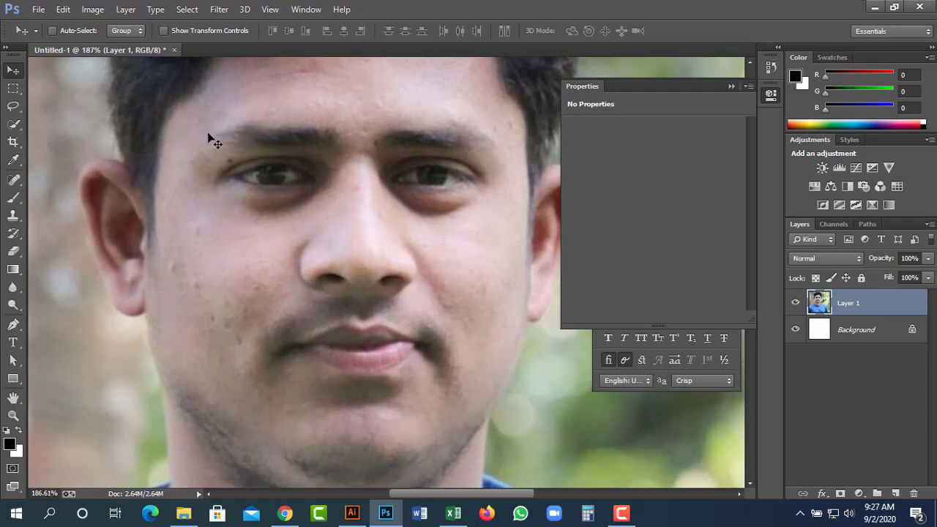
left_click_drag(375, 108, 388, 194)
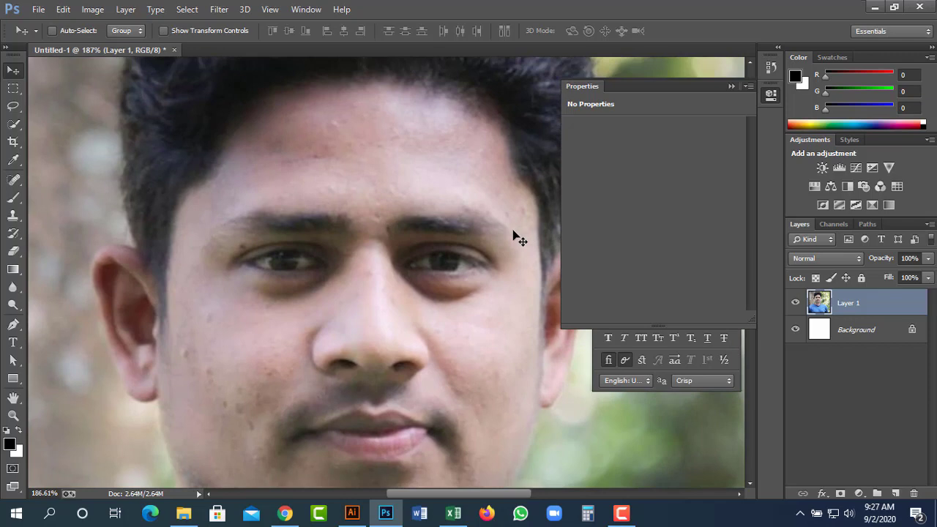
key("ctrl+j")
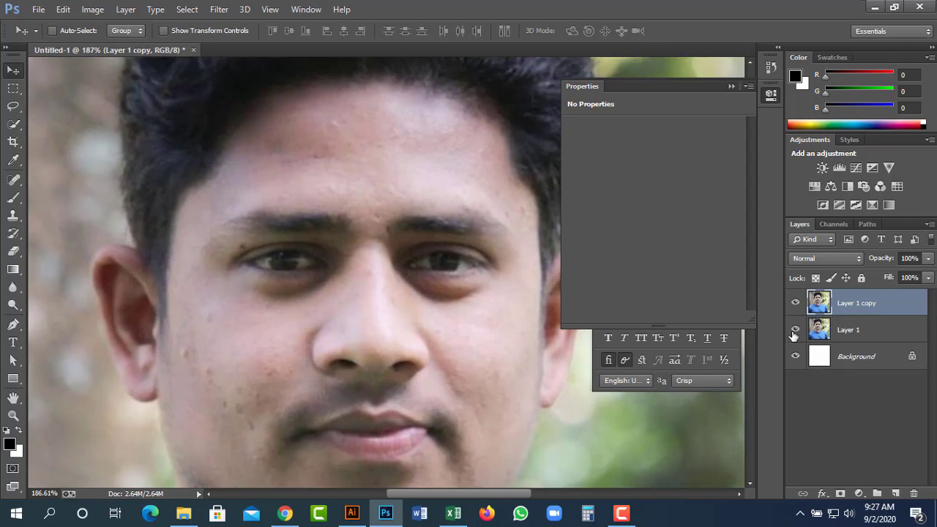
left_click(793, 331)
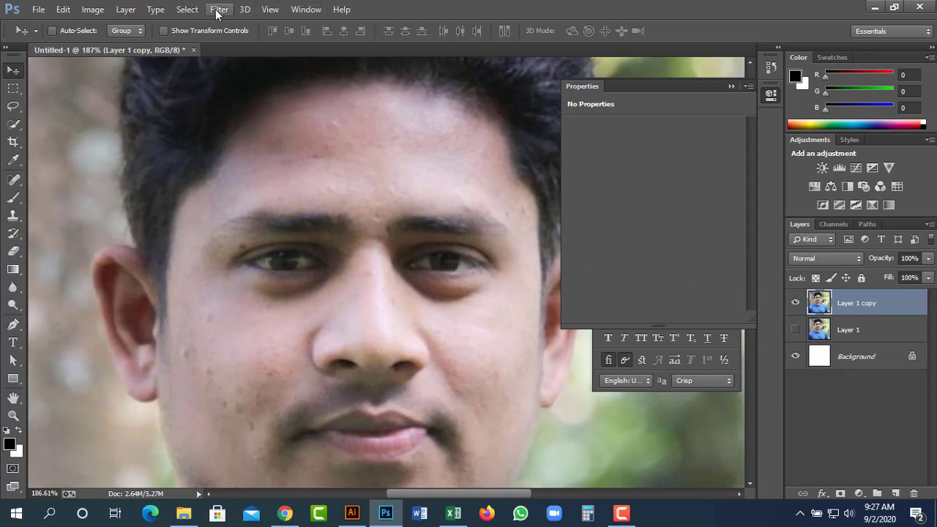
left_click(218, 10)
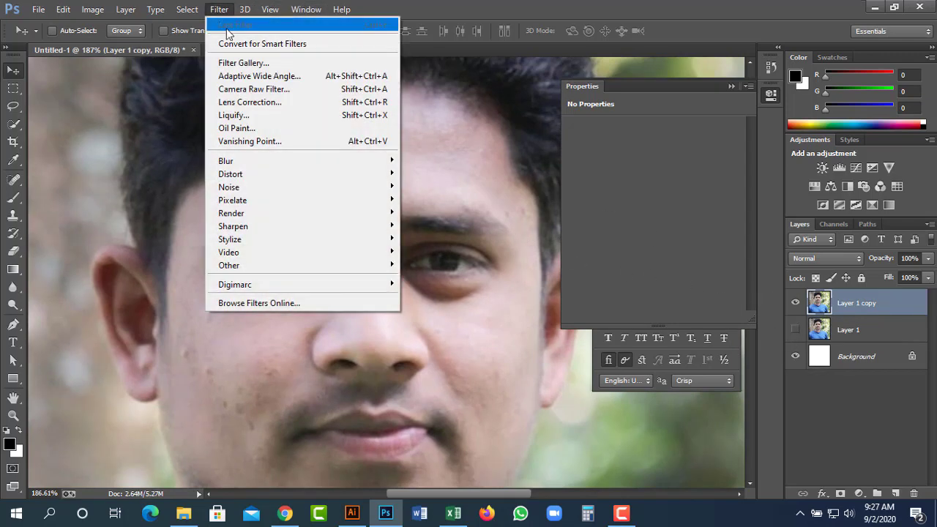
left_click(289, 89)
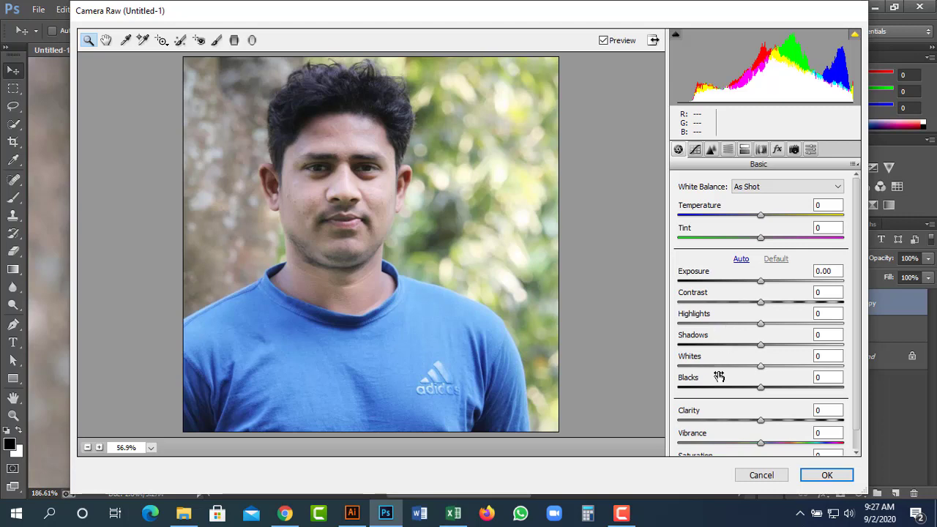
In Camera Raw Basic, raise Exposure to +0.45, Highlights to +53 and lift the Shadows.
scroll(743, 408, "down", 1)
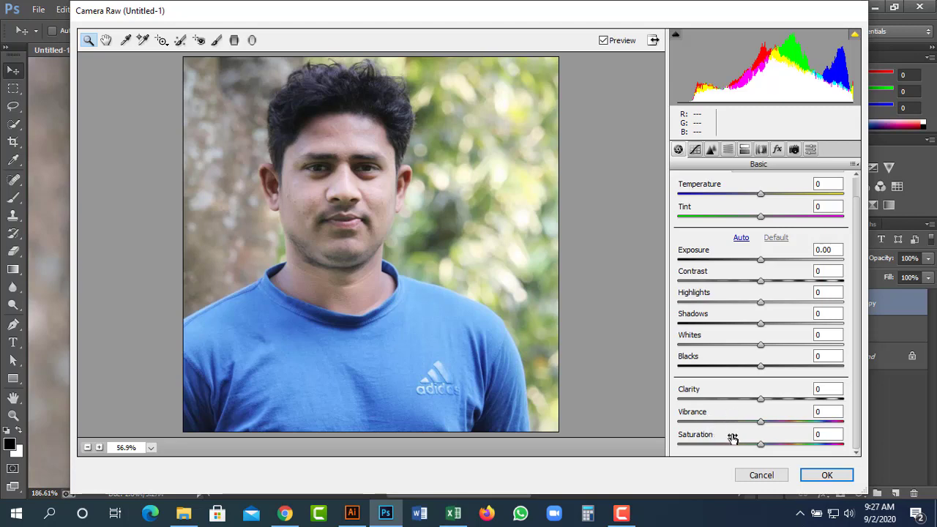
scroll(758, 266, "up", 1)
scroll(779, 287, "down", 1)
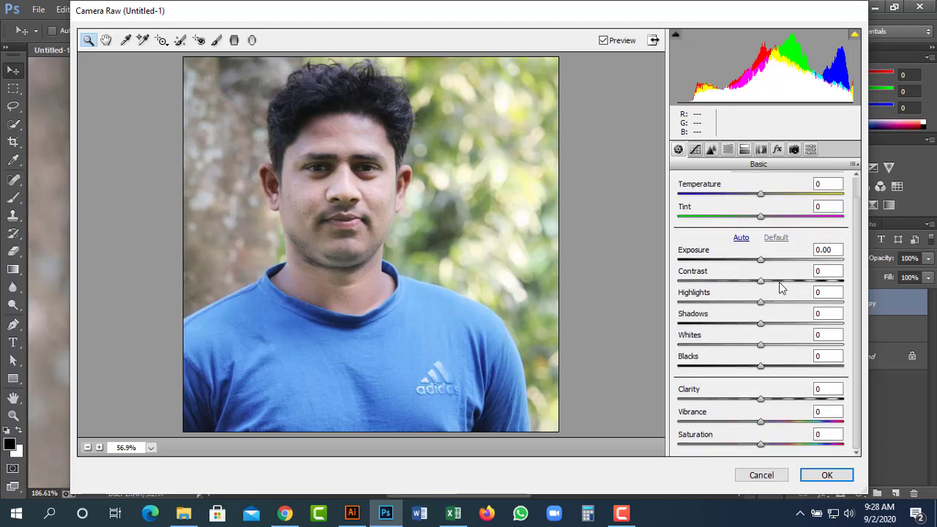
scroll(784, 287, "up", 1)
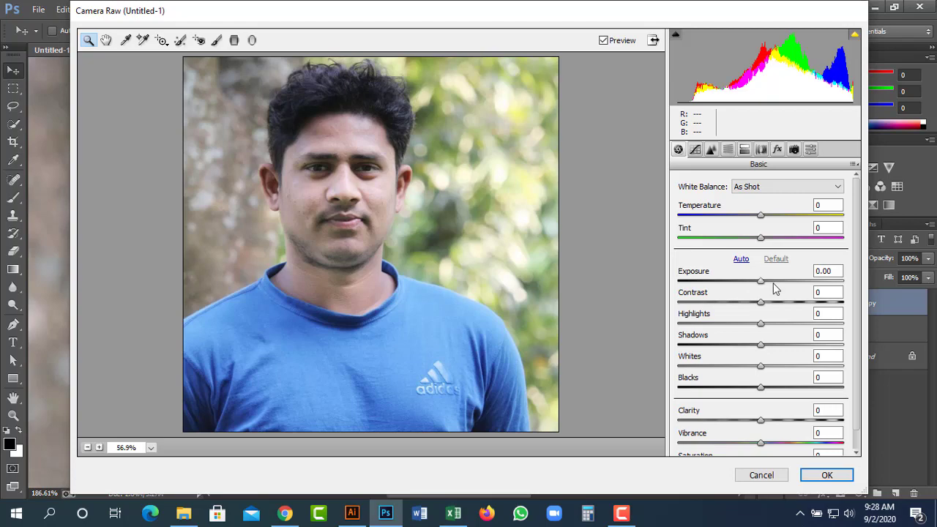
mouse_move(776, 289)
left_mouse_down()
mouse_move(734, 286)
mouse_move(771, 286)
mouse_move(734, 306)
mouse_move(783, 299)
mouse_move(747, 300)
mouse_move(768, 298)
left_mouse_up()
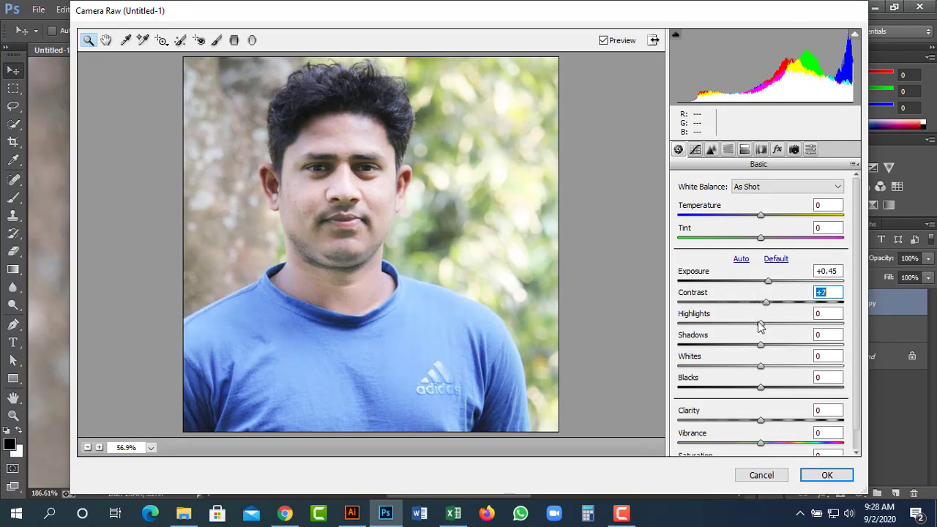
left_click_drag(755, 331, 805, 331)
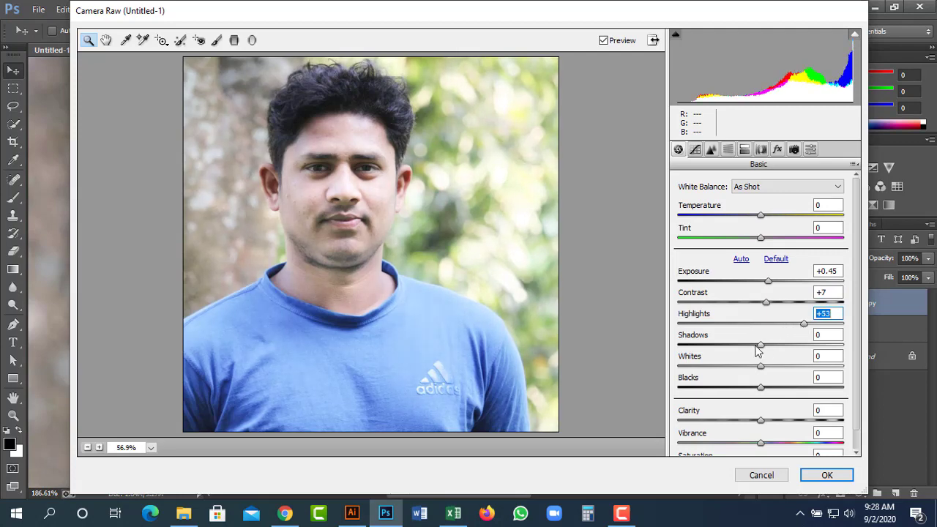
left_click_drag(752, 347, 784, 340)
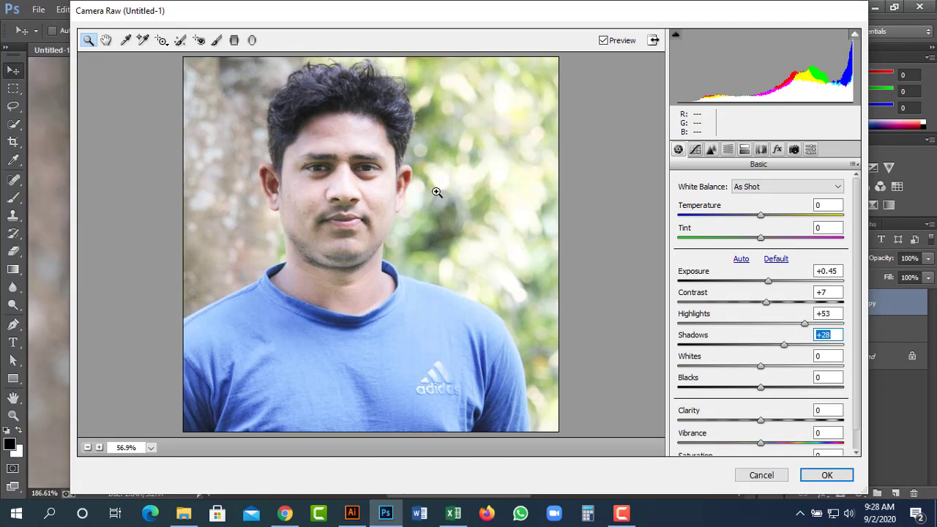
Fine-tune Shadows to +38 while checking the eye detail up close, then reframe the face.
left_click(372, 171)
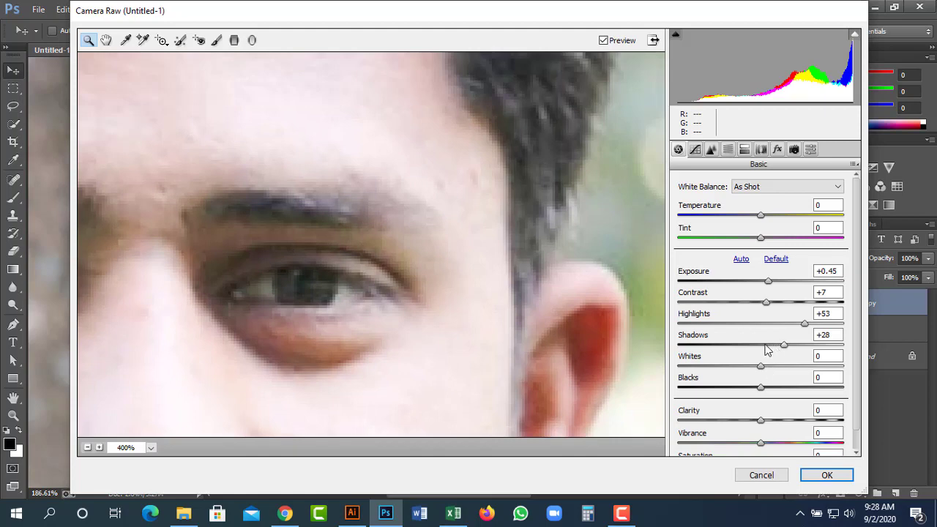
left_click_drag(767, 344, 725, 345)
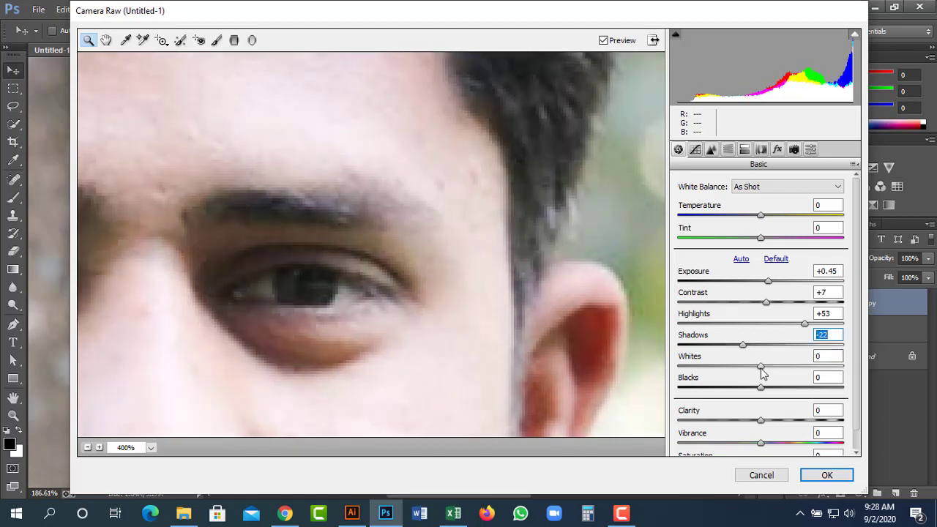
left_click_drag(749, 352, 770, 369)
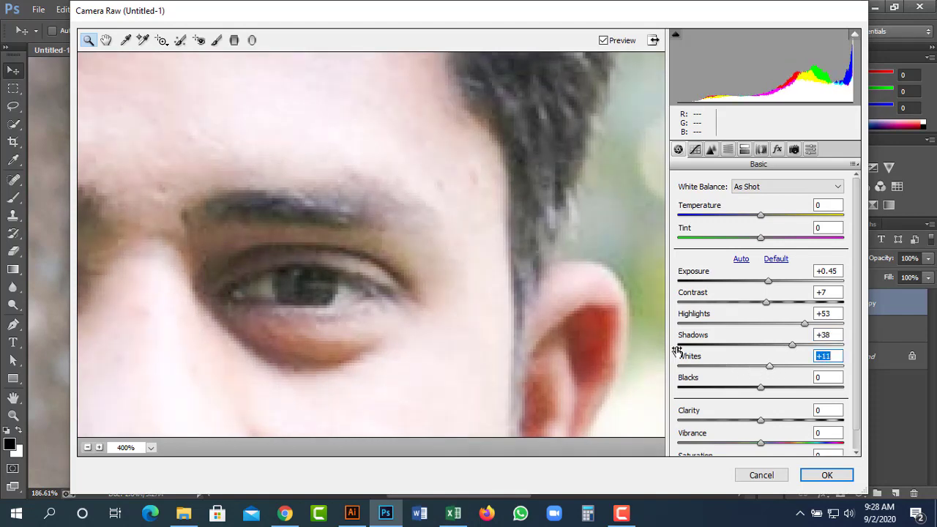
left_click(492, 274, "alt")
left_click(493, 274, "alt")
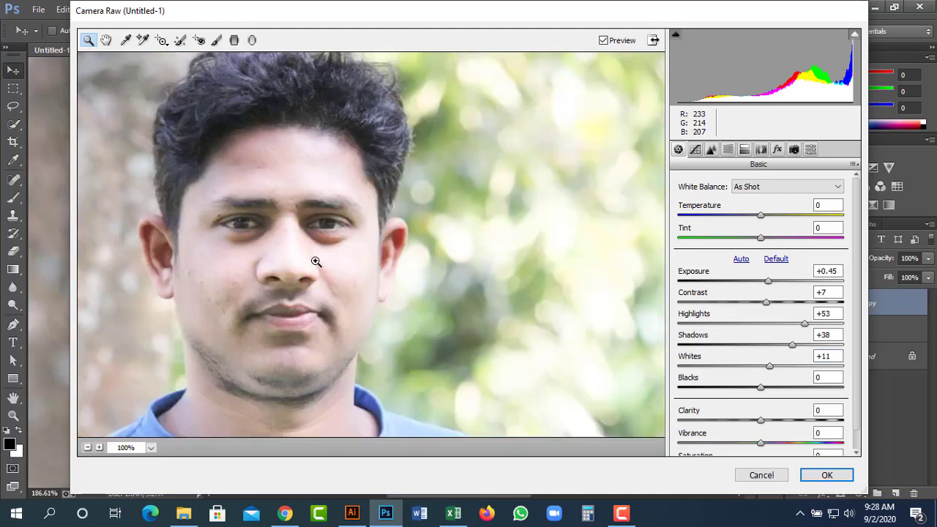
left_click_drag(314, 261, 424, 251)
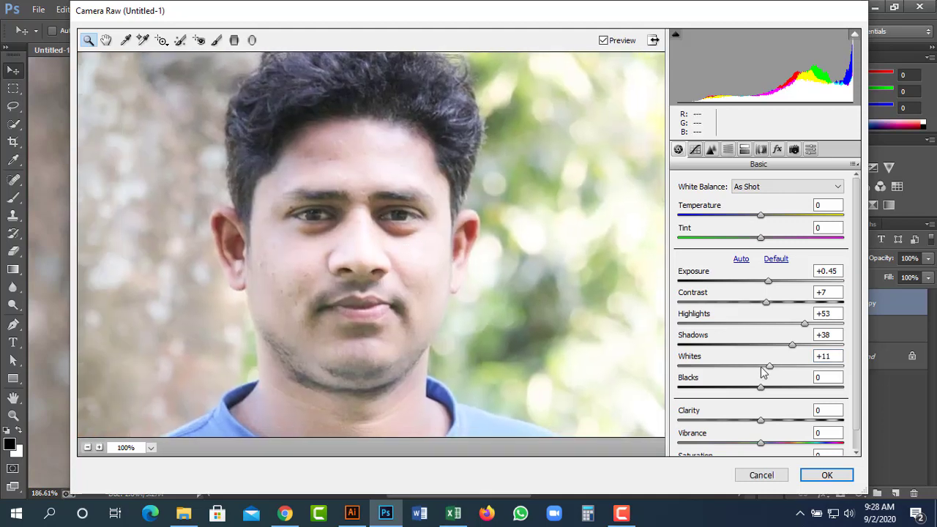
Pull Whites to −79 and Blacks to −51, and lower Clarity slightly.
left_click_drag(763, 372, 696, 374)
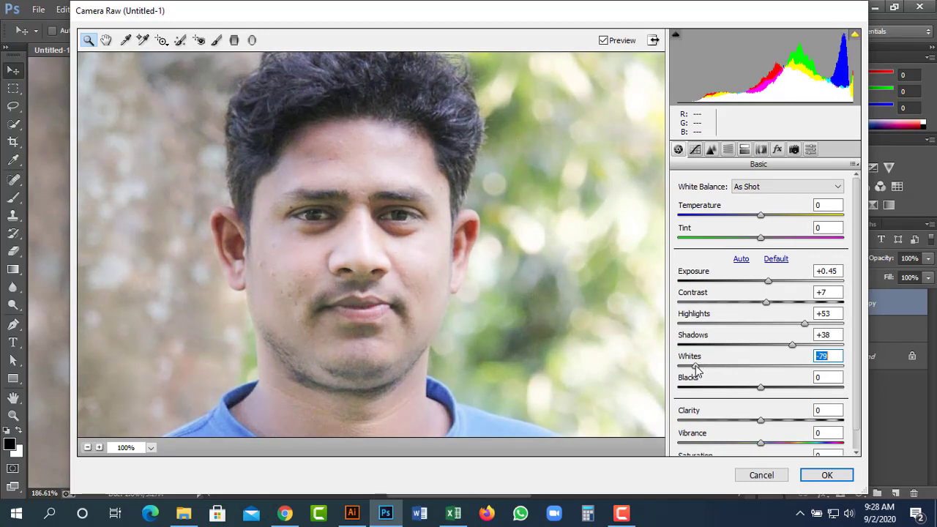
left_click(738, 392)
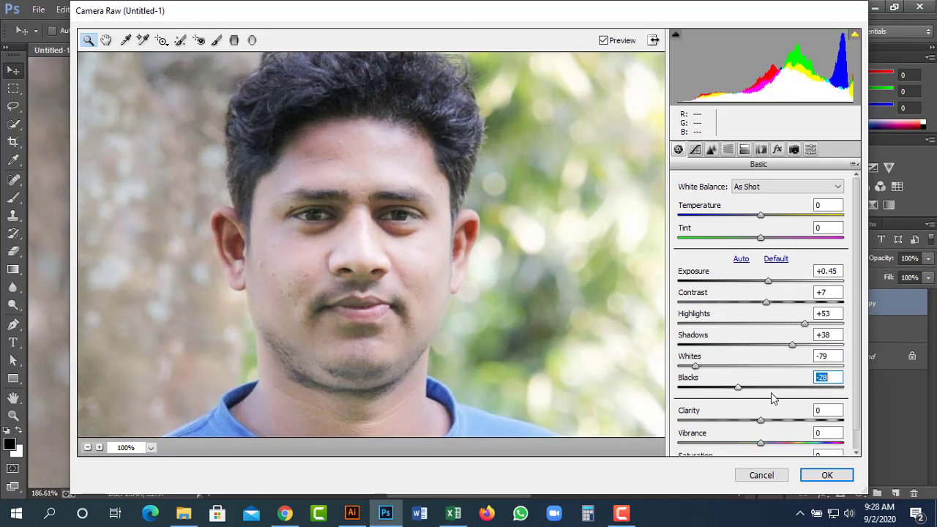
left_click_drag(736, 396, 723, 394)
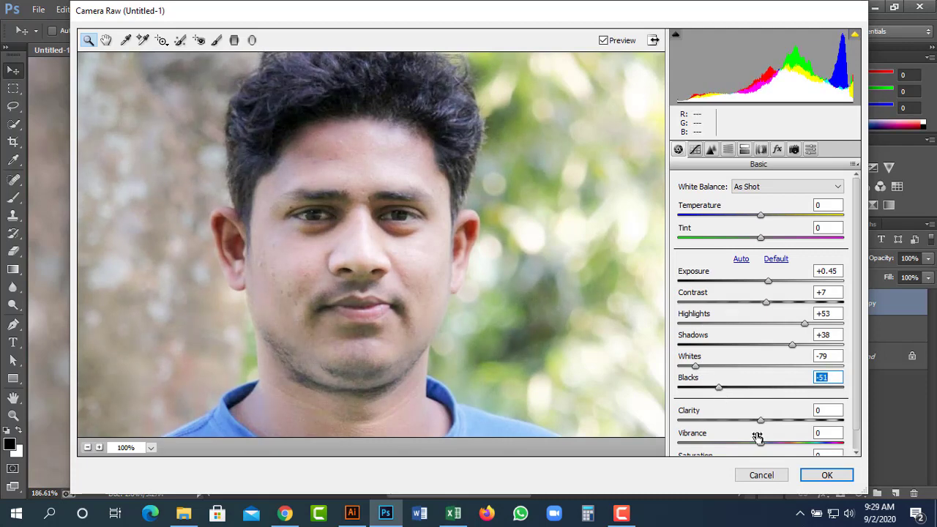
mouse_move(764, 424)
left_mouse_down()
mouse_move(774, 425)
mouse_move(762, 427)
left_mouse_up()
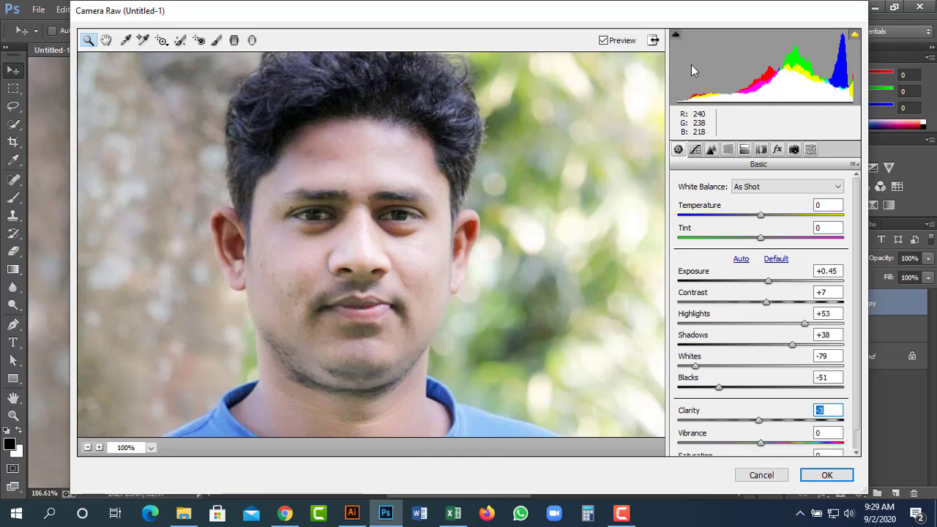
left_click(695, 150)
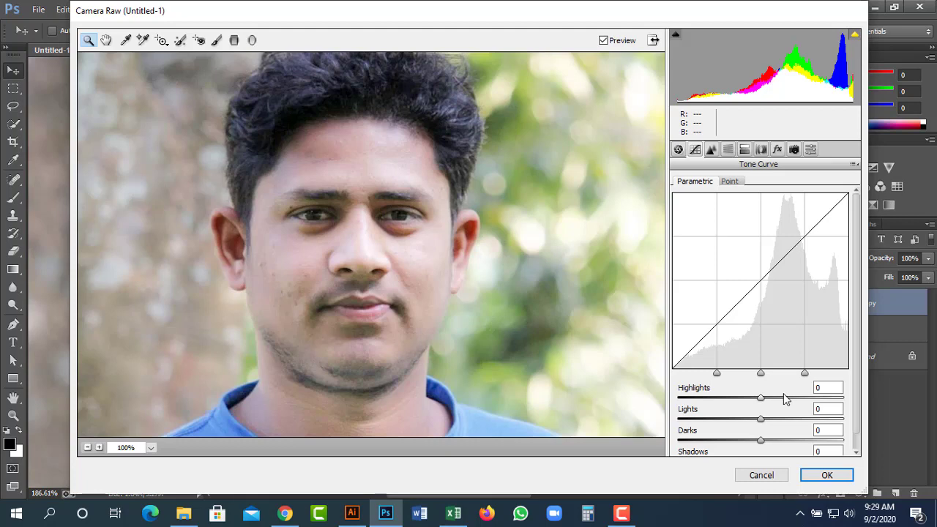
Set the parametric tone curve to Highlights +14, Lights −10, Darks +22 and confirm Camera Raw.
left_click_drag(783, 399, 756, 422)
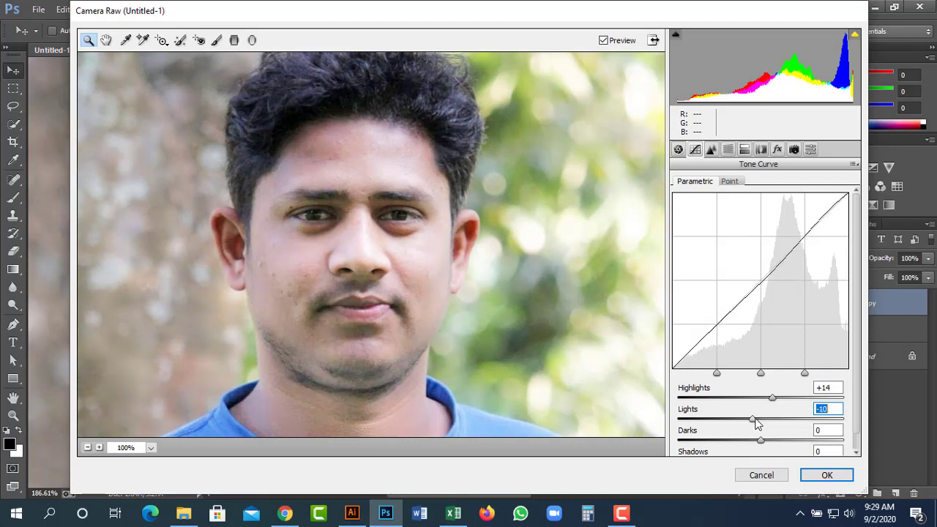
left_click(744, 440)
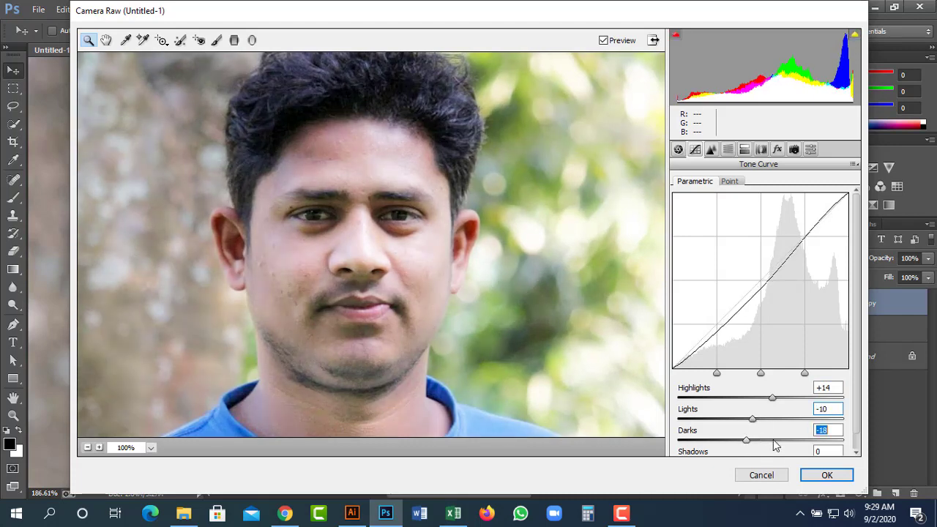
left_click(775, 441)
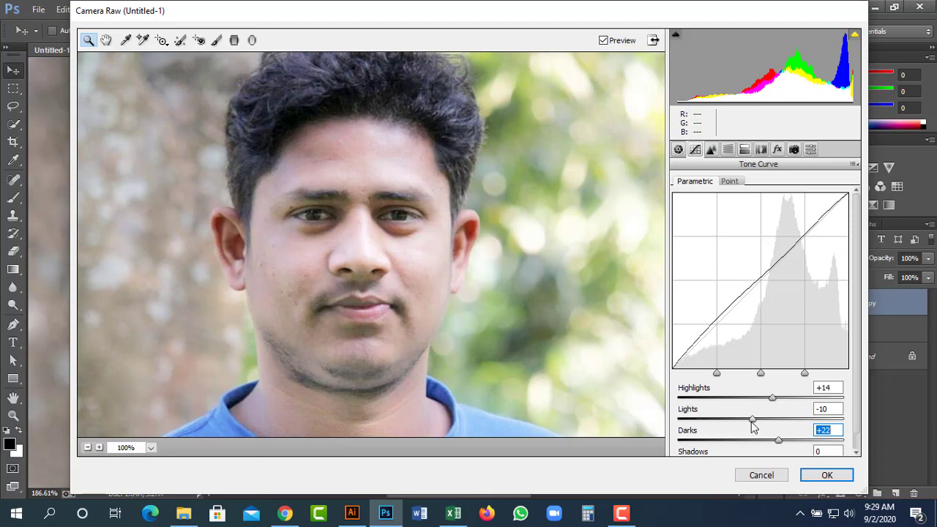
left_click(811, 477)
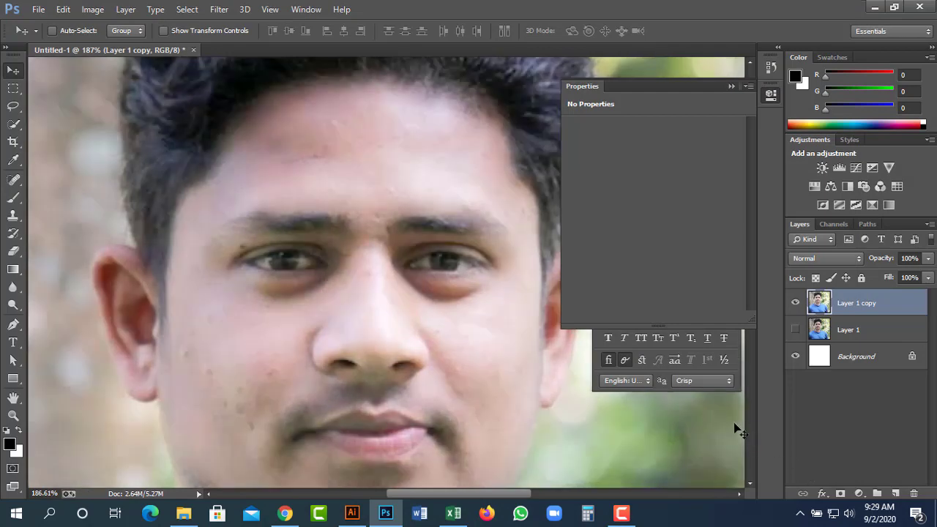
Toggle Layer 1 copy's visibility to compare the retouch against the original portrait.
scroll(385, 277, "down", 3)
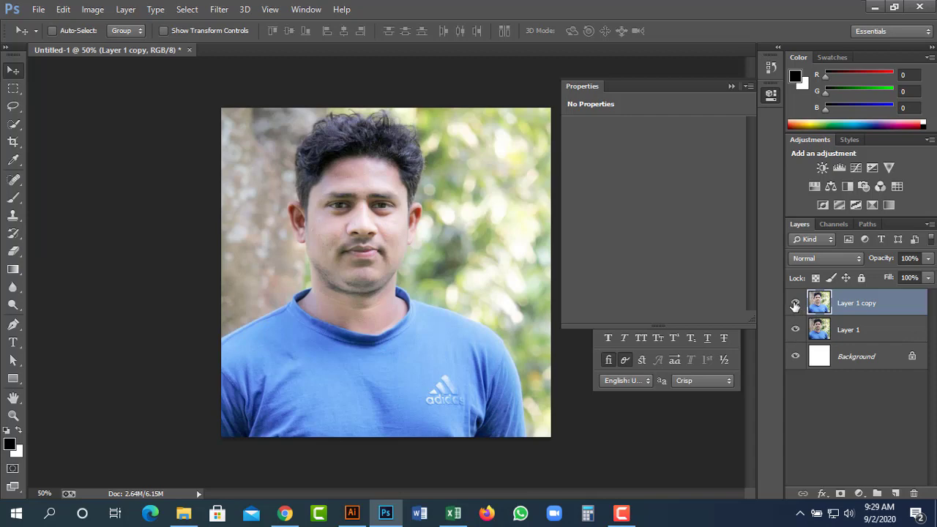
left_click(795, 304)
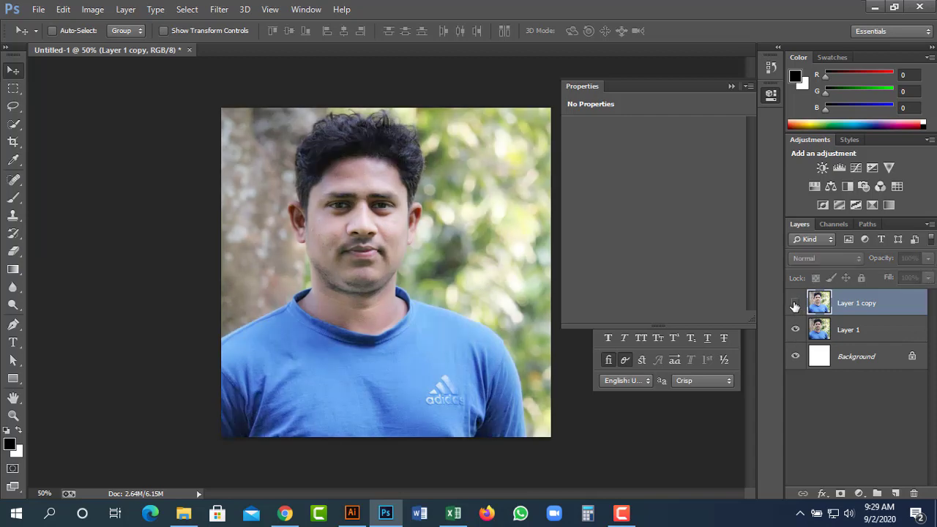
left_click(796, 303)
left_click(796, 304)
left_click(796, 303)
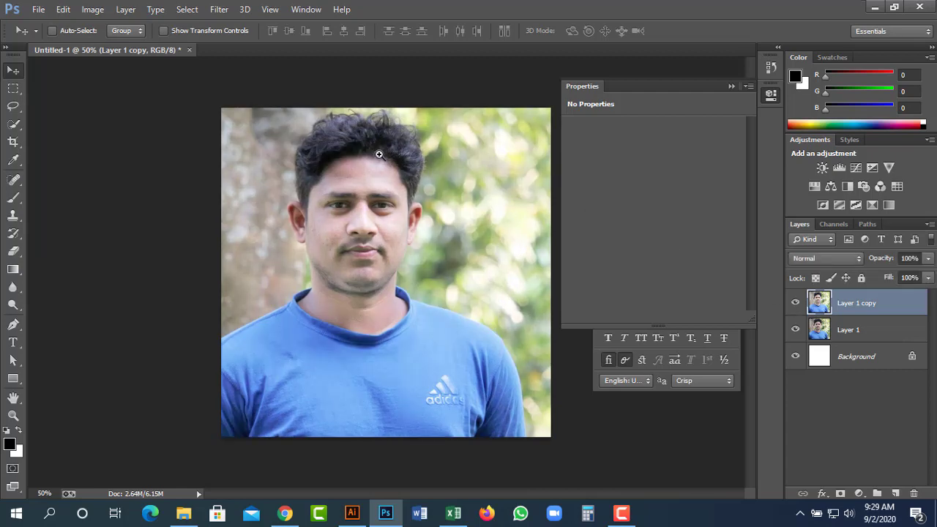
Inspect the retouched face up close, then duplicate Layer 1 copy as Layer 1 copy 2.
left_click_drag(380, 155, 426, 251)
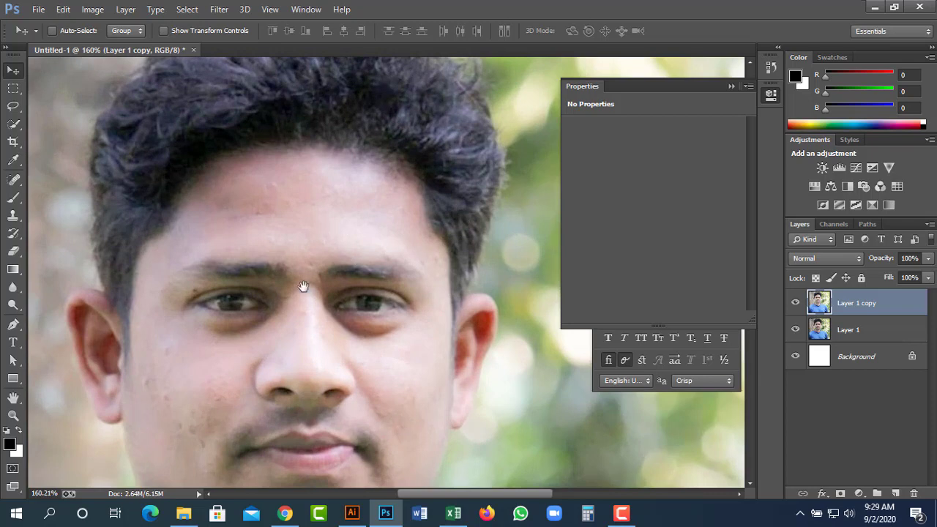
left_click_drag(304, 286, 437, 290)
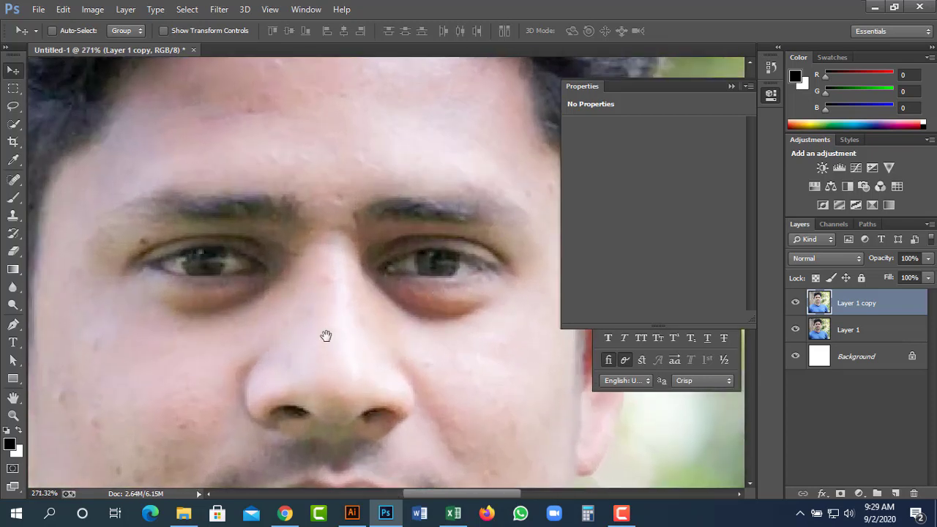
scroll(326, 335, "down", 5)
left_click_drag(240, 421, 288, 272)
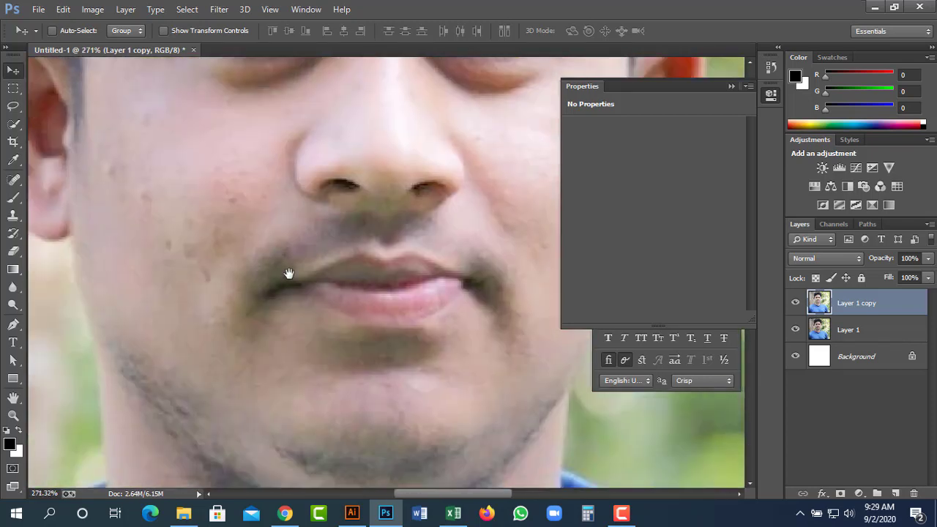
left_click_drag(158, 220, 217, 347)
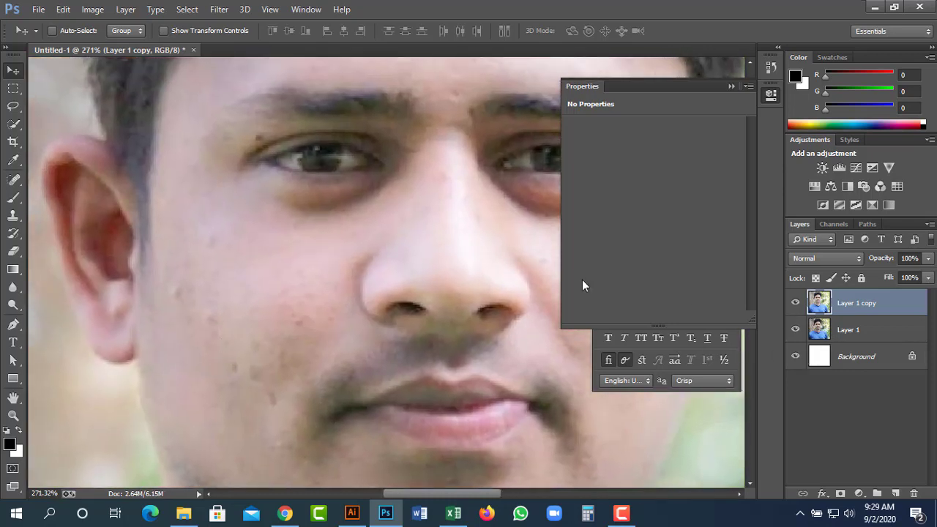
left_click(387, 204, "alt")
left_click_drag(412, 217, 345, 262)
left_click_drag(882, 310, 895, 492)
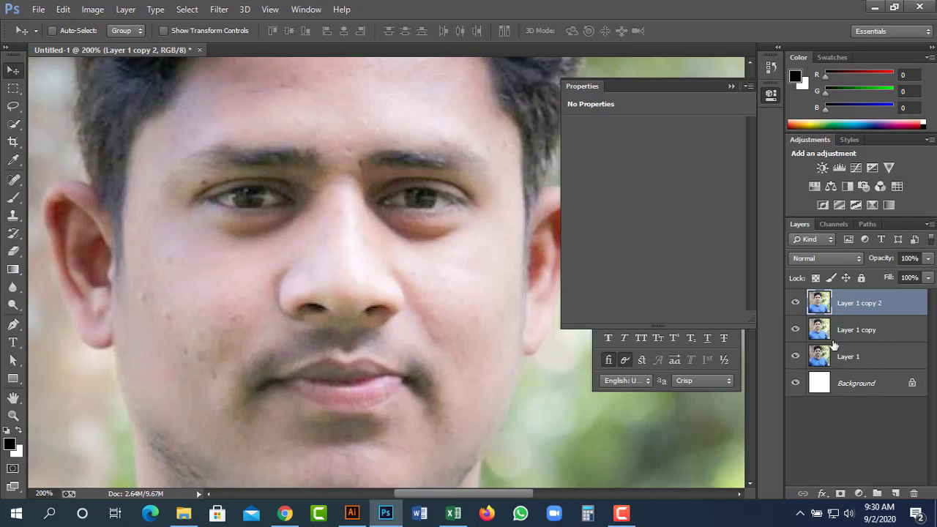
Select Layer 1 copy and soften it with a Gaussian Blur of radius 1 pixel.
left_click(869, 330)
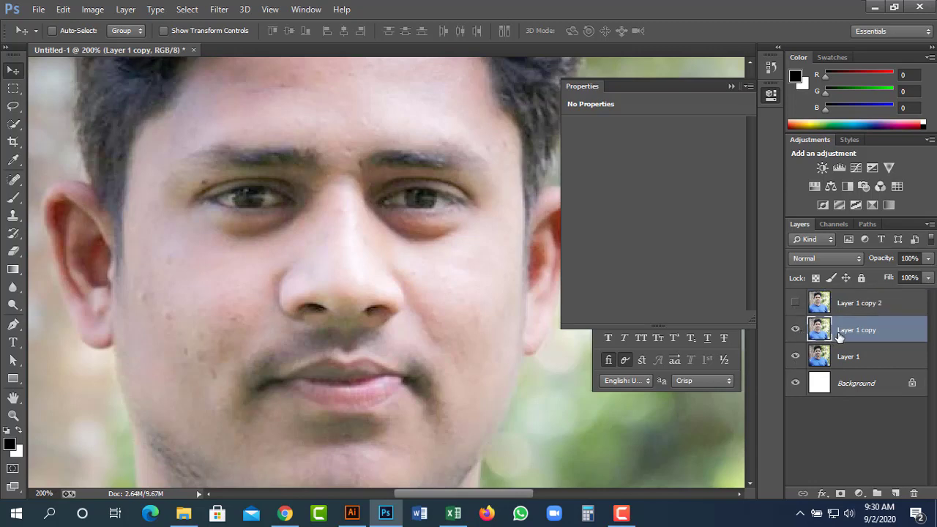
left_click(214, 12)
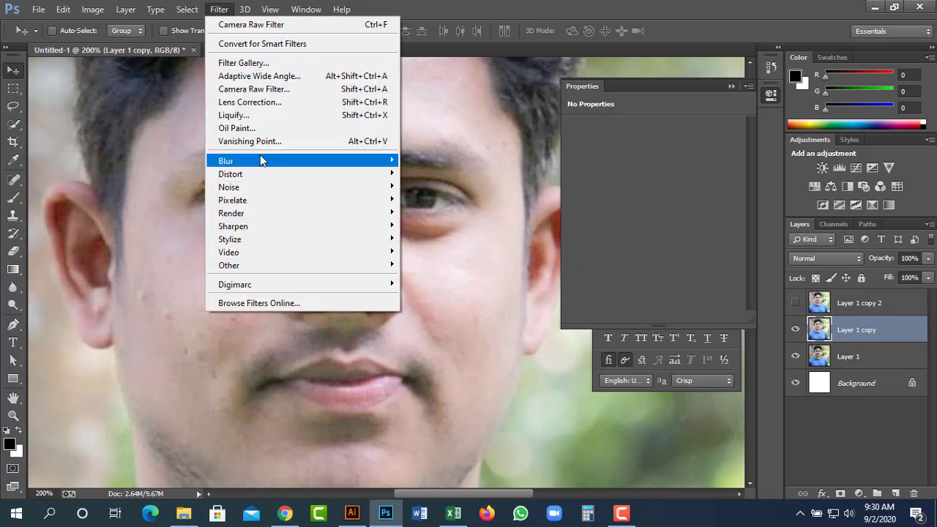
mouse_move(305, 161)
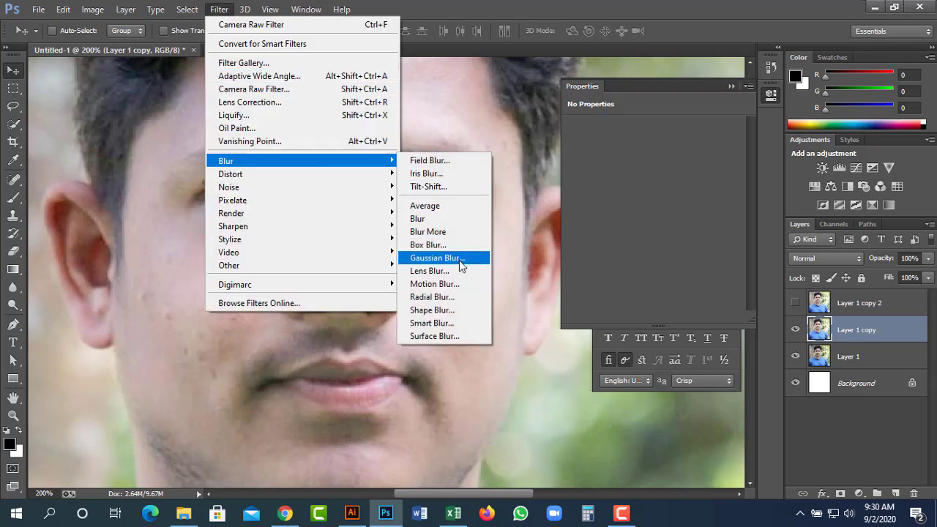
left_click(459, 258)
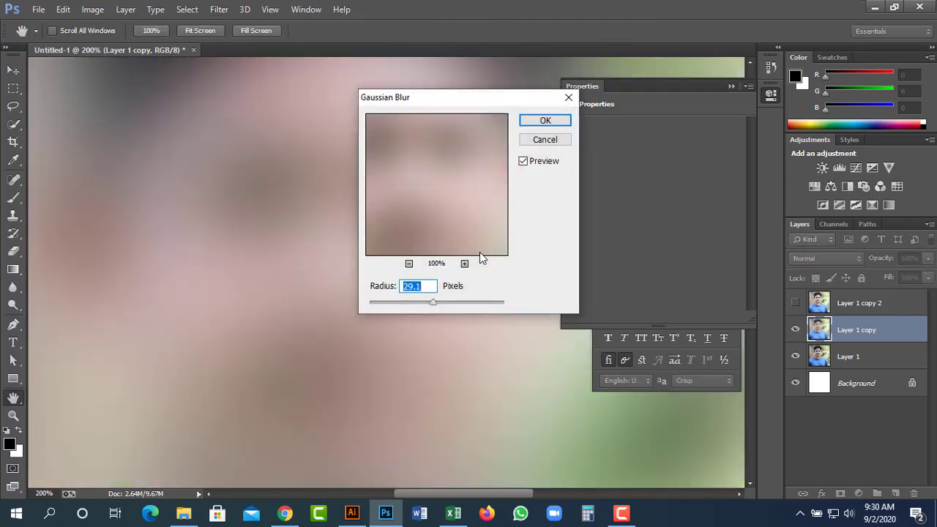
type("1")
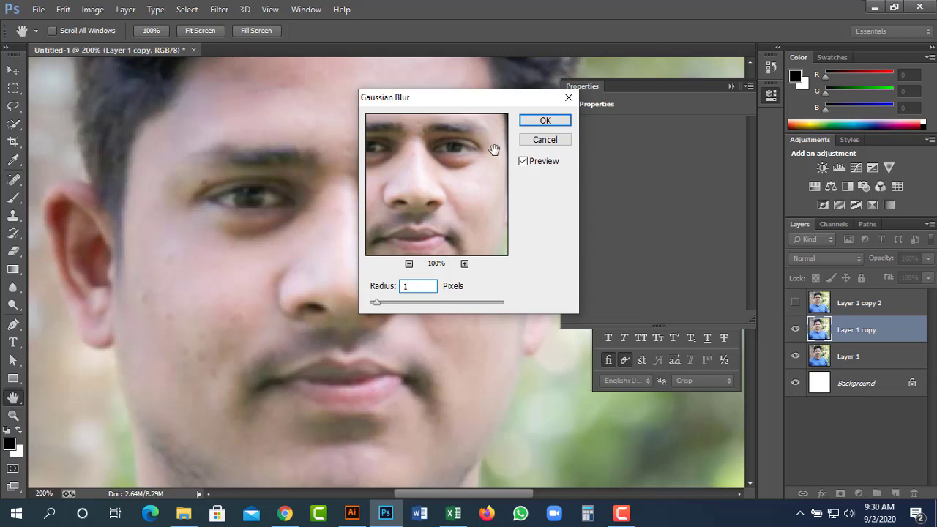
key("Return")
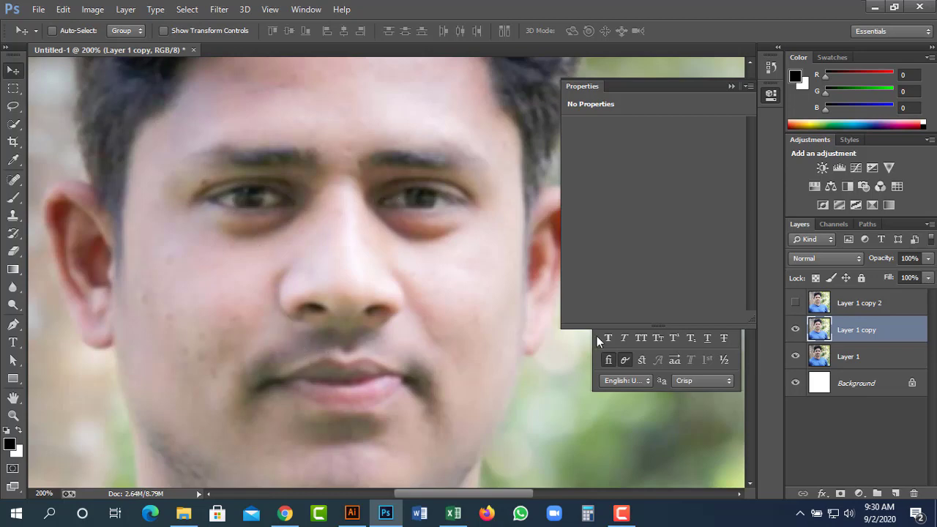
Select Layer 1 copy 2 and ready the Eraser at about 45 pixels.
left_click(796, 306)
left_click(796, 307)
left_click(887, 308)
key("ctrl+minus")
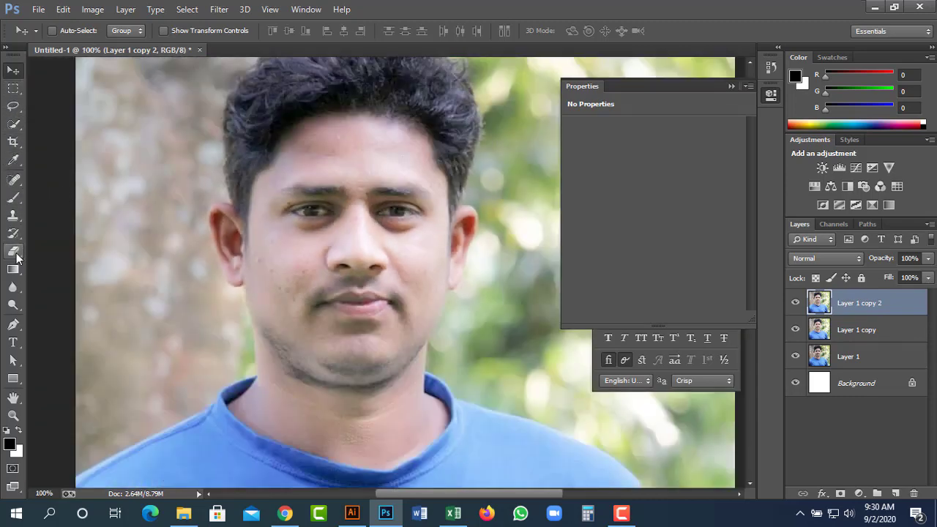
left_click(14, 253)
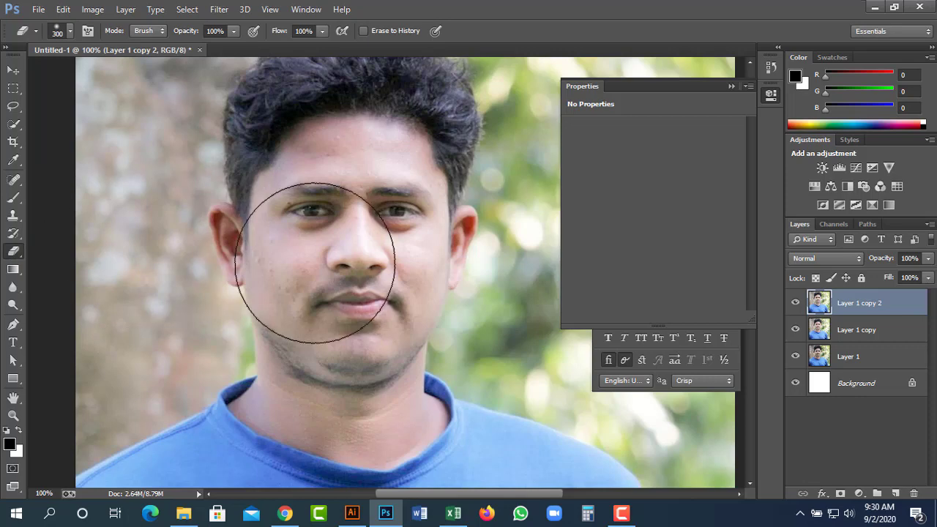
key("bracketleft")
key("bracketleft")
key("bracketleft")
key("bracketleft")
key("bracketleft")
key("bracketleft")
key("bracketleft")
key("bracketleft")
key("bracketleft")
key("bracketleft")
key("bracketleft")
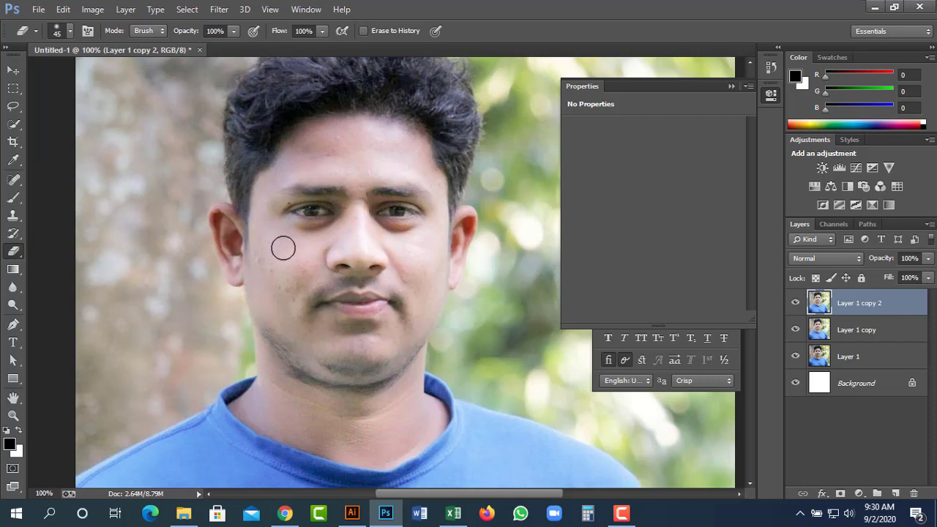
key("bracketright")
key("bracketright")
key("bracketright")
Erase the skin on Layer 1 copy 2 across forehead, eyes, face and ear.
left_click(438, 270, "ctrl")
left_click_drag(360, 279, 416, 321)
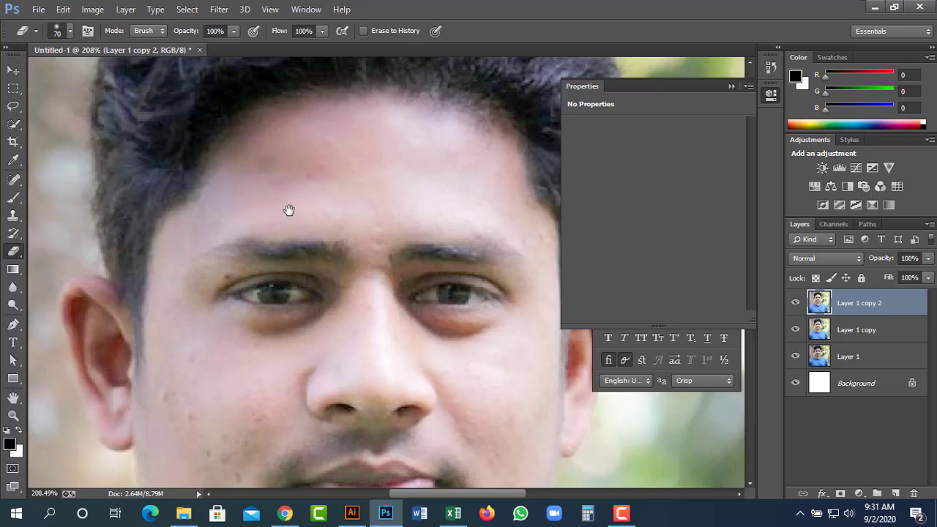
left_click_drag(289, 209, 308, 147)
key("bracketleft")
key("bracketleft")
key("bracketleft")
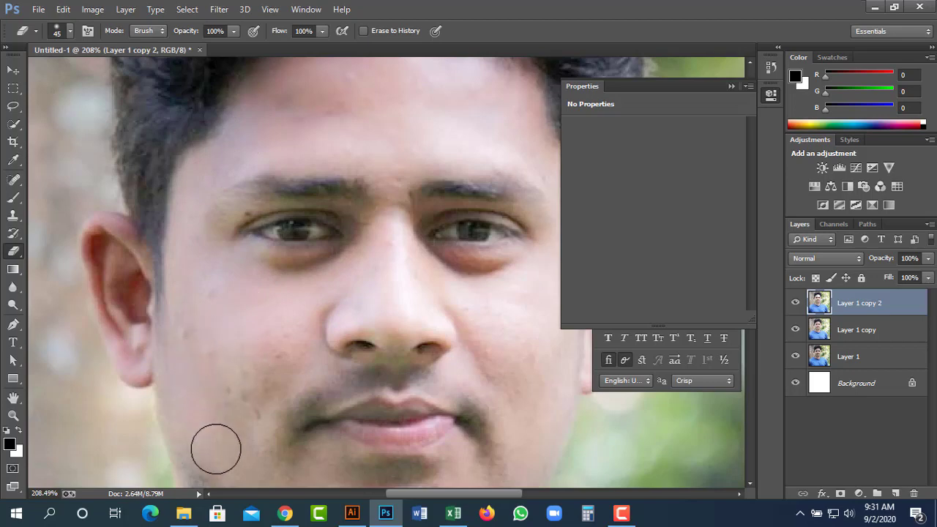
scroll(239, 405, "down", 3)
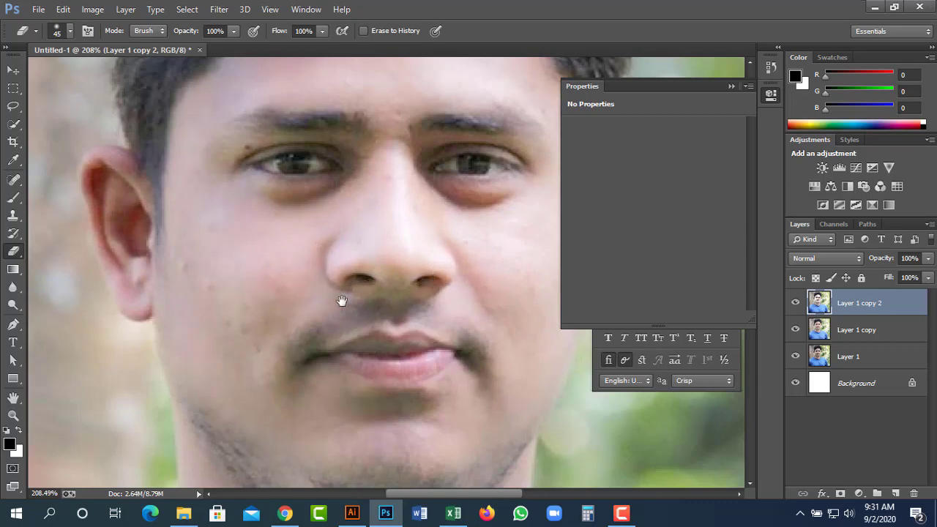
left_click_drag(345, 303, 296, 301)
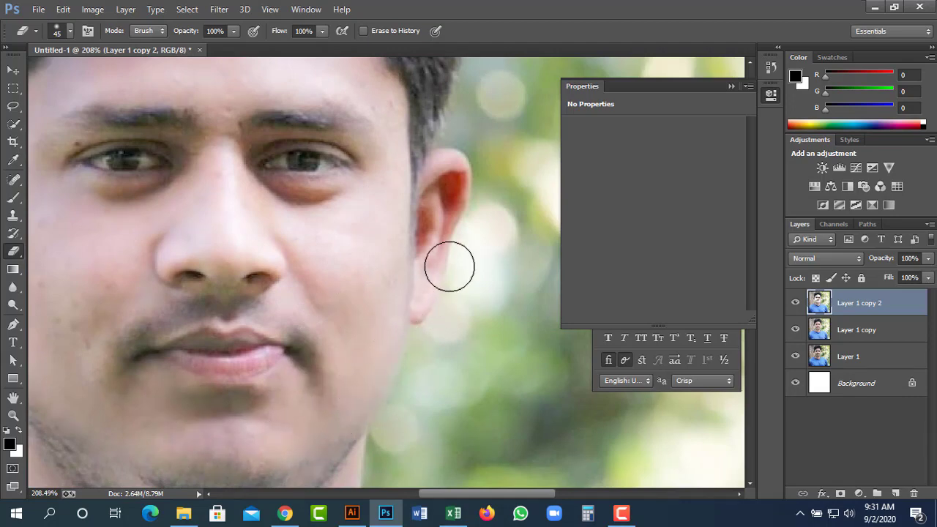
left_click_drag(343, 210, 352, 339)
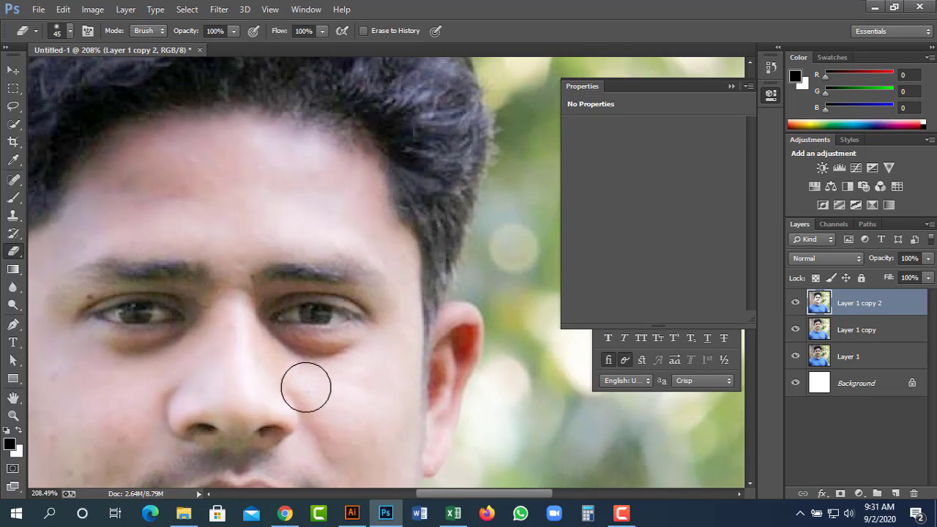
Zoom out to 66.67% and toggle Layer 1 copy to check the erased areas.
key("ctrl+1")
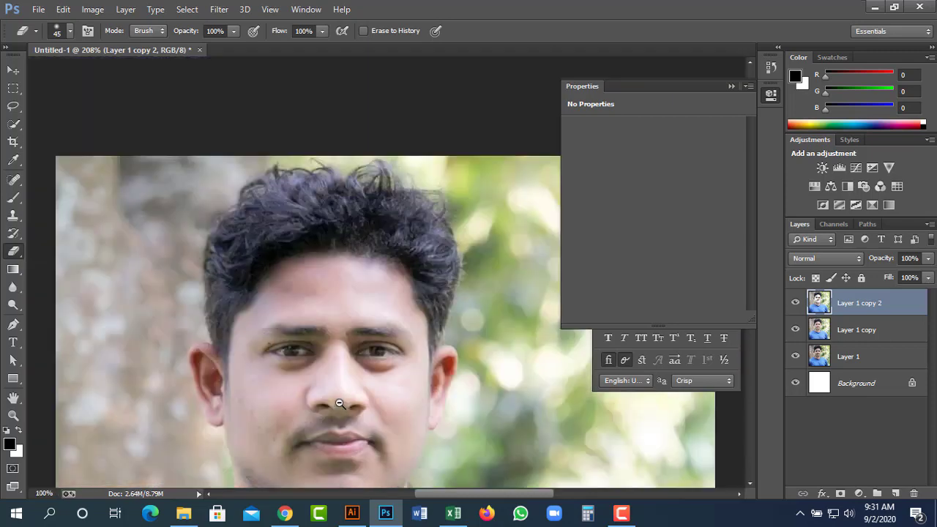
key("ctrl+minus")
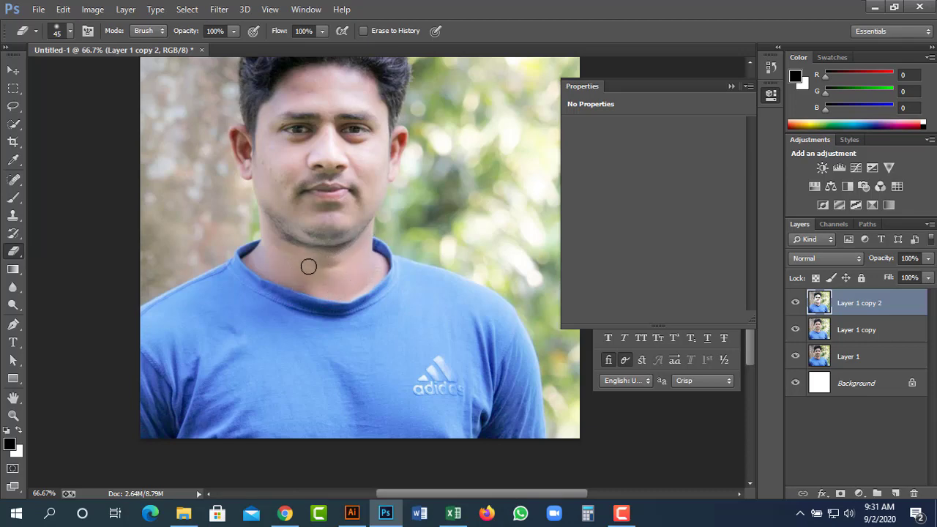
left_click(791, 332)
left_click(791, 332)
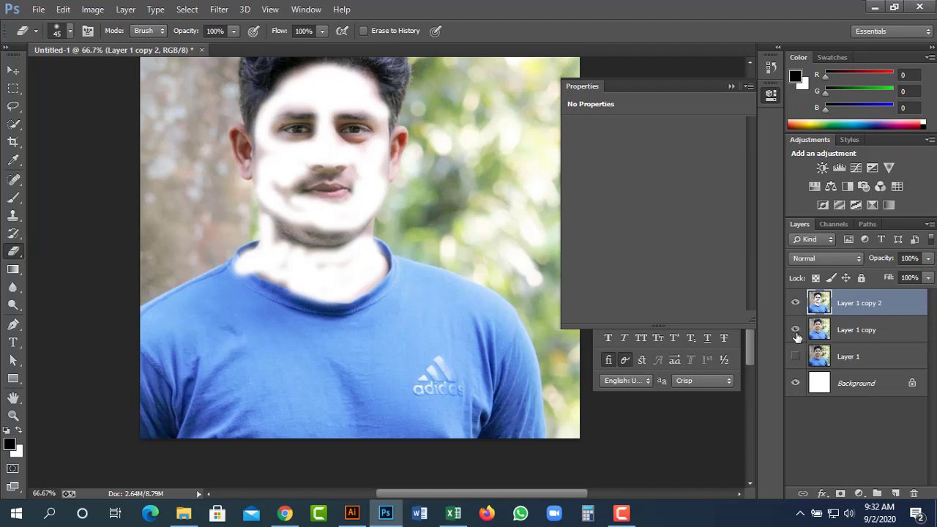
Show Layer 1 copy again and zoom in on the hair and eyes.
left_click(796, 331)
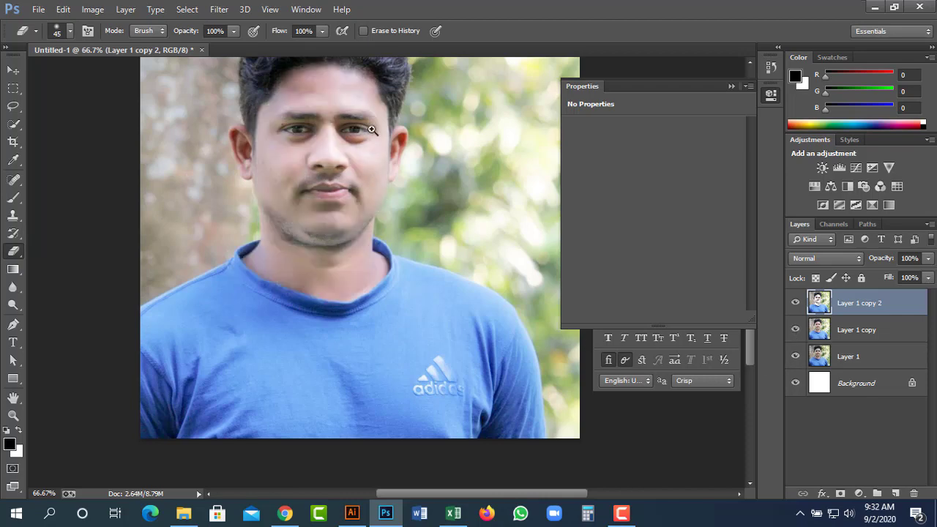
left_click_drag(377, 124, 418, 198)
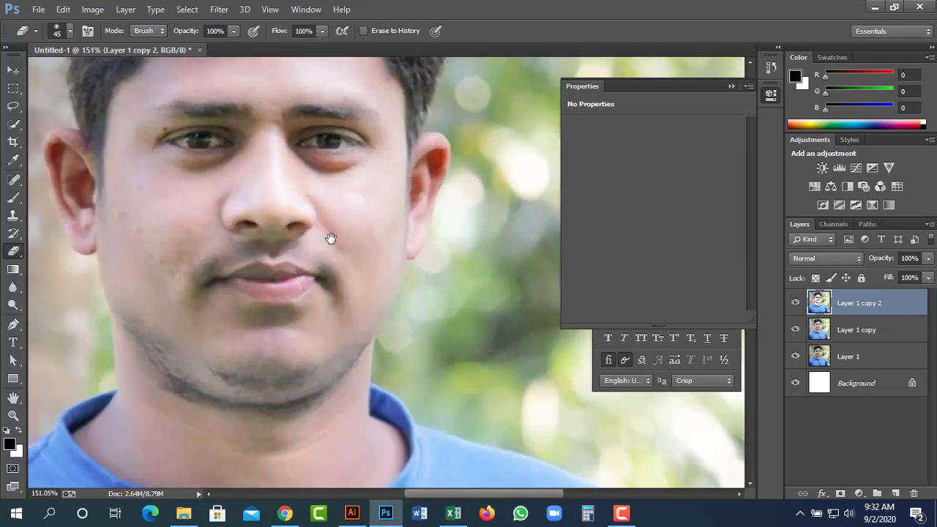
left_click_drag(329, 236, 343, 274)
key("v")
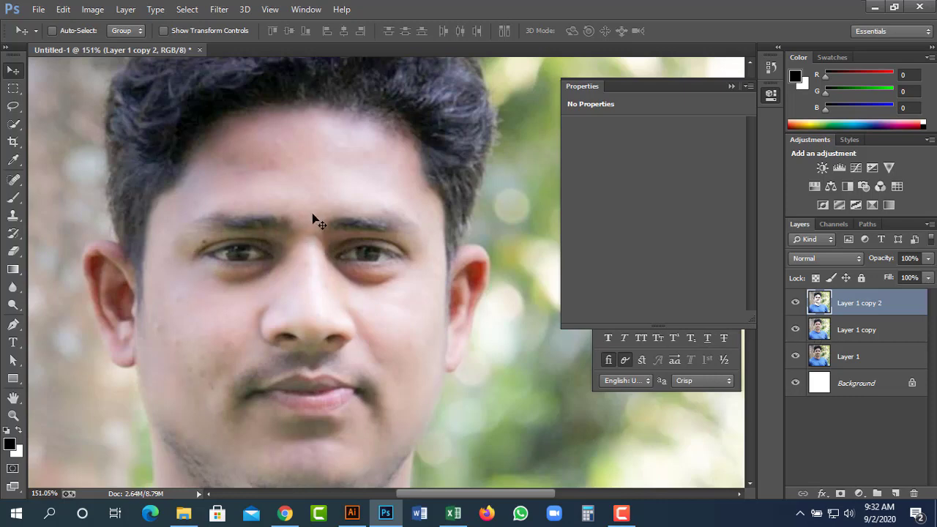
left_click_drag(444, 157, 443, 274)
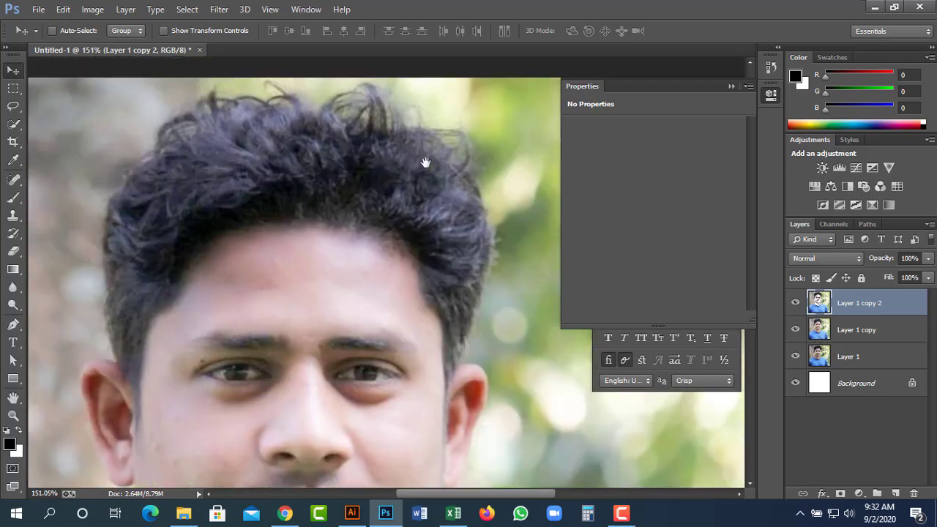
scroll(414, 220, "down", 1)
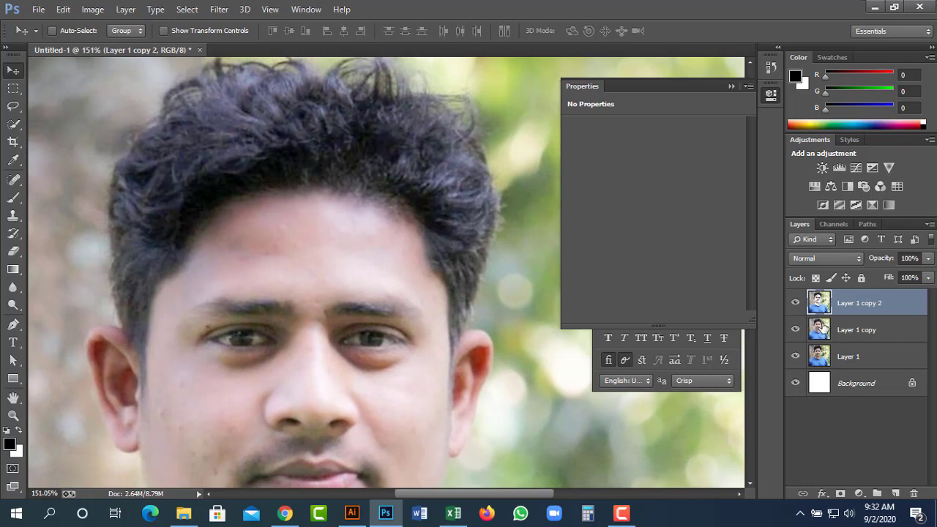
Select Layer 1 copy and Layer 1 copy 2 together and bring up their layer menu.
left_click(857, 329)
left_click_drag(205, 395, 235, 341)
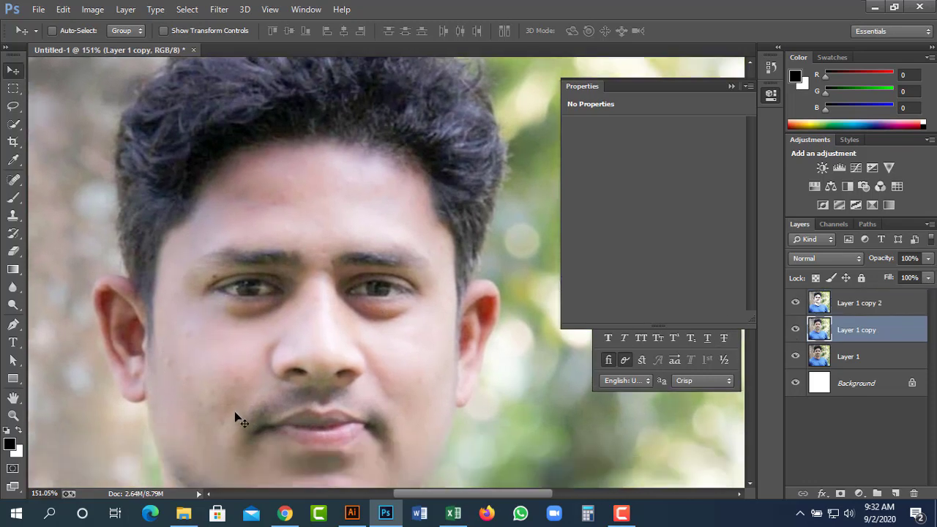
left_click(881, 318, "shift")
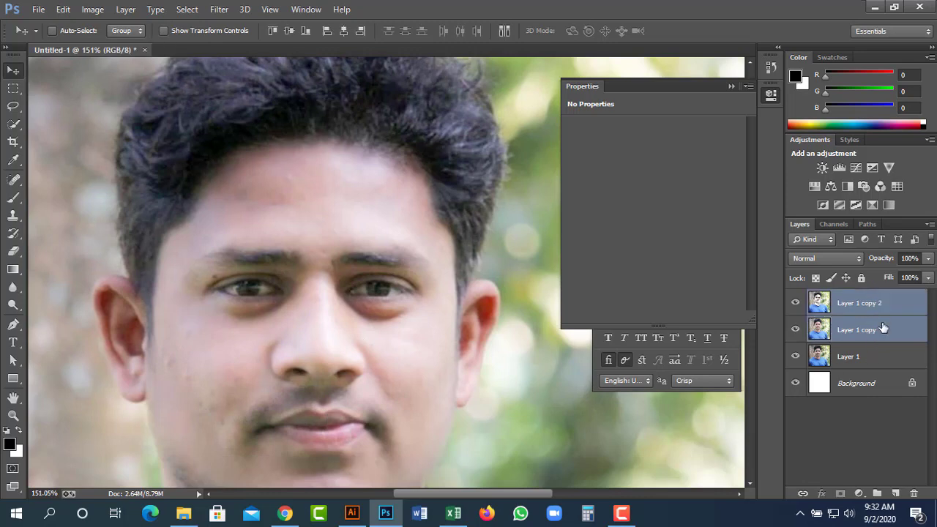
right_click(882, 326)
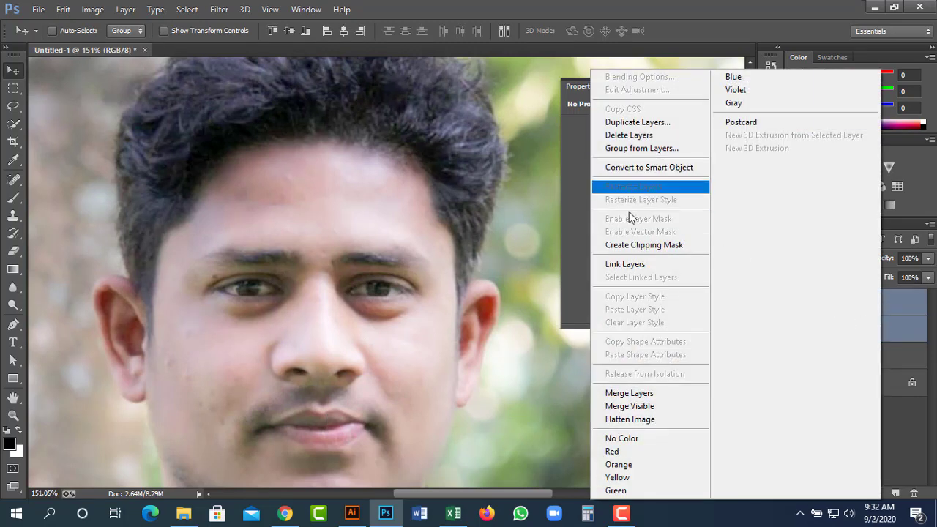
Merge Layer 1 copy and Layer 1 copy 2 into a single layer with Merge Layers.
left_click(648, 392)
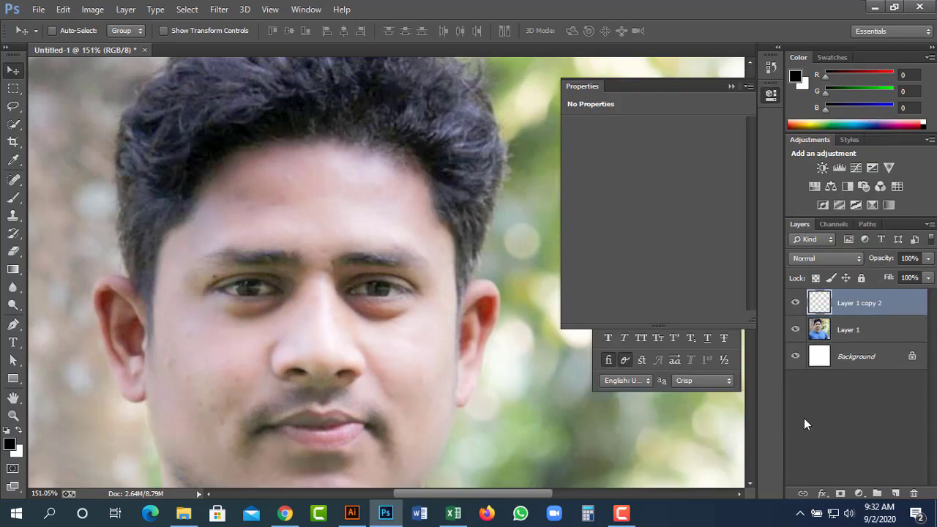
left_click_drag(223, 314, 204, 268)
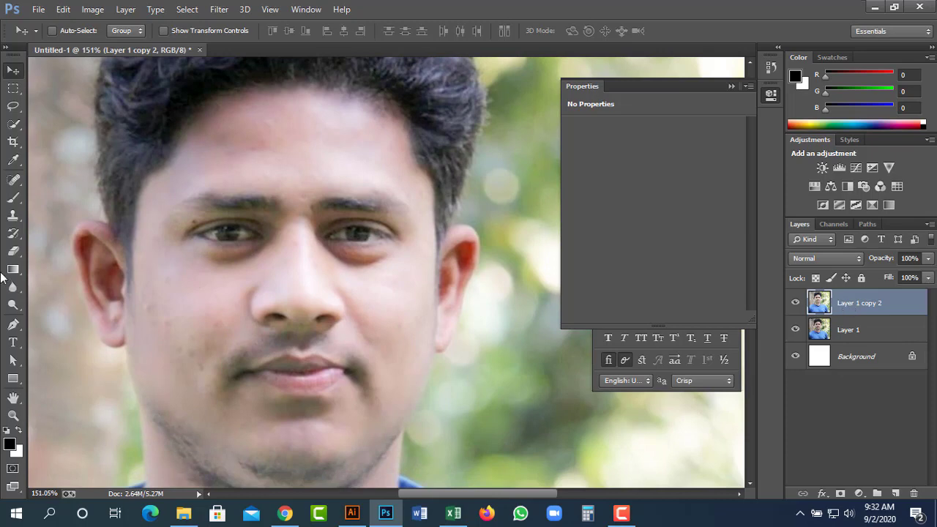
Spot-heal the blemishes on the jaw near the ear, the cheek and the forehead.
left_click(12, 181)
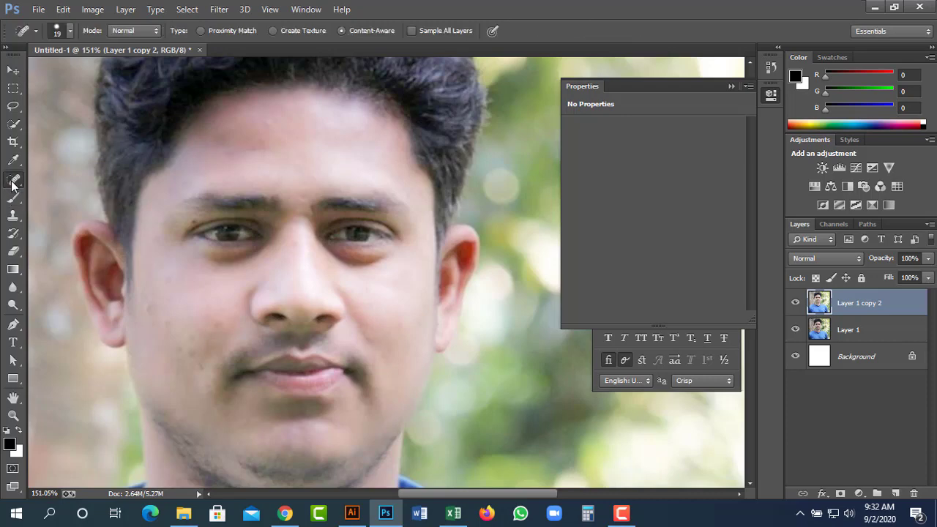
left_click(146, 309)
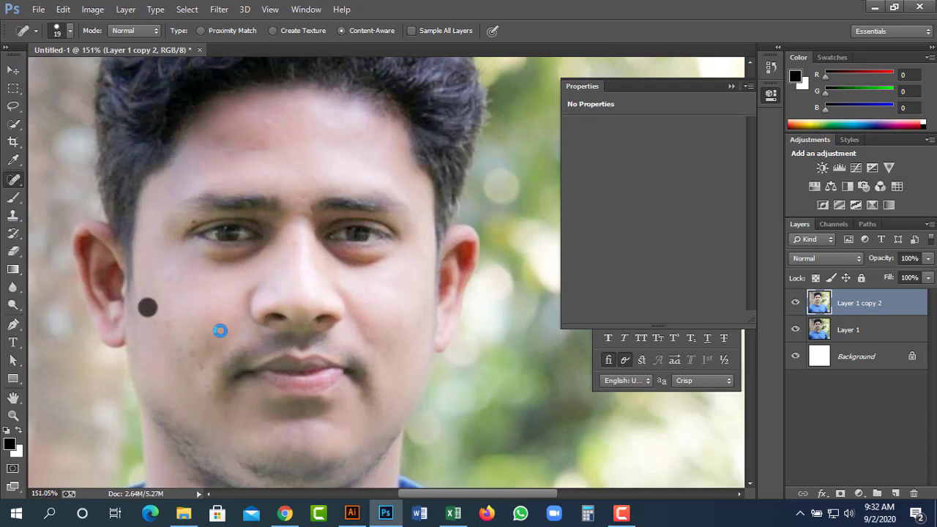
left_click(164, 322)
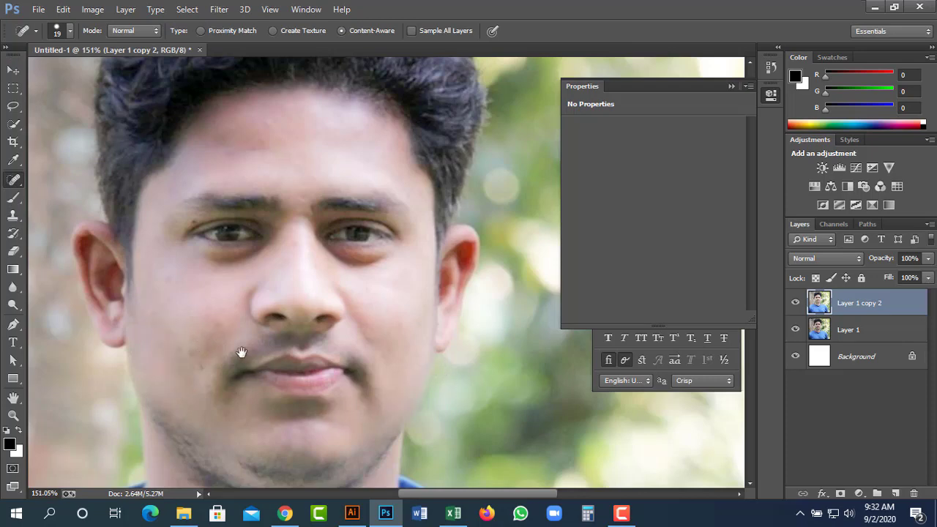
left_click(256, 145)
Heal the cluster of dark spots on the cheek with the Spot Healing Brush.
left_click_drag(429, 318, 494, 305)
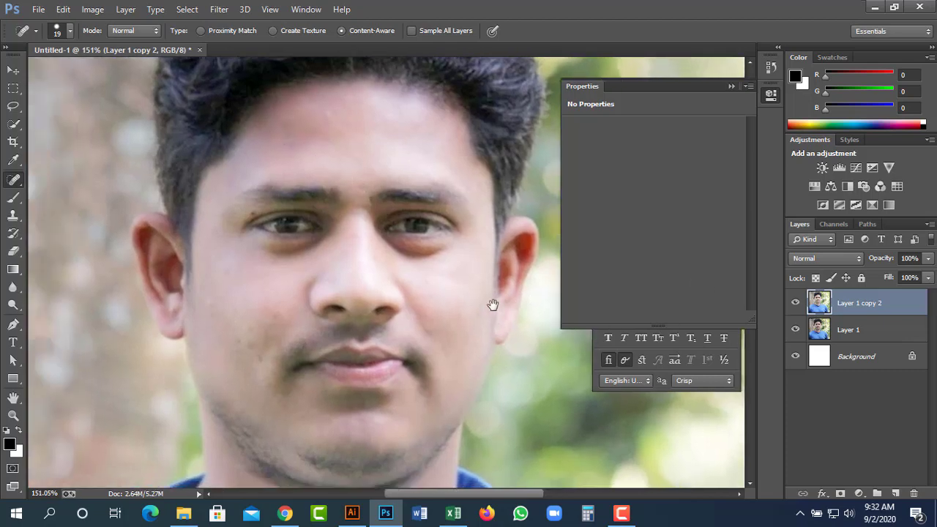
left_click_drag(435, 419, 429, 373)
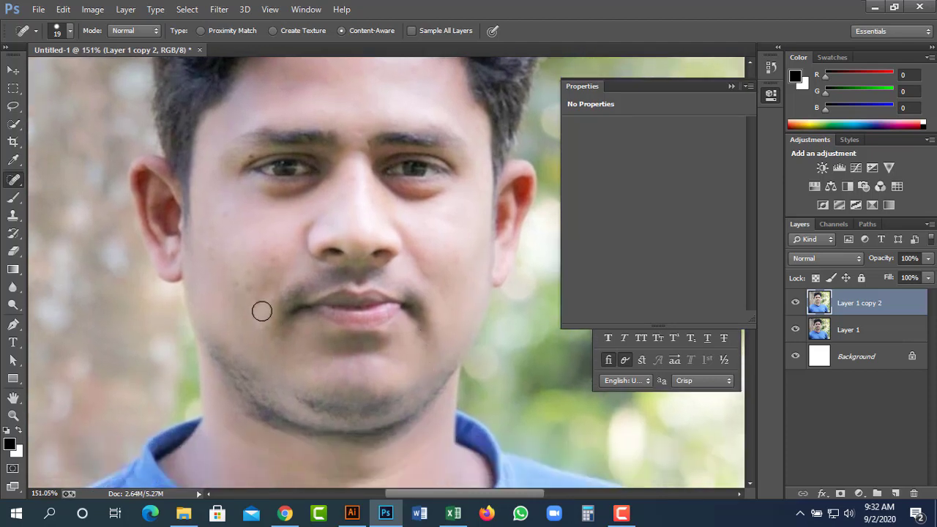
left_click(247, 286)
left_click(243, 282)
left_click(246, 277)
left_click(260, 303)
left_click_drag(492, 264, 490, 329)
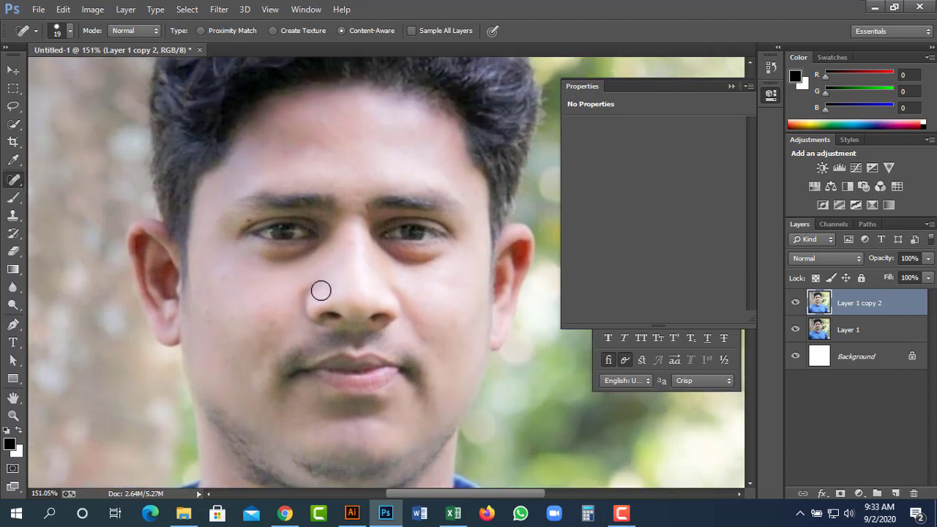
left_click(220, 280)
Shrink the healing brush and heal the dark spot and blemish above the eyelid.
key("bracketleft")
scroll(285, 222, "up", 5)
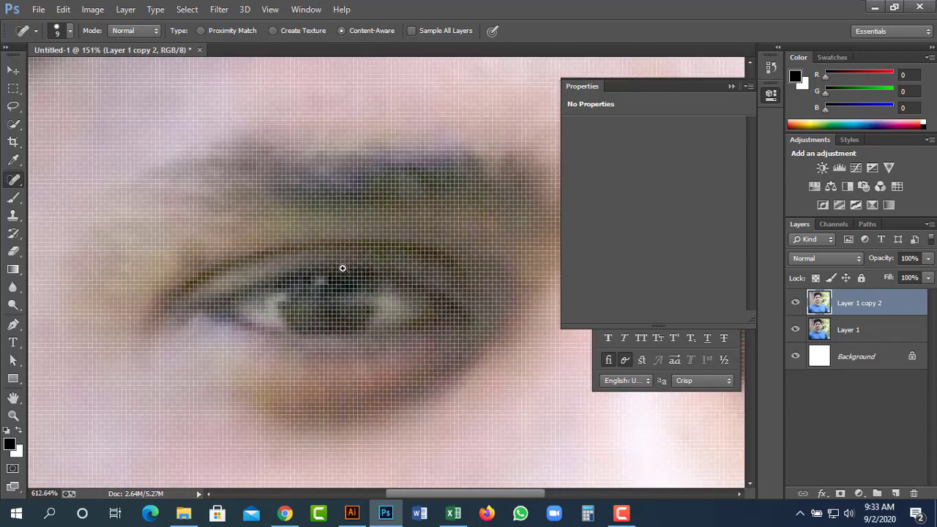
scroll(327, 265, "down", 2)
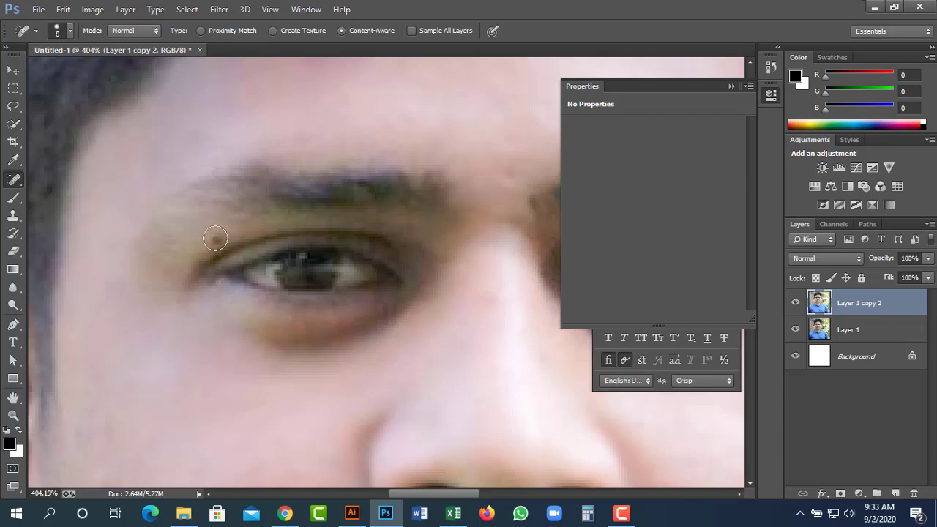
key("bracketleft")
left_click(217, 239)
left_click_drag(223, 236, 205, 244)
Clone-stamp out the dark spot above the eyelid with a tiny brush, then hide the panels.
left_click(13, 216)
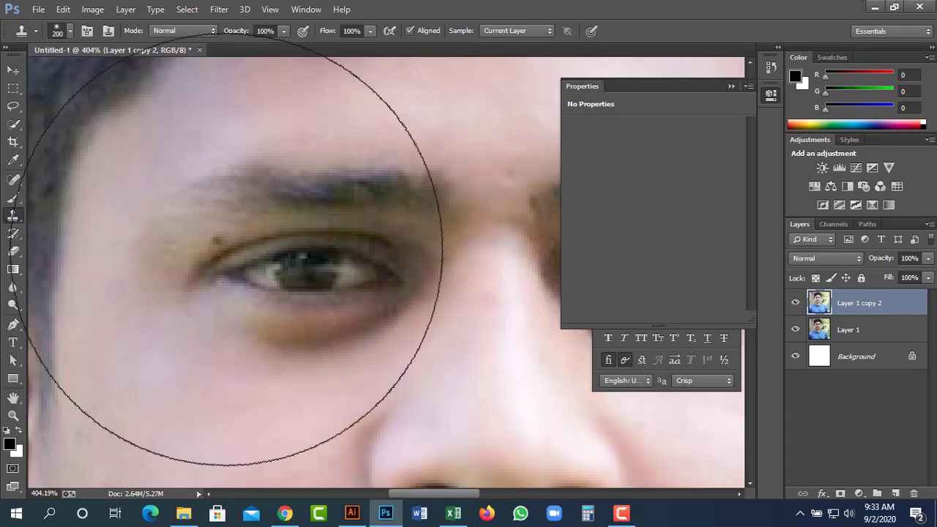
key("bracketleft")
key("bracketleft")
key("bracketleft")
key("bracketleft")
key("bracketleft")
key("bracketleft")
key("bracketleft")
key("bracketleft")
key("bracketleft")
key("bracketleft")
key("bracketleft")
key("bracketleft")
key("bracketleft")
key("bracketleft")
key("bracketleft")
key("bracketleft")
key("bracketleft")
key("bracketleft")
key("bracketleft")
key("bracketleft")
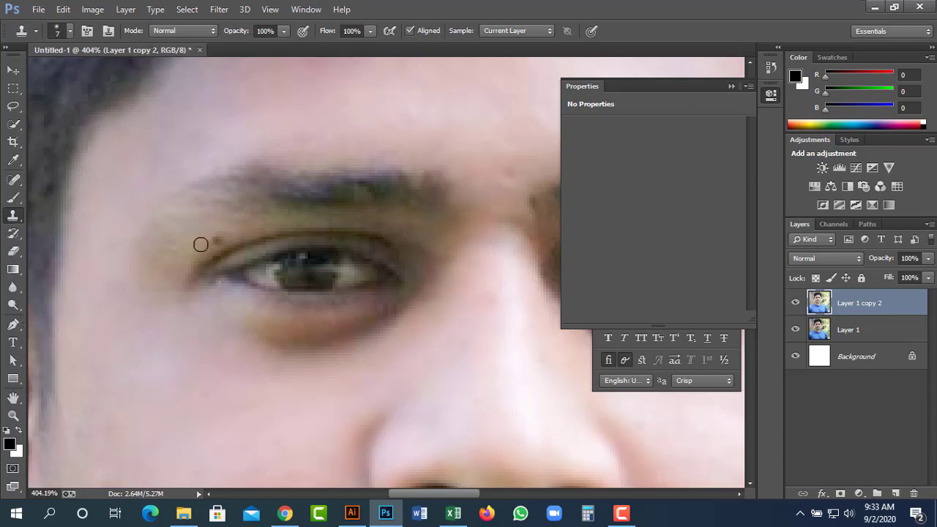
left_click(203, 245, "alt")
left_click(212, 241)
left_click_drag(209, 266, 323, 146)
key("Tab")
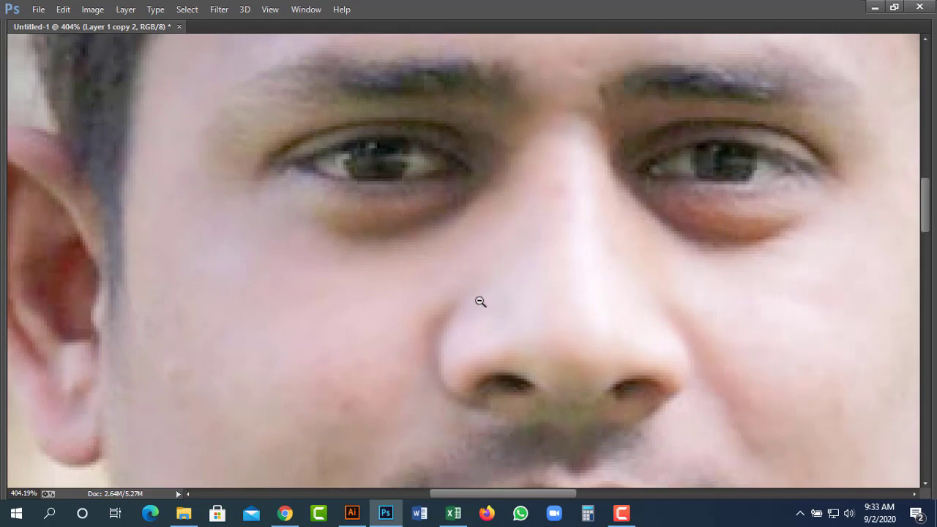
Zoom out in stages to 50% so the whole retouched portrait is in view.
left_click(481, 302, "alt")
left_click(485, 300, "alt")
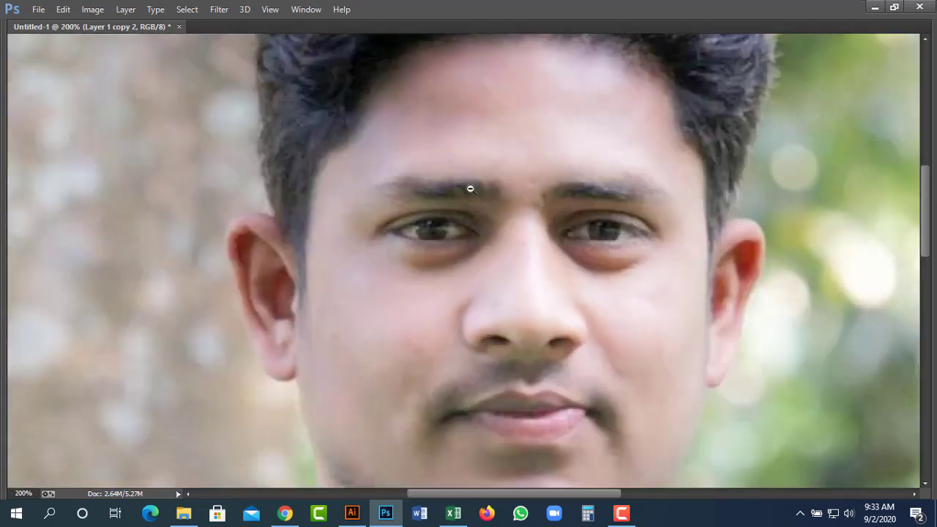
left_click(588, 356, "alt")
left_click_drag(605, 356, 507, 276)
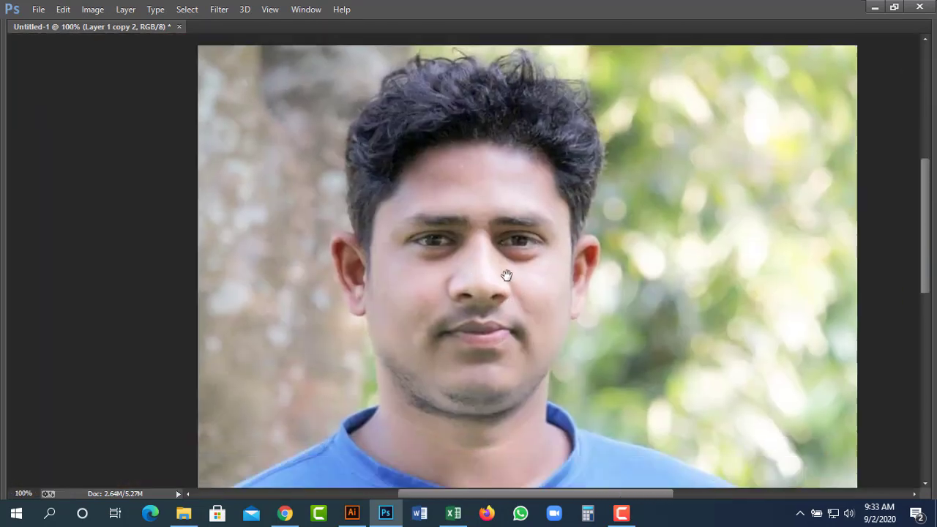
left_click(503, 271, "alt")
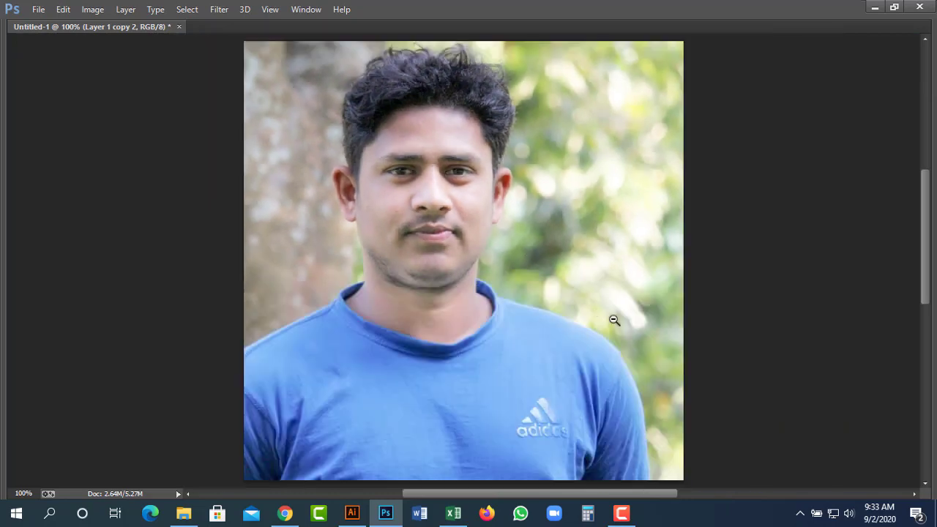
left_click(563, 314, "alt")
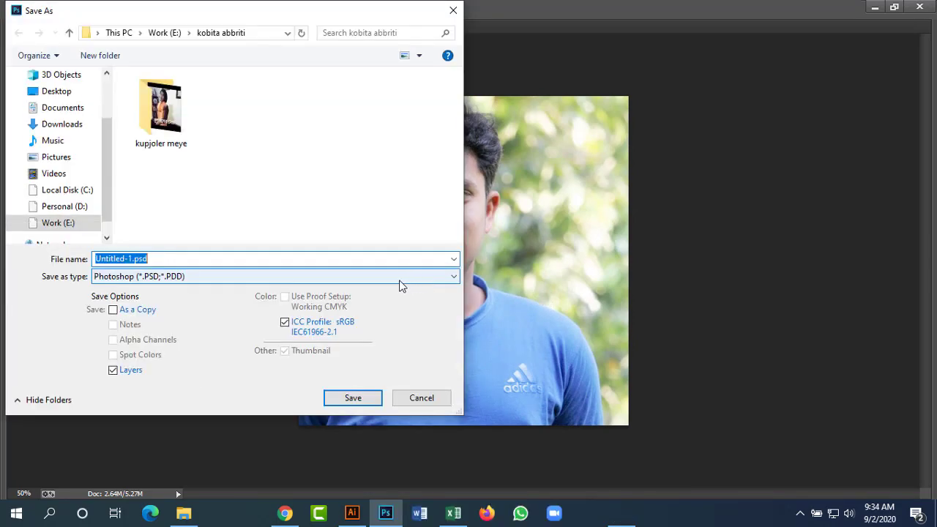
Save the portrait as pic.psd in the tutorial folder on Work (E:) with maximum compatibility.
key("Escape")
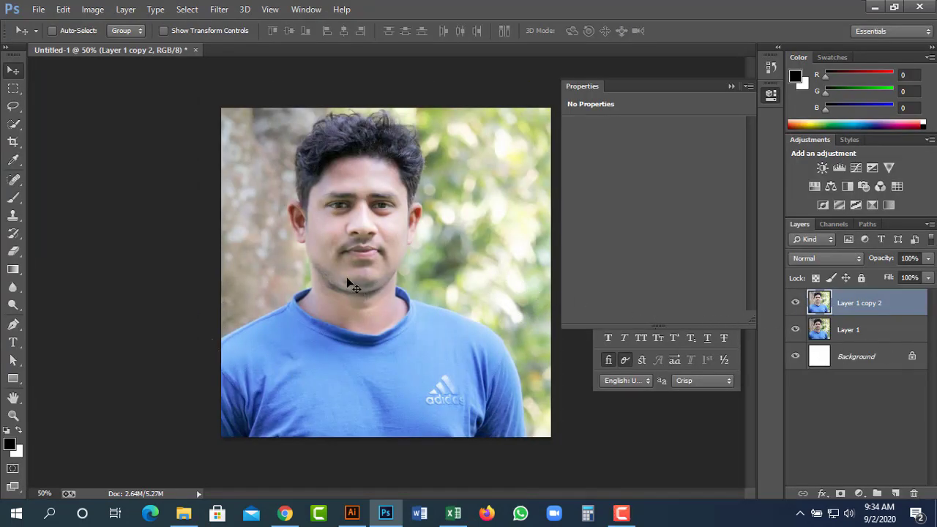
key("ctrl+shift+s")
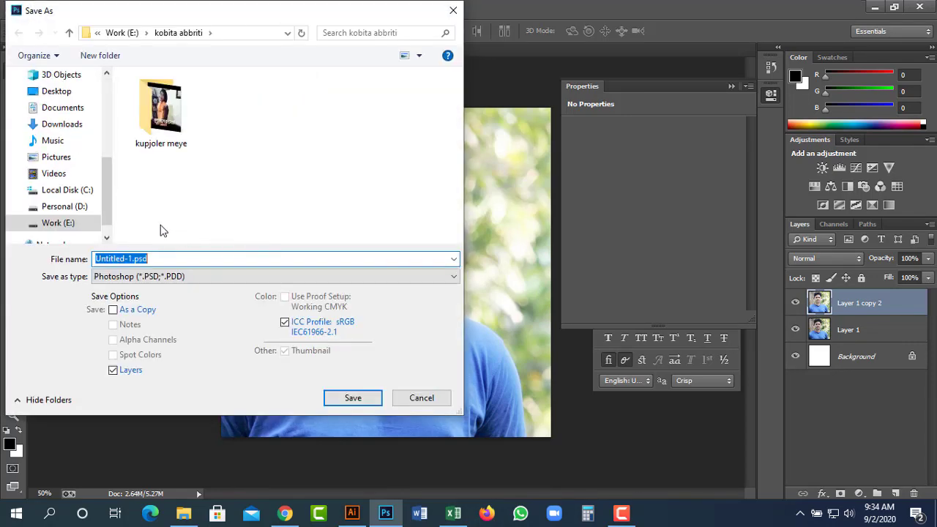
left_click(186, 191)
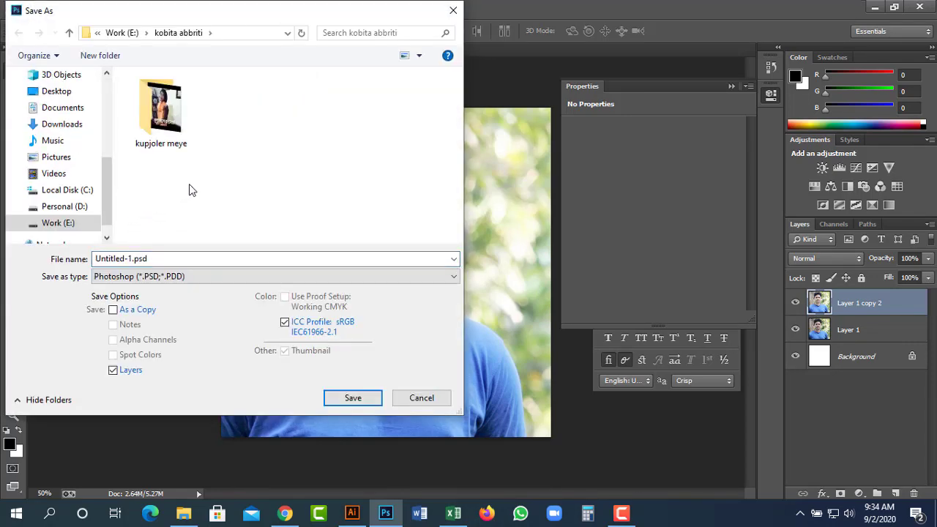
key("alt+Up")
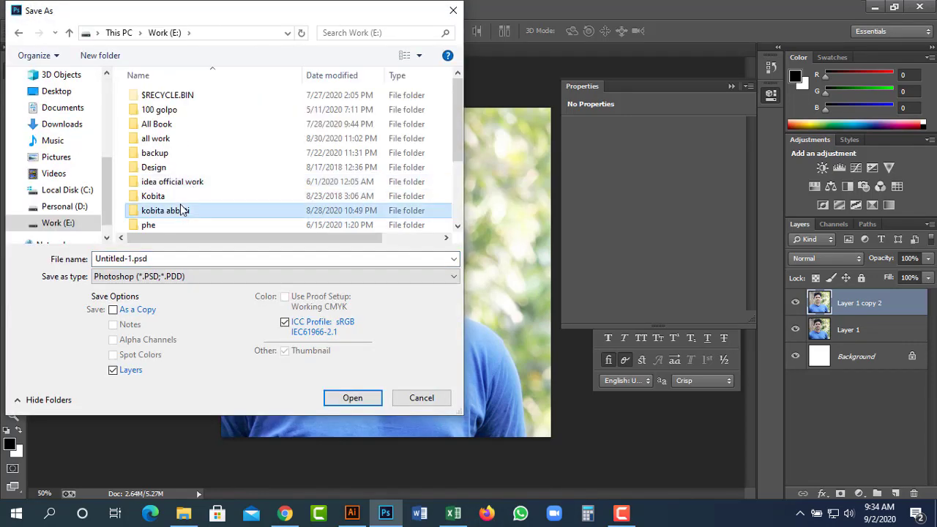
scroll(183, 210, "down", 3)
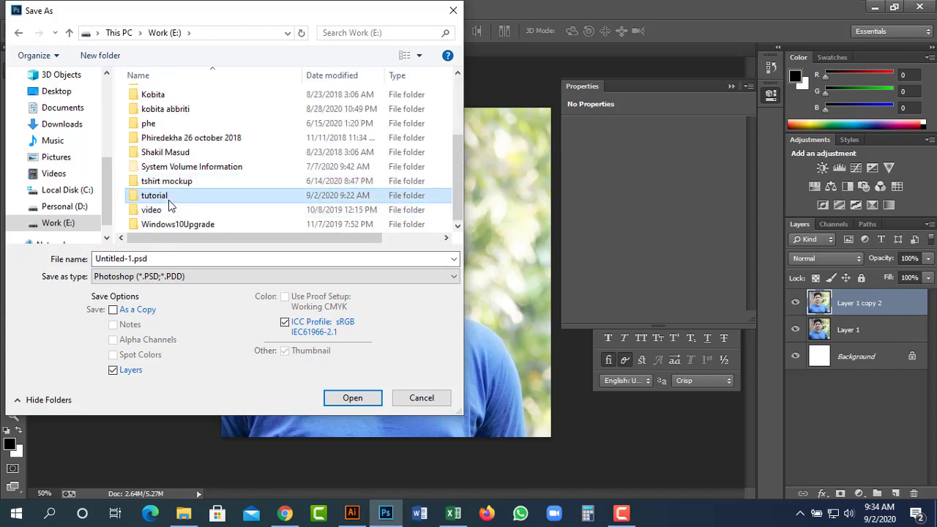
double_click(168, 196)
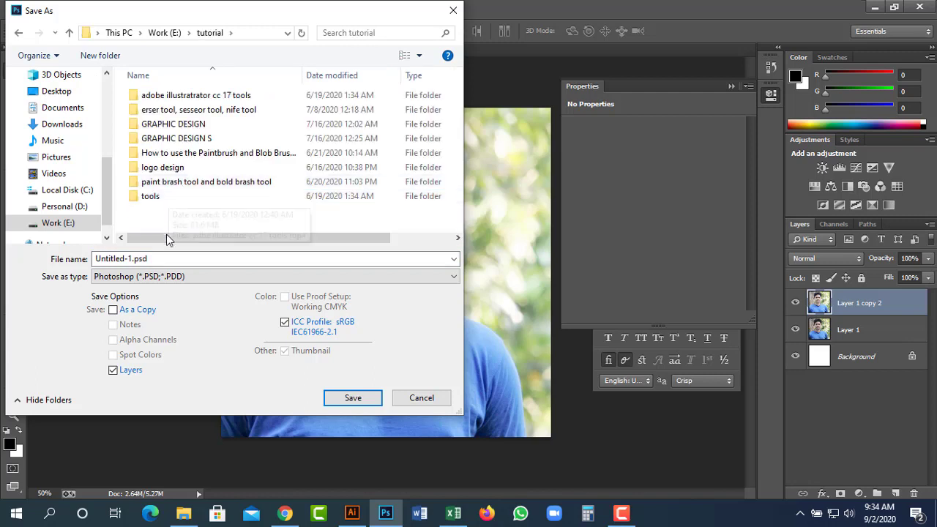
left_click(161, 261)
type("pic")
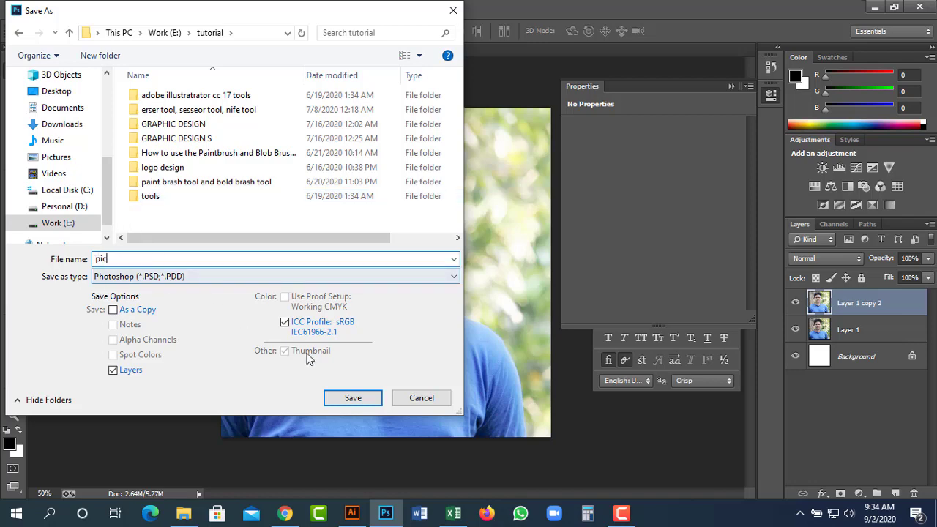
left_click(367, 399)
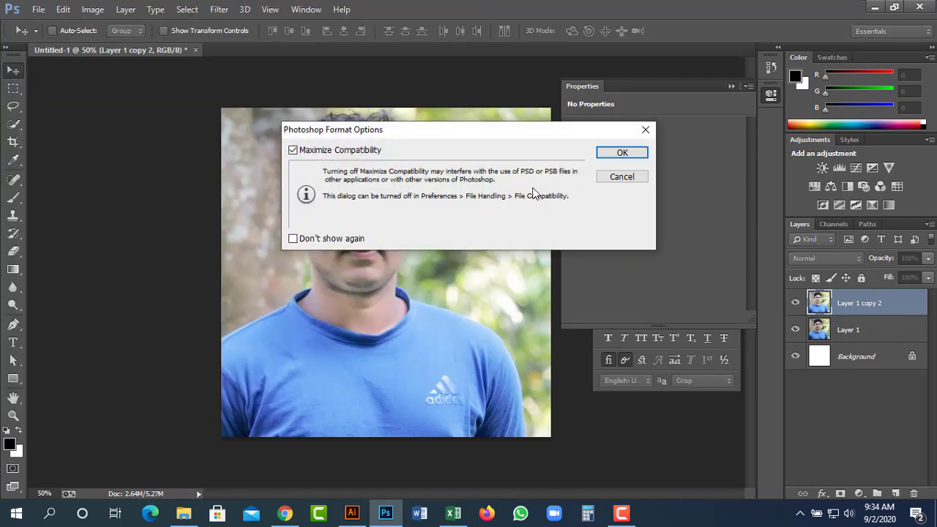
left_click(619, 154)
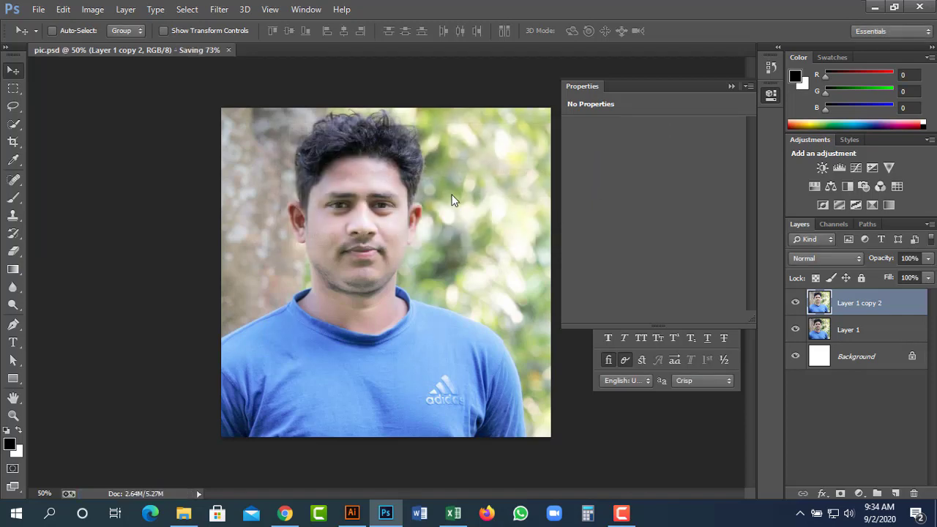
Return to Illustrator and zoom out so the whole banner design 2 poster is centred.
left_click(353, 512)
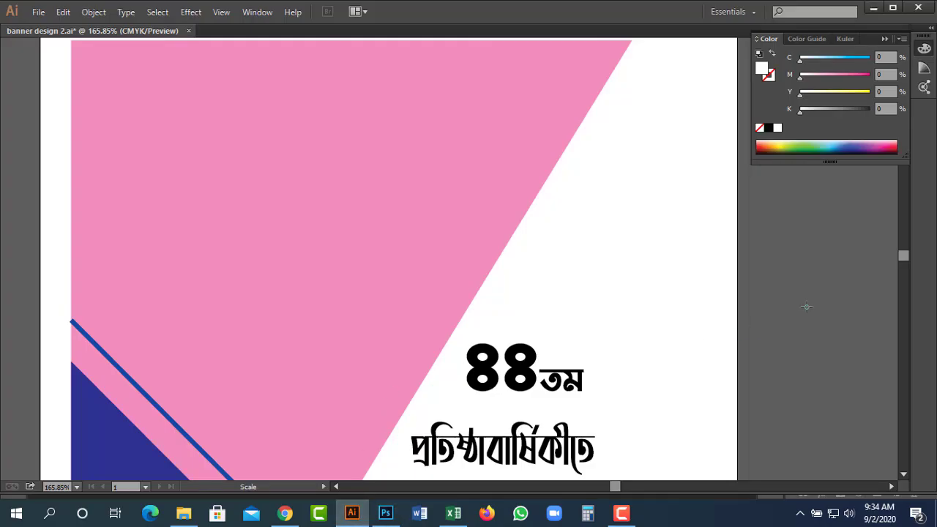
left_click(366, 295, "ctrl+alt")
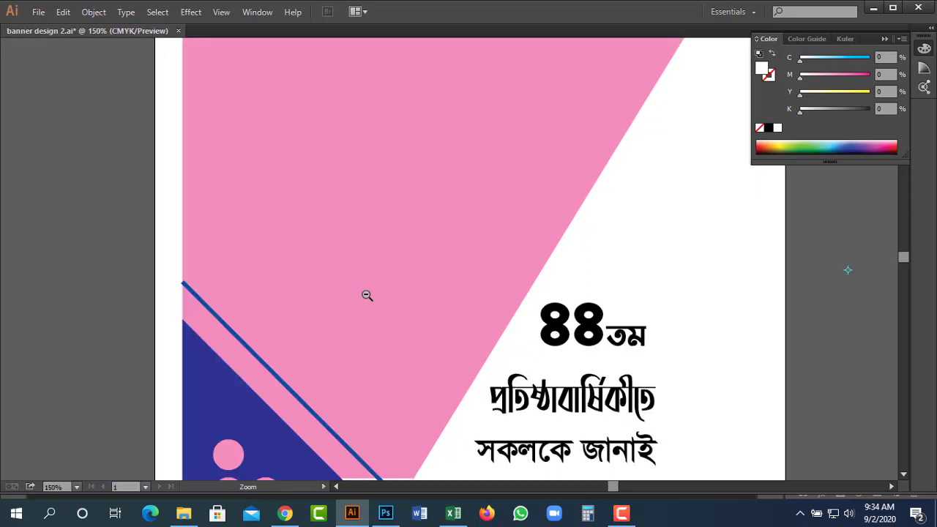
left_click(366, 295, "ctrl+alt")
left_click_drag(584, 281, 468, 228)
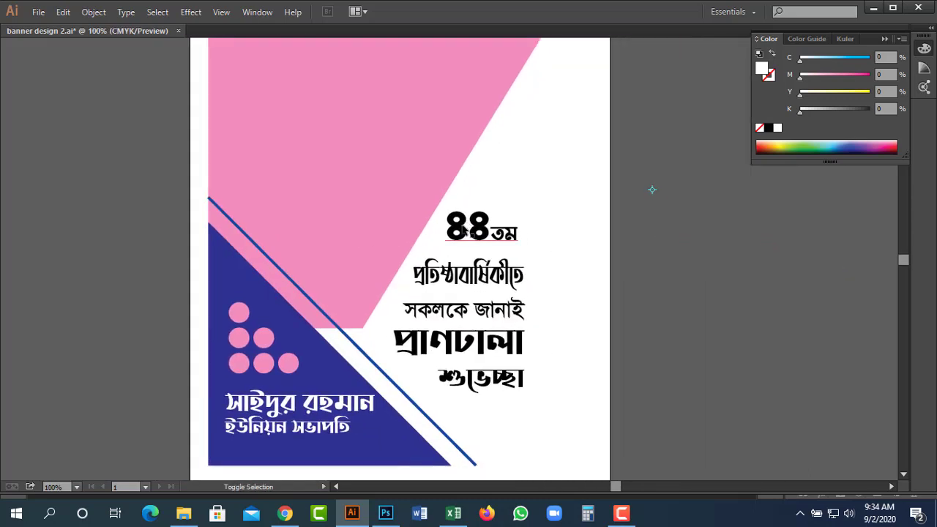
left_click_drag(653, 268, 699, 279)
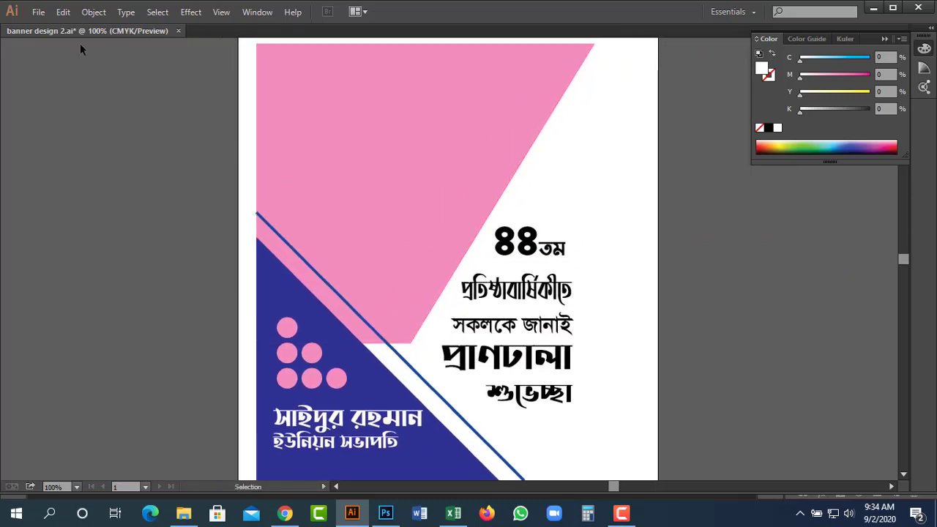
left_click(37, 12)
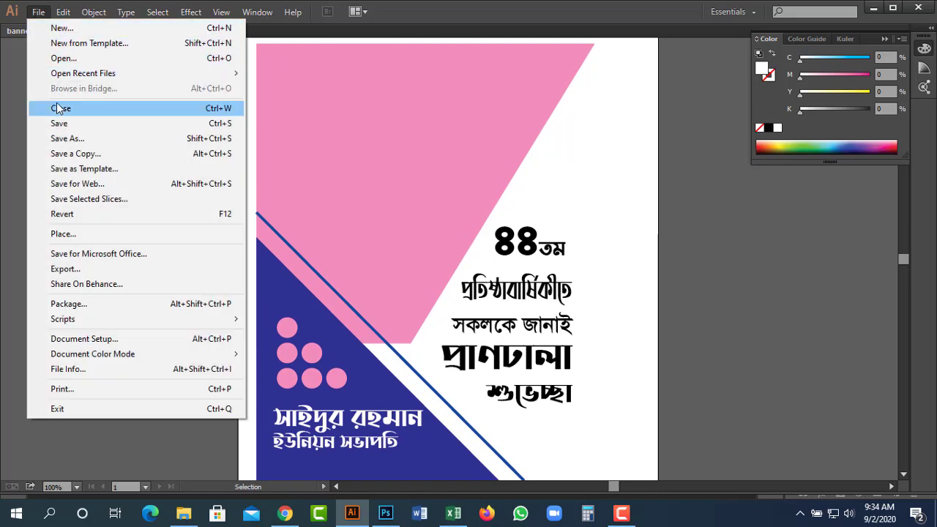
Place pic.psd from the tutorial folder into the Illustrator poster.
left_click(69, 233)
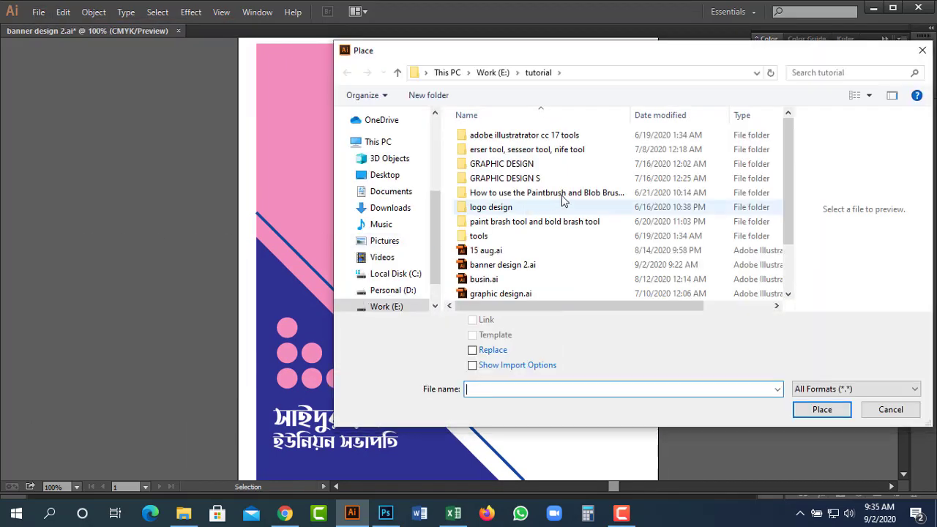
left_click(480, 236)
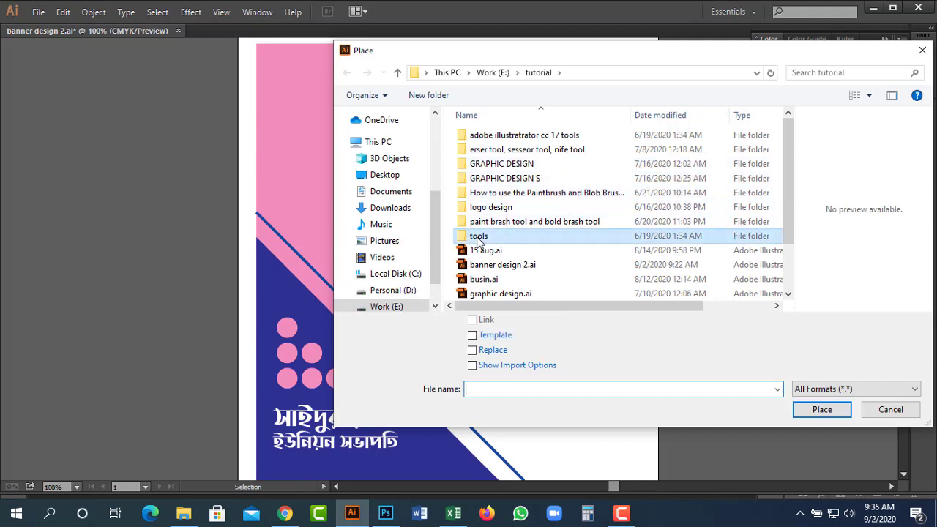
scroll(582, 245, "down", 1)
scroll(582, 246, "down", 1)
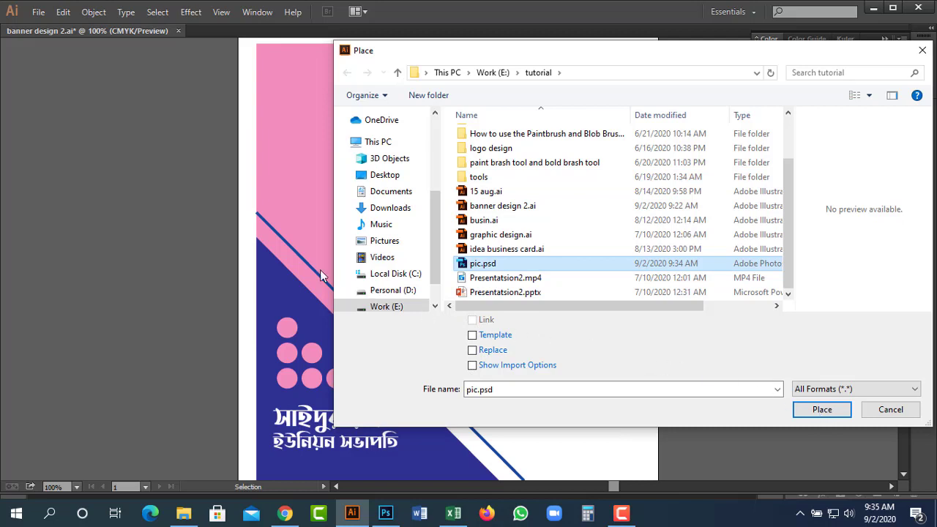
key("Return")
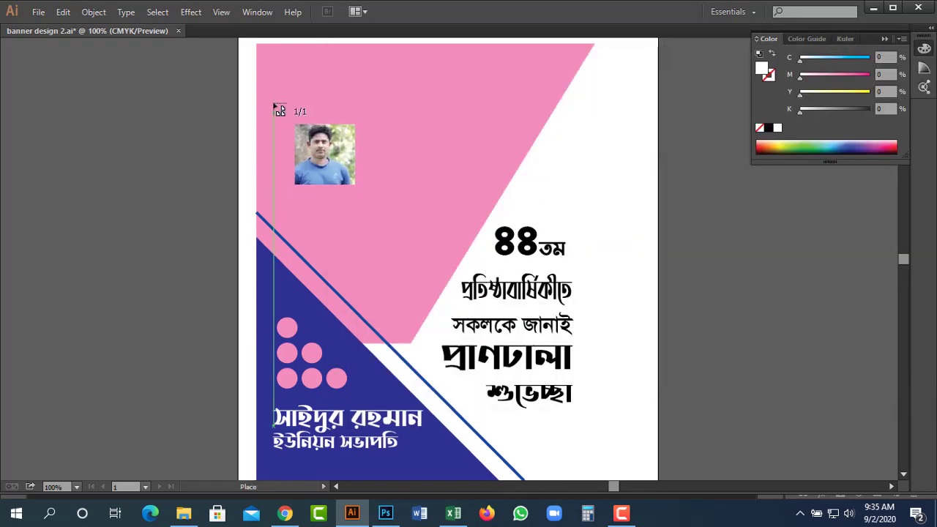
Drop the portrait onto the banner and drag a copy beside the artboard.
left_click(205, 77)
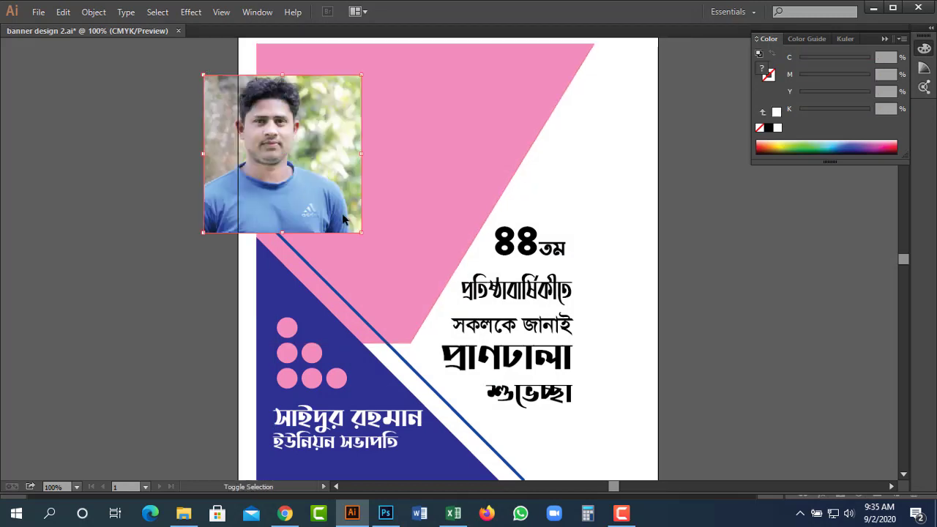
left_click_drag(363, 232, 541, 413)
key("a")
left_click_drag(387, 248, 814, 232)
key("ctrl+z")
key("ctrl+z")
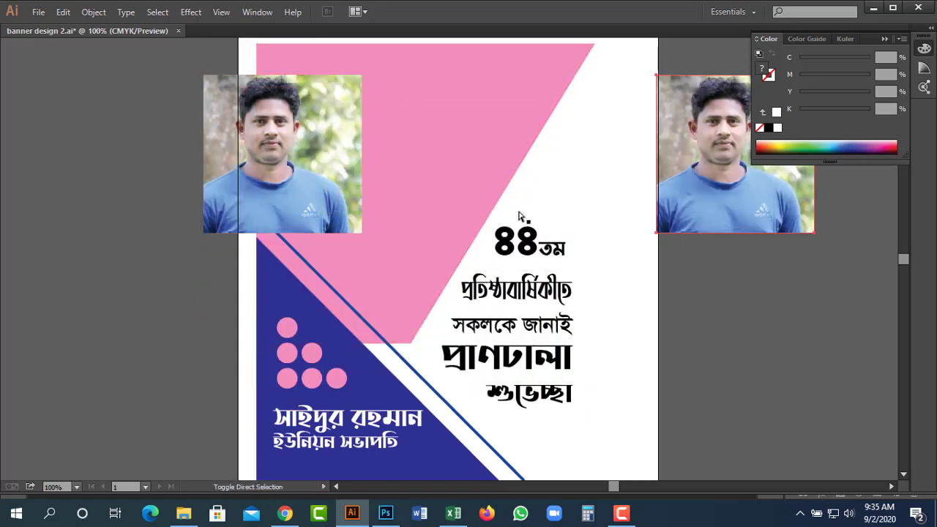
Enlarge the original portrait to about twice its size and remove the leftover small copy.
left_click(303, 164)
key("v")
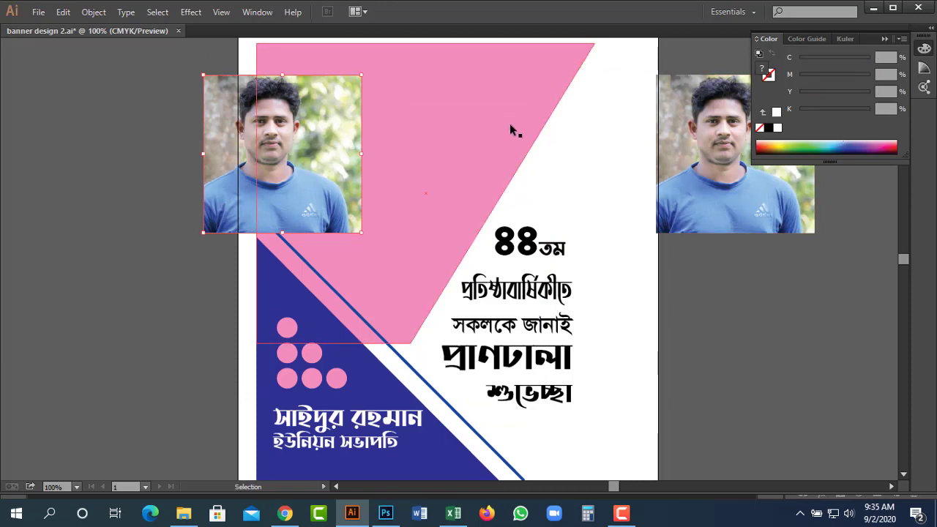
left_click_drag(360, 233, 549, 418)
left_click_drag(390, 245, 414, 243)
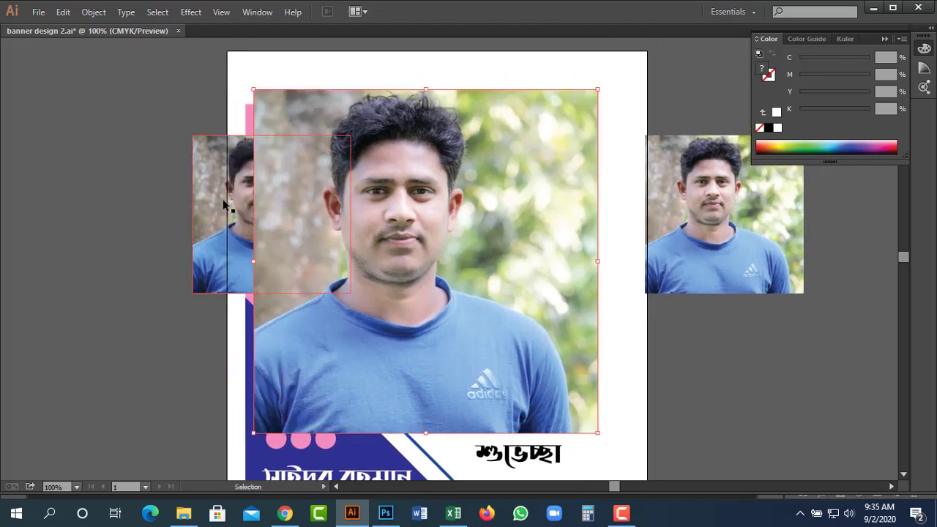
key("Delete")
key("ctrl+z")
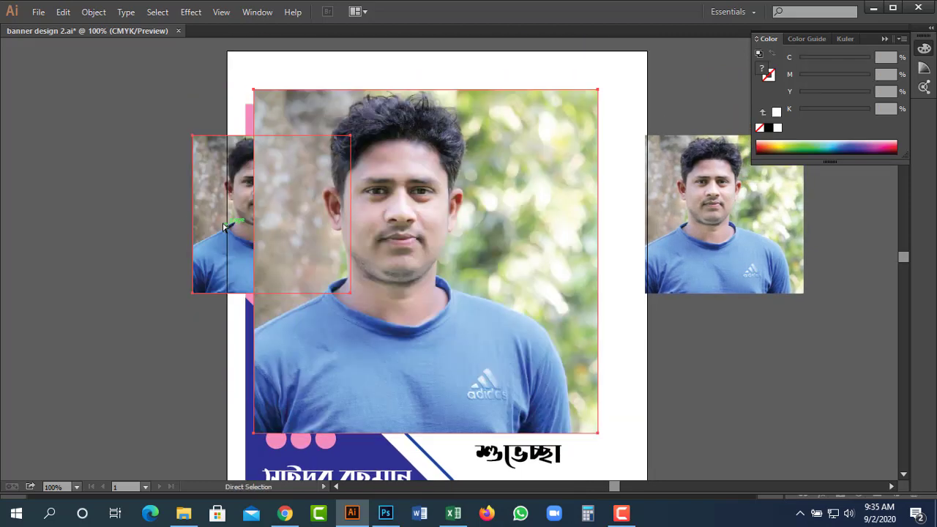
key("ctrl+z")
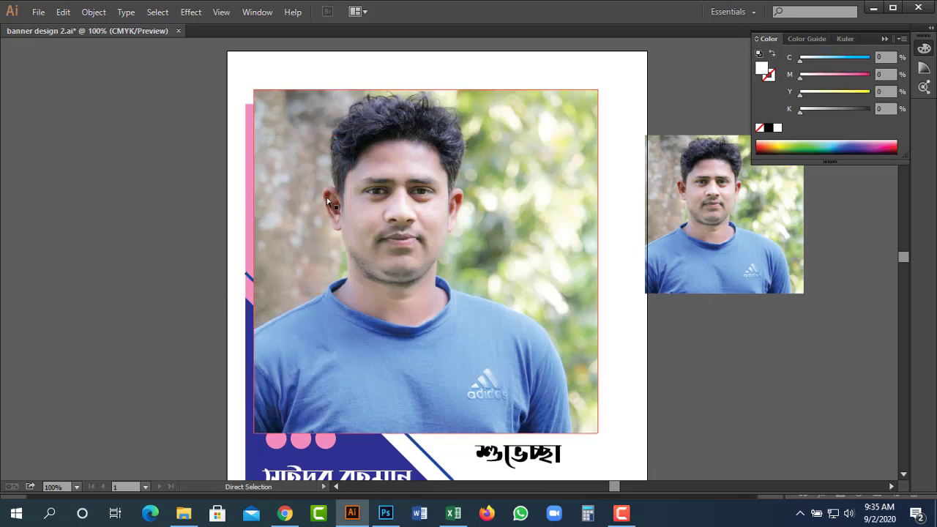
key("v")
mouse_move(398, 211)
left_mouse_down()
mouse_move(348, 189)
mouse_move(397, 211)
left_mouse_up()
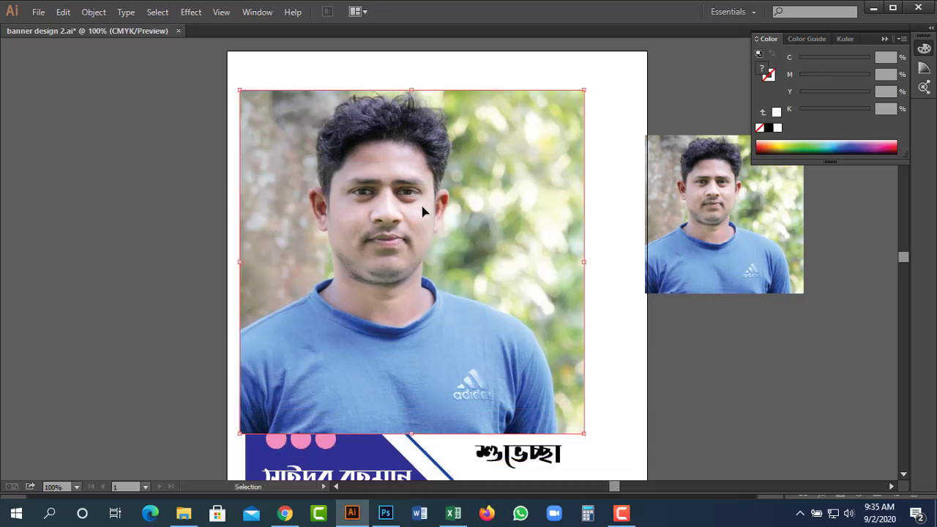
key("ctrl")
Send the portrait behind the artwork and make a clipping mask with the pink triangle.
key("ctrl+shift+bracketleft")
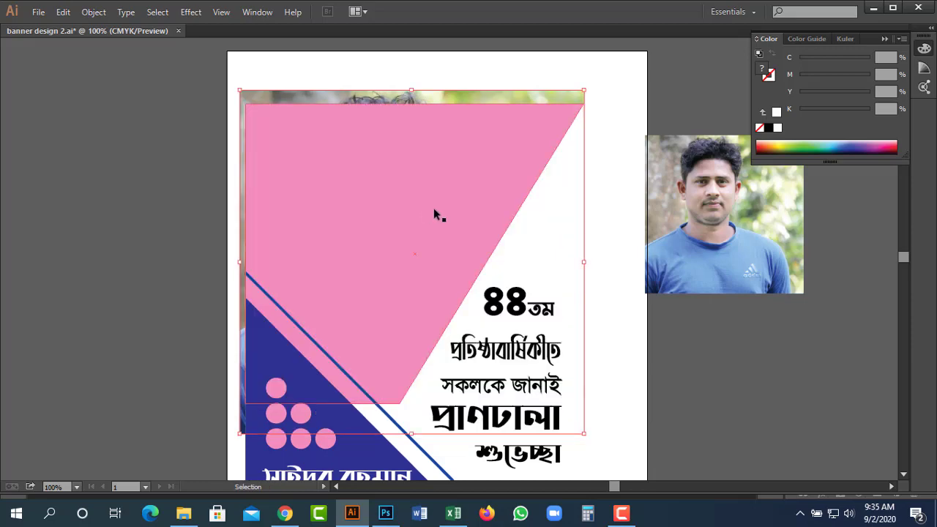
key("ctrl")
left_click(345, 181, "ctrl")
left_click(85, 12)
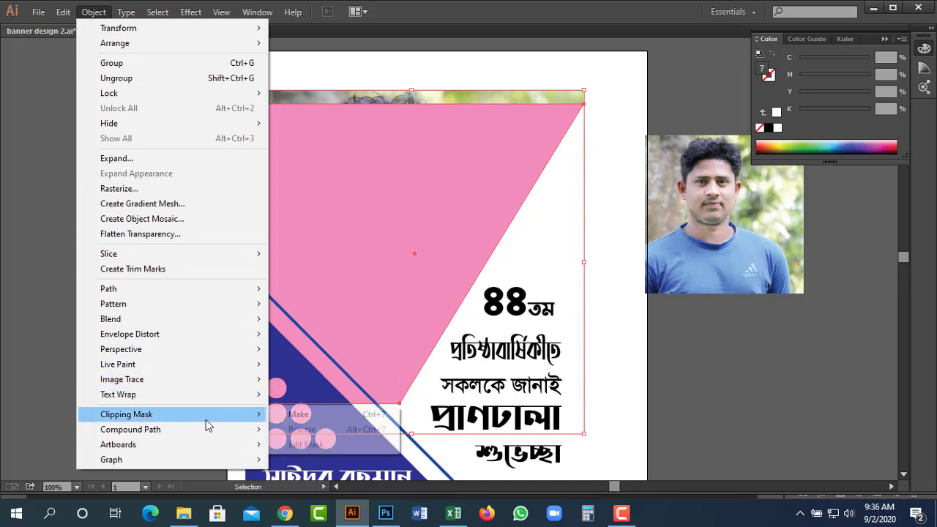
mouse_move(206, 416)
left_click(302, 416)
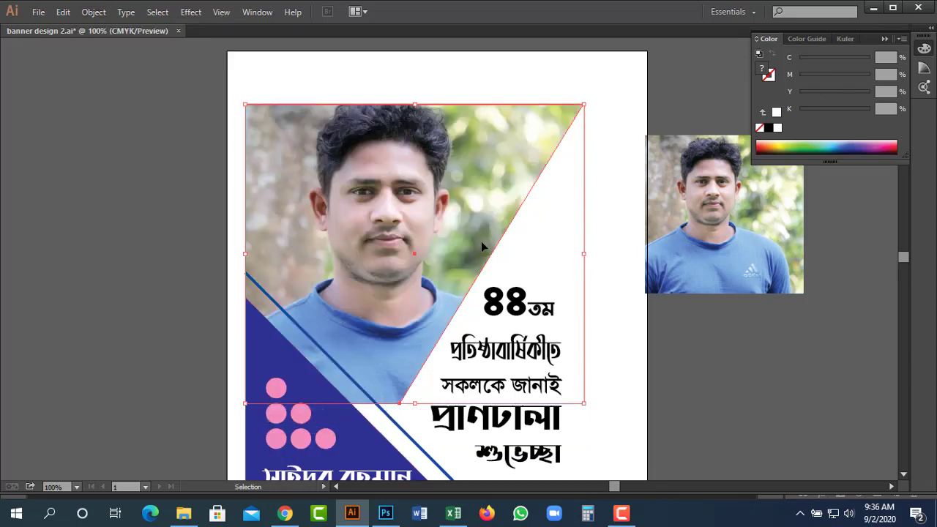
Shift and resize the photo inside the triangle clip to about 6.82 in square.
key("a")
left_click(425, 249)
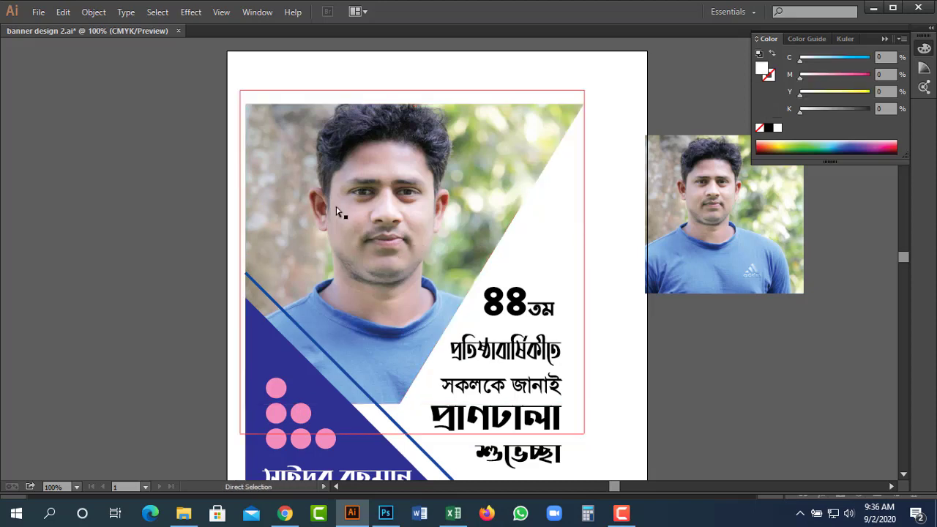
left_click_drag(335, 189, 347, 204)
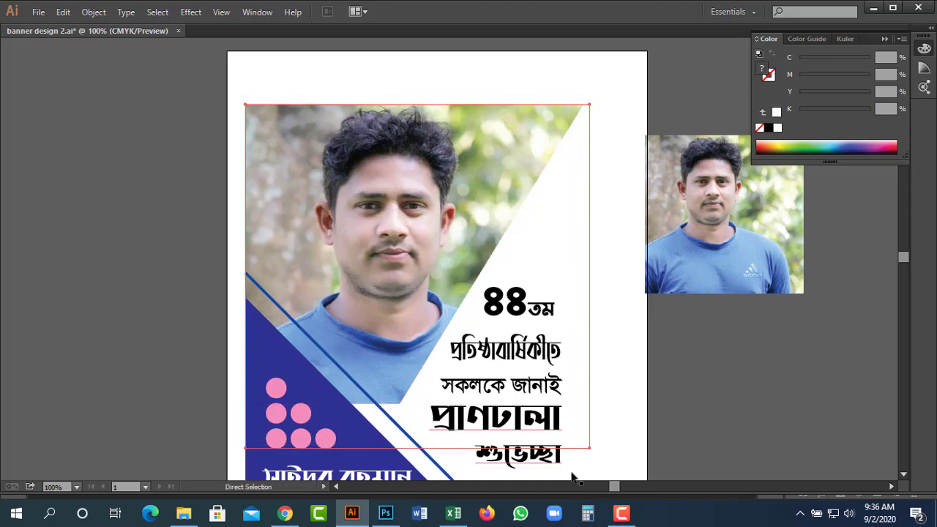
key("ctrl")
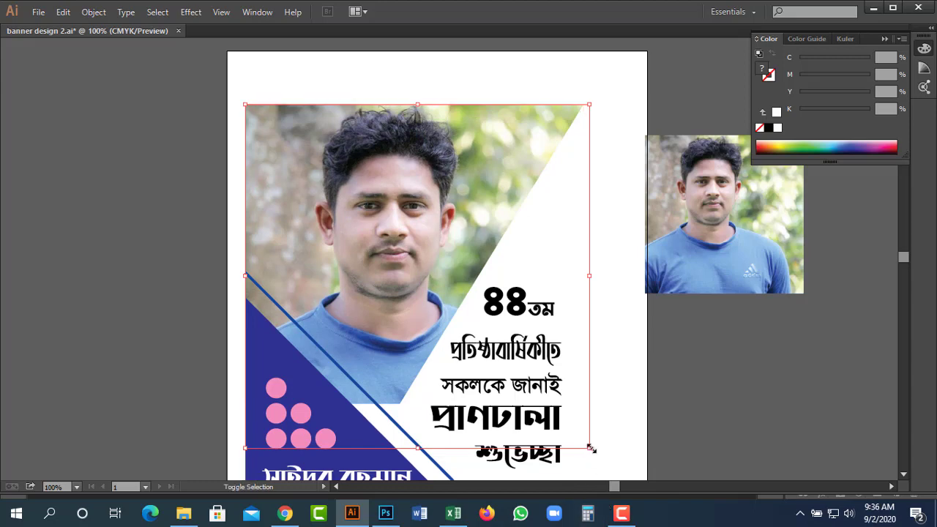
left_click_drag(591, 449, 586, 429)
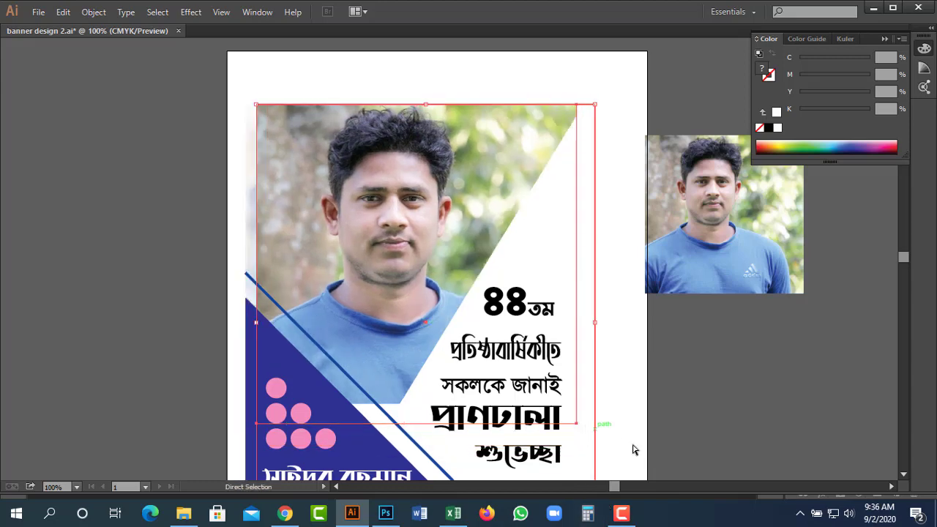
key("ctrl+z")
key("ctrl+z")
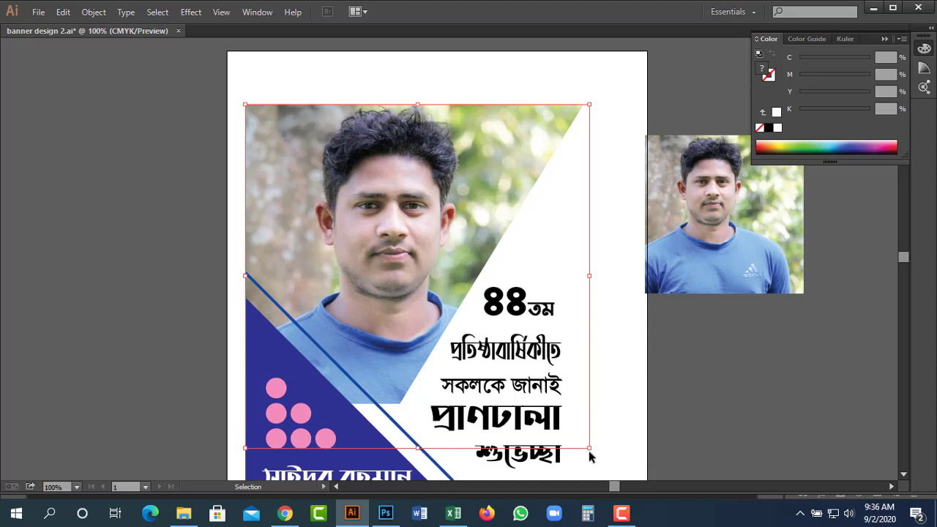
key("ctrl+y")
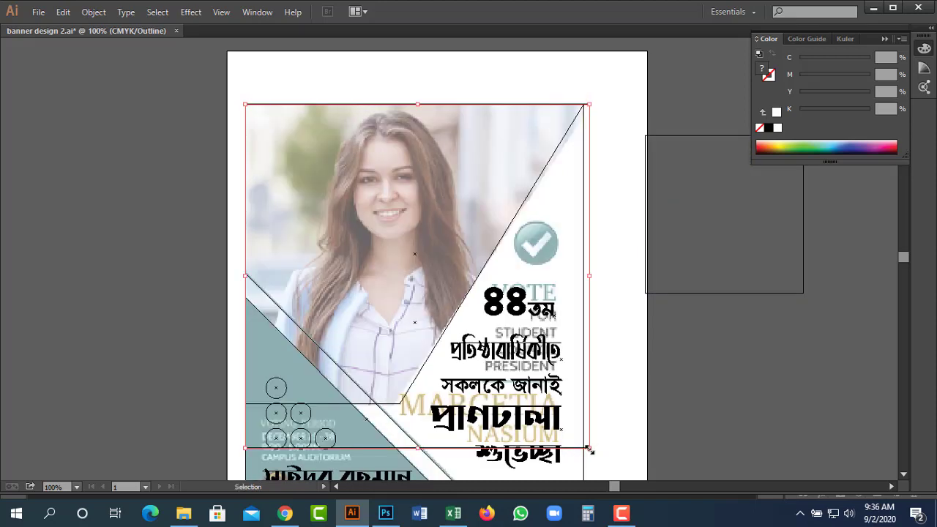
left_click_drag(591, 451, 584, 444)
key("ctrl+y")
Zoom out to 66.67% to view the whole poster and select the small portrait copy.
key("ctrl+shift+a")
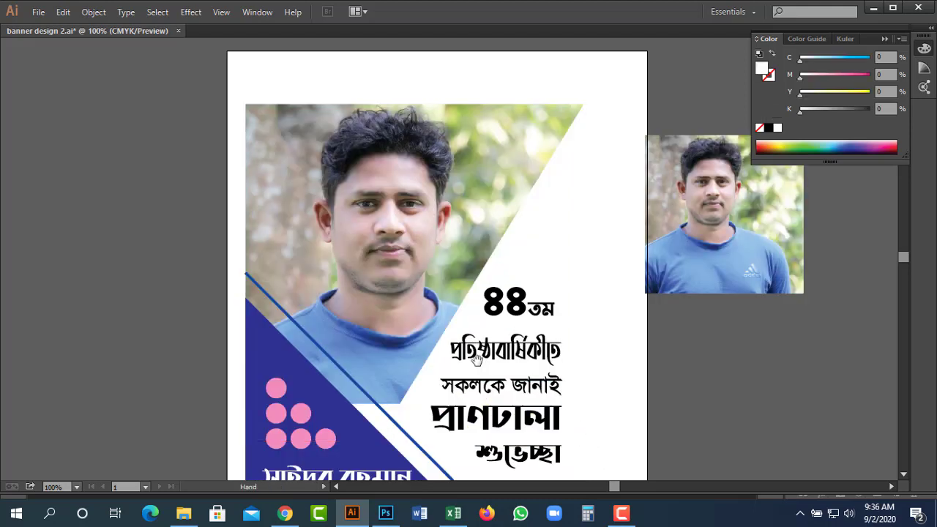
key("ctrl+minus")
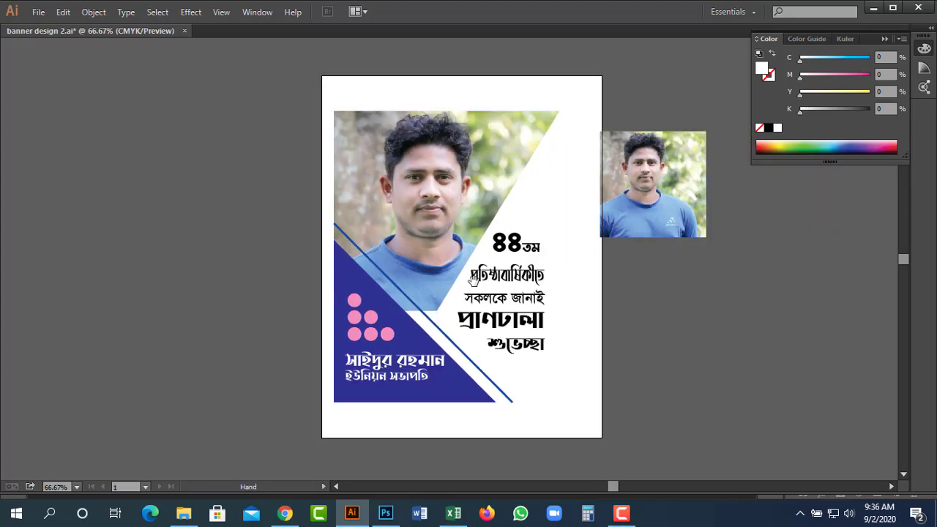
left_click_drag(475, 278, 509, 284)
left_click(667, 221)
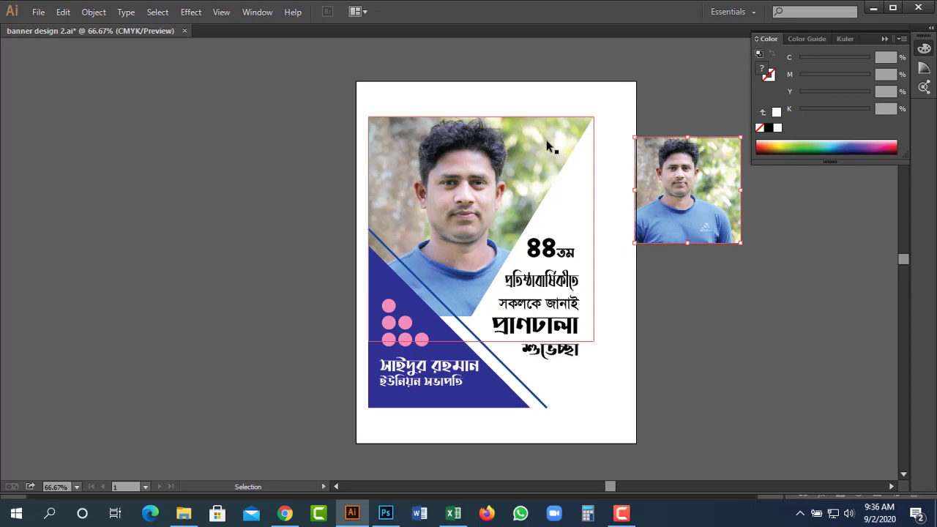
Draw a small circle over the portrait copy and clip the photo inside it (Ctrl+7).
key("l")
left_click_drag(530, 142, 545, 157)
key("z")
left_click_drag(404, 98, 745, 285)
key("v")
left_click_drag(364, 151, 429, 137)
left_click_drag(708, 230, 551, 144)
left_click(425, 133)
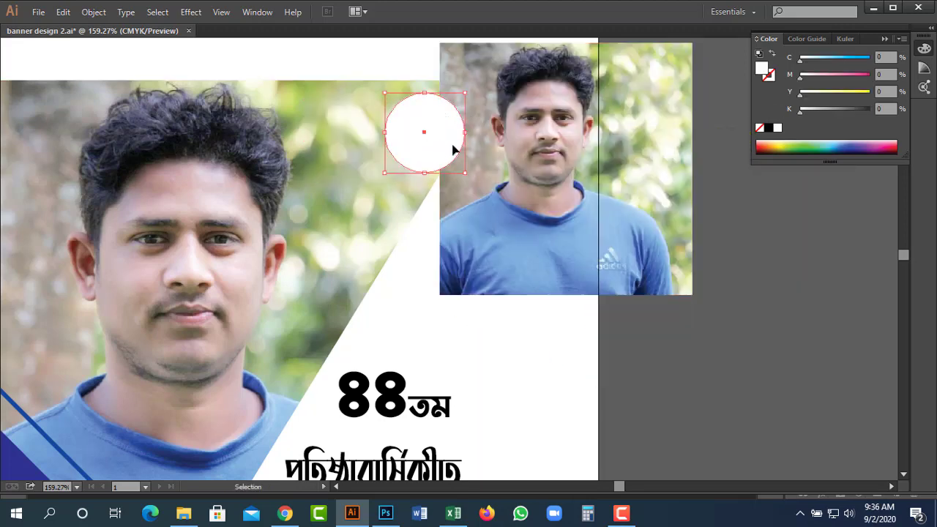
left_click(514, 150, "shift")
key("ctrl+7")
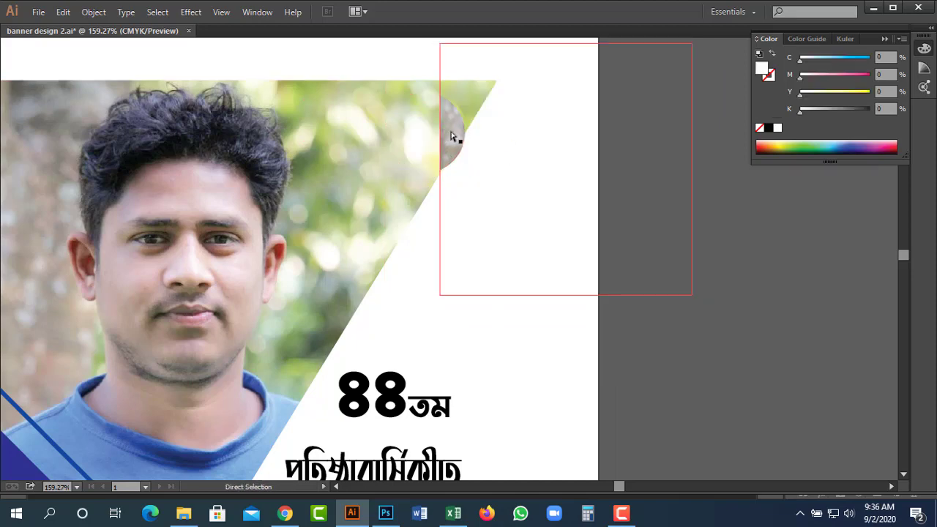
Scale the circular photo to about half size and position it at the poster's top right.
key("s")
left_click_drag(597, 79, 557, 104)
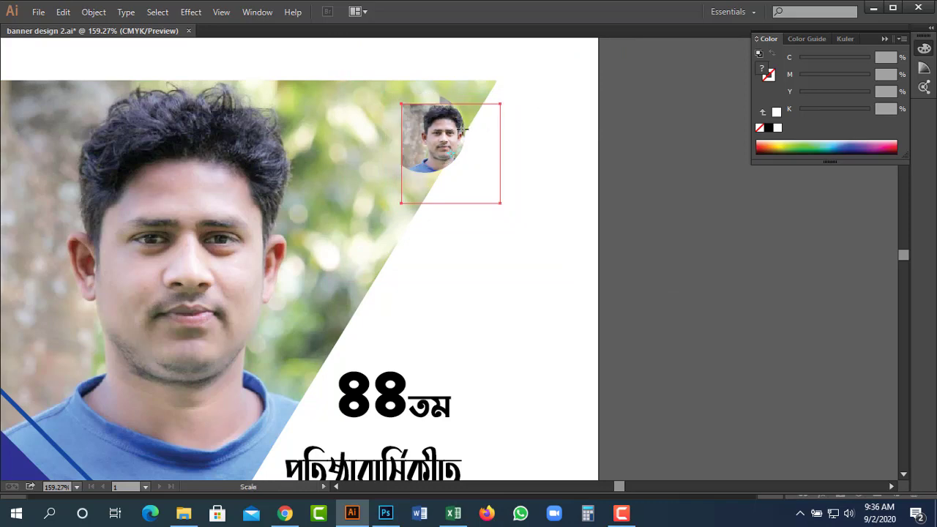
key("a")
mouse_move(442, 139)
left_mouse_down()
mouse_move(420, 125)
mouse_move(428, 137)
left_mouse_up()
scroll(432, 153, "left", 6)
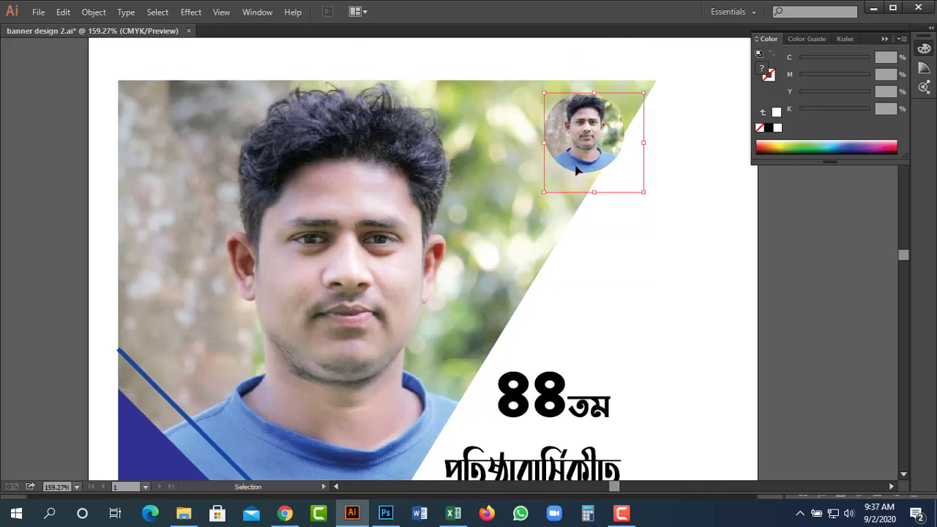
left_click(566, 173)
key("v")
scroll(586, 163, "down", 1)
scroll(586, 163, "right", 1)
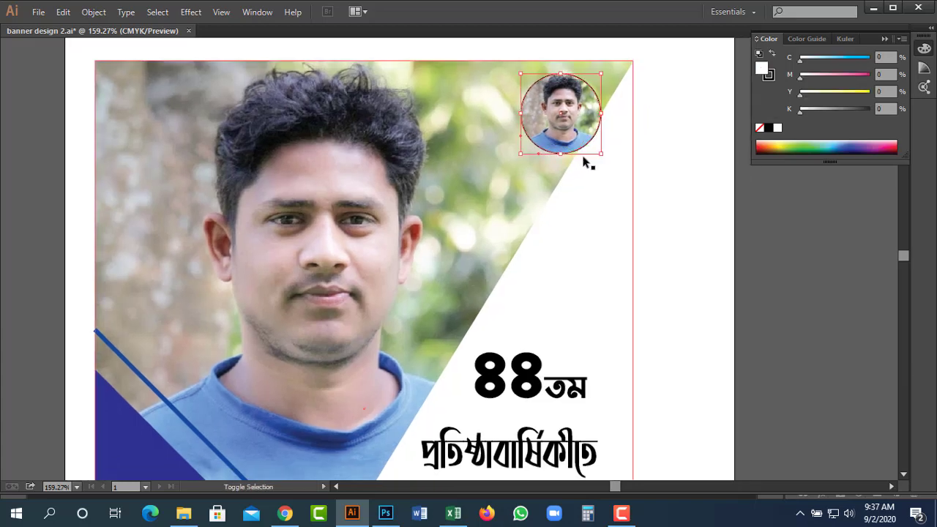
left_click(573, 118)
left_click_drag(573, 118, 542, 131)
Duplicate the circular photo twice and arrange the three badges in a touching triangle.
key("space")
left_click_drag(649, 185, 723, 157)
left_click_drag(584, 127, 554, 178)
left_click_drag(604, 100, 595, 100)
key("ctrl+shift+a")
left_click_drag(419, 65, 744, 220)
mouse_move(512, 145)
left_mouse_down()
mouse_move(505, 150)
mouse_move(521, 152)
mouse_move(503, 150)
mouse_move(521, 153)
mouse_move(512, 150)
left_mouse_up()
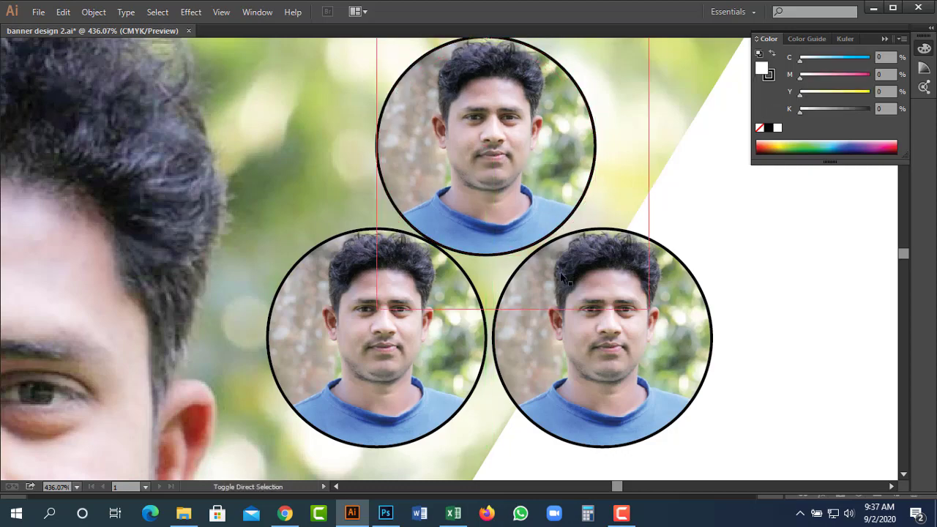
left_click_drag(305, 164, 661, 325)
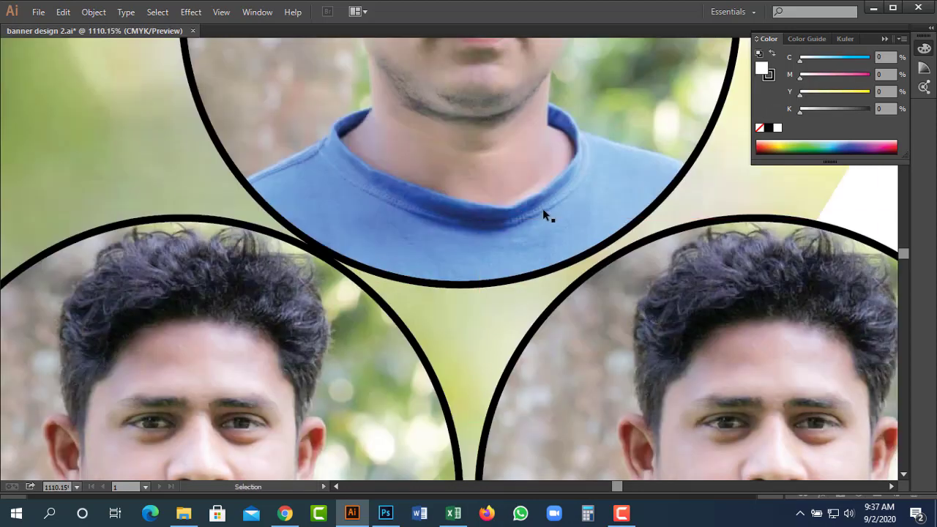
left_click_drag(544, 215, 523, 233)
Deselect and zoom back out to see the three badges on the whole poster.
key("a")
key("ctrl+shift+a")
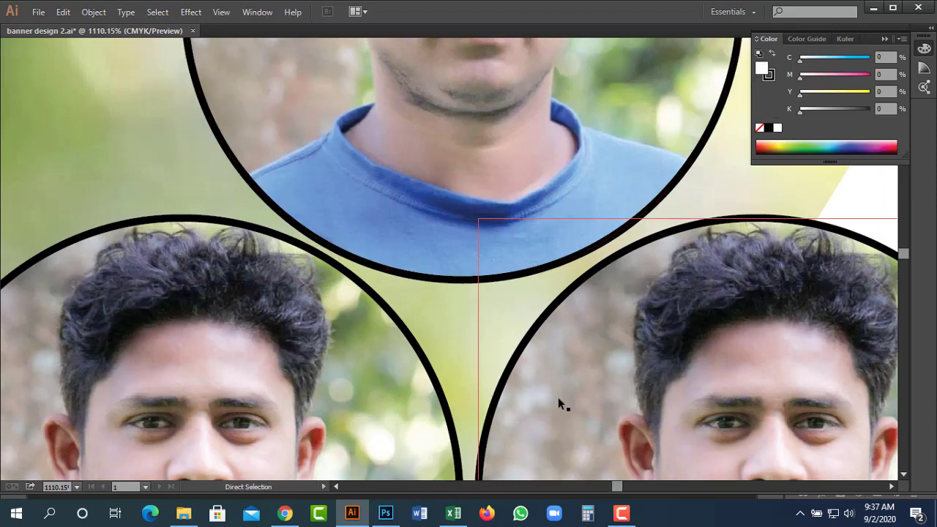
left_click(429, 294, "ctrl+alt")
left_click(430, 293, "ctrl+alt")
left_click(430, 290, "ctrl+alt")
left_click(443, 269, "ctrl+alt")
left_click(453, 252, "ctrl+alt")
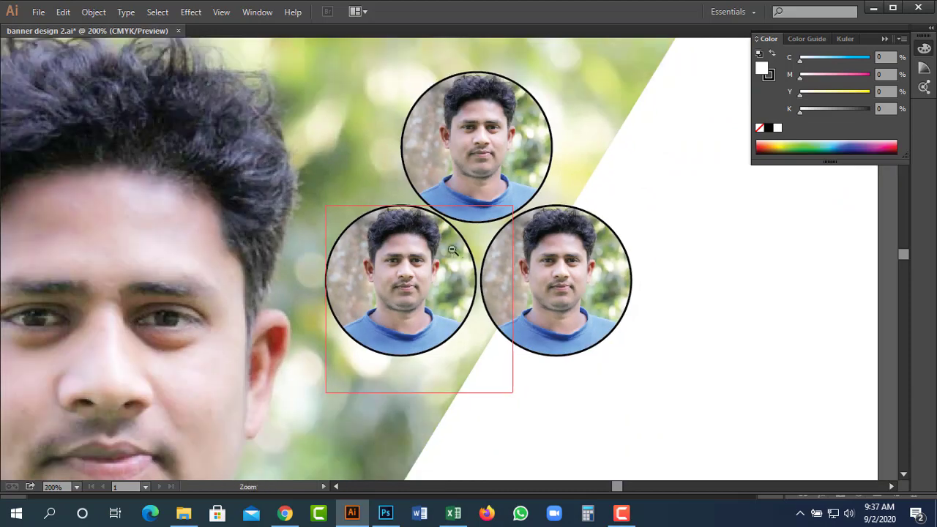
left_click(453, 252, "ctrl+alt")
left_click(452, 252, "ctrl+alt")
left_click_drag(403, 293, 637, 355)
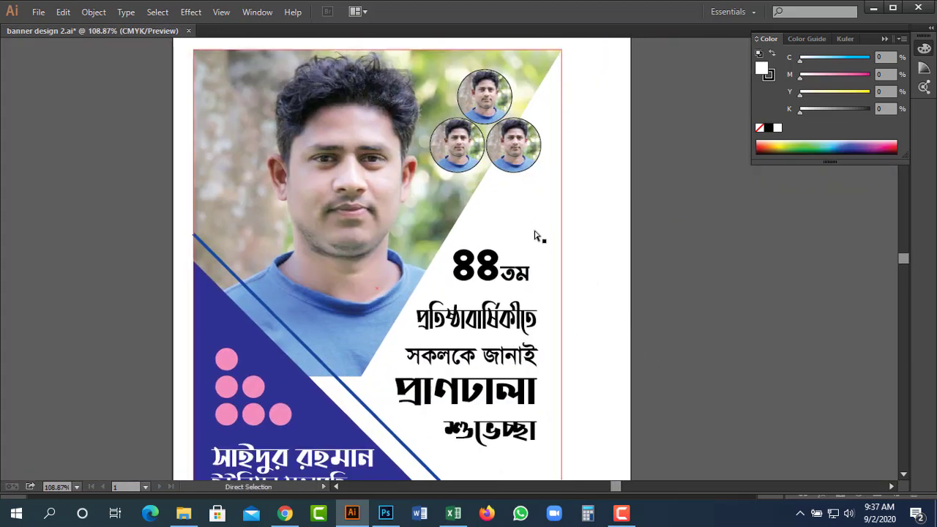
Colour the প্রাণঢালা শুভেচ্ছা headline lines red (C0 M100 Y100 K0).
key("ctrl+1")
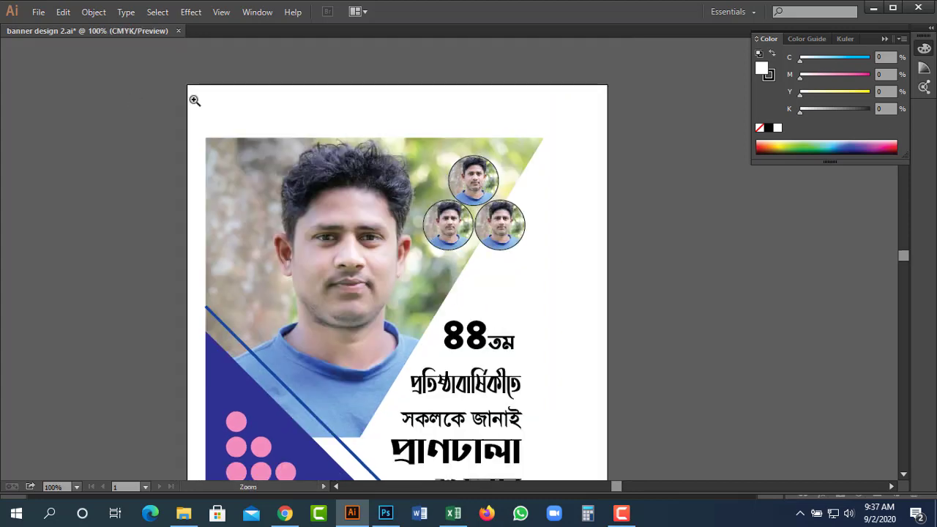
left_click_drag(195, 100, 720, 271)
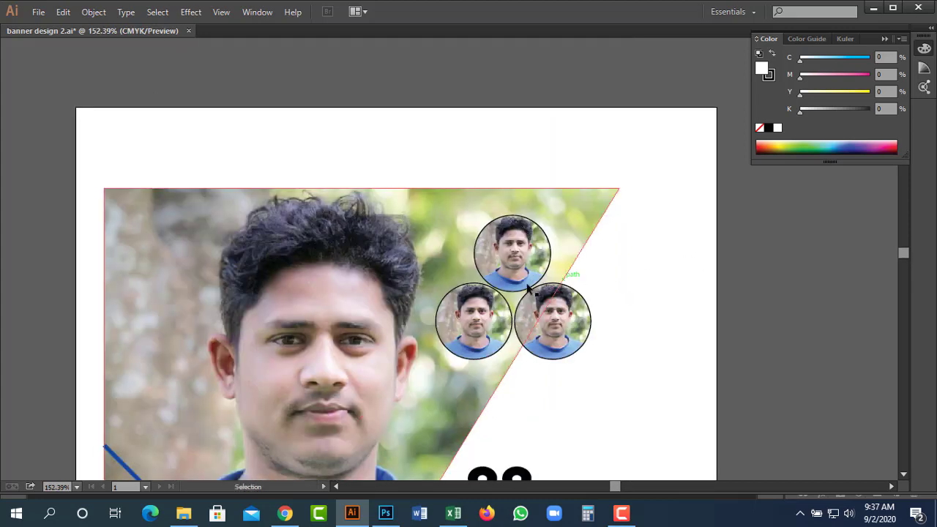
left_click(547, 337, "ctrl+alt")
left_click(579, 308, "ctrl+alt")
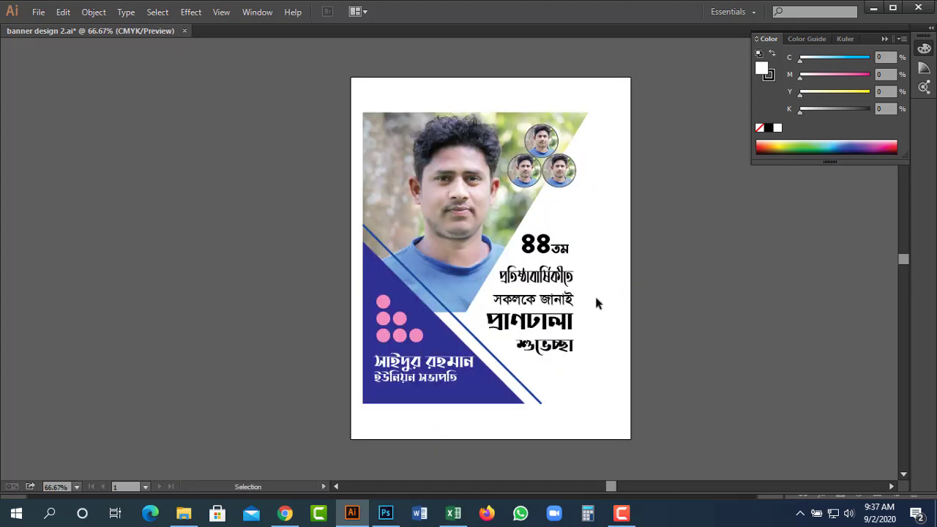
double_click(542, 327)
key("ctrl+a")
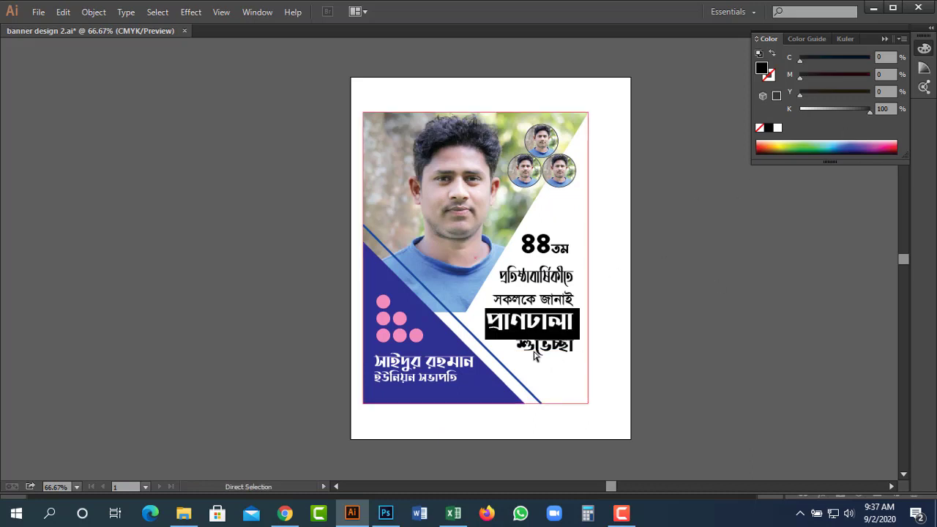
left_click(534, 355)
left_click(764, 96)
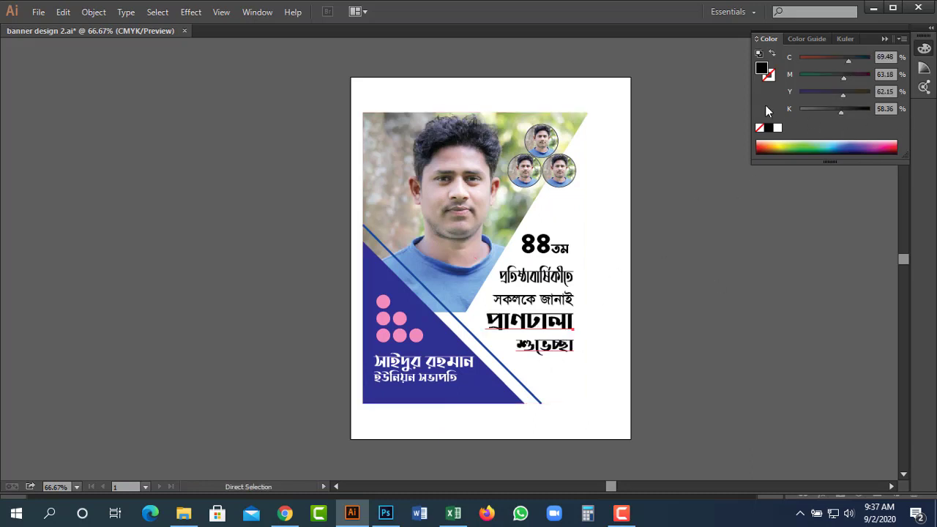
left_click_drag(813, 112, 779, 88)
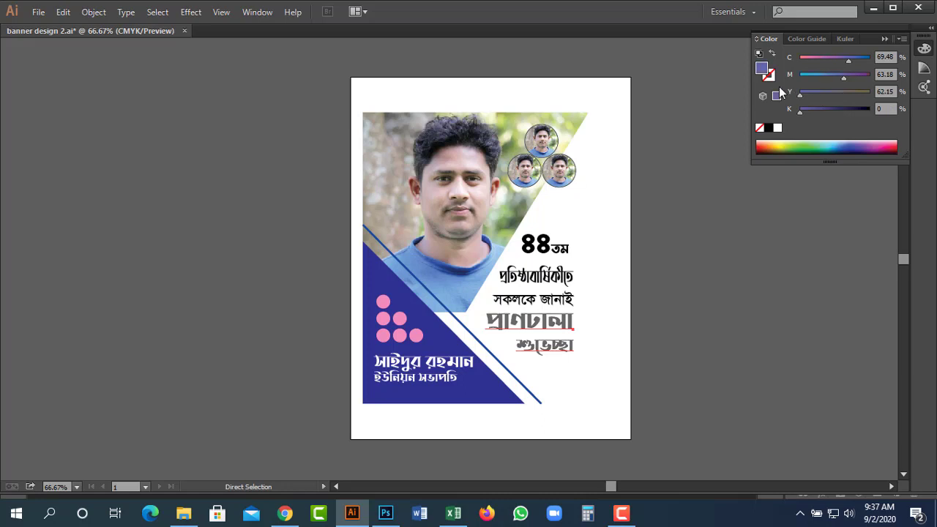
left_click_drag(811, 59, 777, 59)
left_click(895, 146)
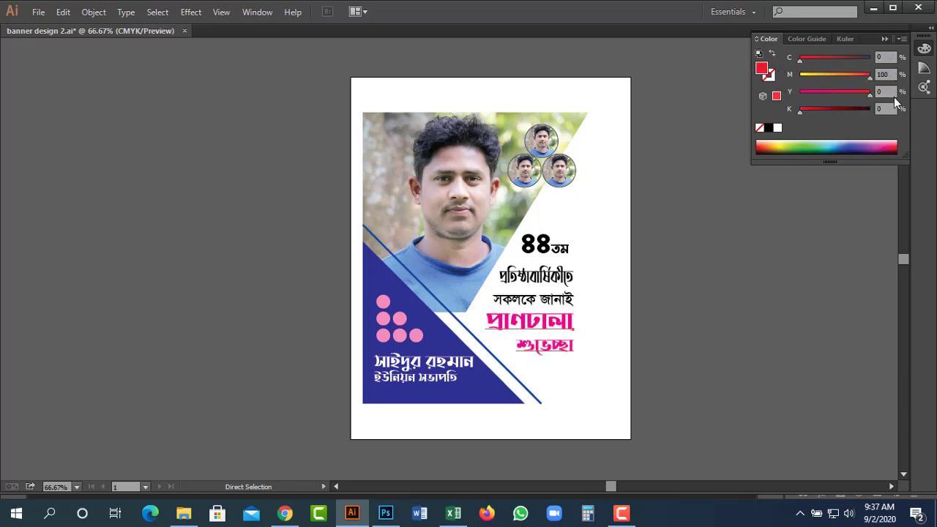
Make the ৪৪তম number red with the same C0 M100 Y100 K0 values.
key("t")
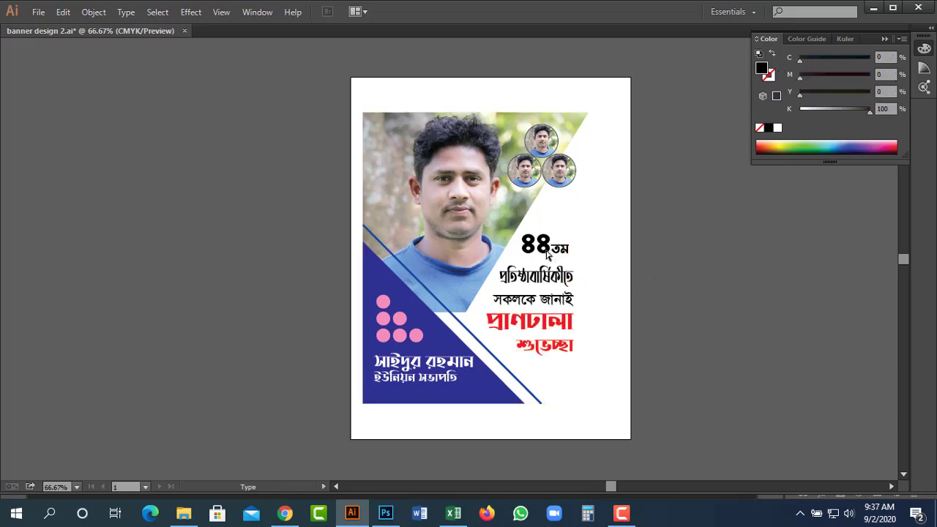
left_click_drag(521, 245, 569, 249)
left_click_drag(839, 110, 800, 110)
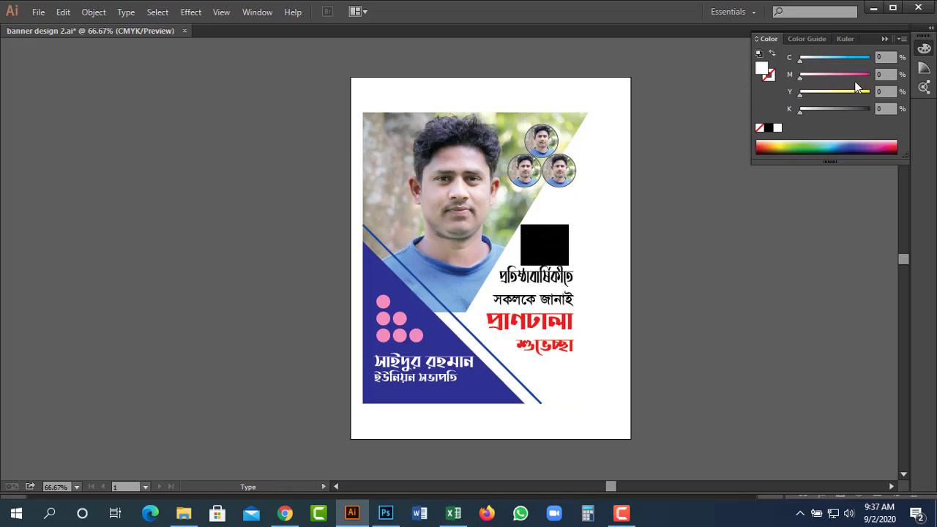
left_click(870, 76)
left_click(873, 94)
left_click(758, 315)
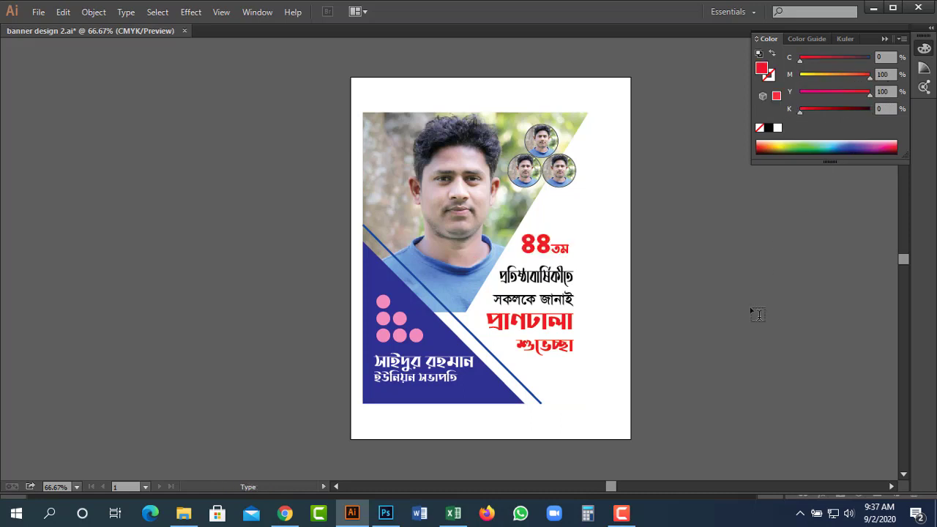
key("Tab")
left_click_drag(703, 343, 784, 324)
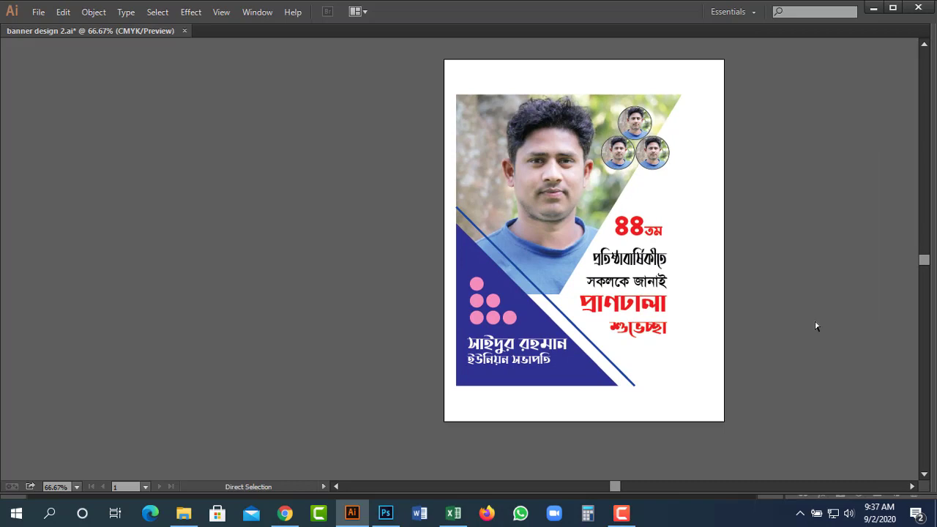
Save the poster and move the banner group beside the original vote template.
key("ctrl+s")
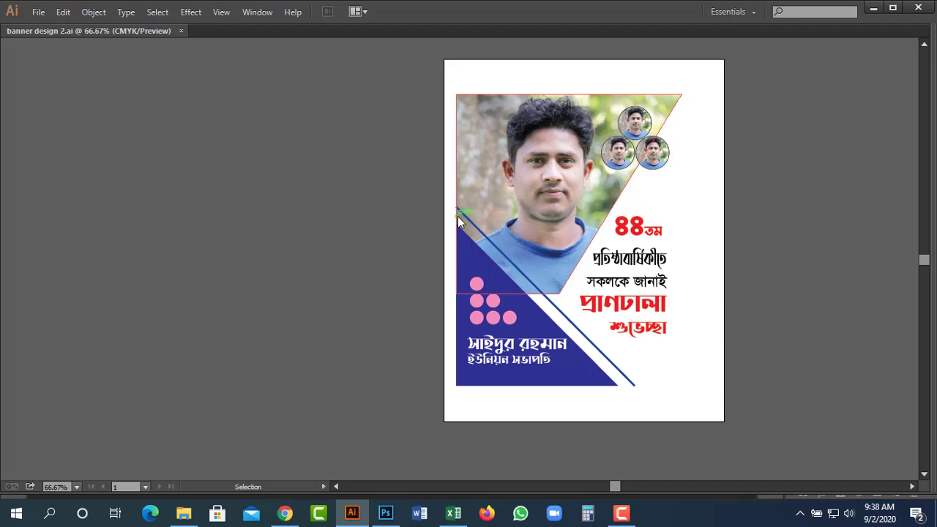
left_click_drag(459, 222, 803, 233)
scroll(674, 286, "right", 6)
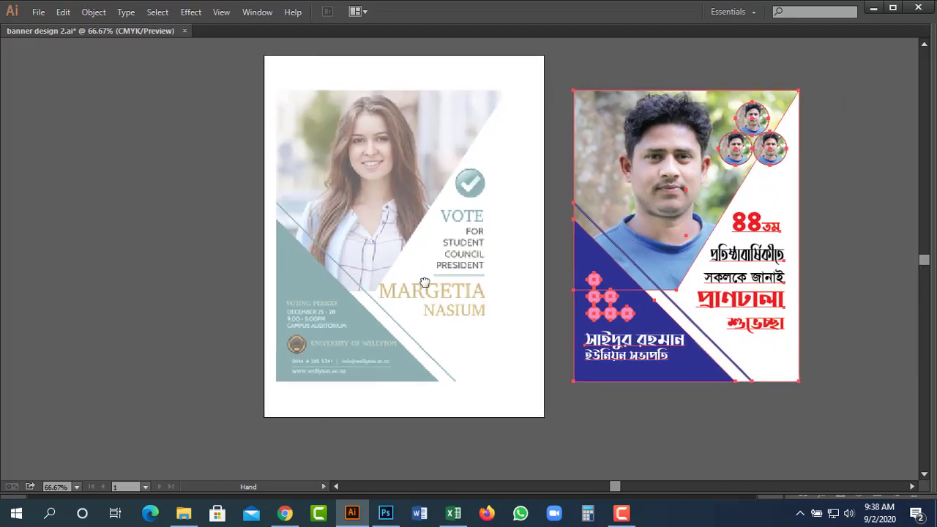
left_click(678, 399)
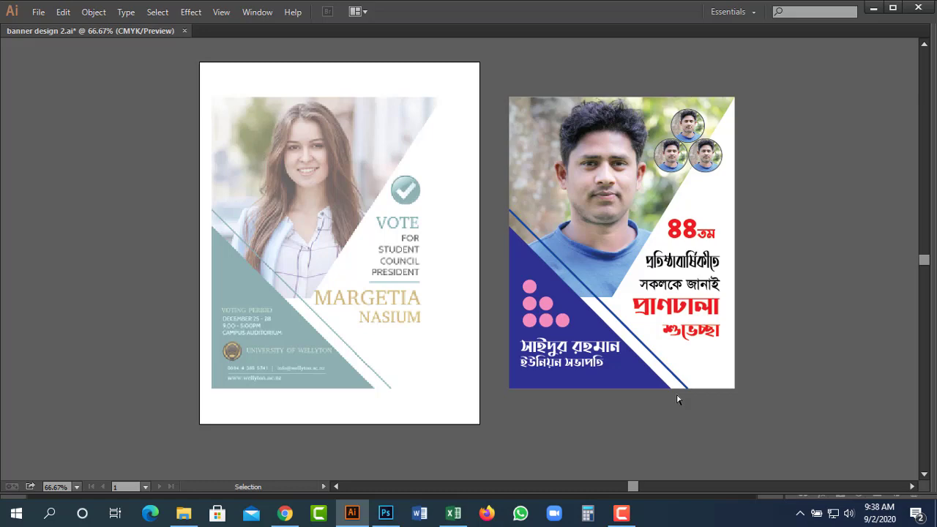
Nudge the ৪৪তম heading about 0.06 in to the right.
key("z")
left_click_drag(452, 128, 863, 385)
key("v")
left_click_drag(529, 224, 539, 224)
left_click(439, 236, "ctrl+alt")
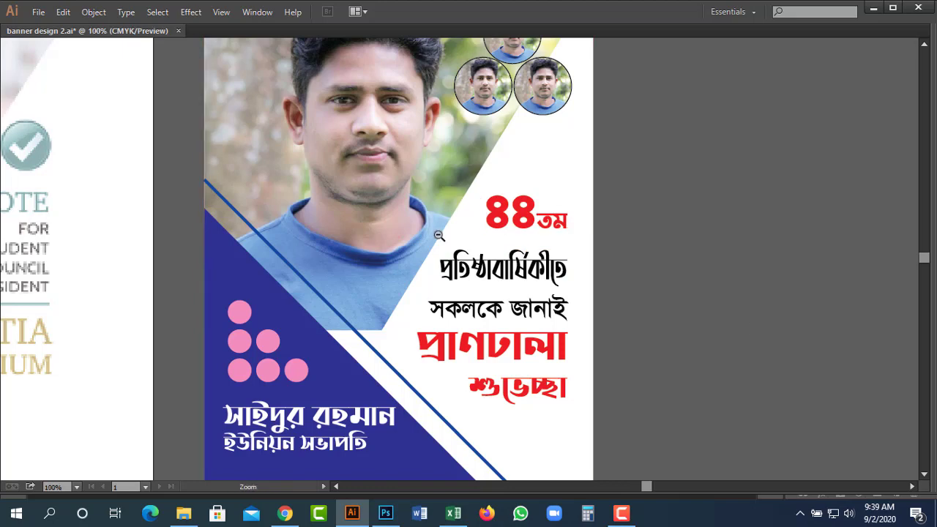
left_click(439, 235, "ctrl+alt")
scroll(593, 73, "left", 3)
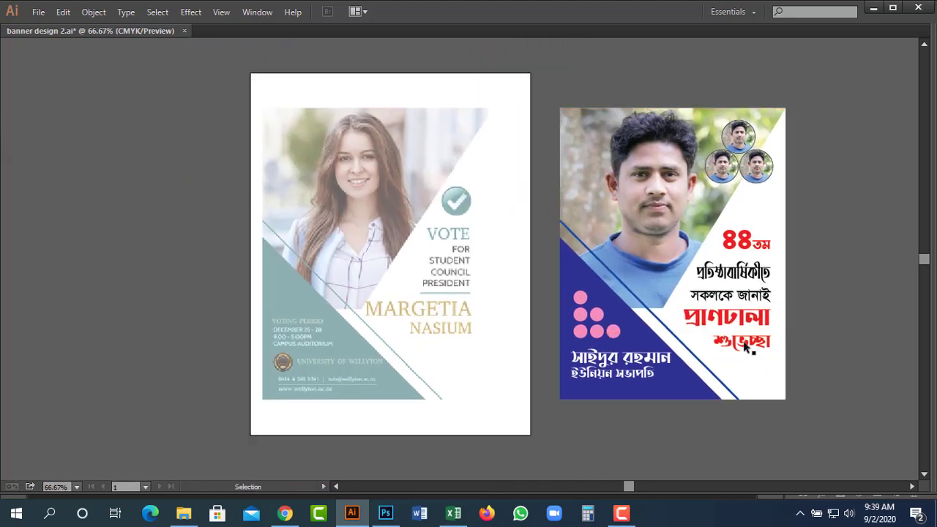